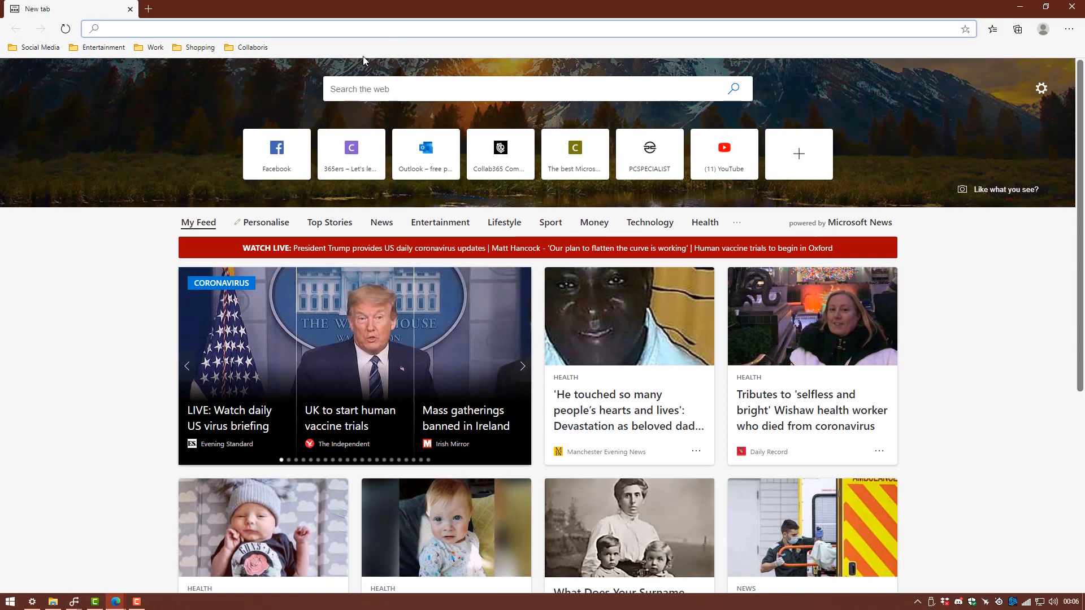
Go to google.co.uk and search for "OBS Project".
text(google.co.uk)
key(Return)
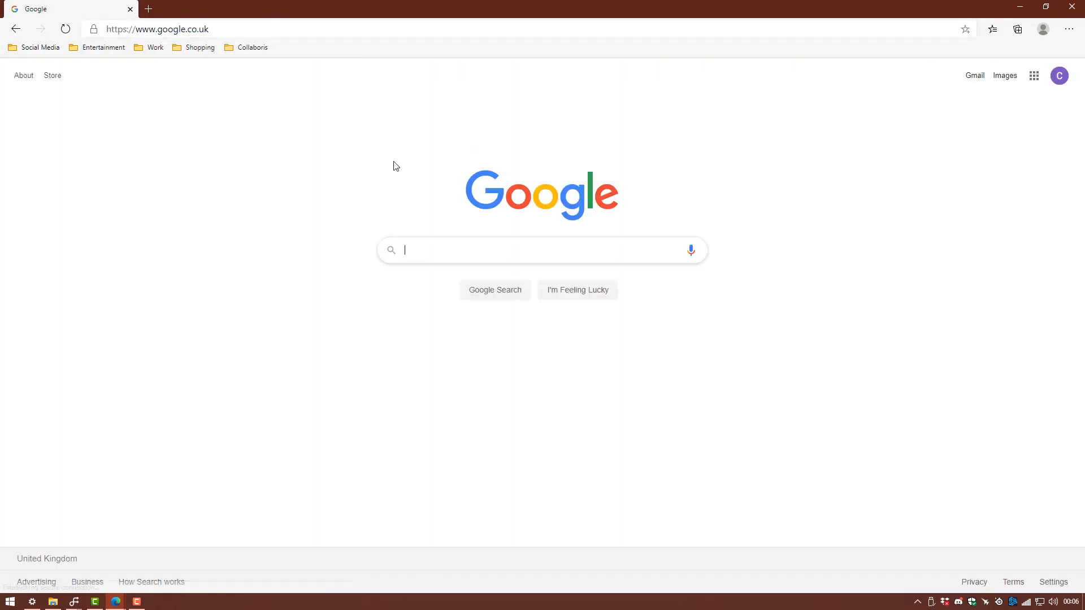
text(OBS P)
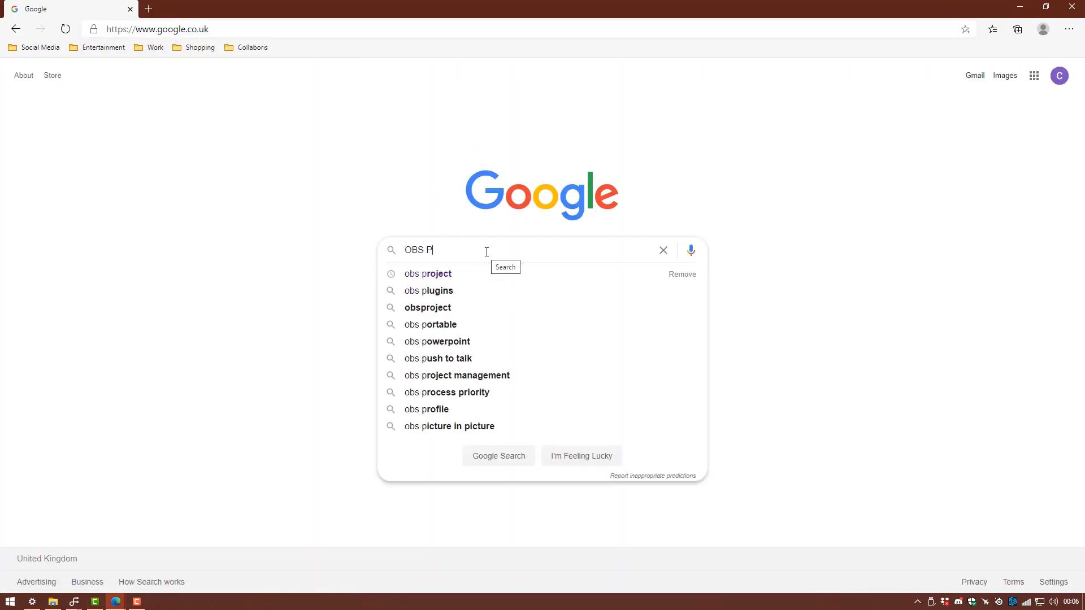
text(roject)
key(Return)
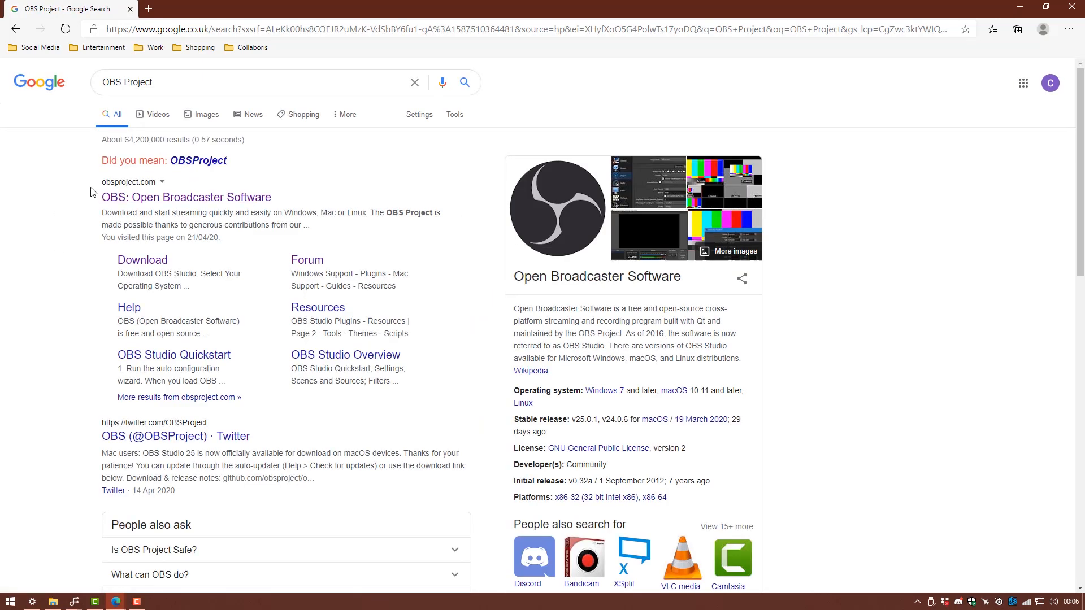
Open the obsproject.com search result and download OBS Studio for Windows.
click(171, 200)
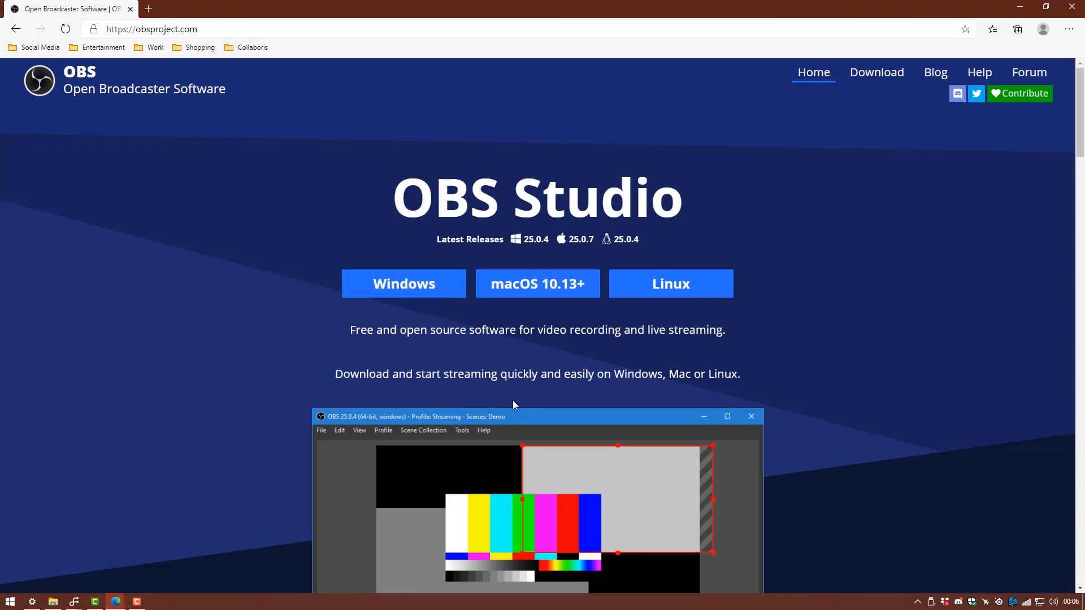
click(413, 284)
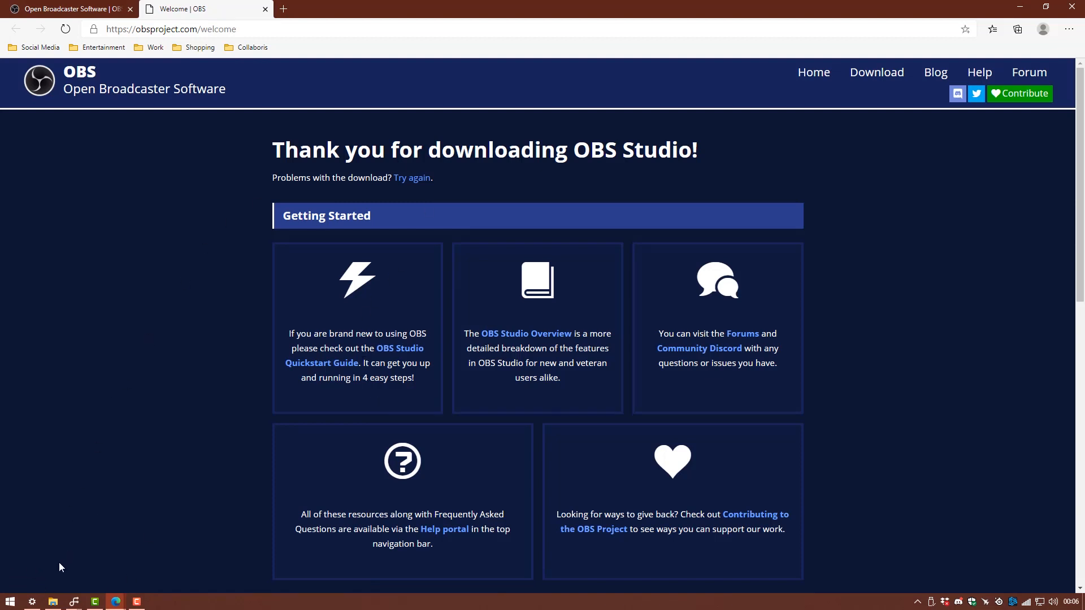
click(67, 577)
click(483, 379)
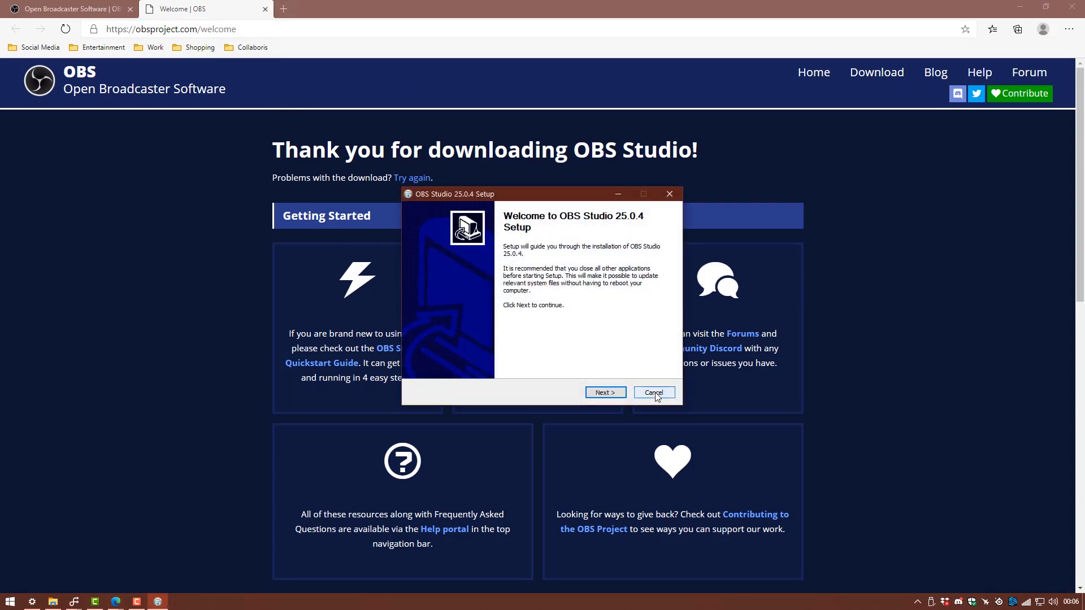
click(656, 394)
click(576, 338)
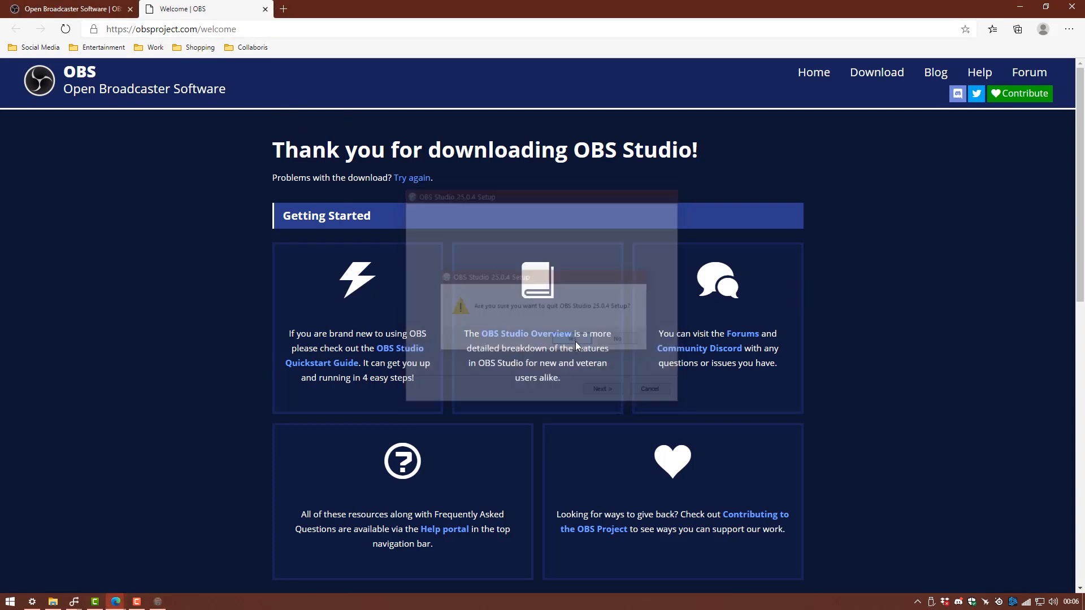
Search the web for "obs virtual camera" and open the OBS-VirtualCam page on the OBS Forums.
click(273, 28)
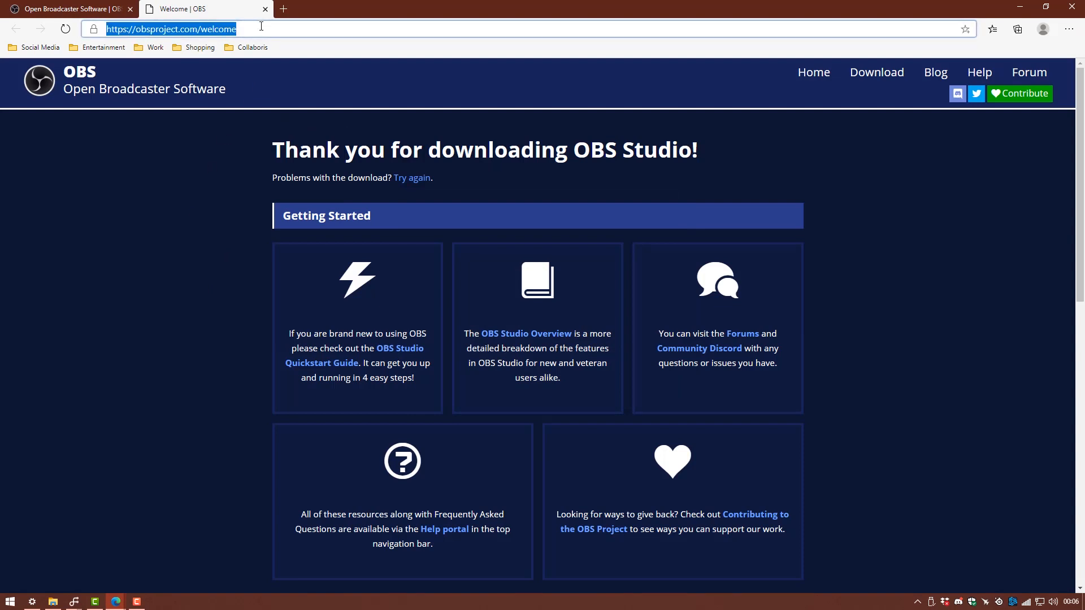
text(obs)
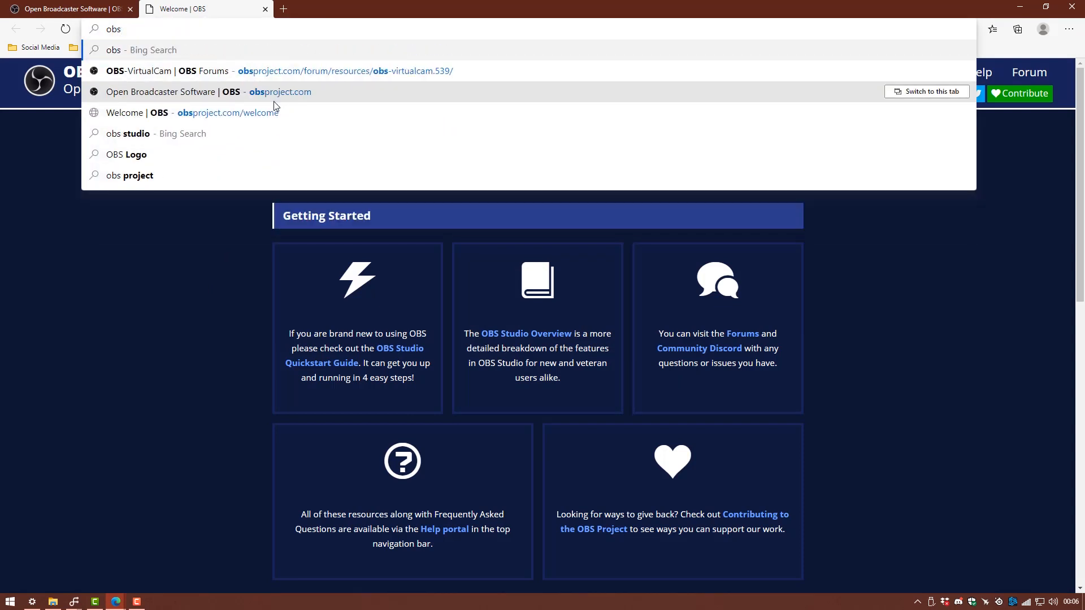
text( virtual came)
key(Return)
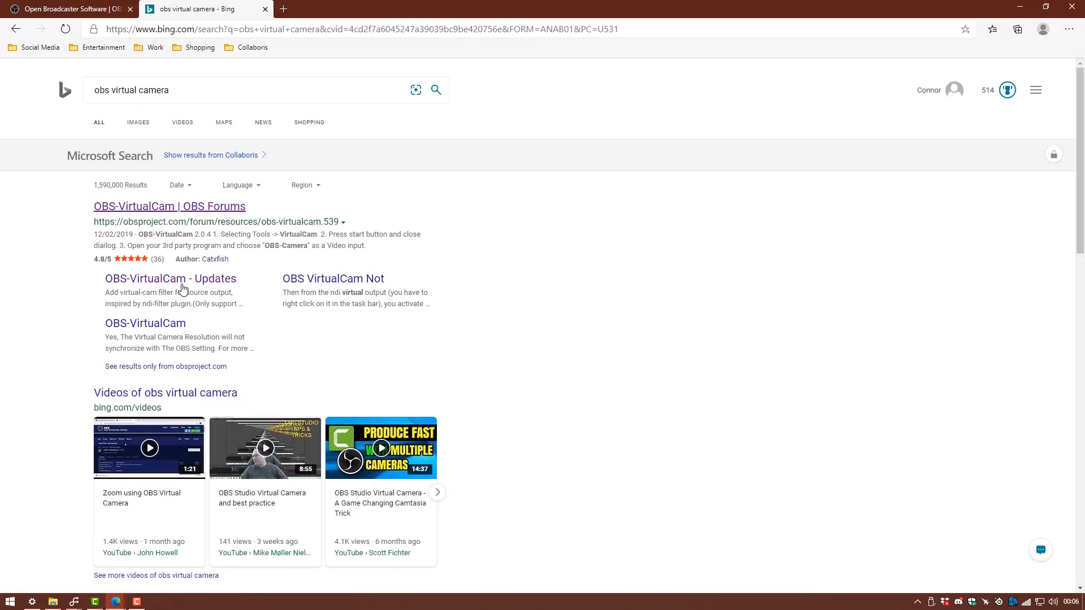
click(194, 213)
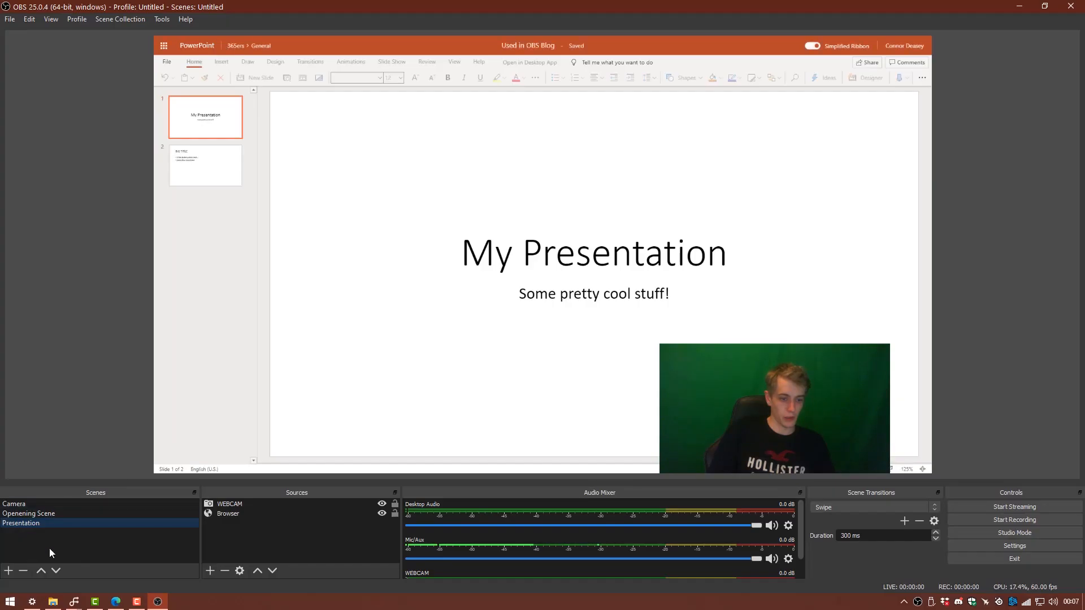
In OBS Studio, delete the Presentation and Openening Scene scenes.
click(64, 524)
key(Delete)
key(Return)
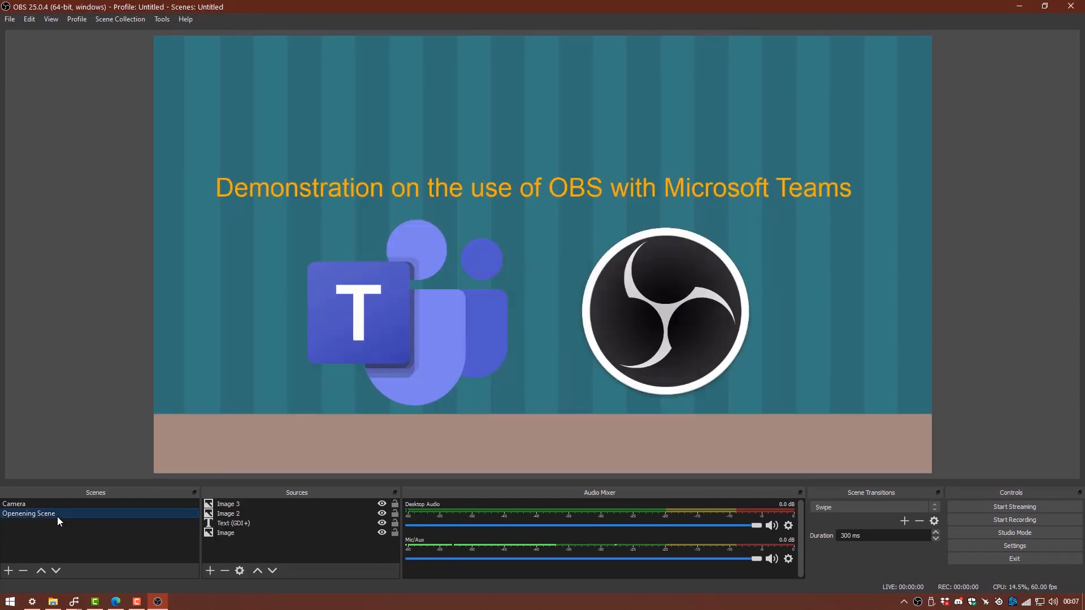
key(Delete)
key(Return)
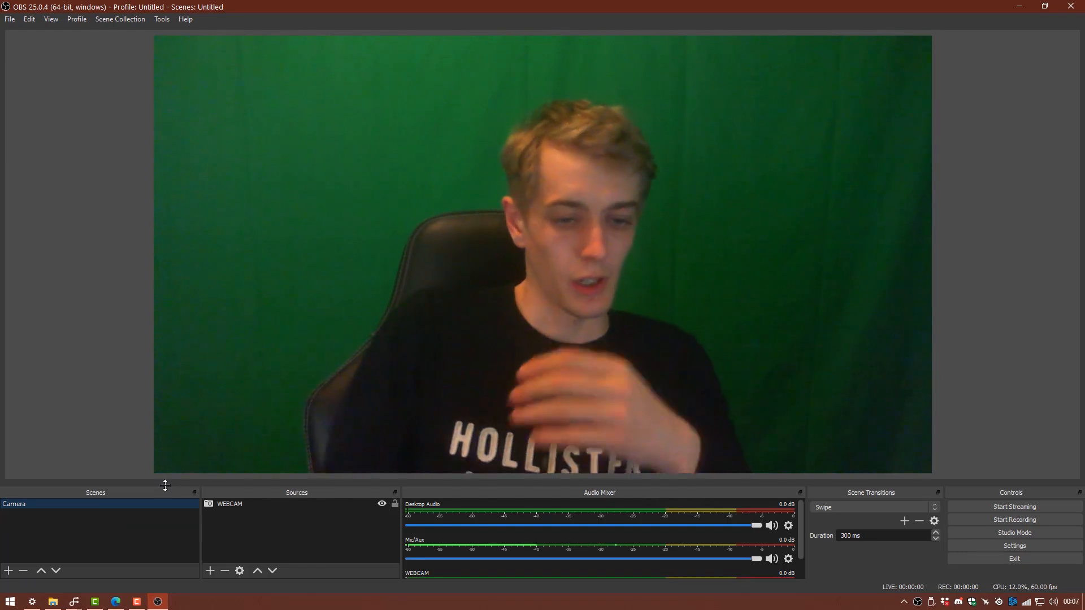
Delete the WEBCAM source from the Camera scene.
click(232, 505)
key(Delete)
key(Return)
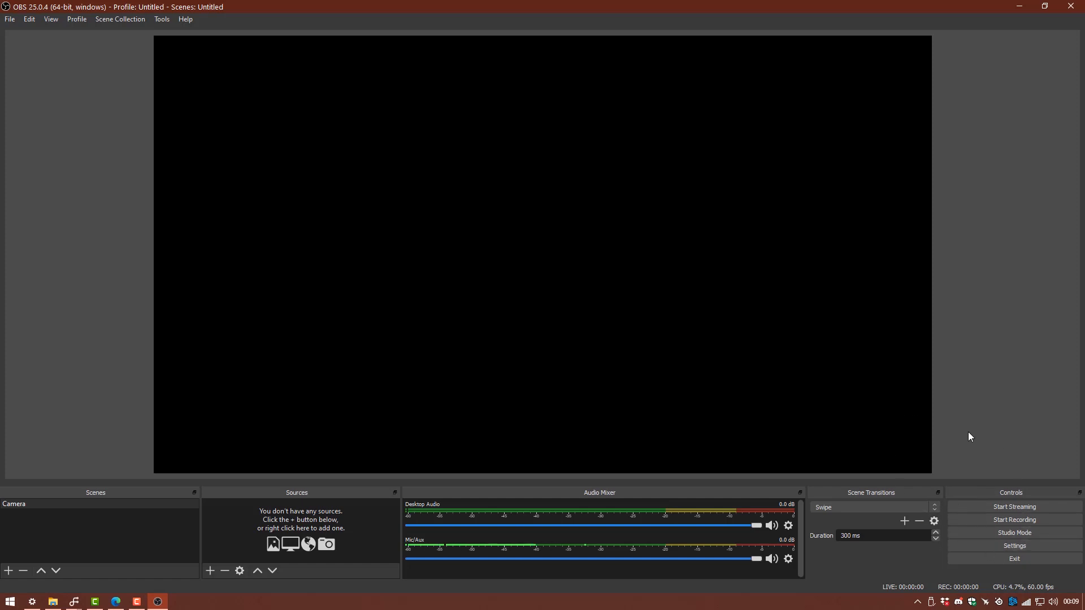
In the video settings, choose 1920x1080 as the output (scaled) resolution and check the common FPS values on offer.
click(968, 545)
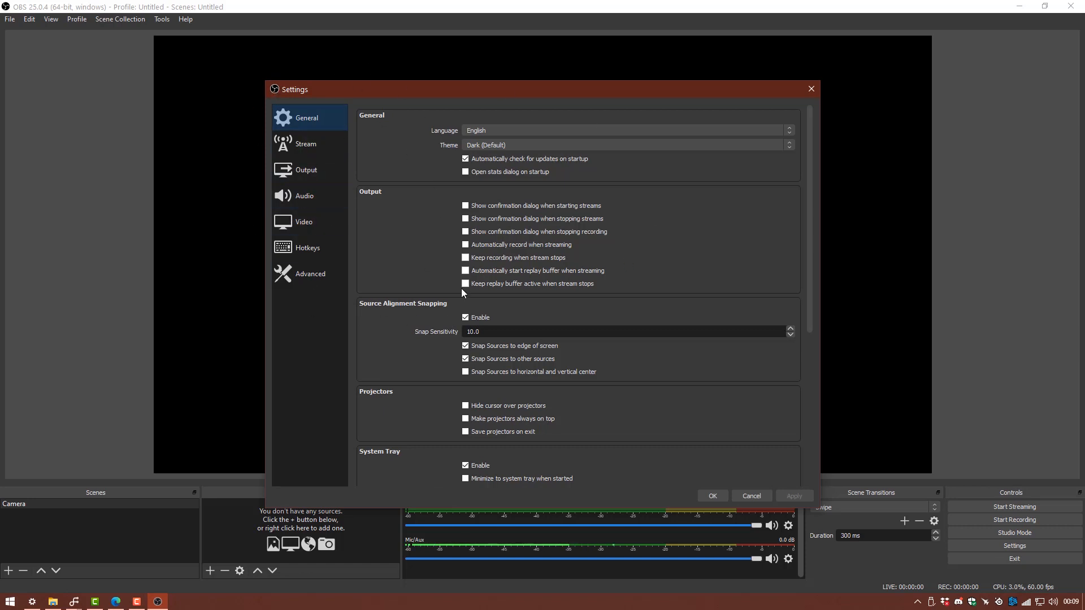
click(305, 222)
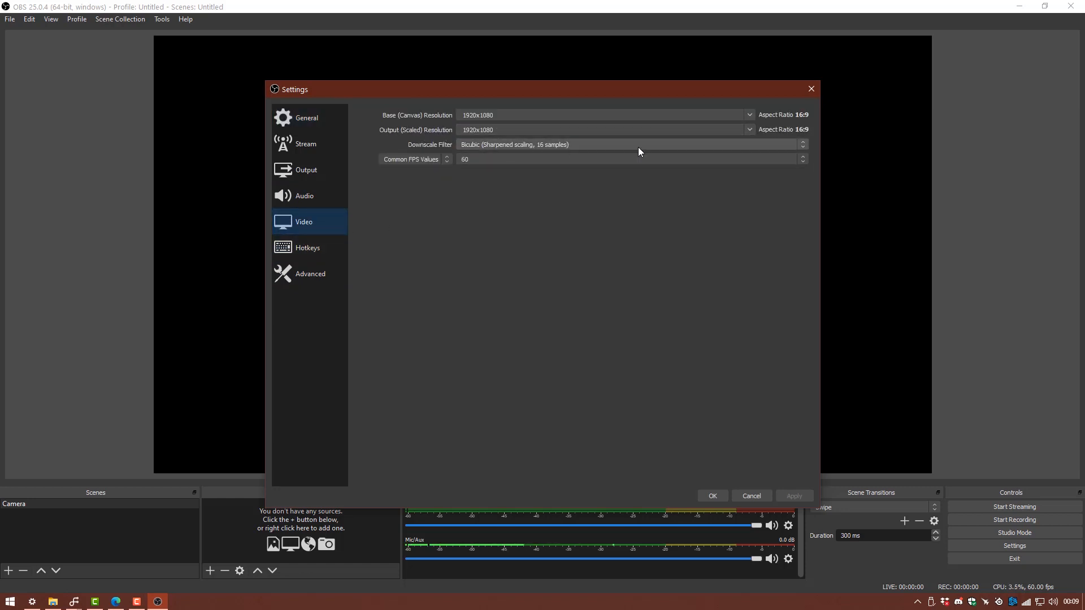
click(747, 132)
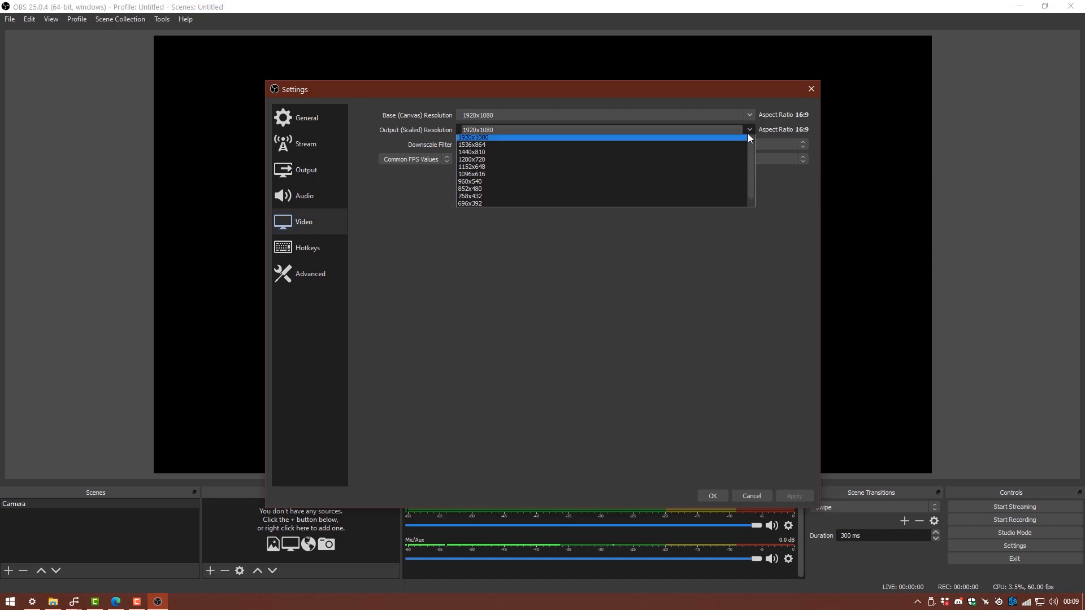
click(474, 139)
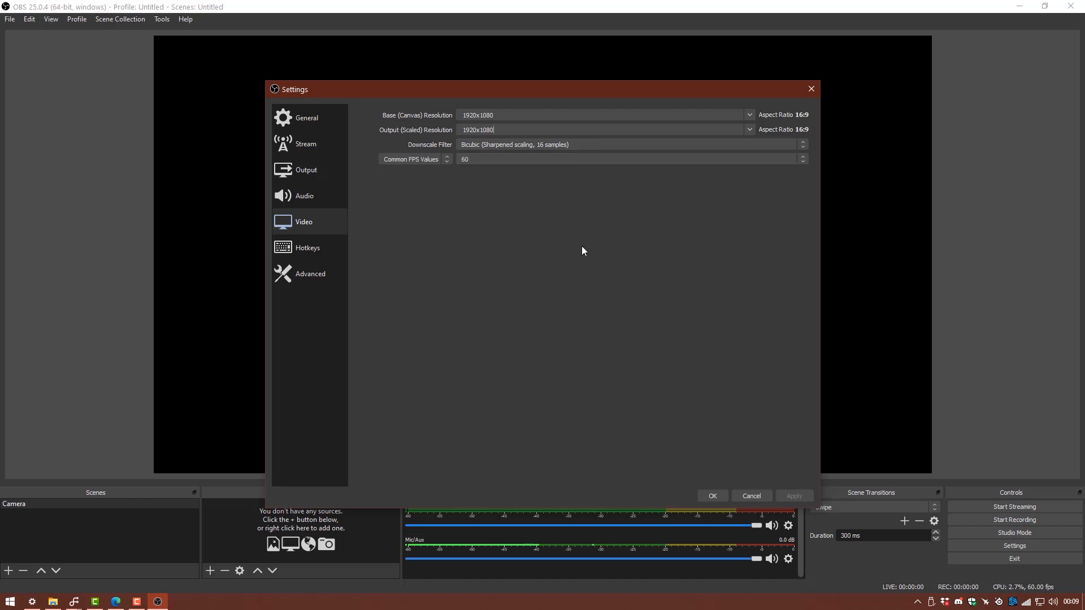
click(758, 159)
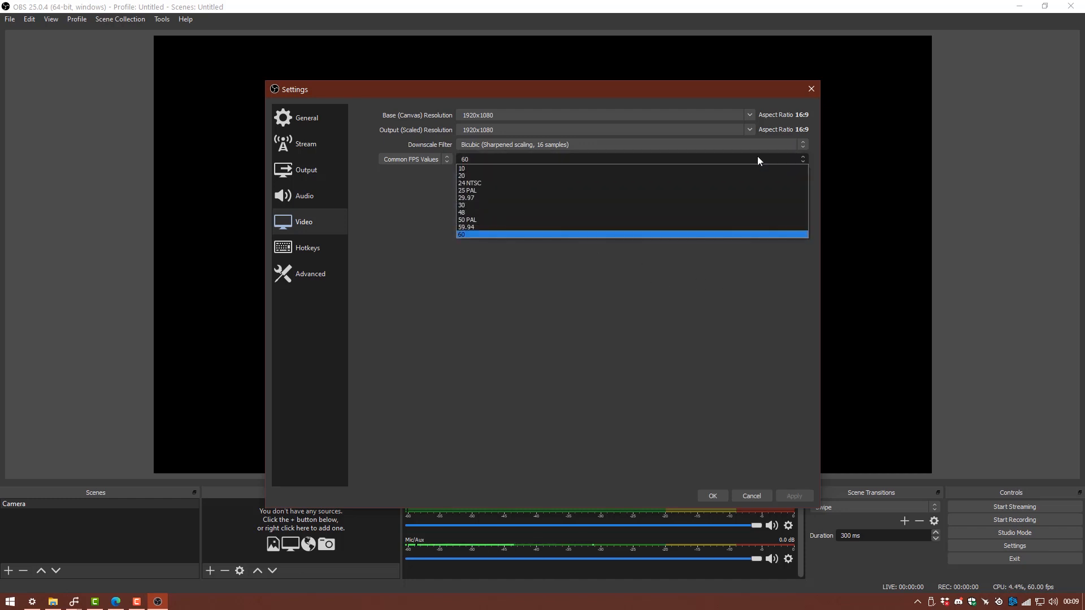
click(608, 286)
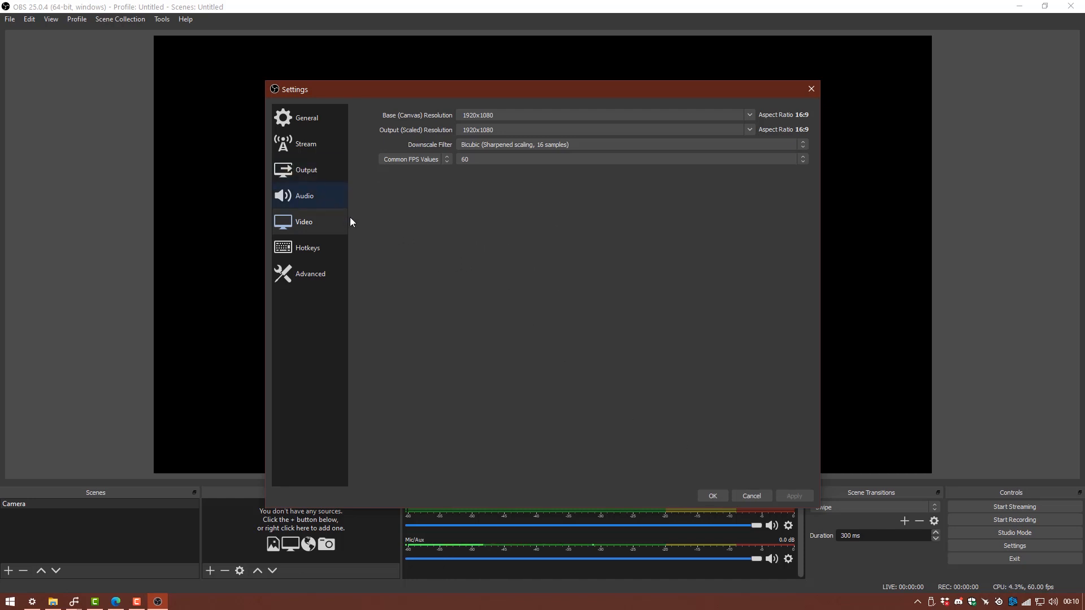
Choose mp4 as the recording format in the output settings and accept the settings.
click(315, 167)
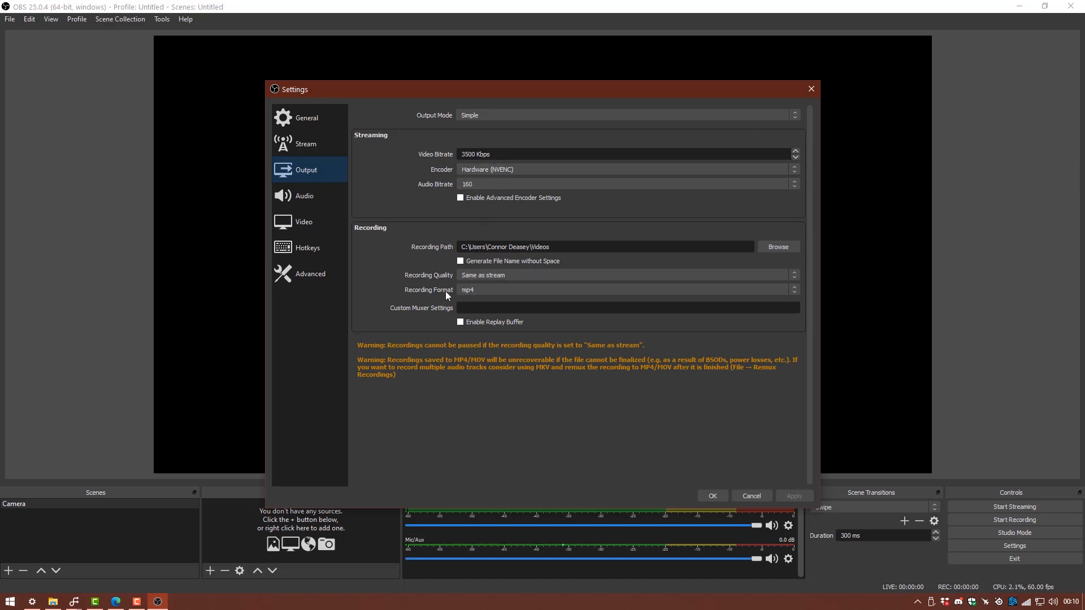
click(472, 292)
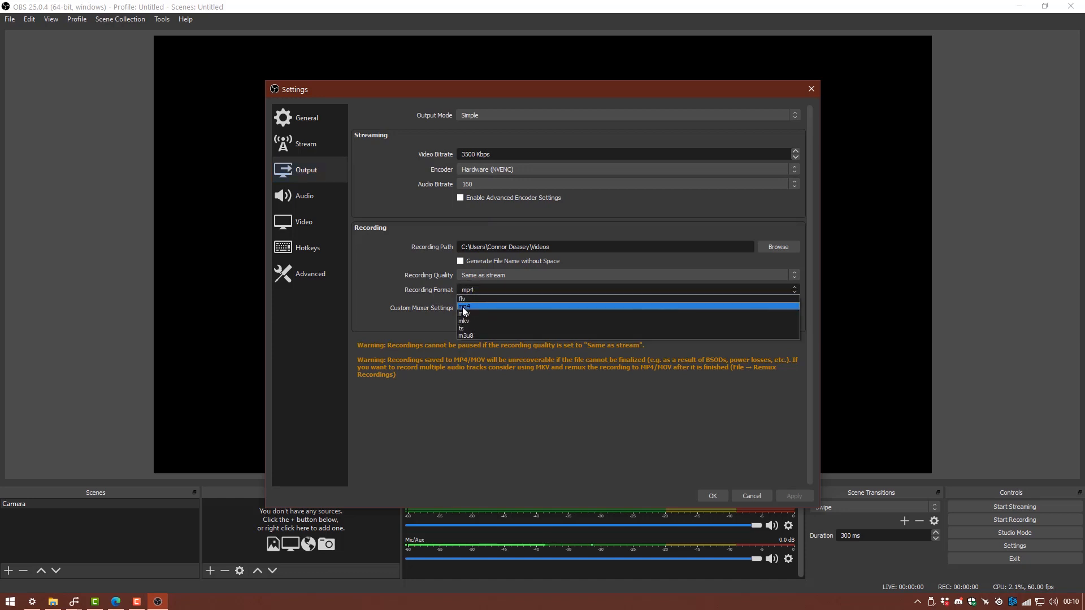
click(509, 306)
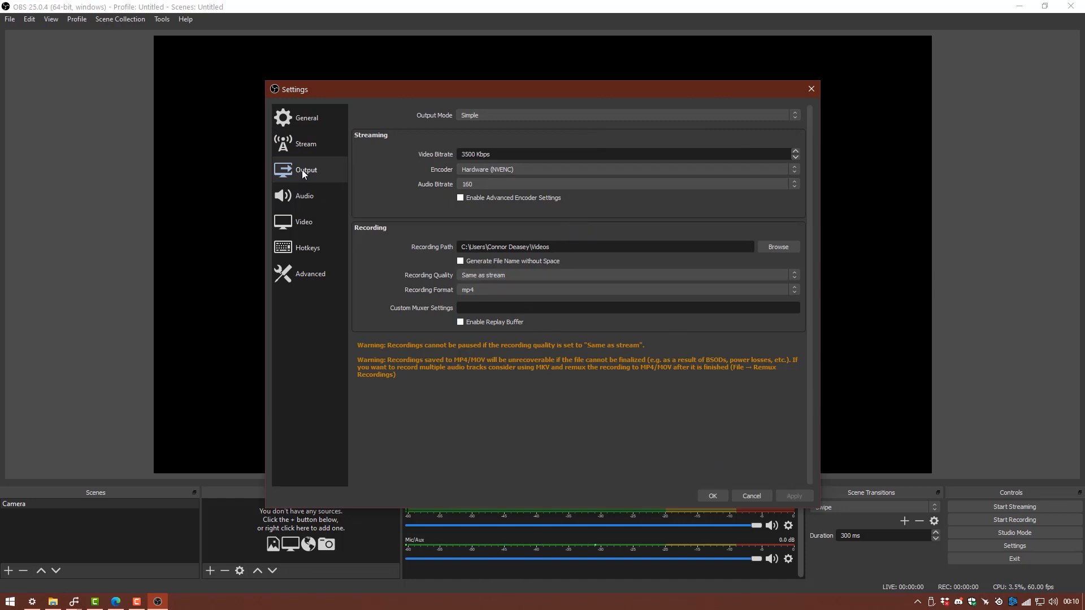
click(719, 496)
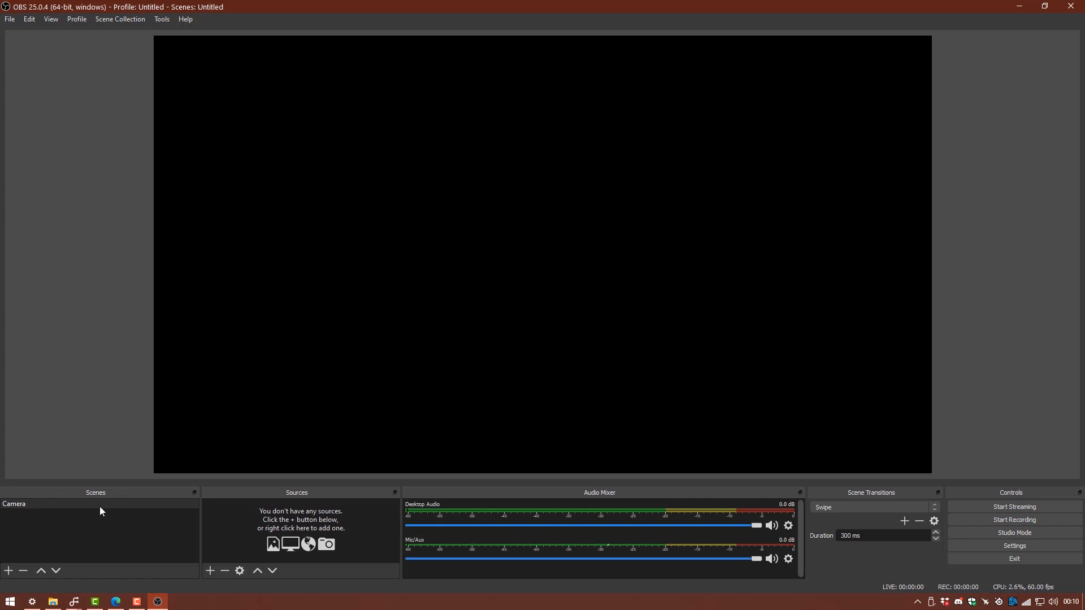
Add a new Video Capture Device source named WEBCAM to the Camera scene.
click(209, 571)
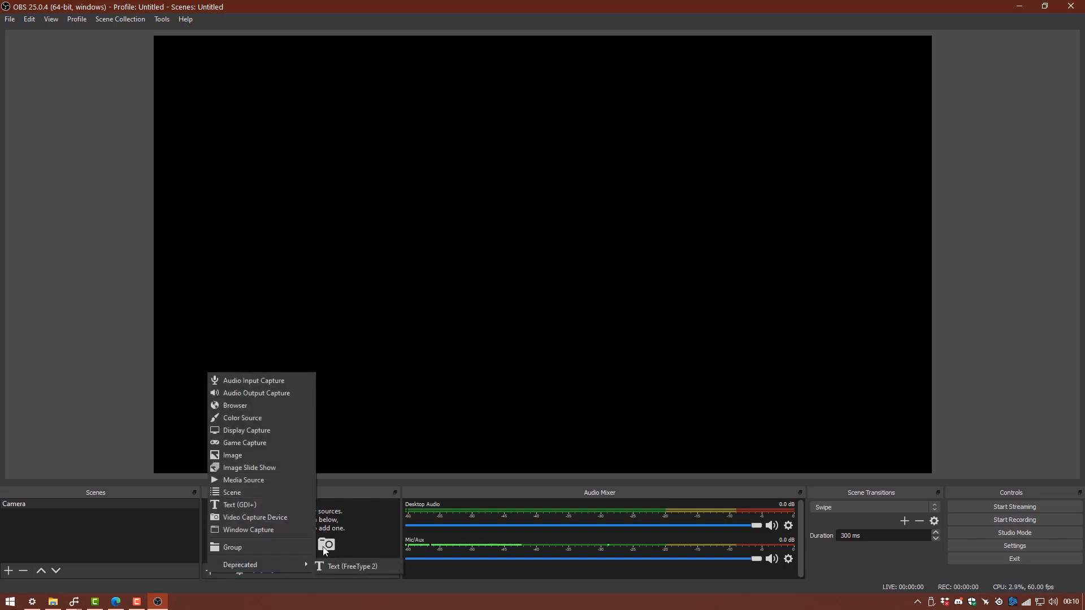
click(220, 576)
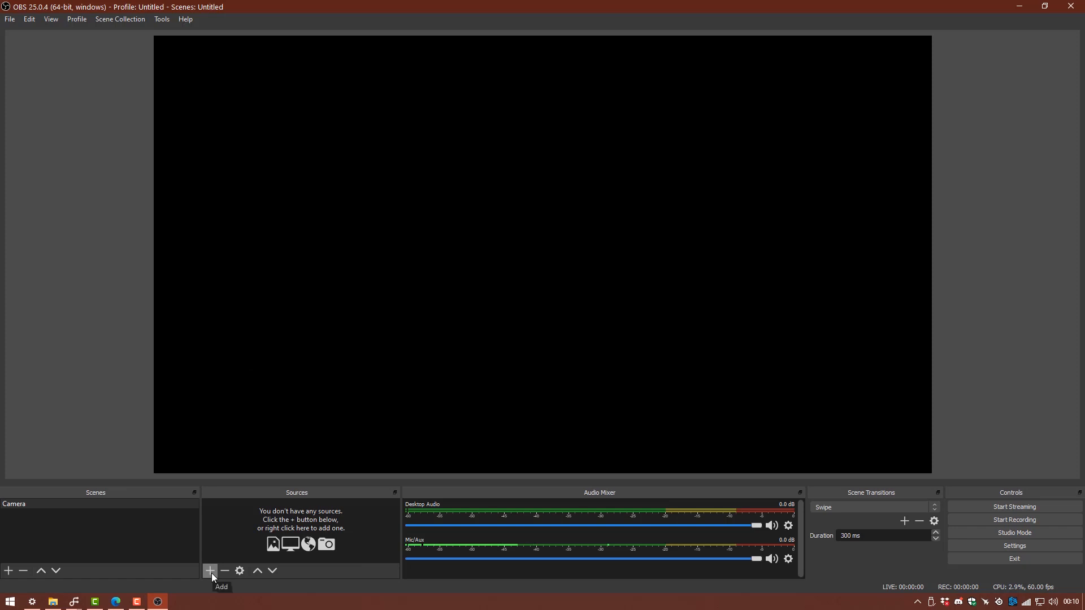
click(212, 573)
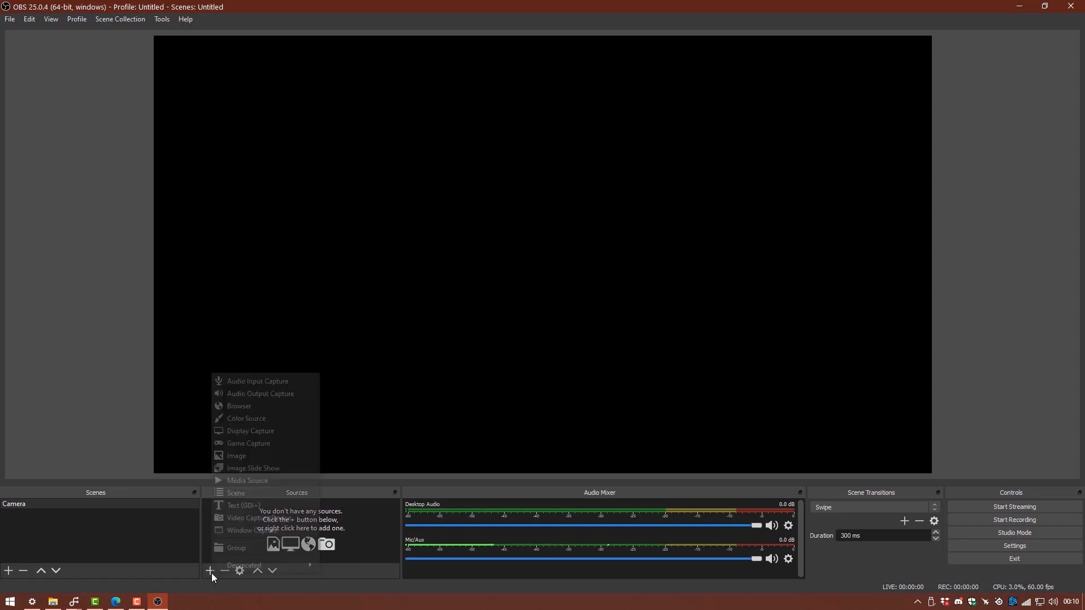
click(260, 518)
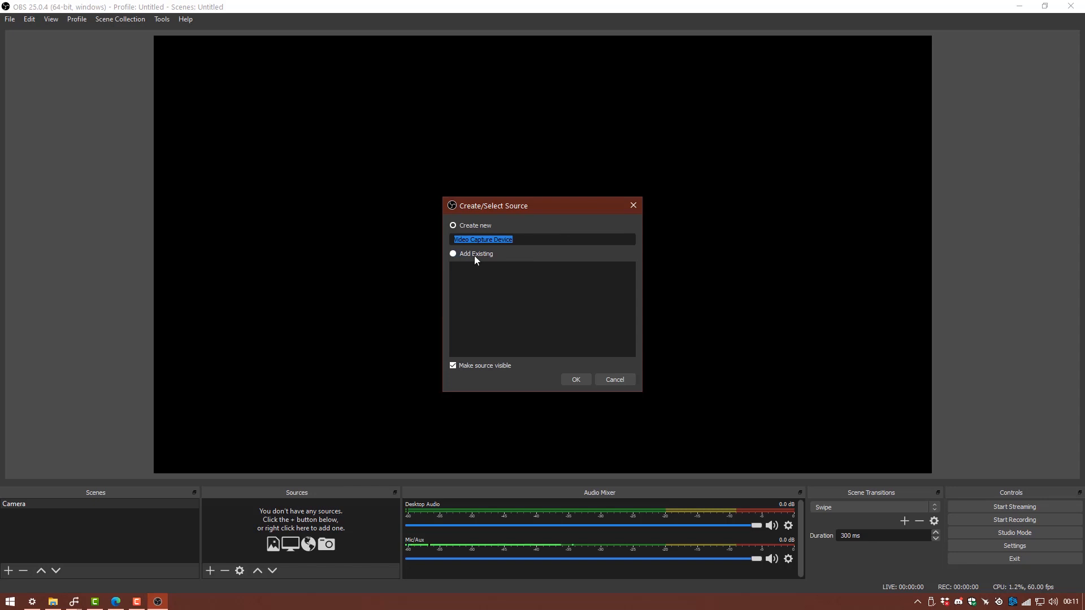
text(WEBCAM)
click(577, 379)
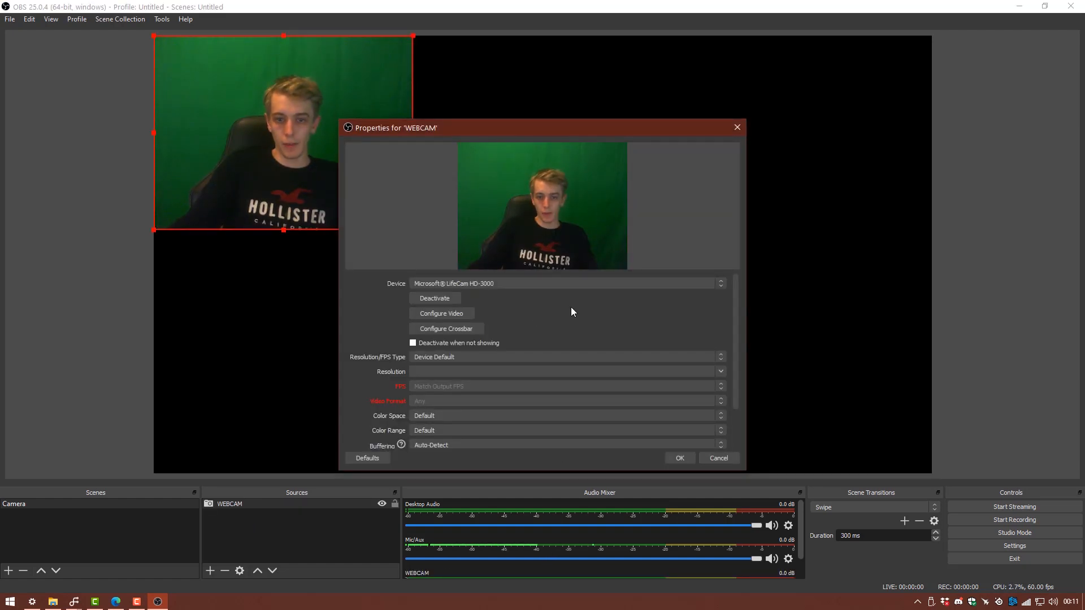
Set the webcam source's Resolution/FPS Type to Custom and its resolution to 1280x720.
drag(569, 121, 779, 51)
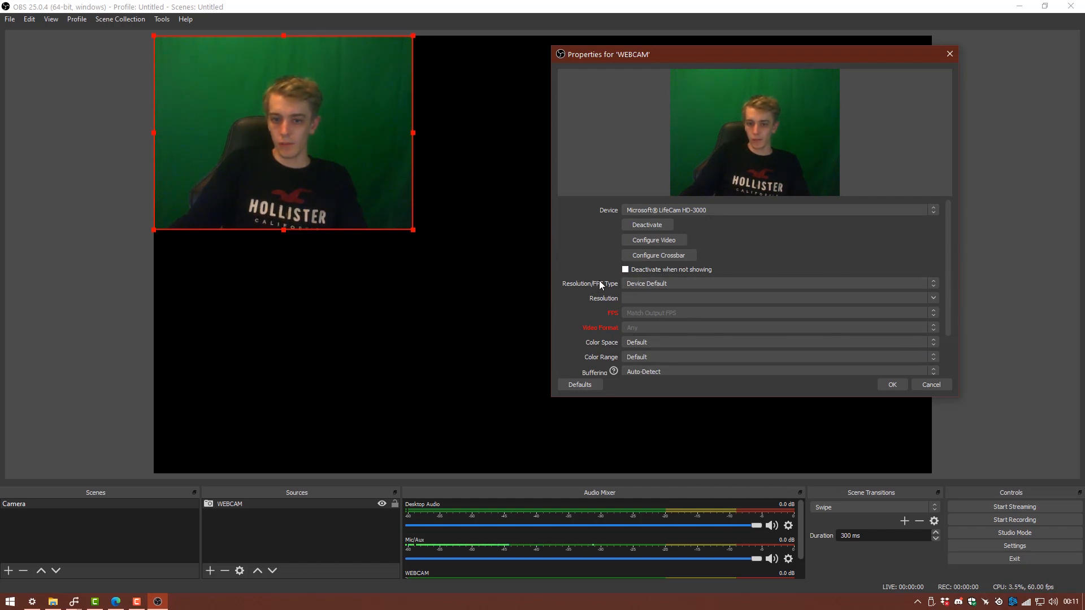
click(686, 280)
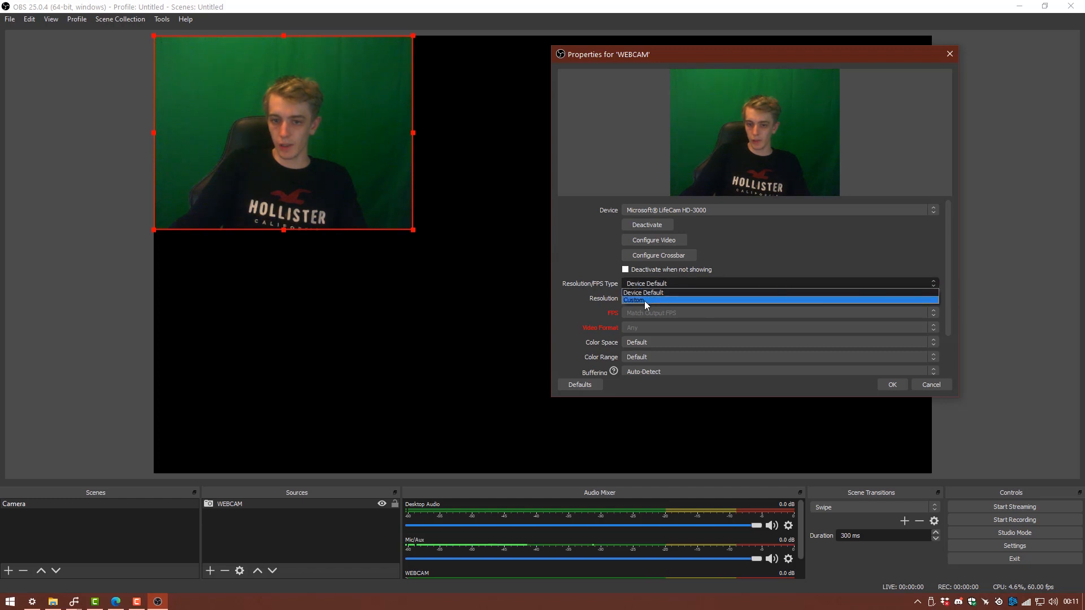
click(645, 300)
click(656, 299)
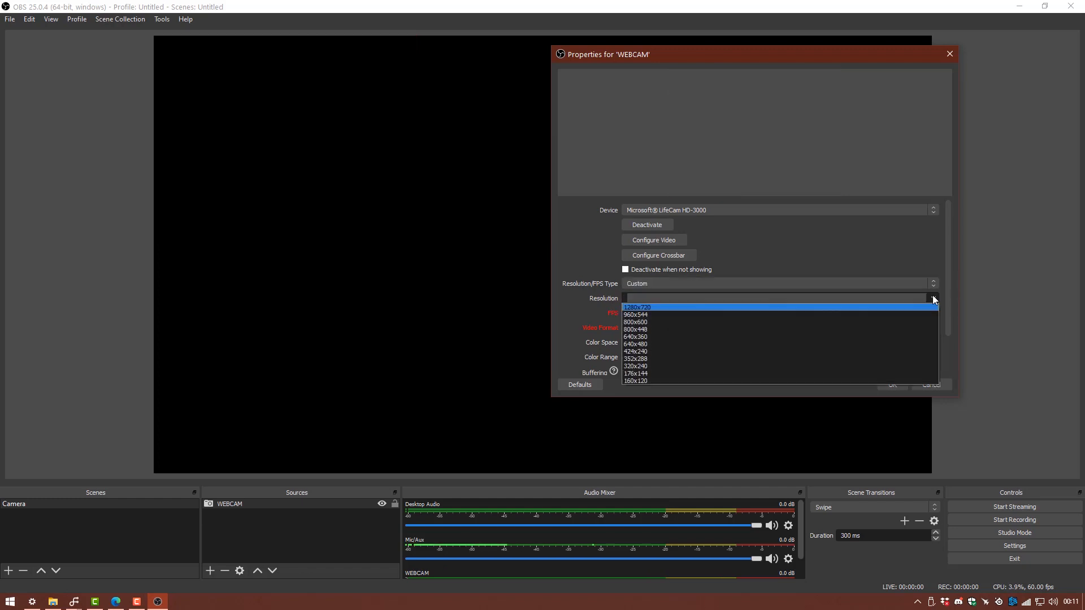
click(664, 309)
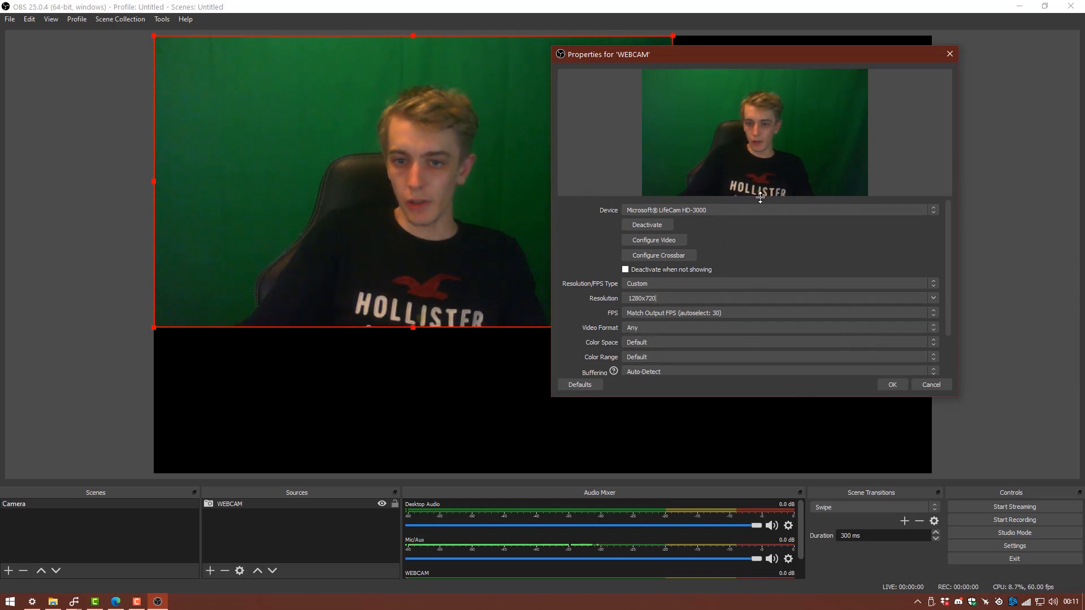
click(892, 386)
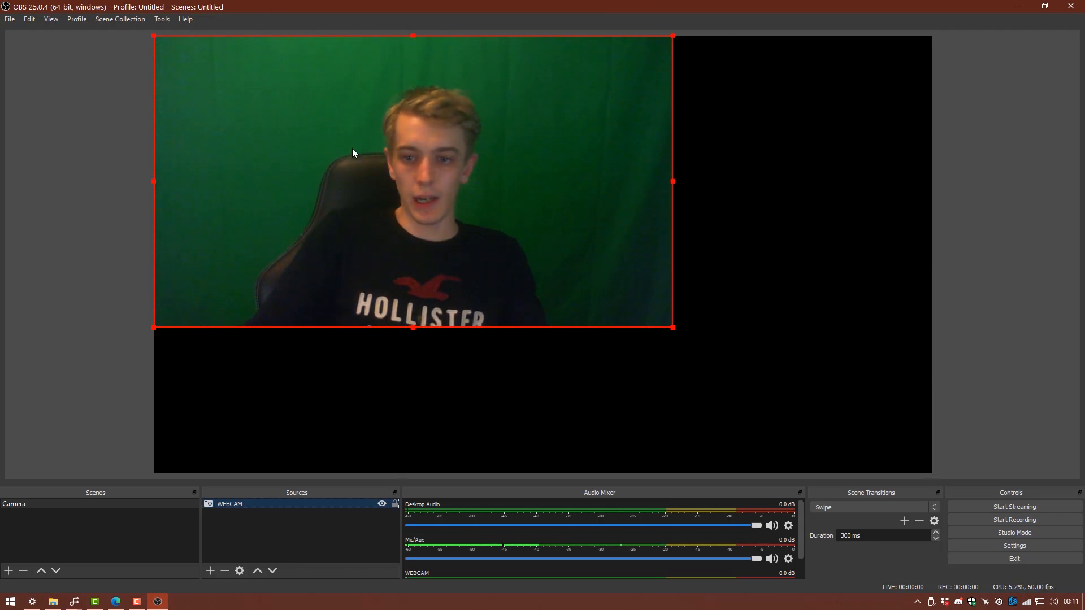
Try out moving the webcam picture around the canvas and shrinking it from its corner.
drag(423, 179, 559, 242)
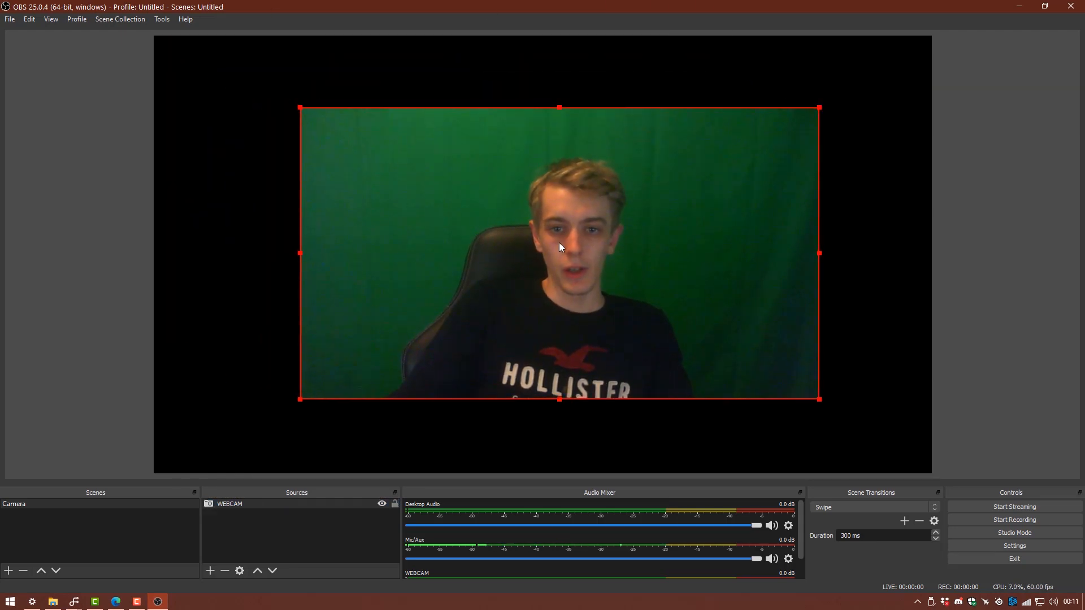
drag(507, 266, 441, 192)
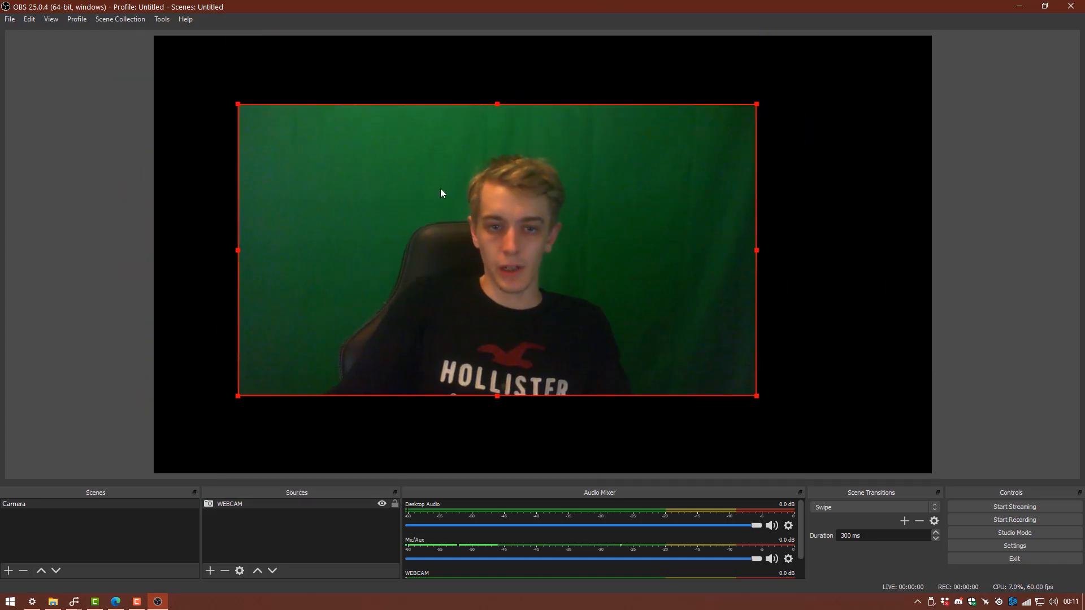
drag(431, 230, 610, 286)
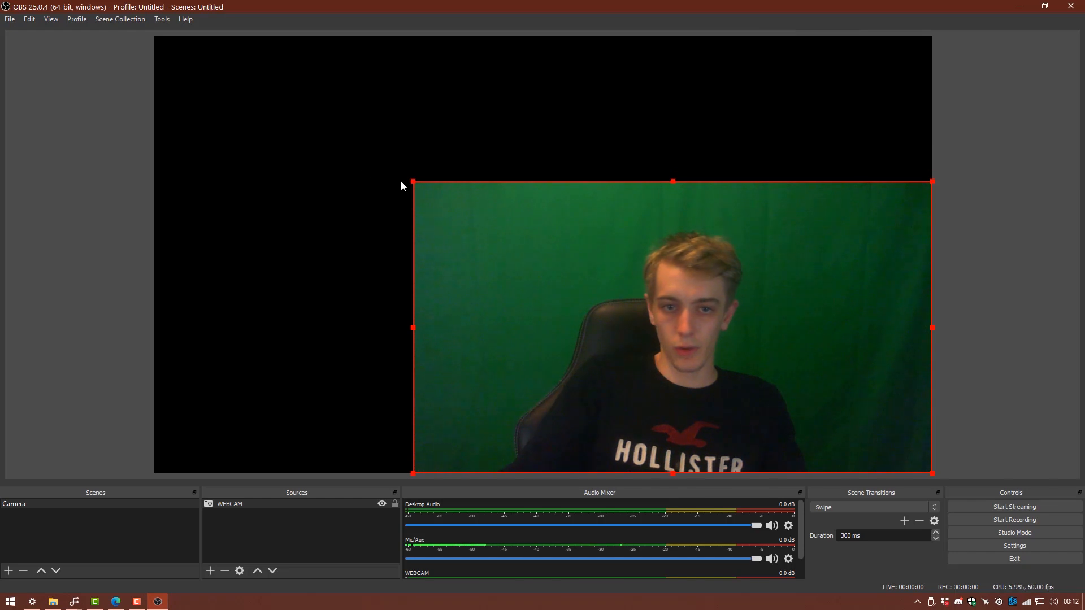
drag(412, 181, 547, 250)
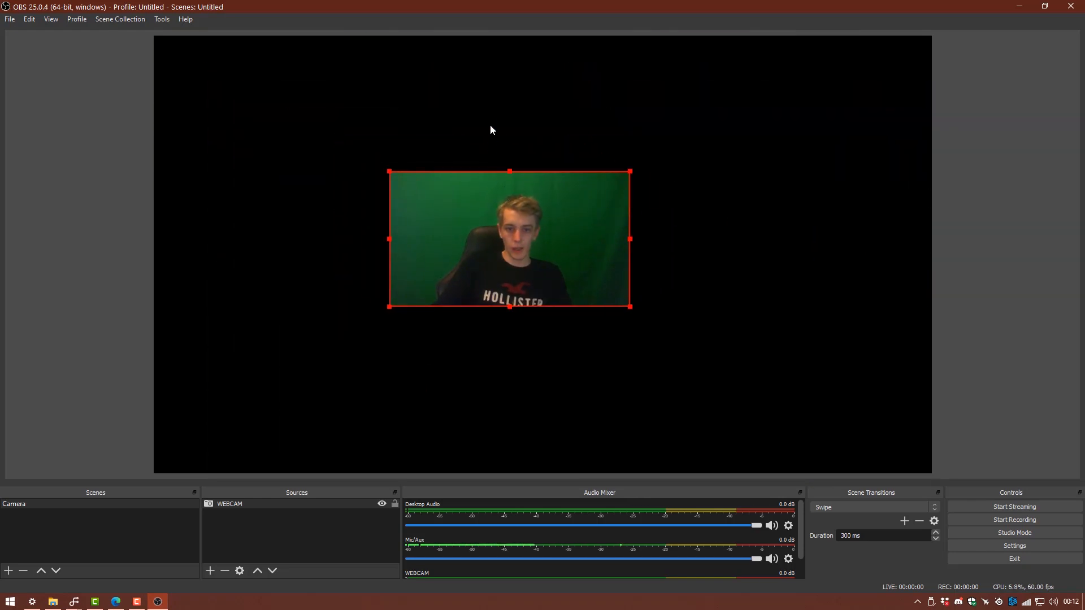
click(490, 125)
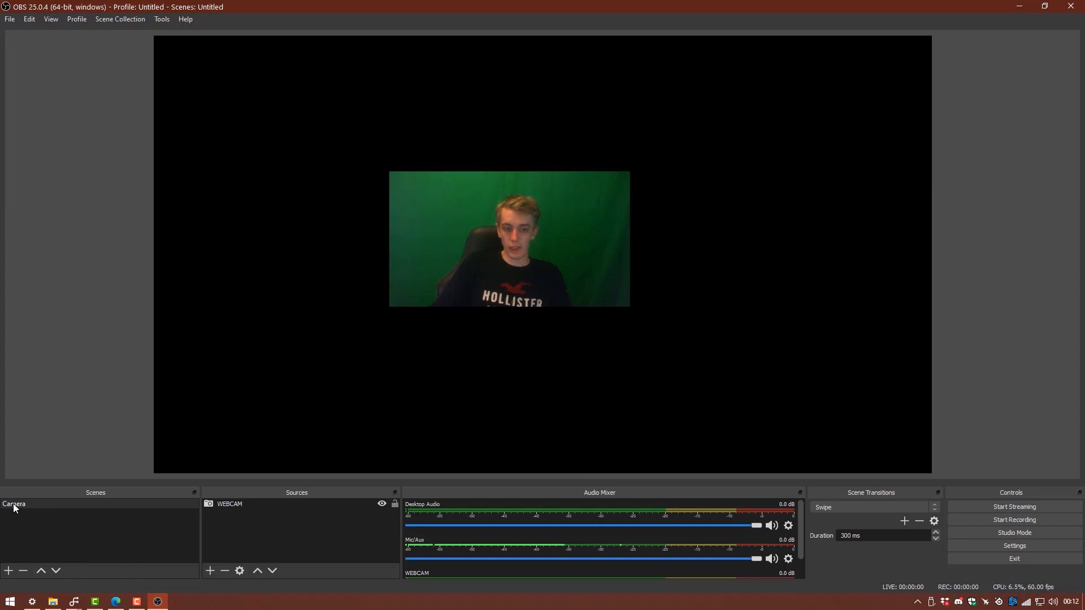
Fit the webcam source to the screen in the Camera scene with the Transform options.
click(489, 212)
right_click(494, 226)
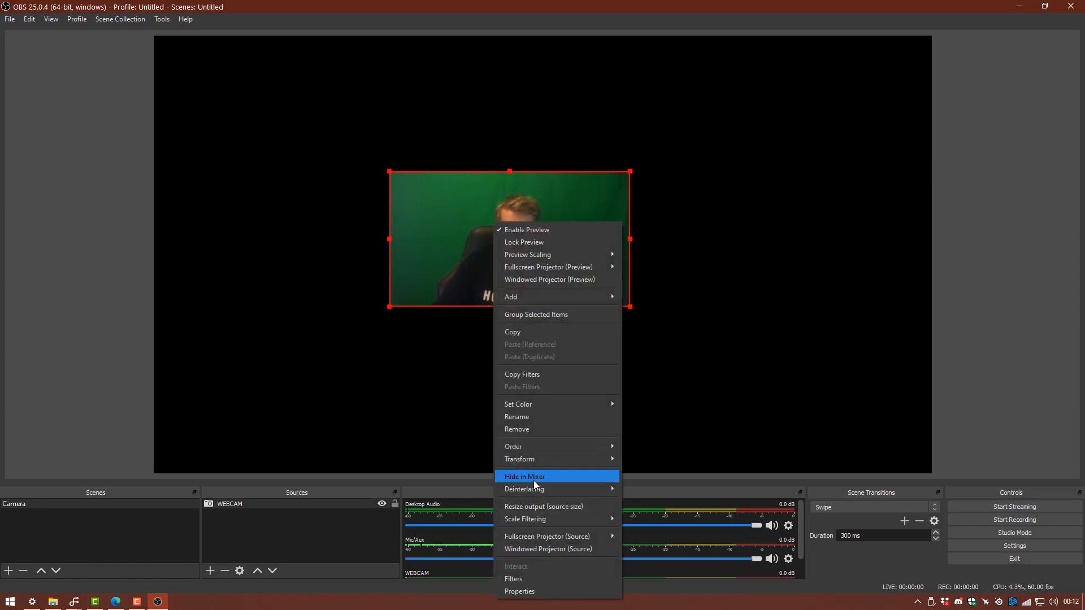
mouse_move(531, 463)
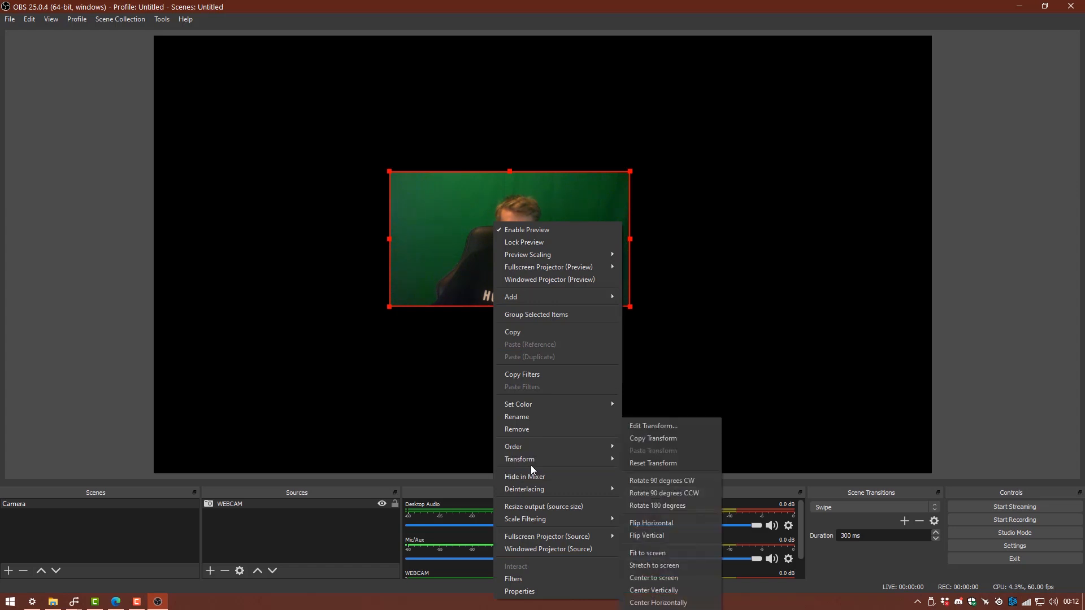
click(646, 553)
click(137, 161)
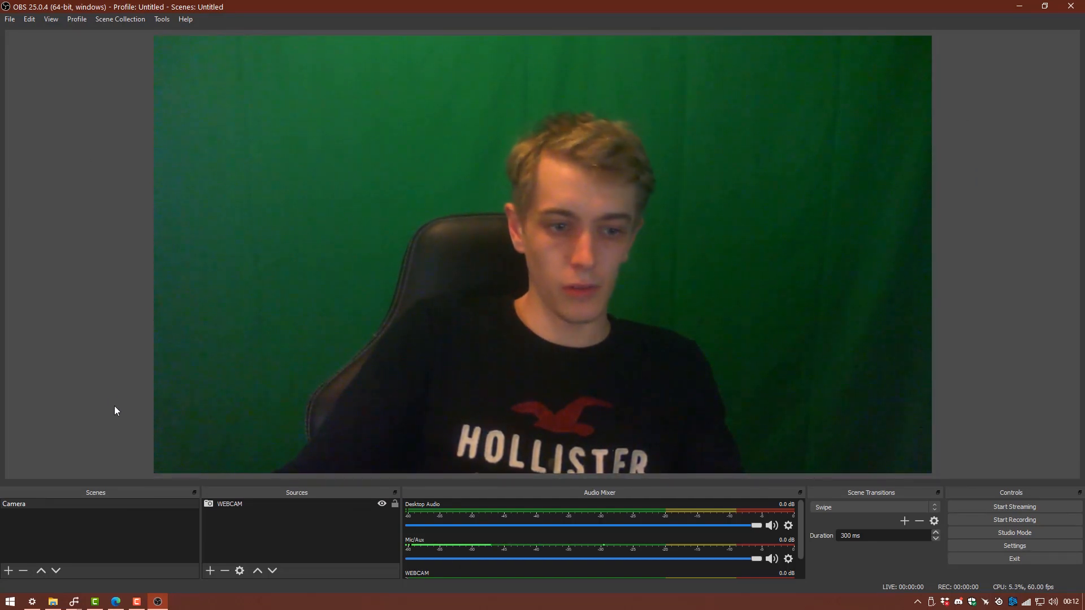
Add a new scene named CAMERA+VIDEO.
click(8, 572)
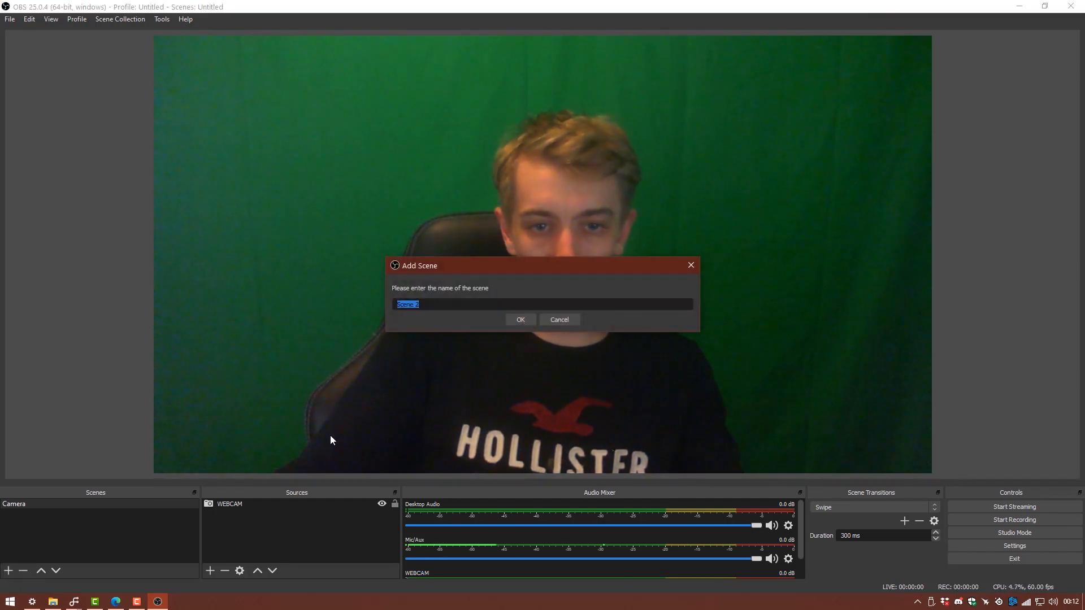
text(C)
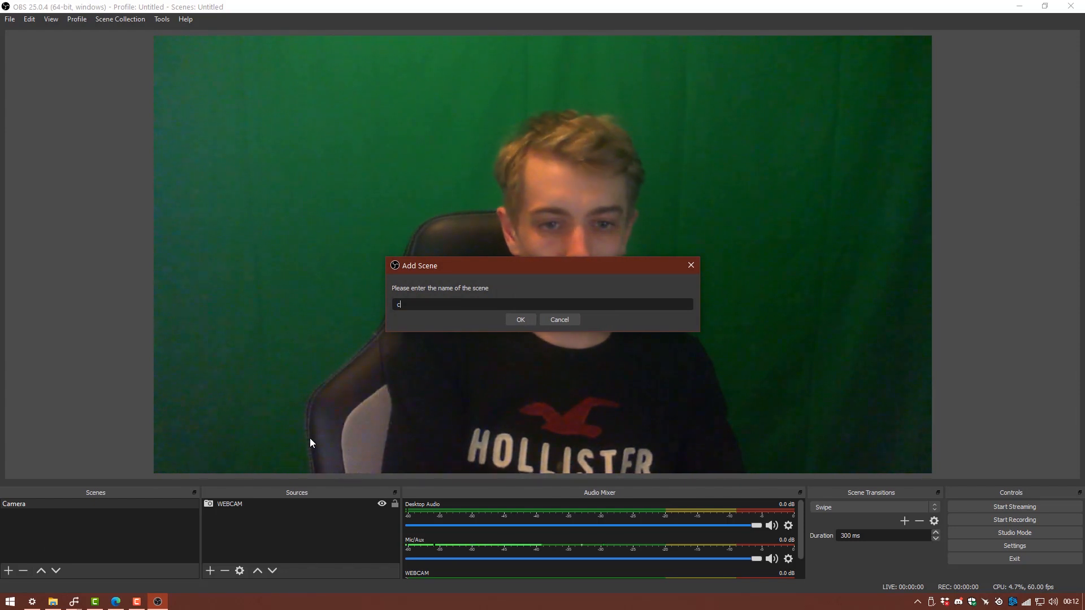
text(AM)
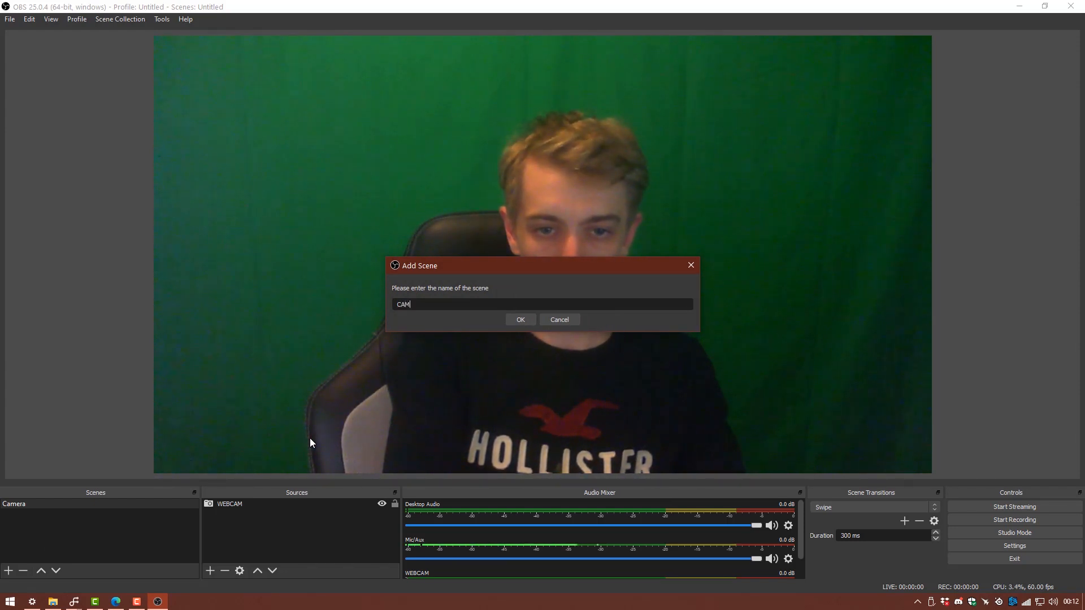
text(ERA +VIDEO)
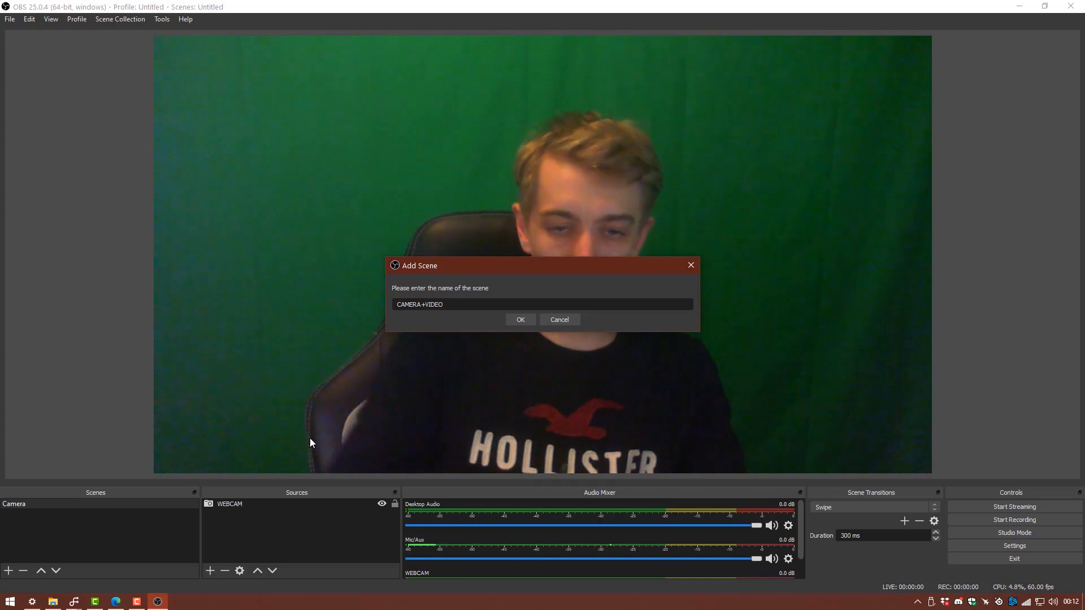
click(520, 319)
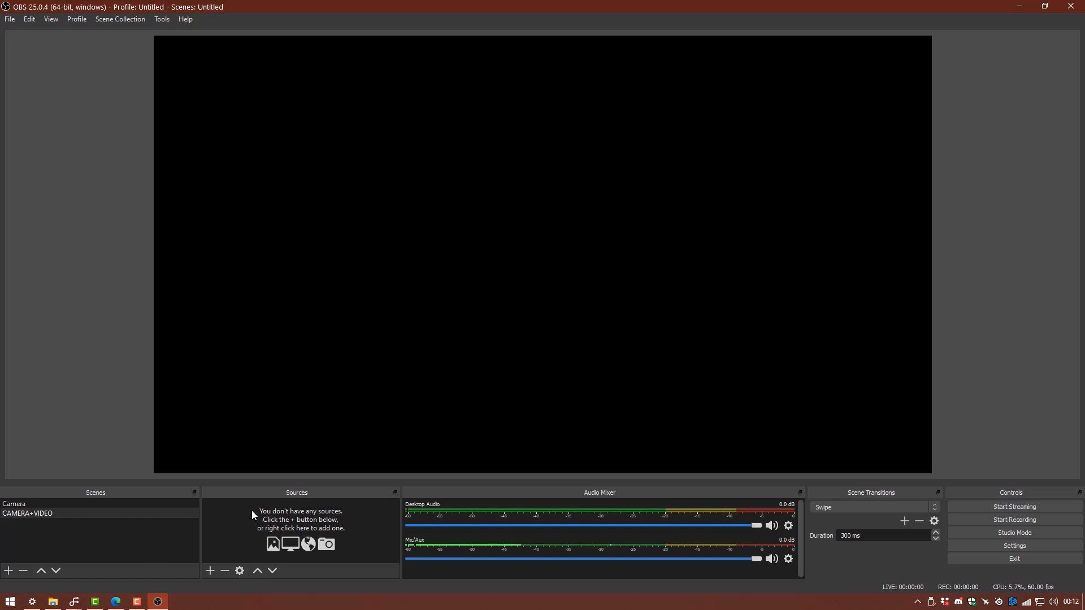
Review the properties of the WEBCAM source in the Camera scene and close them without changes.
click(29, 503)
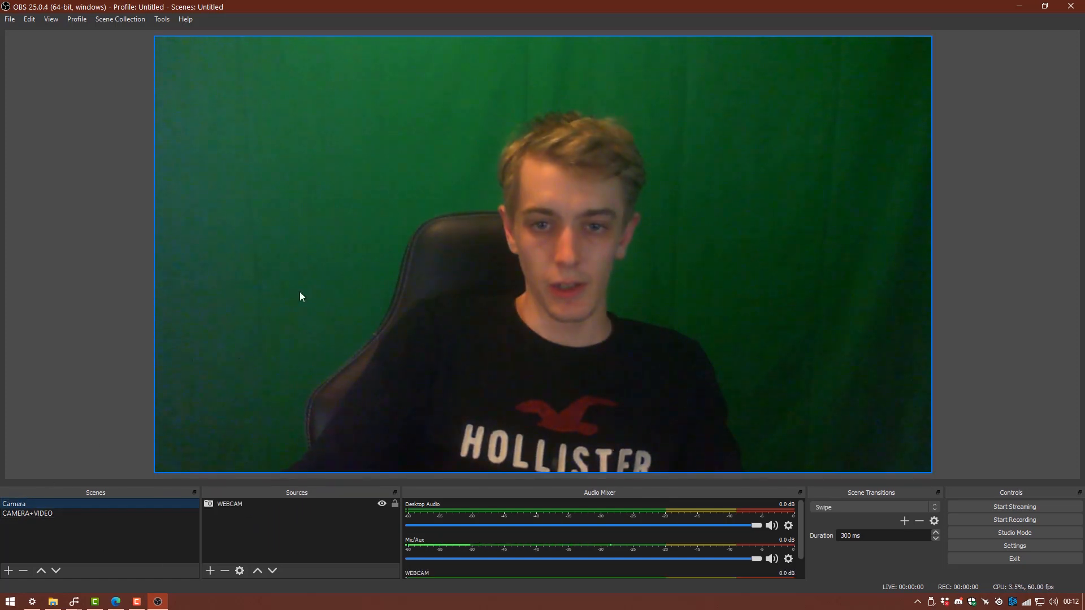
right_click(475, 276)
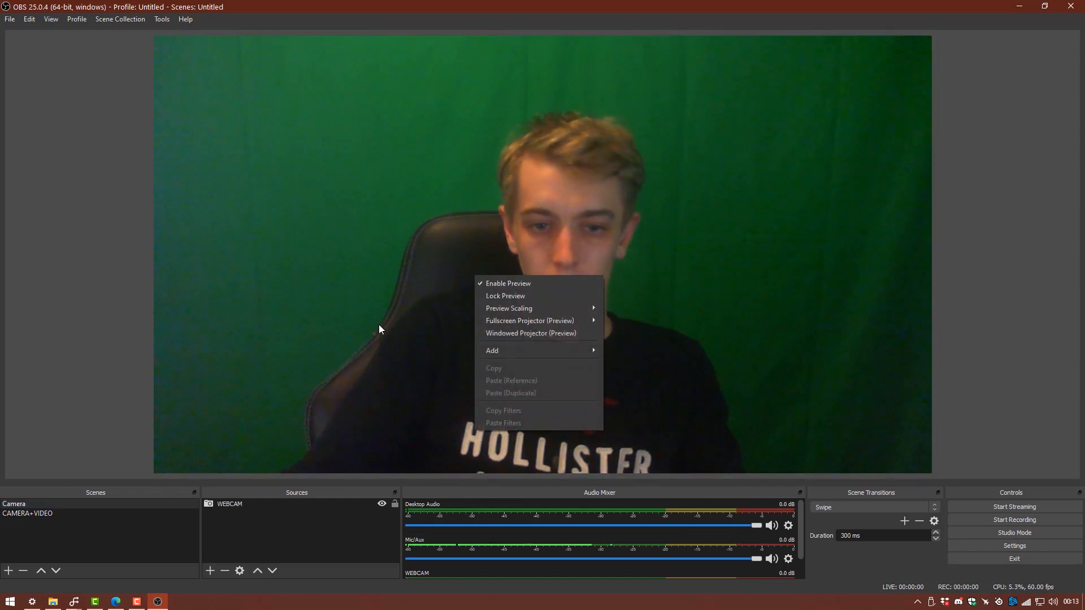
click(289, 477)
right_click(330, 372)
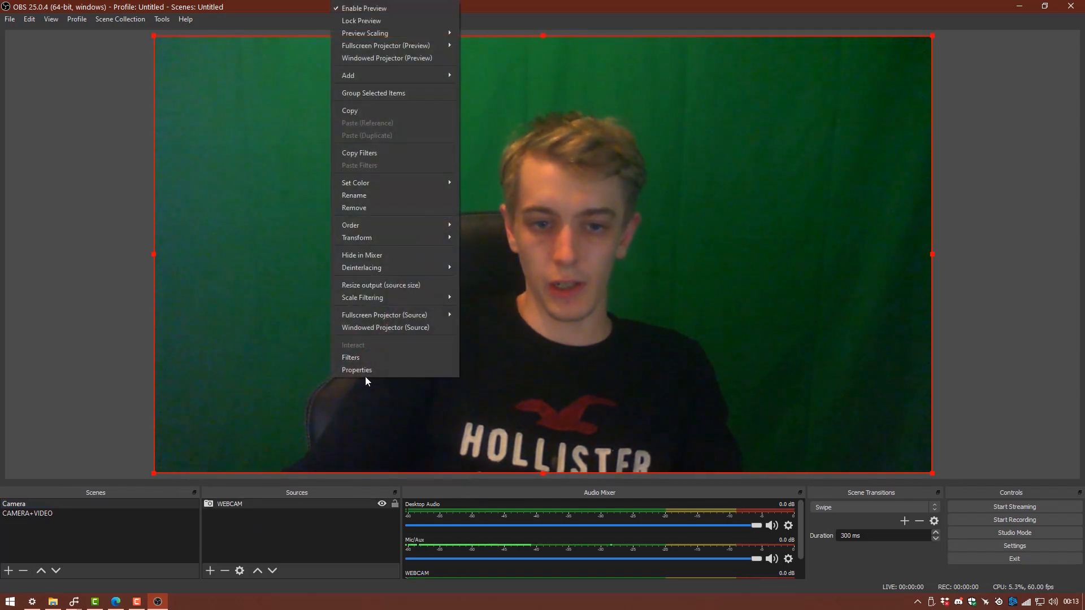
click(364, 369)
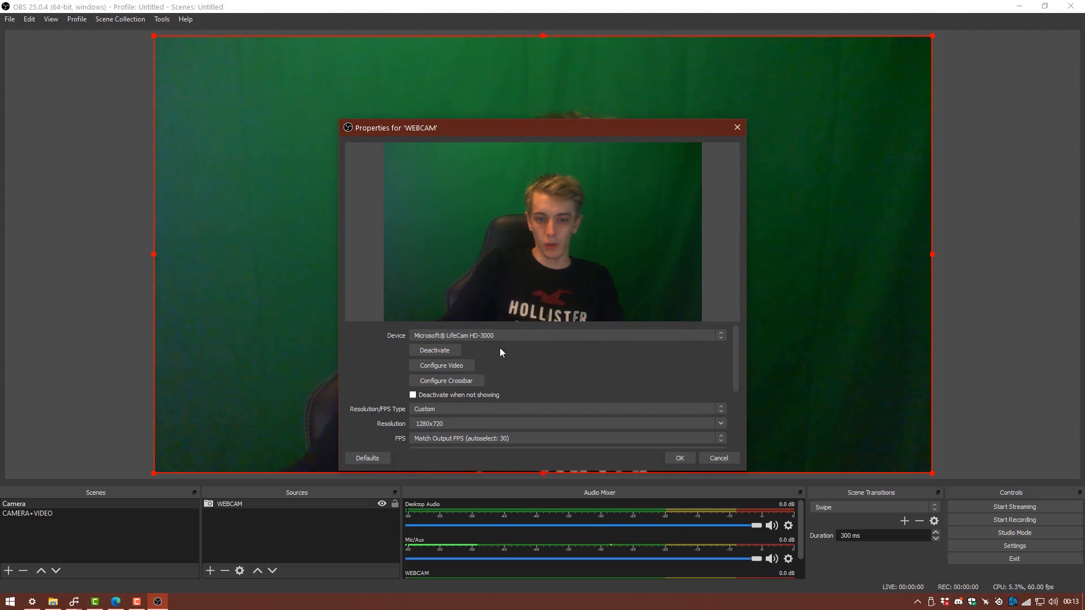
click(680, 458)
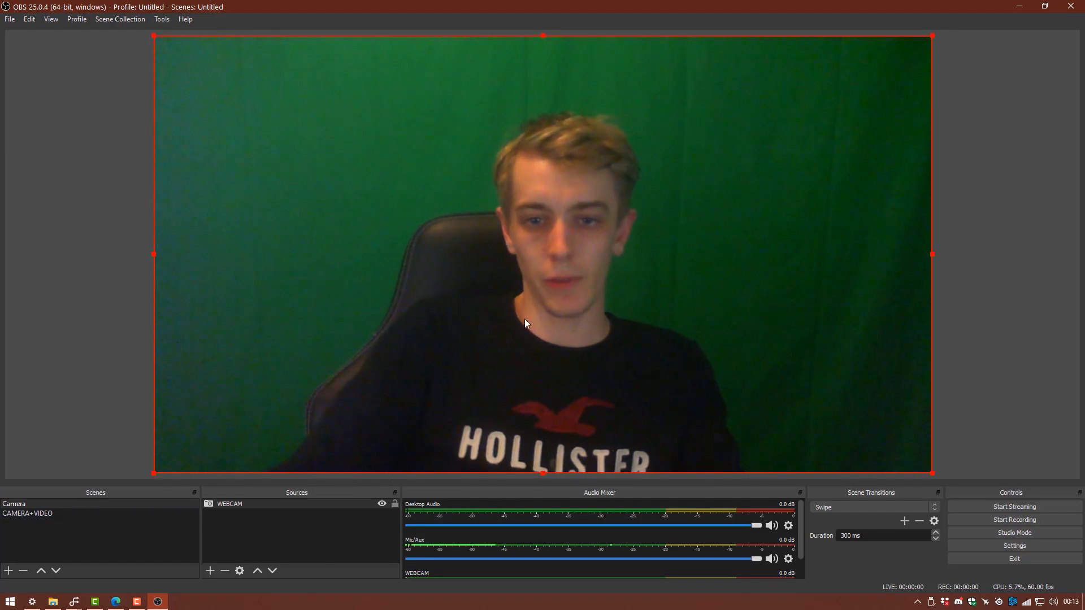
Add the existing WEBCAM source as a Video Capture Device to the CAMERA+VIDEO scene.
click(60, 511)
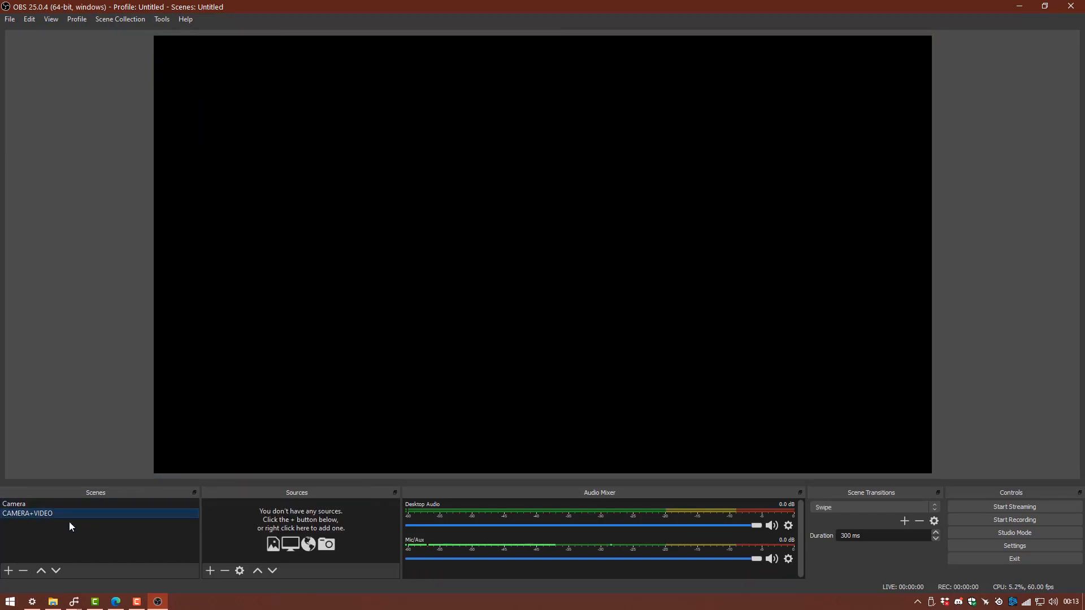
click(209, 571)
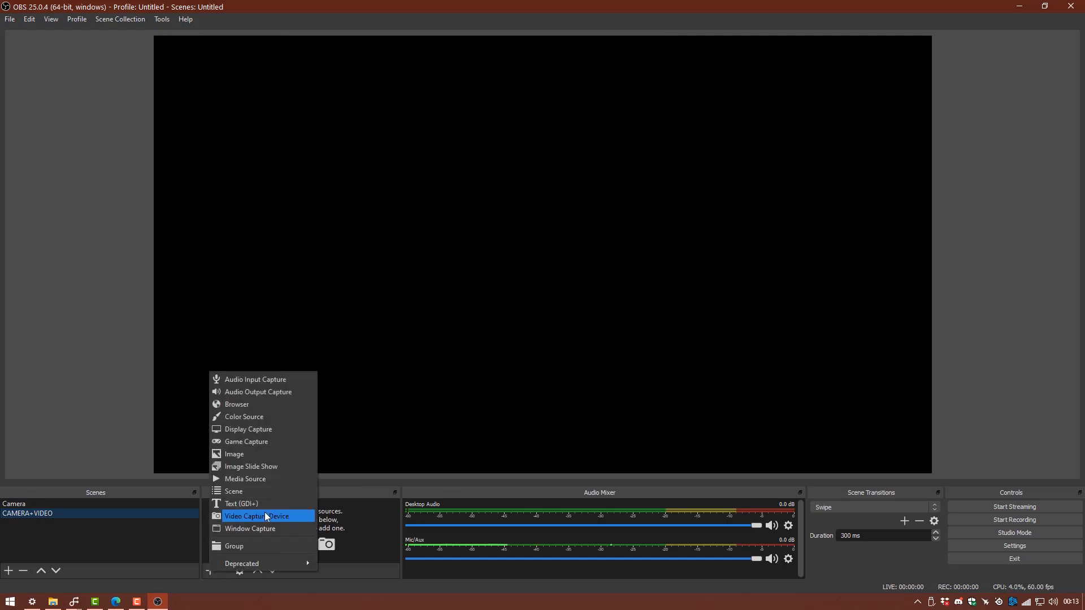
click(270, 515)
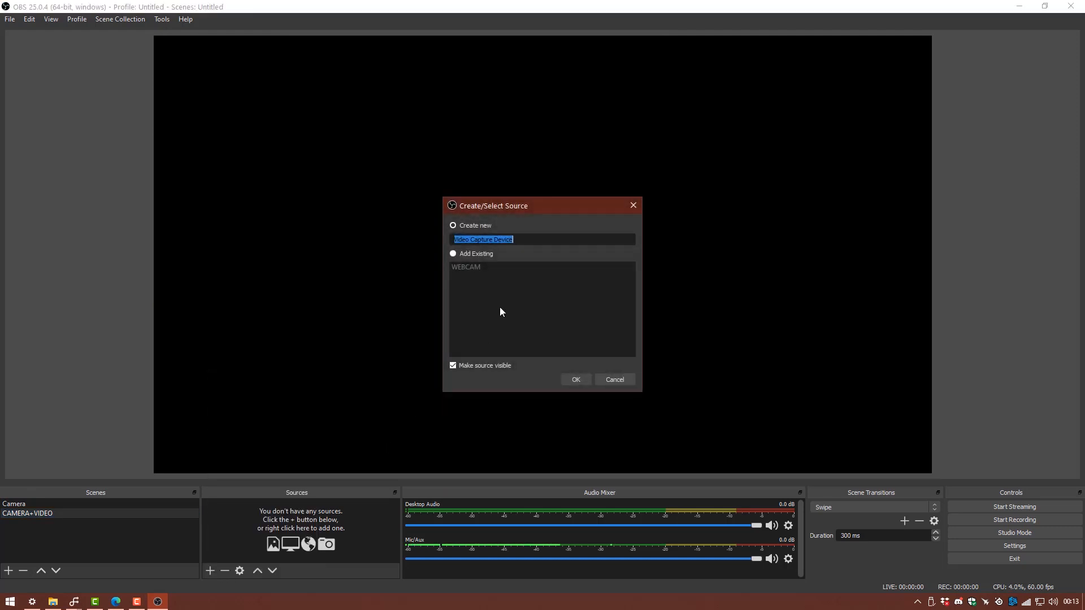
click(456, 253)
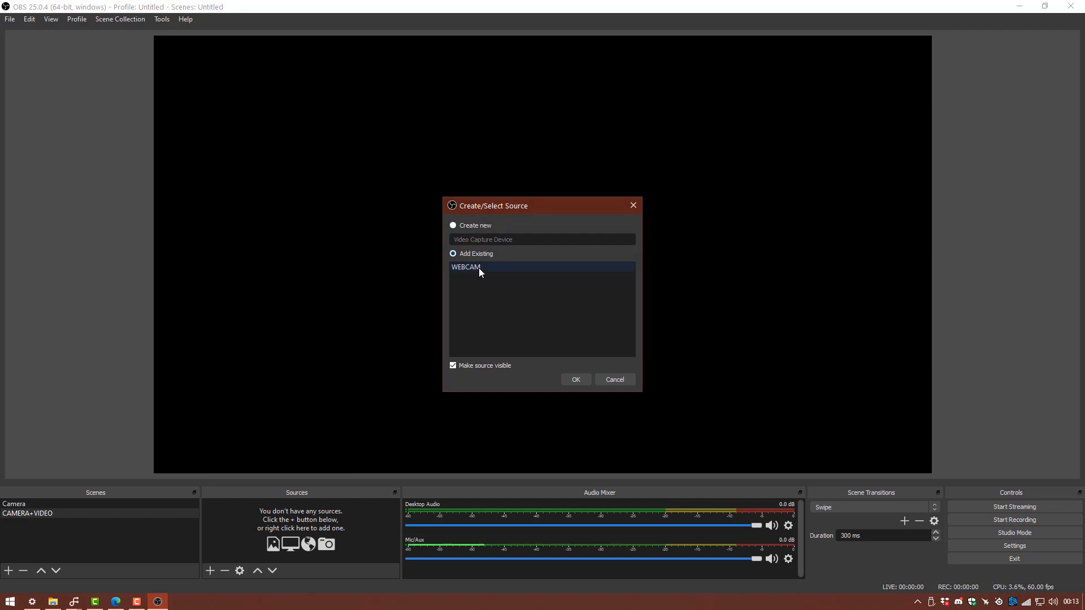
click(577, 379)
Place the webcam picture near the canvas's lower-right corner and shrink it to about a quarter of the canvas width.
drag(433, 167, 653, 301)
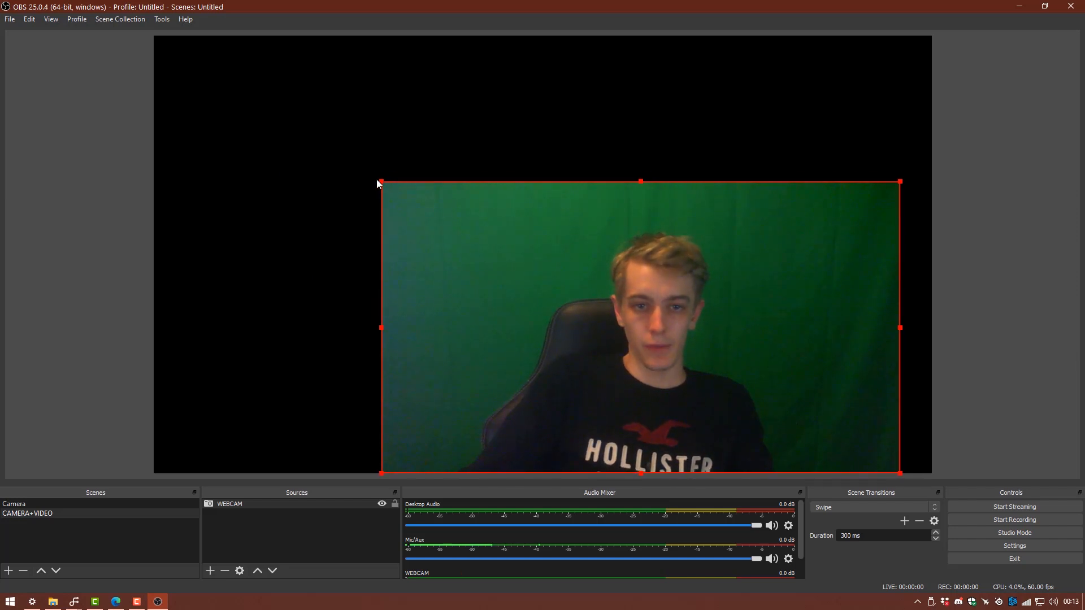
drag(383, 182, 716, 371)
click(967, 307)
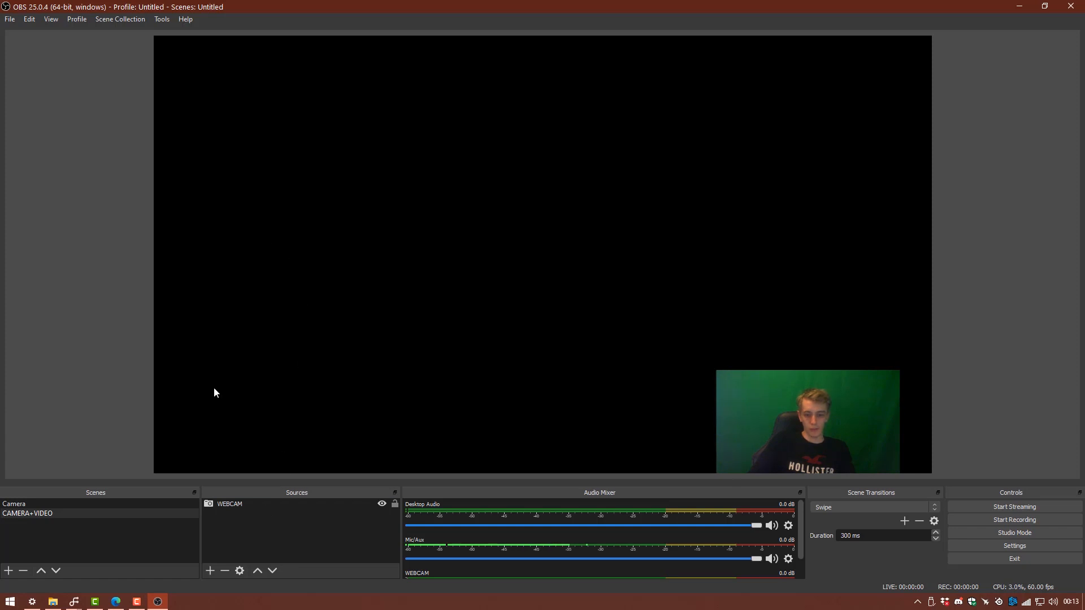
Add a new Media Source to the CAMERA+VIDEO scene, named with the person's first name followed by VIDEO.
click(209, 571)
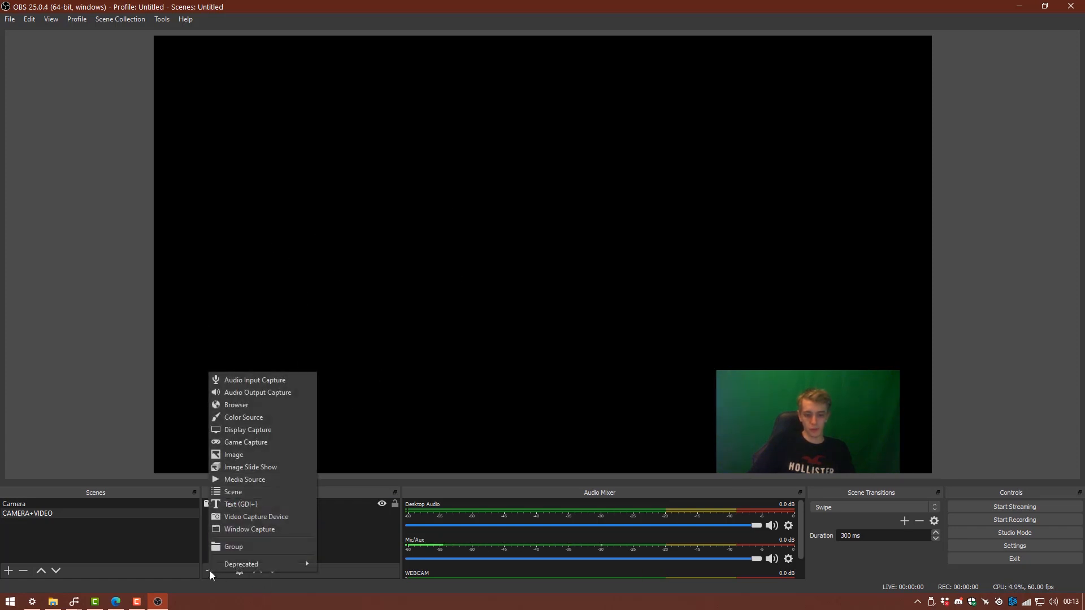
click(247, 479)
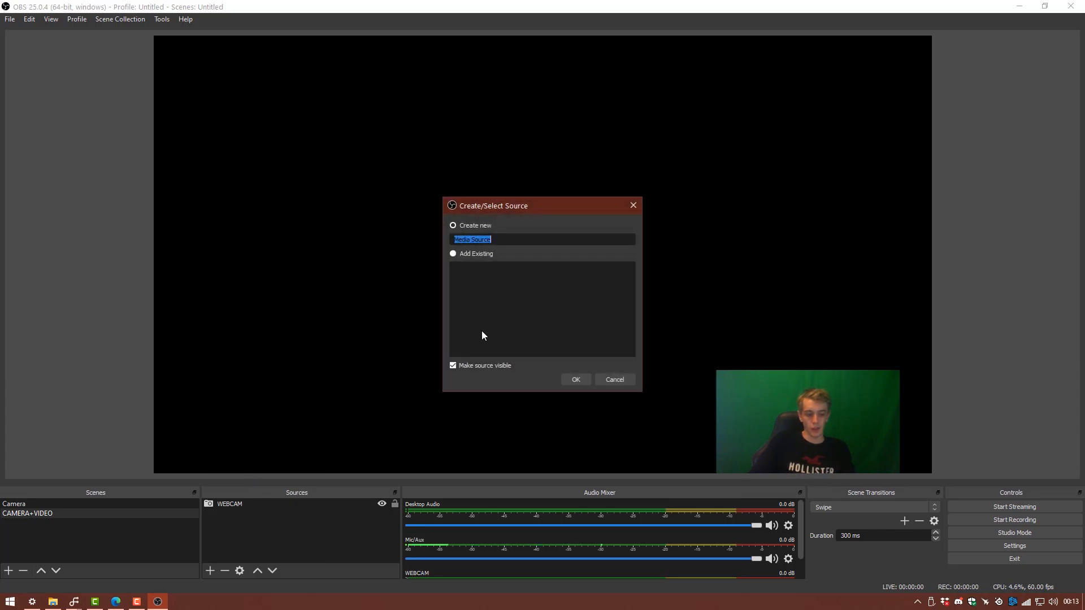
text(MAR)
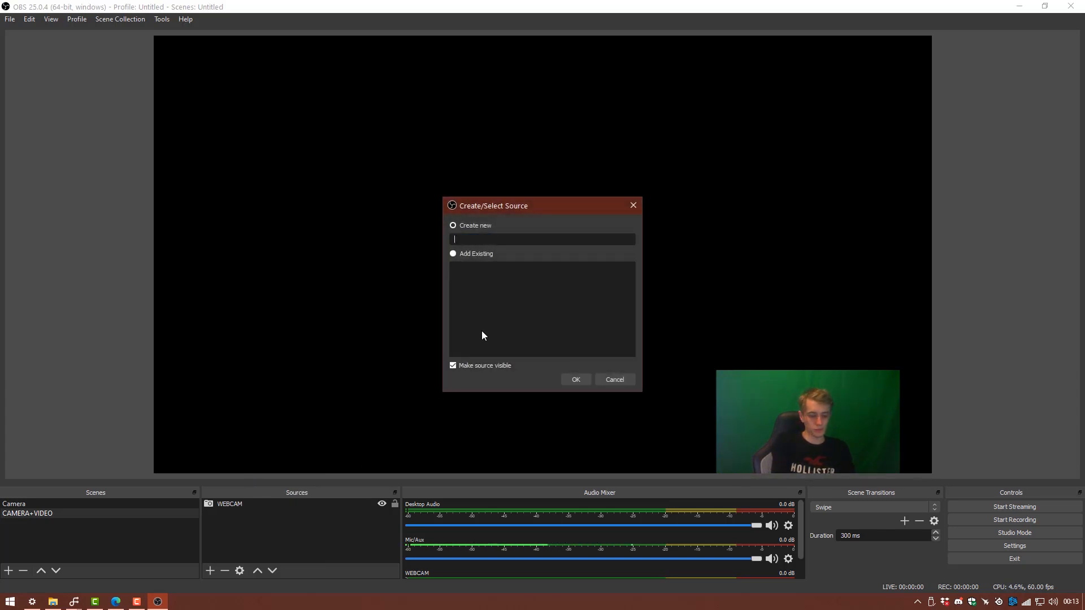
text(KS VIDEO)
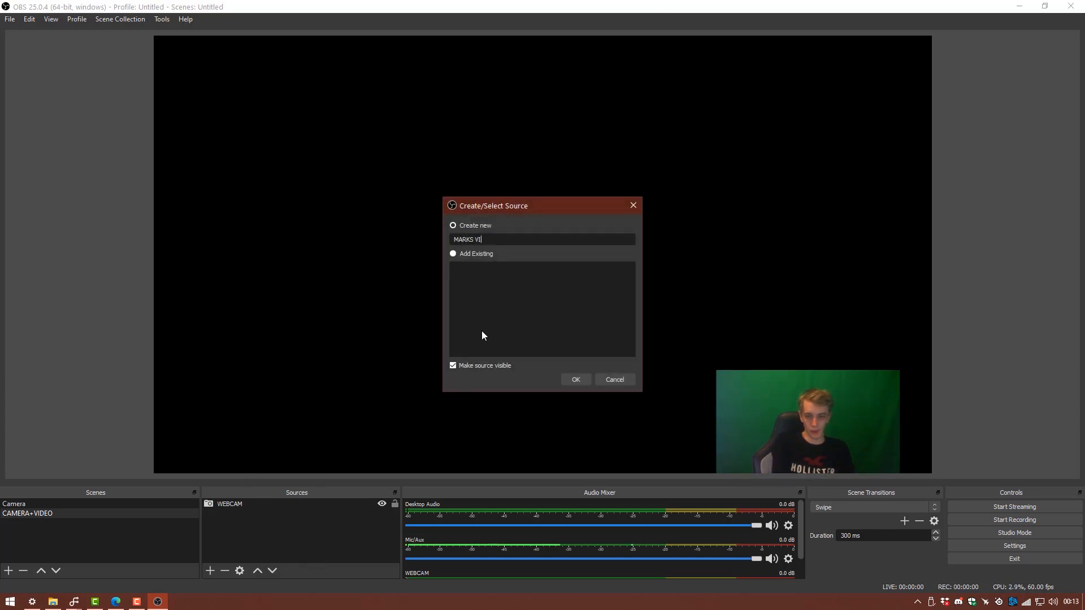
click(577, 381)
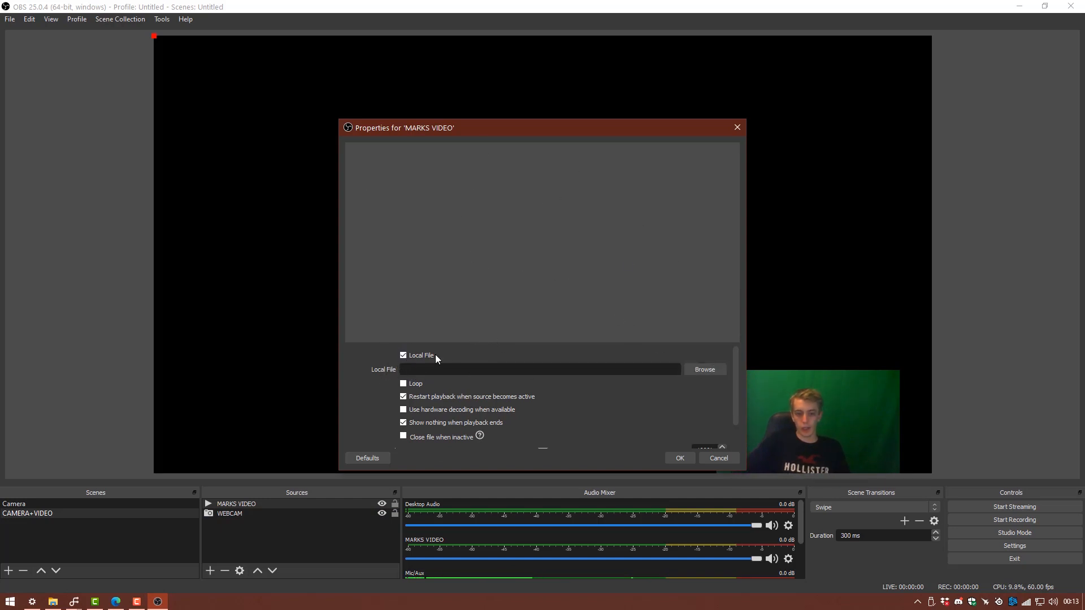
Choose globacon2 Ultimate Bundle from the Videos folder on the Storage (E:) drive as the media source's local file.
click(710, 371)
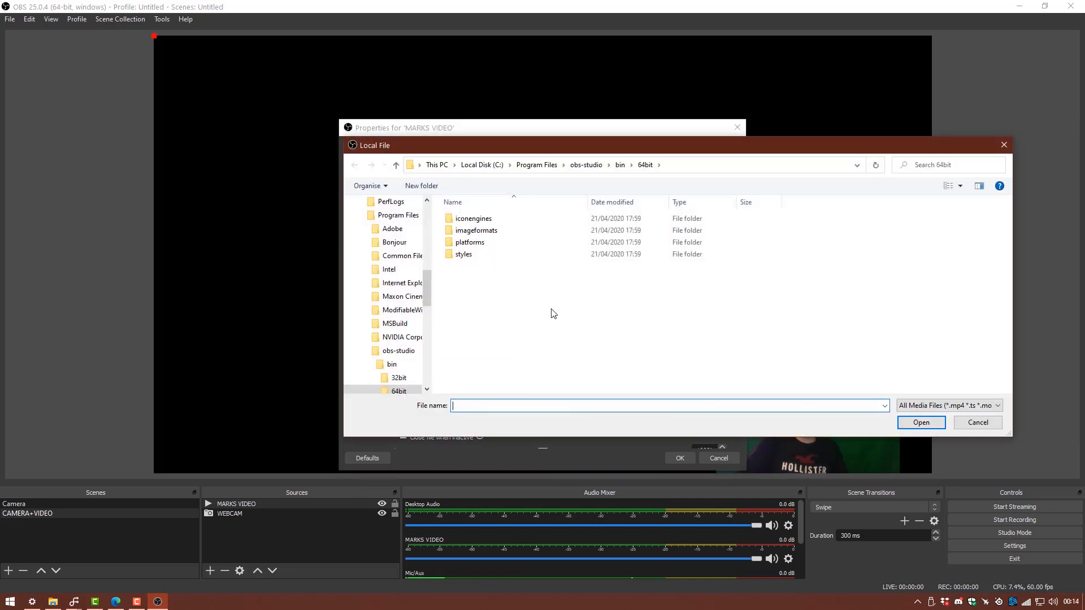
scroll(399, 322, down, 6)
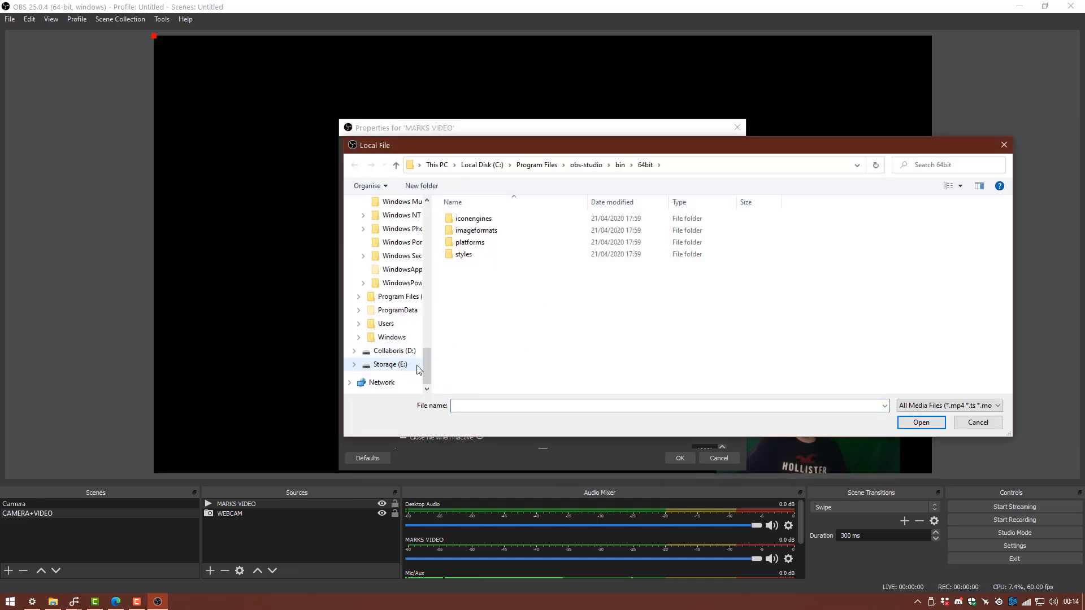
click(395, 352)
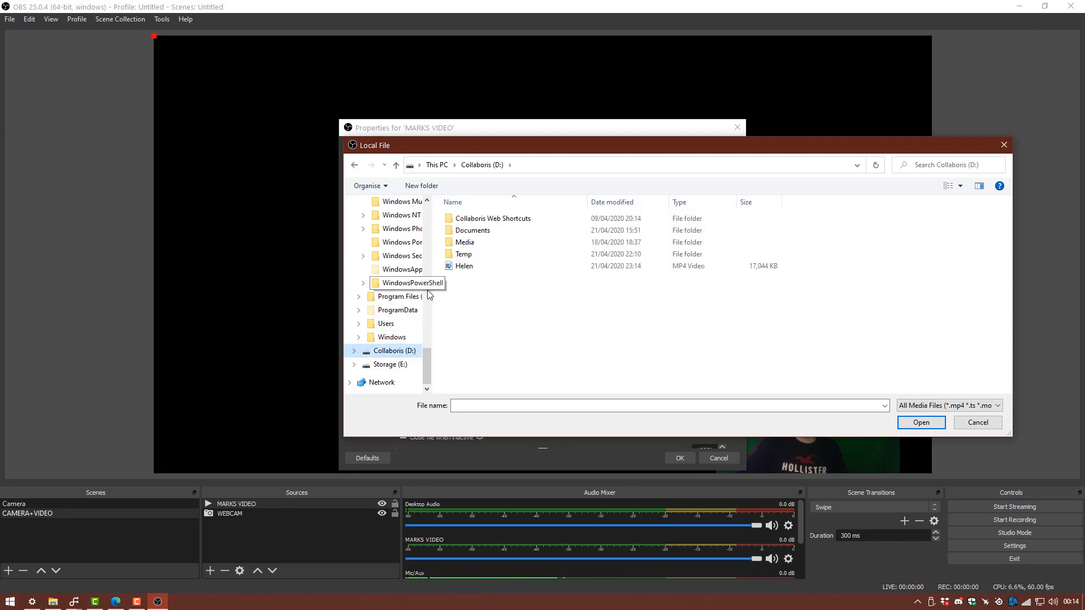
scroll(414, 300, up, 5)
drag(429, 327, 454, 183)
click(437, 166)
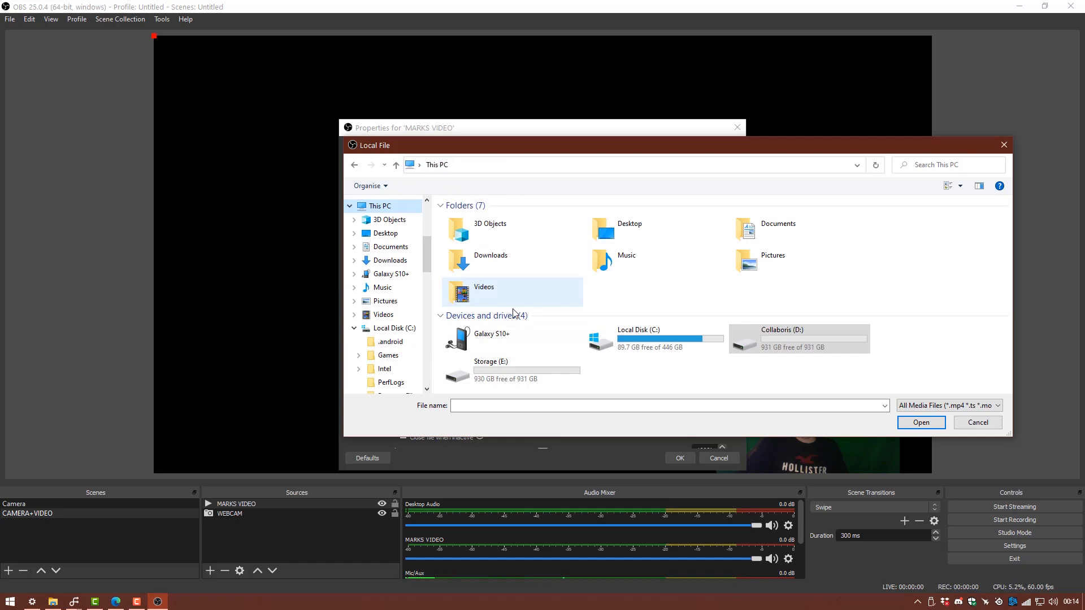
double_click(532, 369)
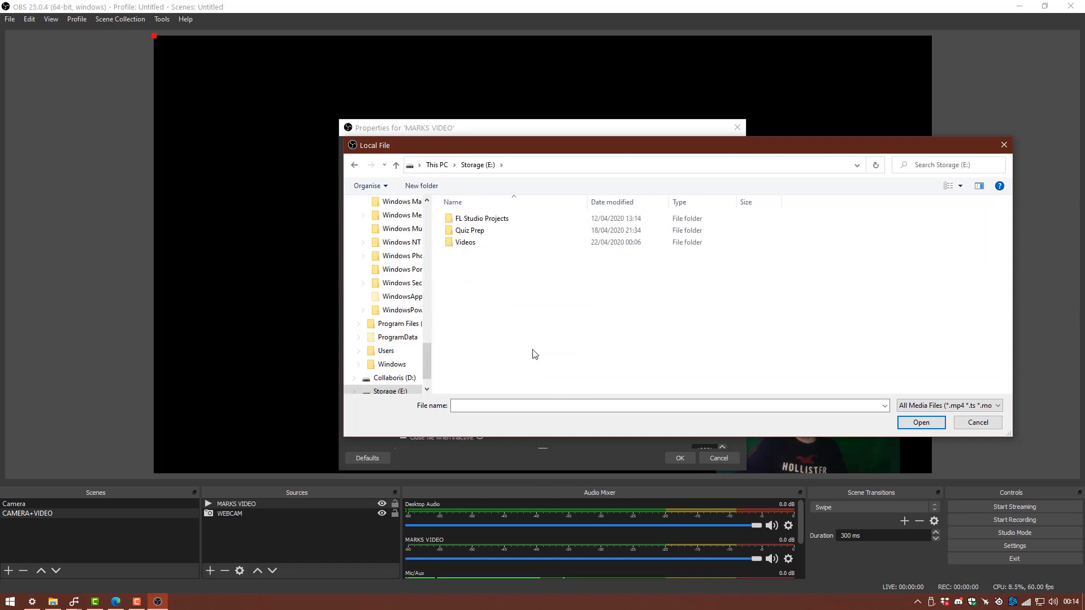
double_click(465, 243)
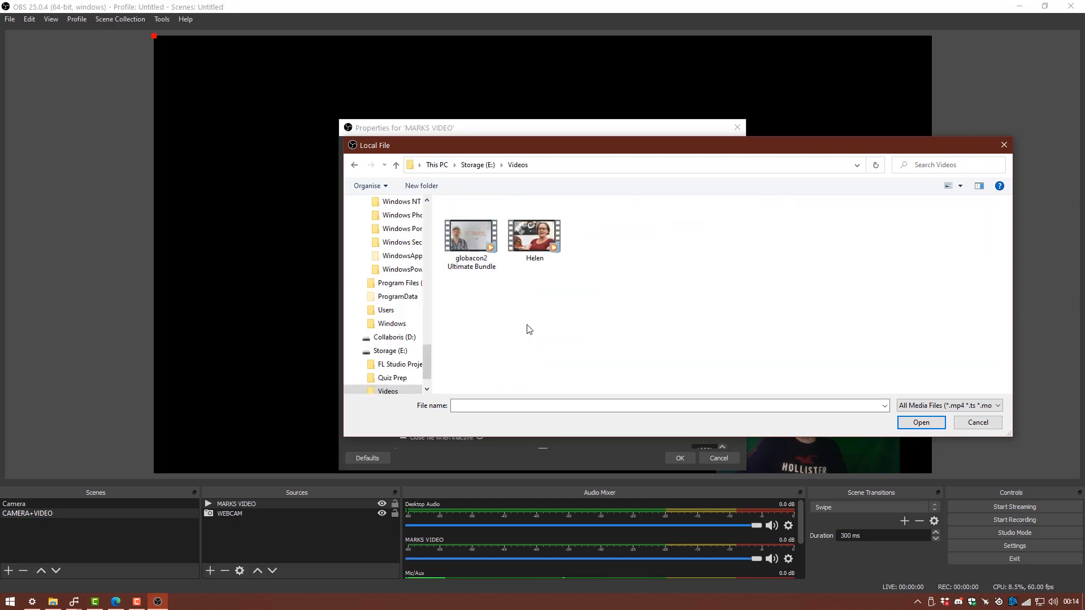
click(476, 223)
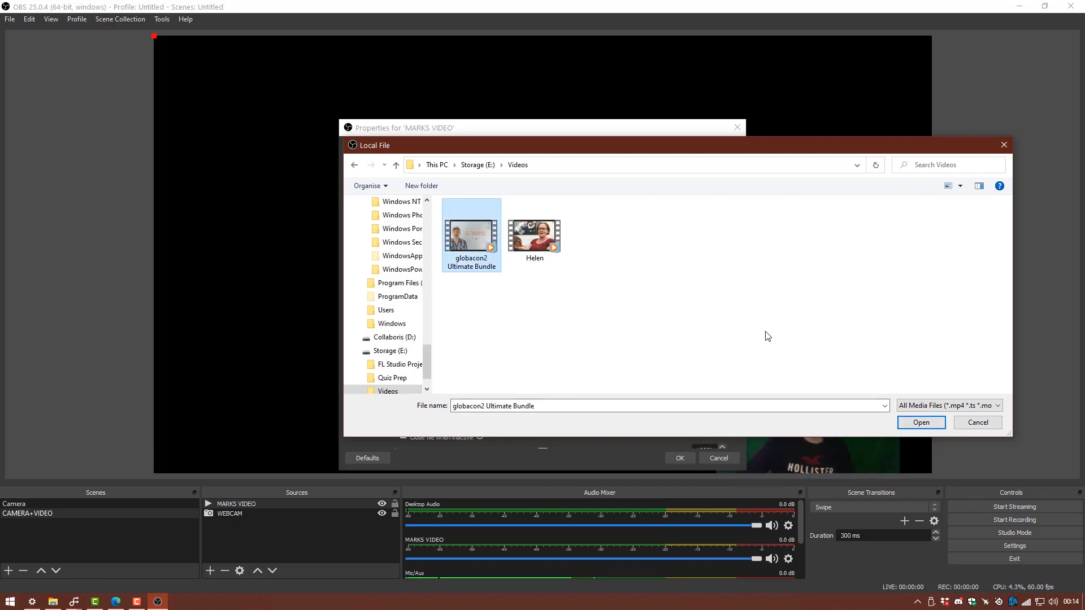
click(893, 322)
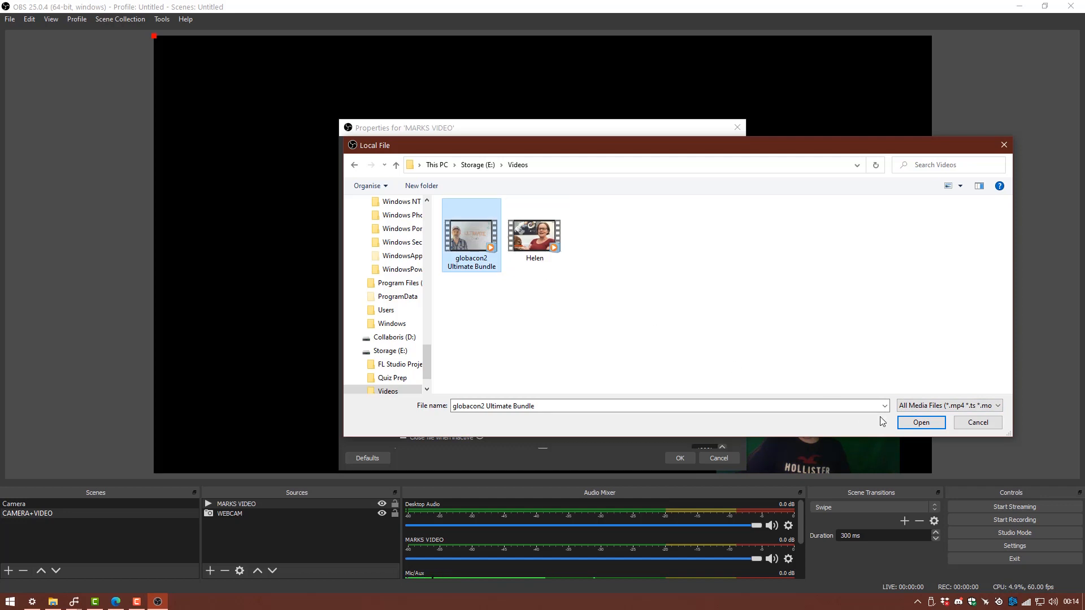
click(916, 424)
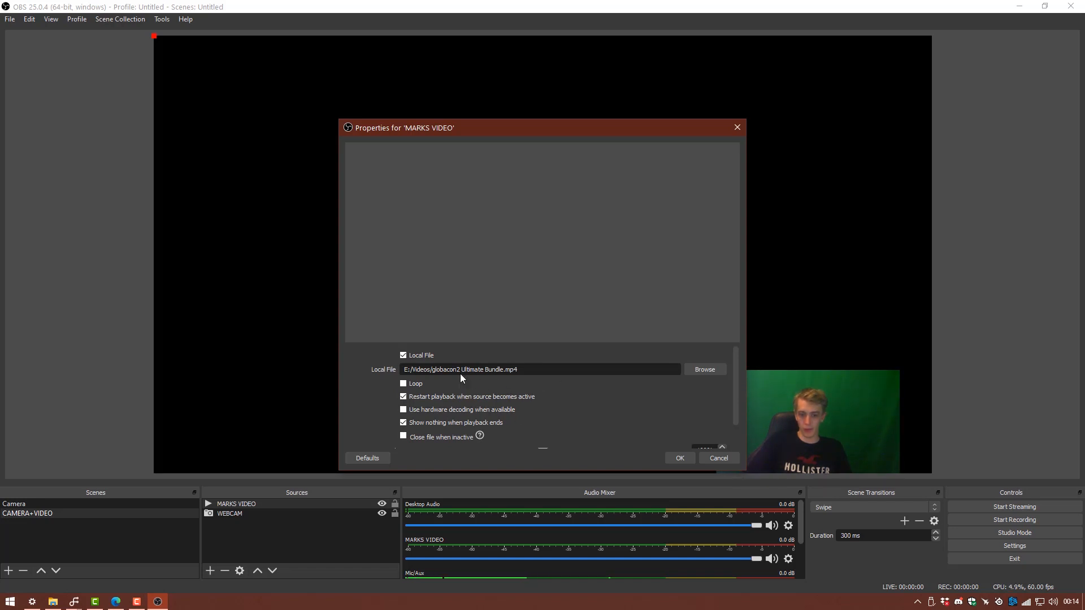
Review the media source's playback, speed and colour range options and accept its properties.
scroll(551, 399, down, 1)
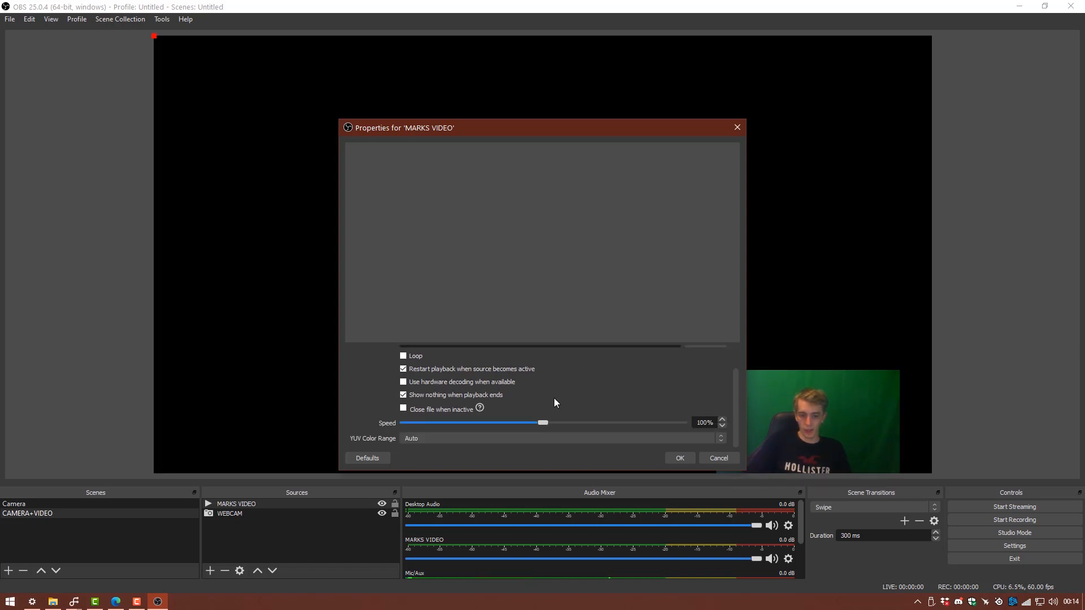
scroll(583, 406, up, 1)
scroll(562, 399, down, 1)
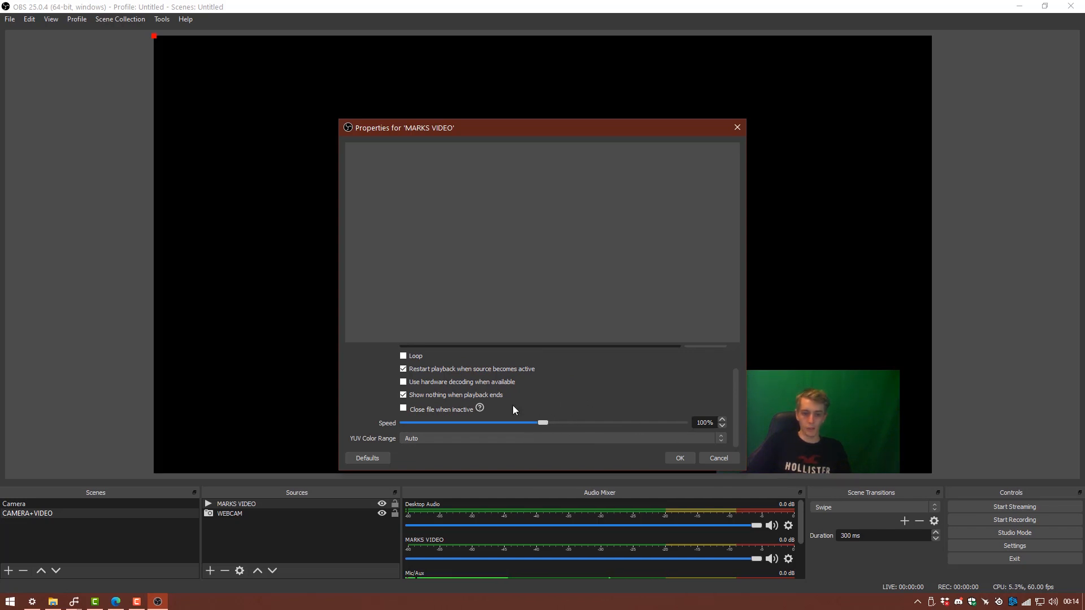
scroll(498, 390, up, 1)
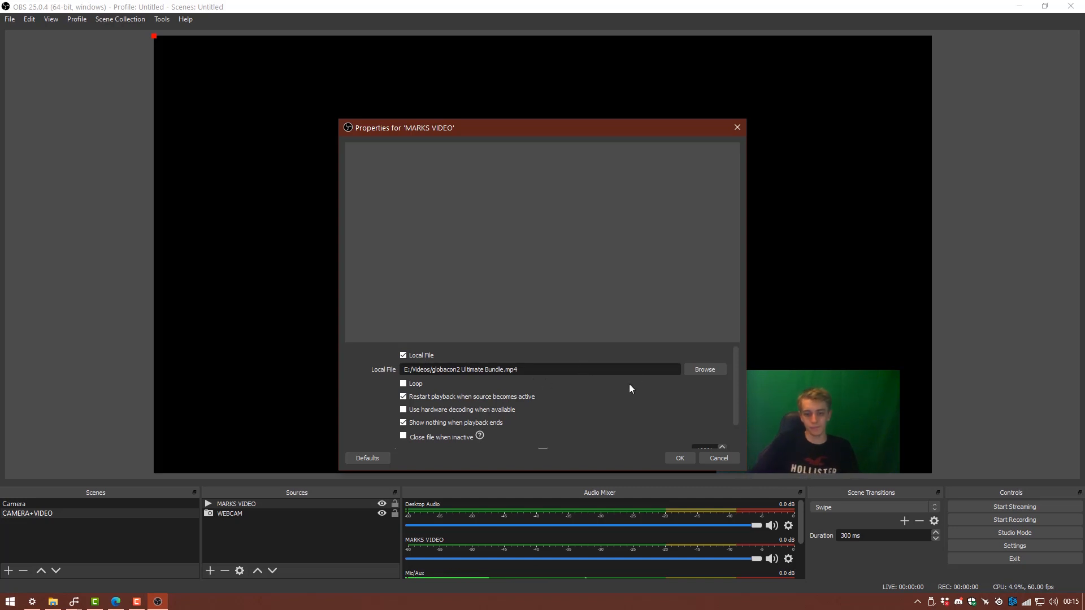
click(679, 458)
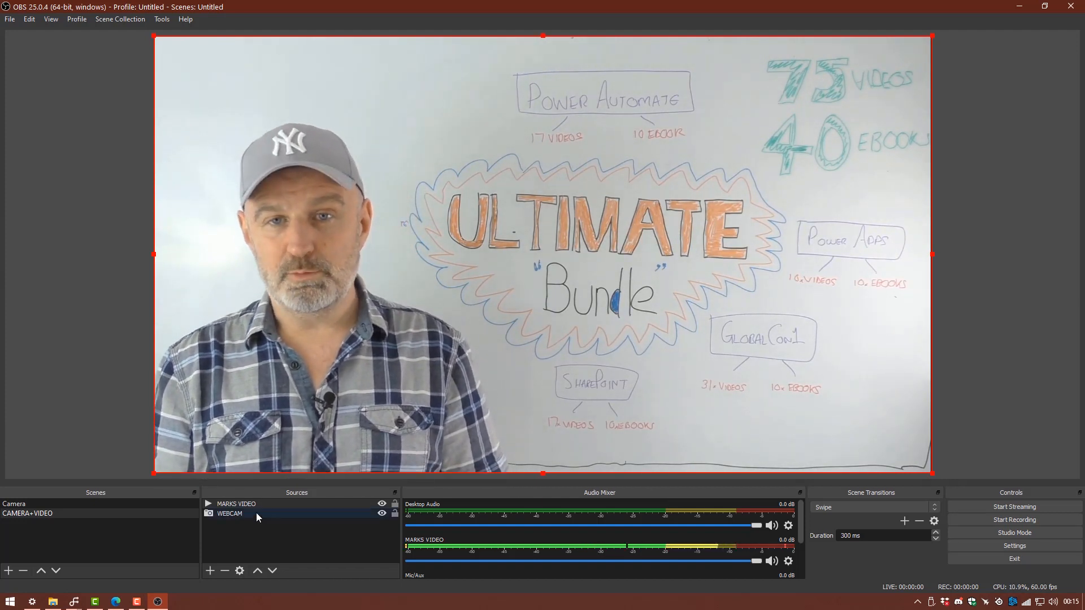
Move the WEBCAM source above the video in the CAMERA+VIDEO scene's source order and deselect it.
click(227, 514)
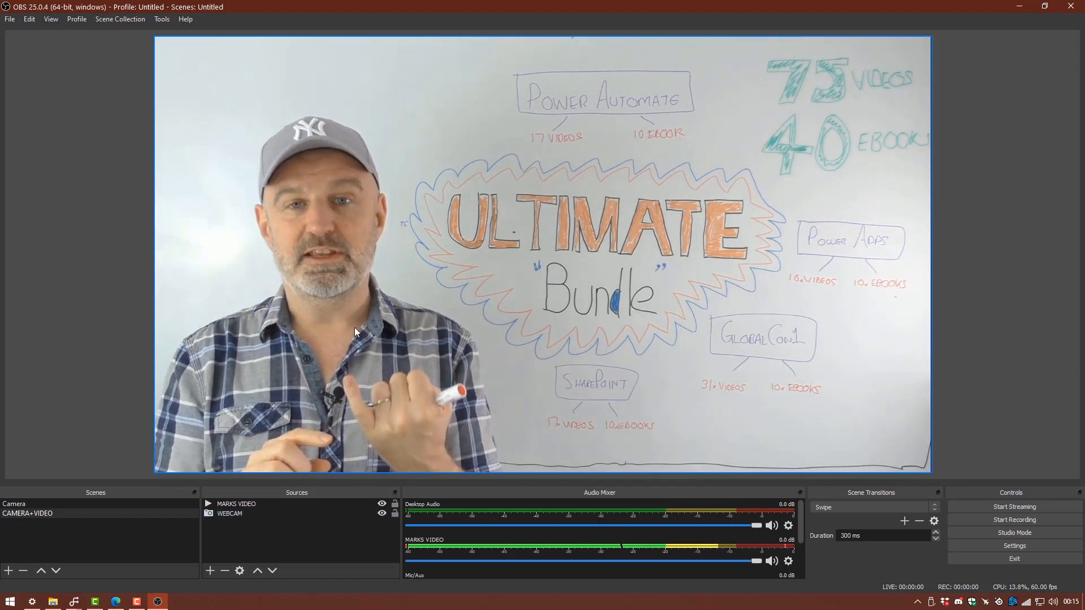
click(244, 513)
drag(243, 510, 249, 502)
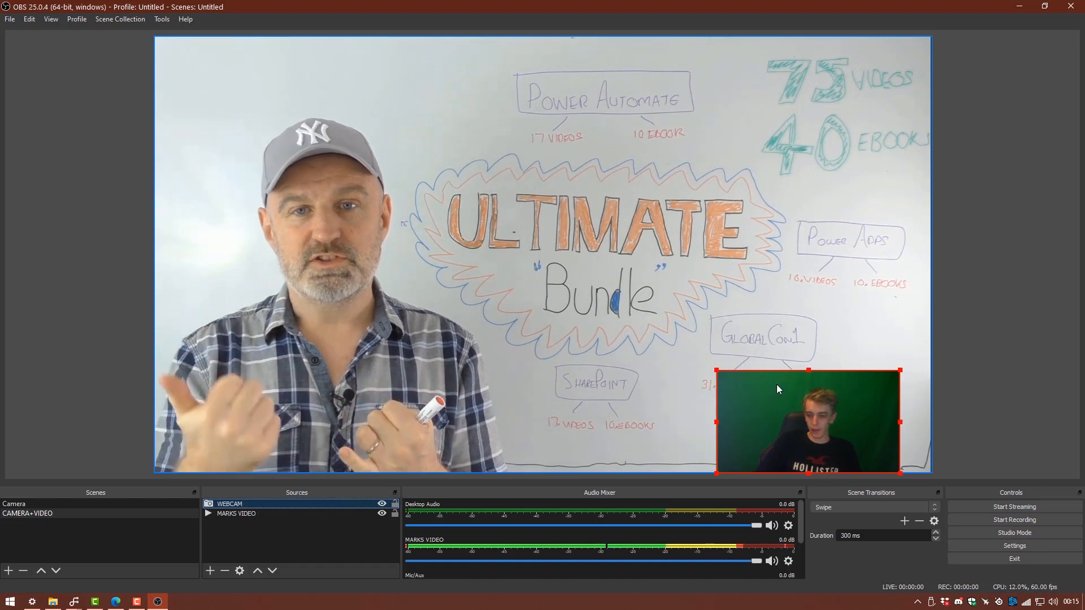
click(947, 296)
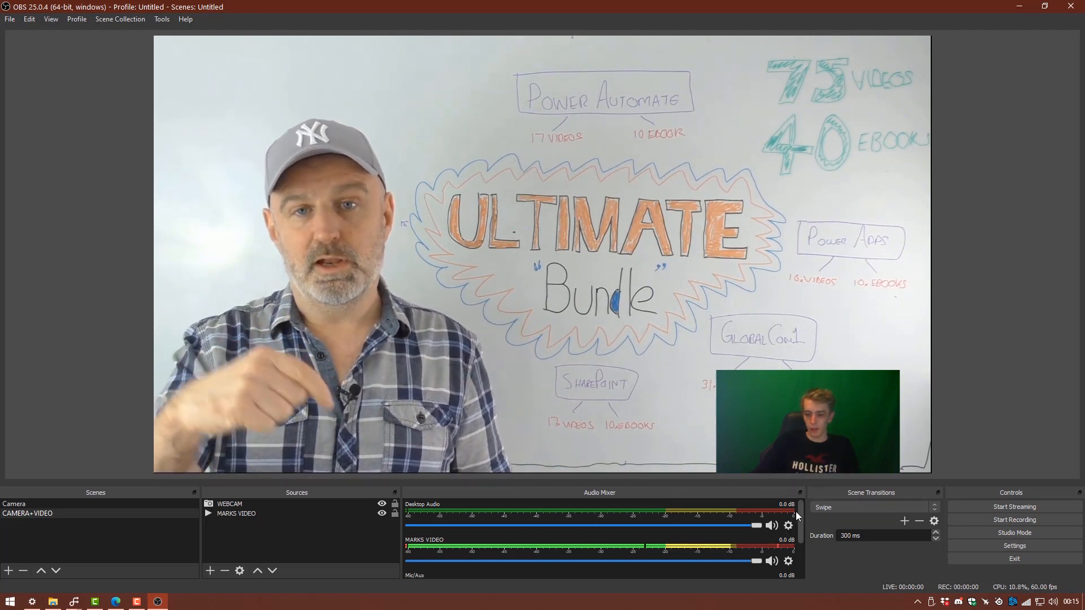
Try Monitor Only (mute output) audio monitoring for the media source and set it back to Monitor Off.
click(789, 526)
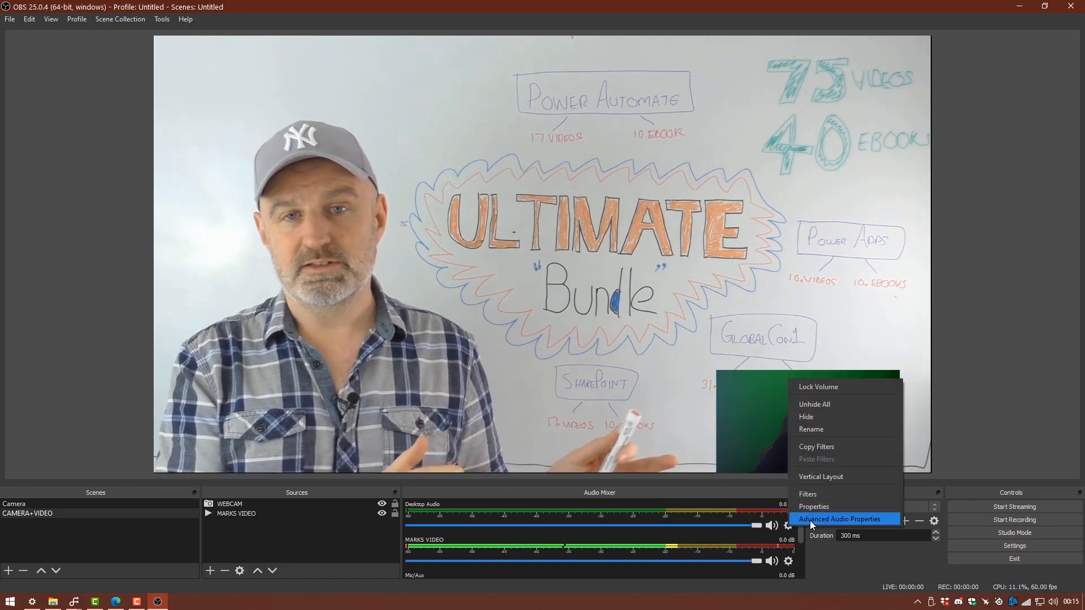
click(809, 520)
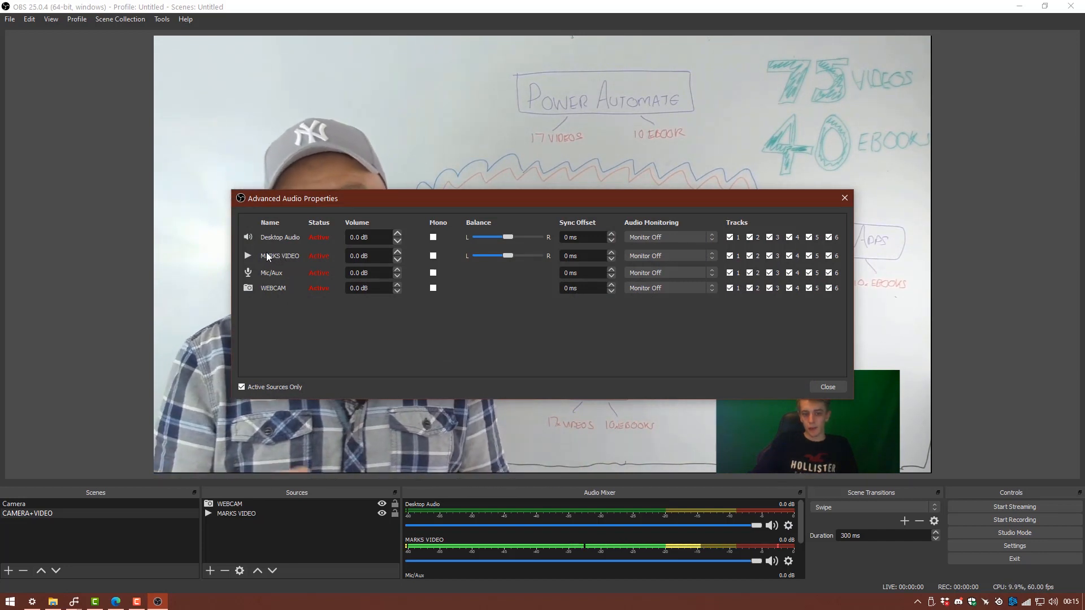
click(650, 256)
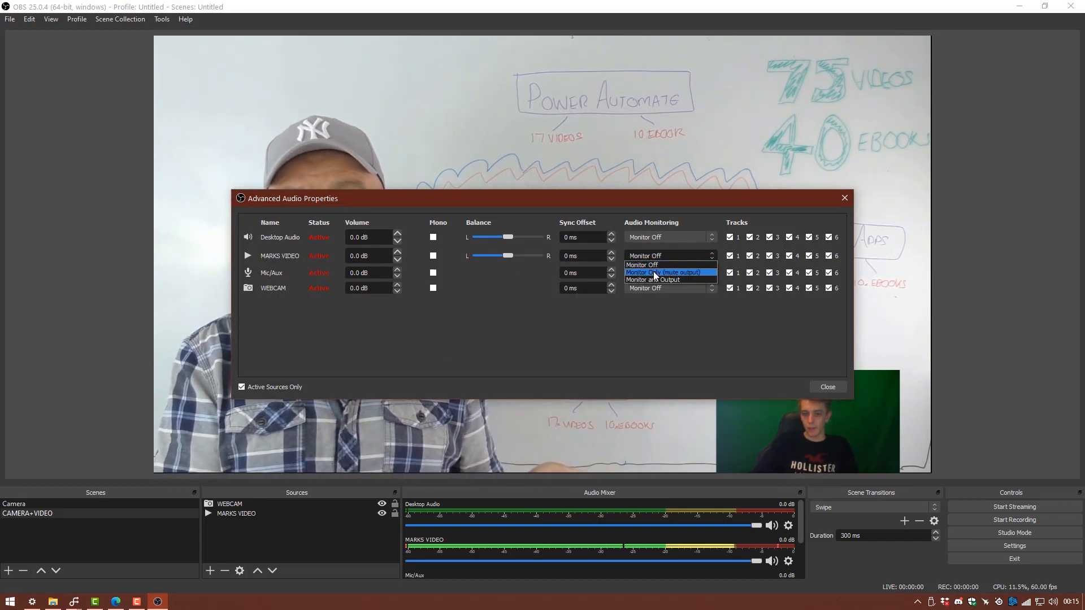
click(654, 272)
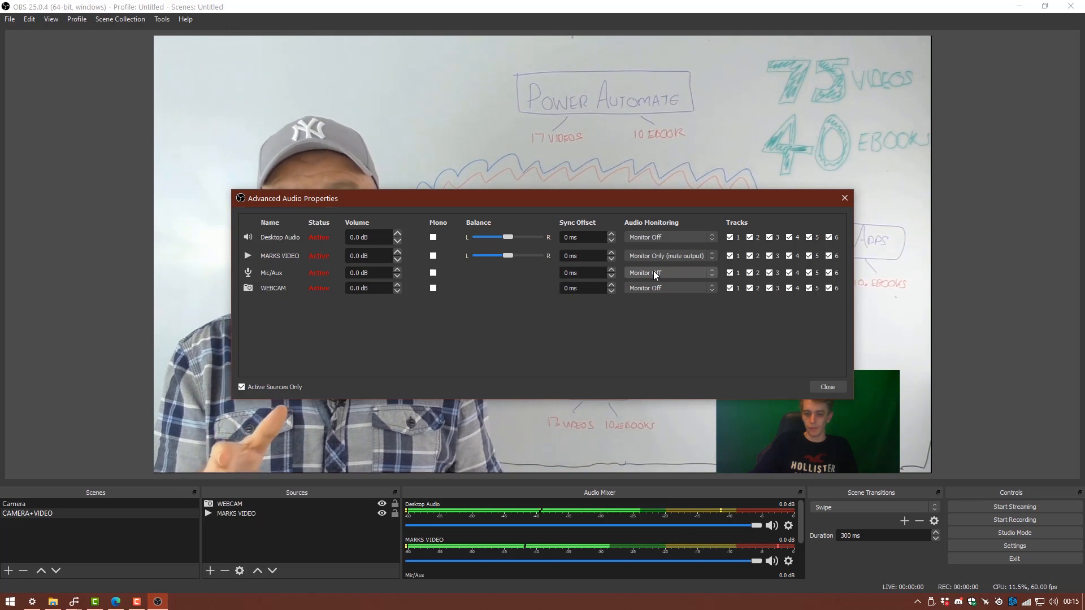
click(658, 258)
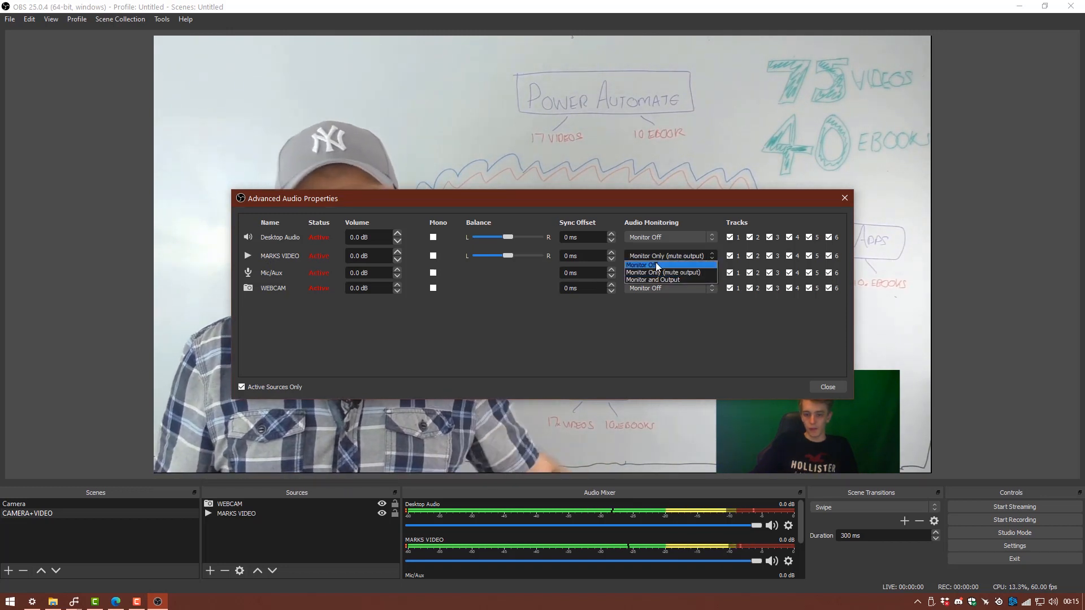
click(656, 264)
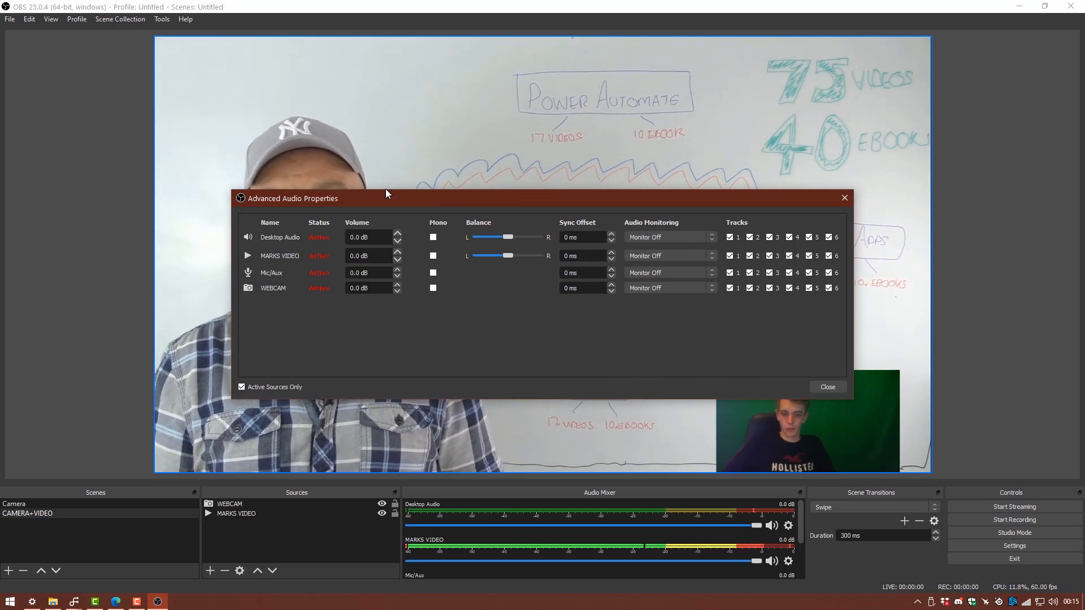
click(824, 388)
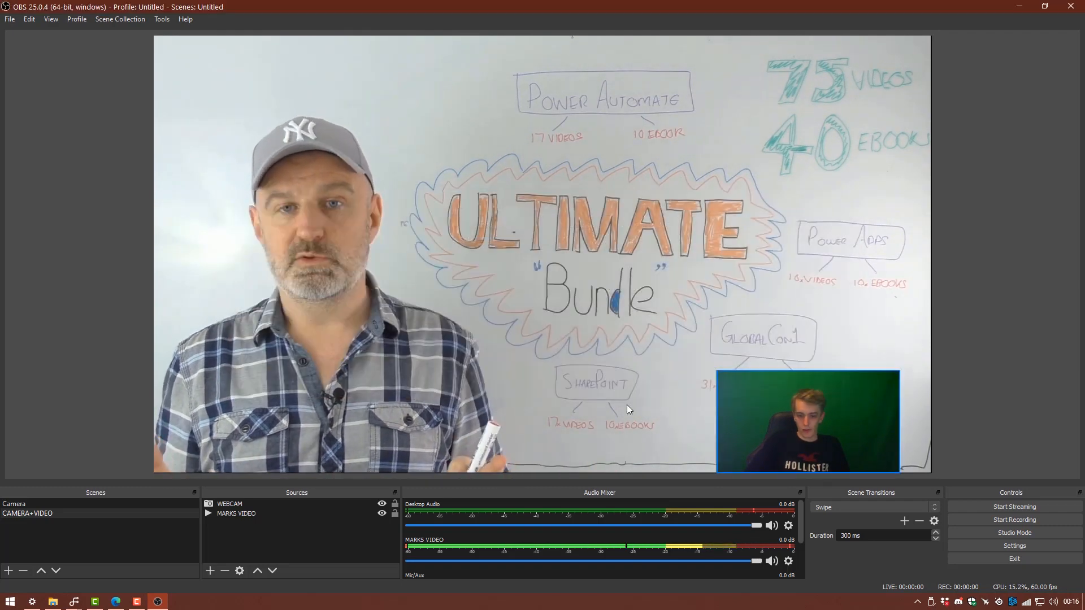
Switch to the Camera scene and add a new scene named CAMERA+BROWSER.
click(253, 549)
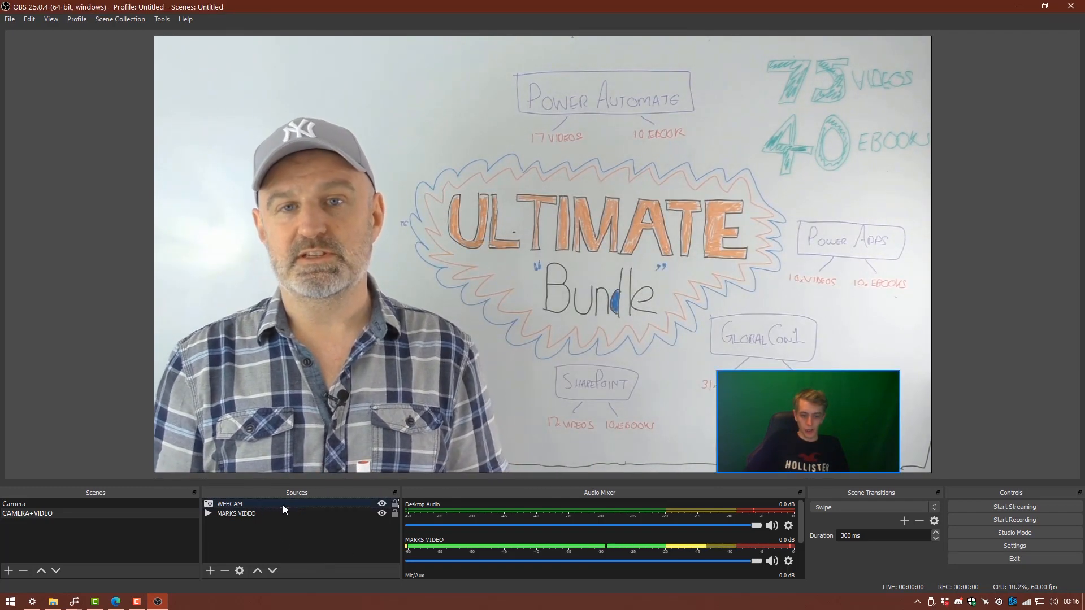
click(79, 504)
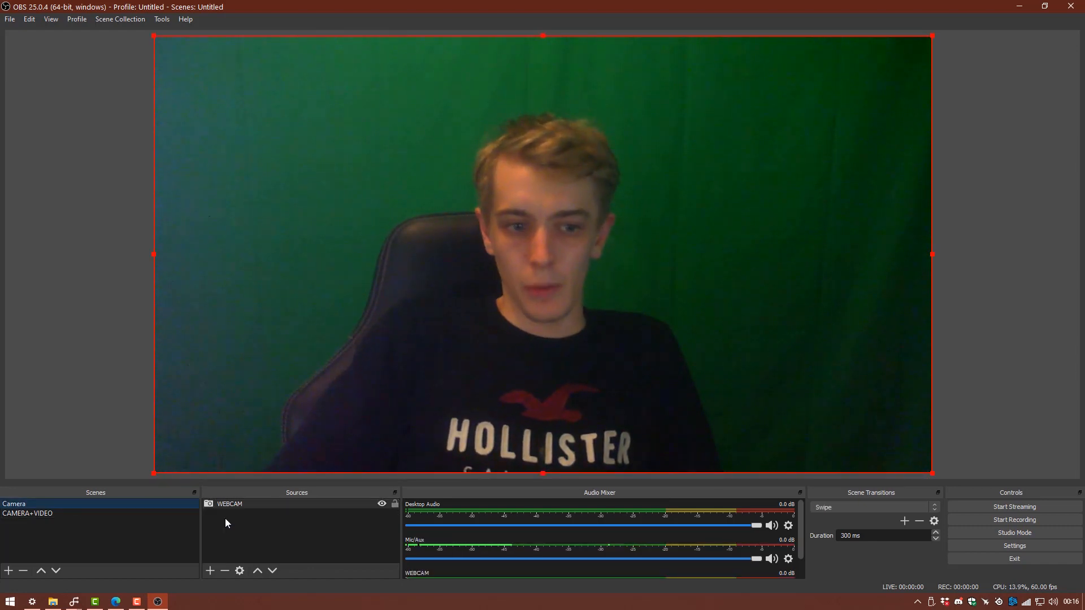
click(8, 571)
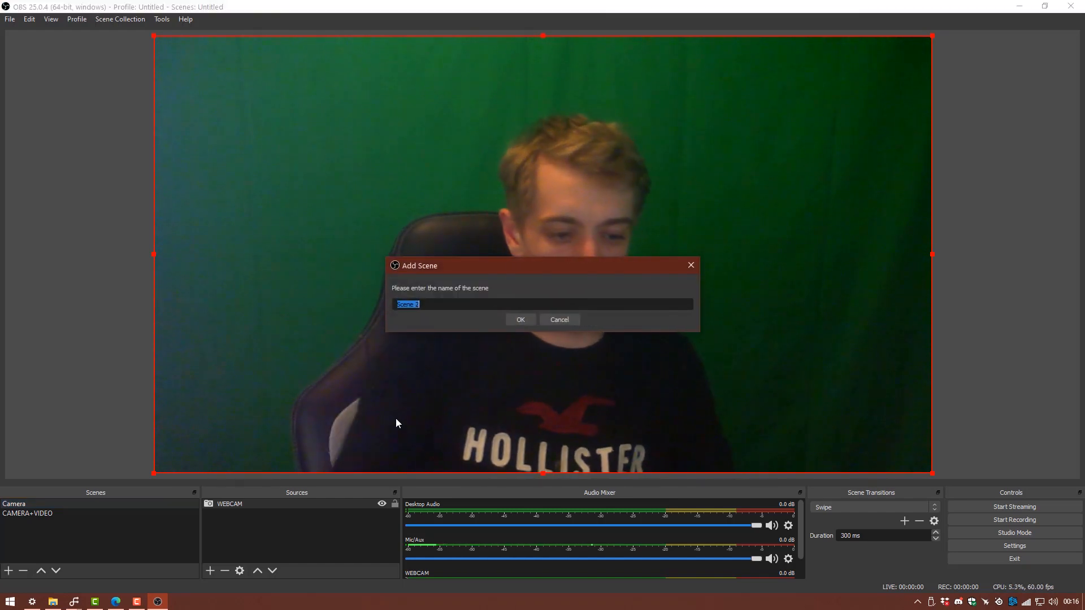
text(cAMERA )
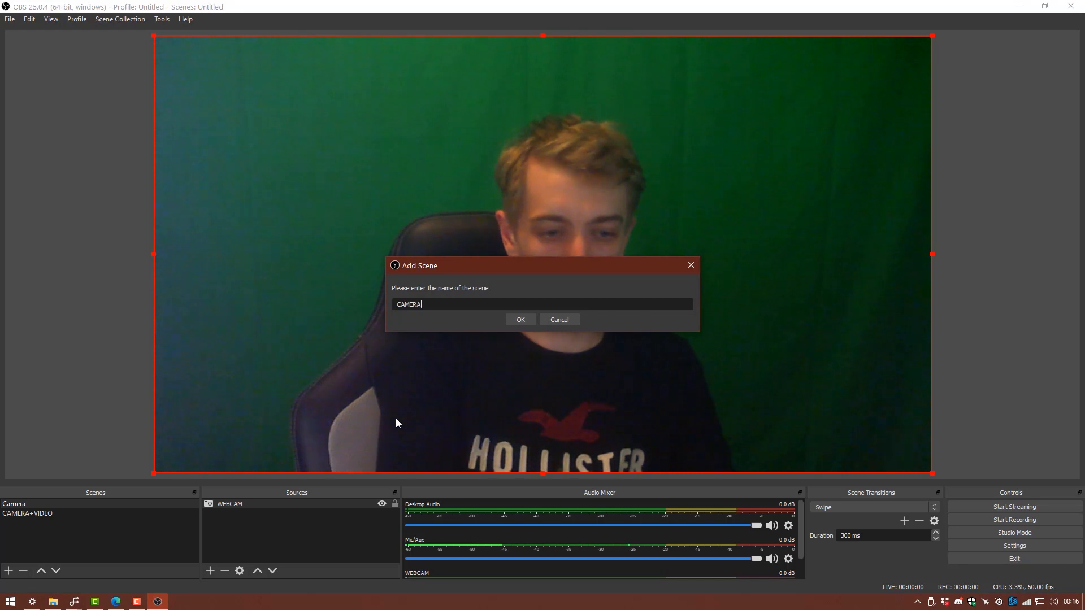
text(+BROWSER)
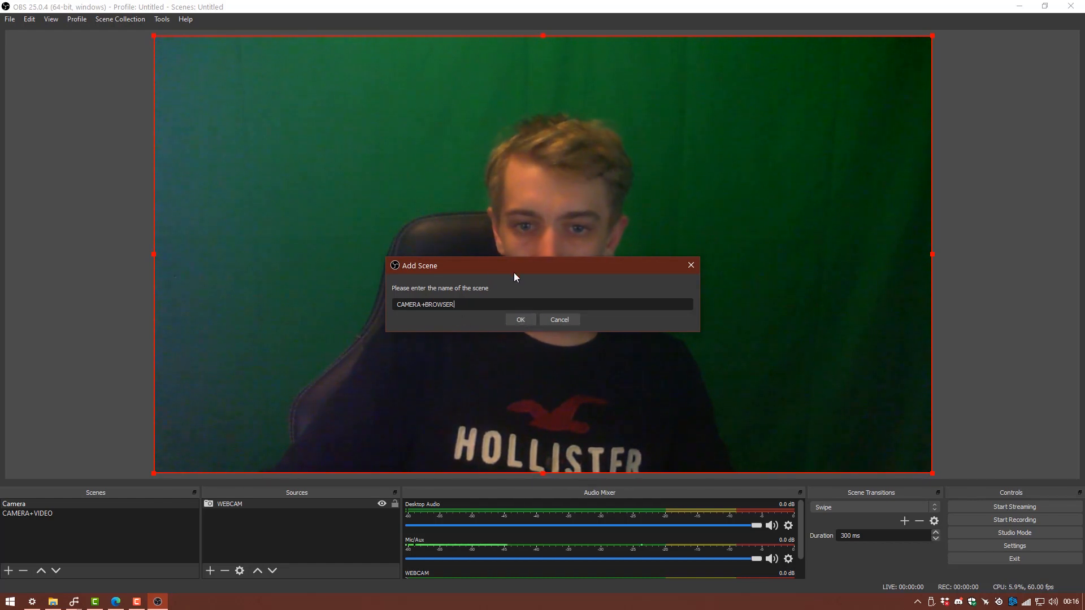
click(521, 320)
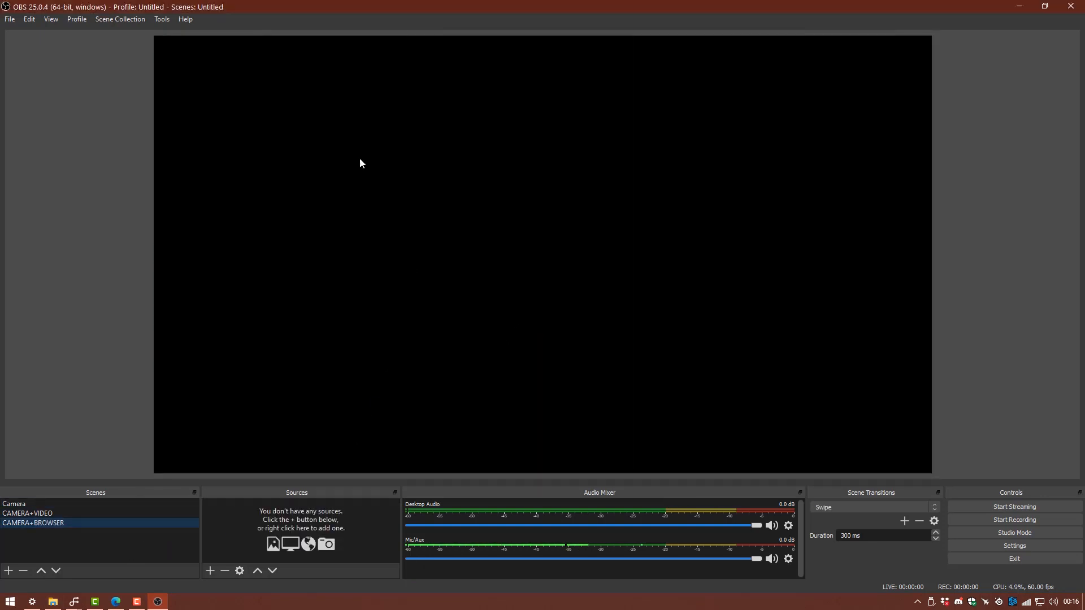
Add the existing WEBCAM source as a Video Capture Device to the CAMERA+BROWSER scene.
right_click(215, 524)
mouse_move(240, 443)
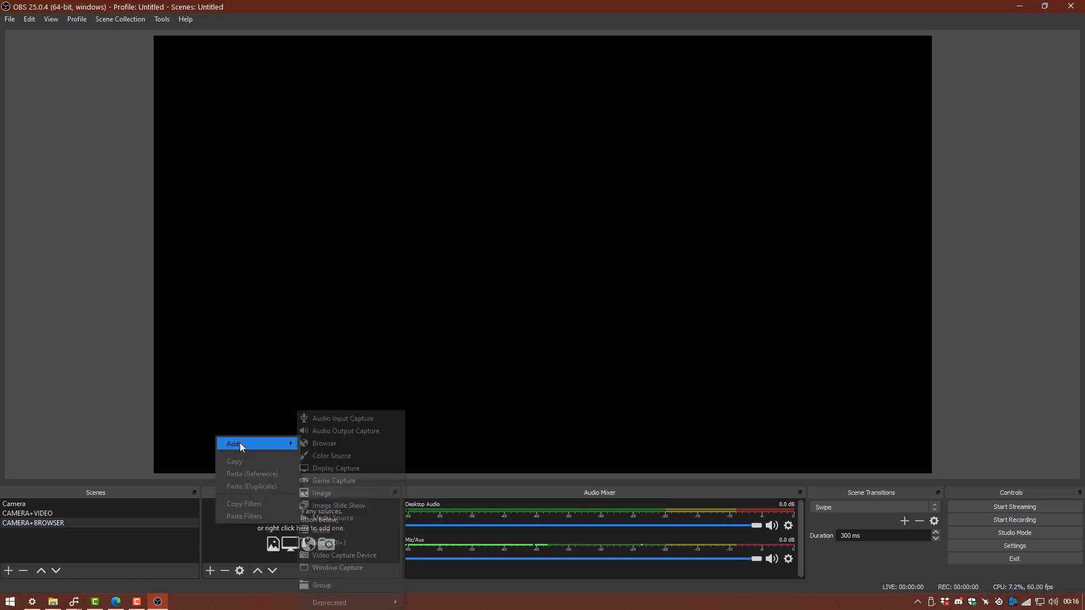
click(350, 556)
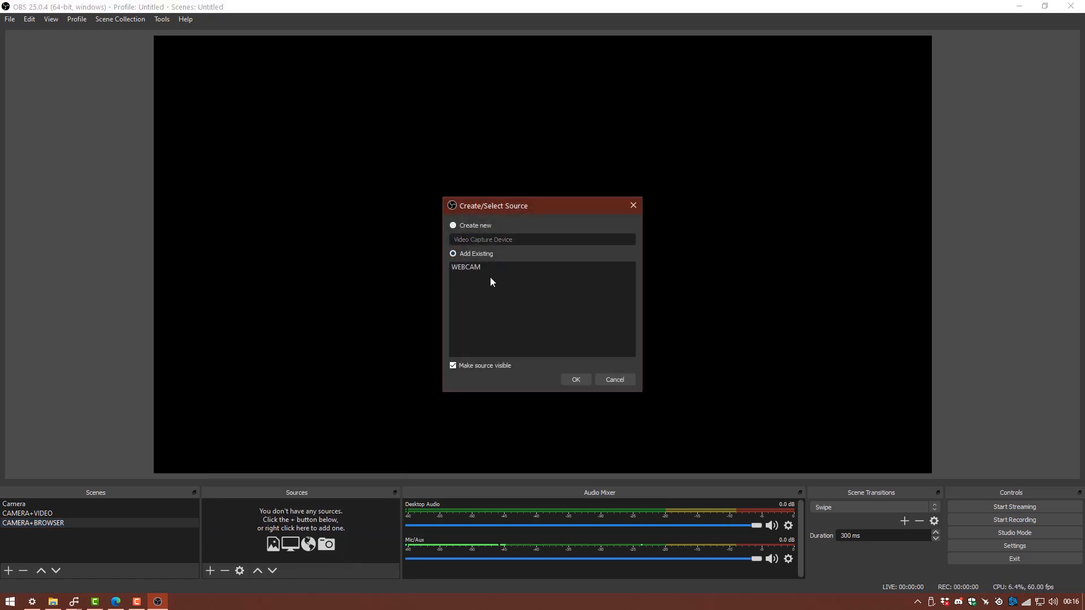
click(574, 382)
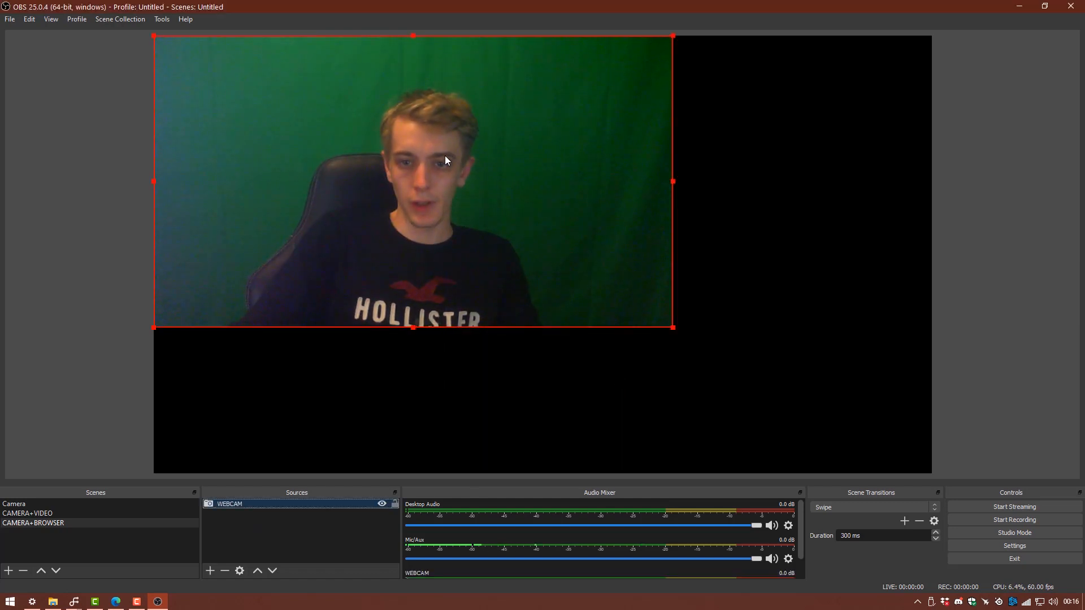
Place the webcam picture near the lower-right corner of the CAMERA+BROWSER canvas and shrink it to slightly over a quarter of the canvas width.
drag(445, 154, 678, 287)
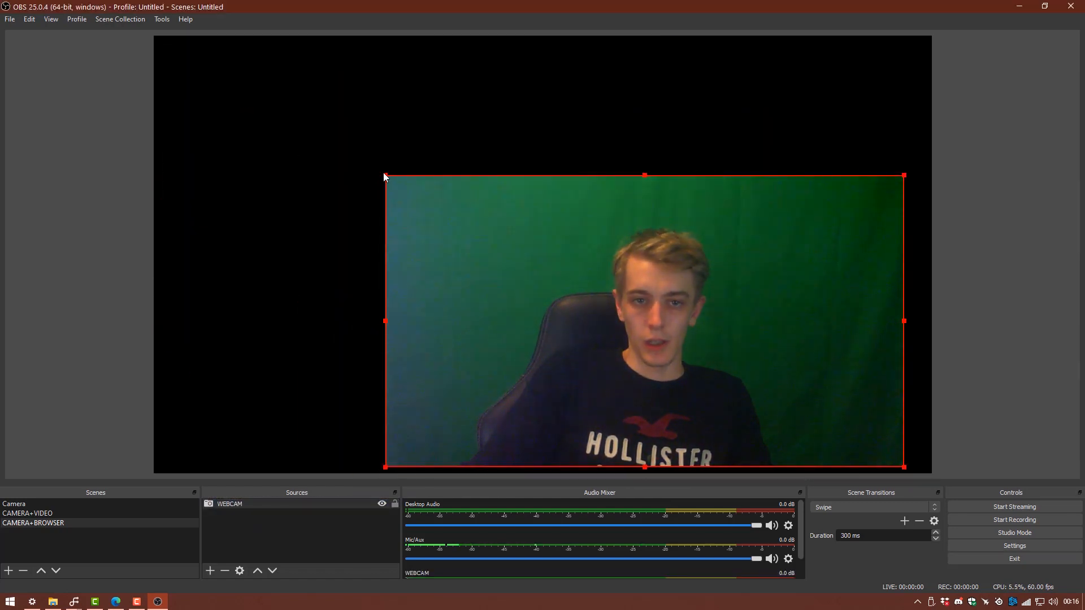
drag(383, 172, 739, 405)
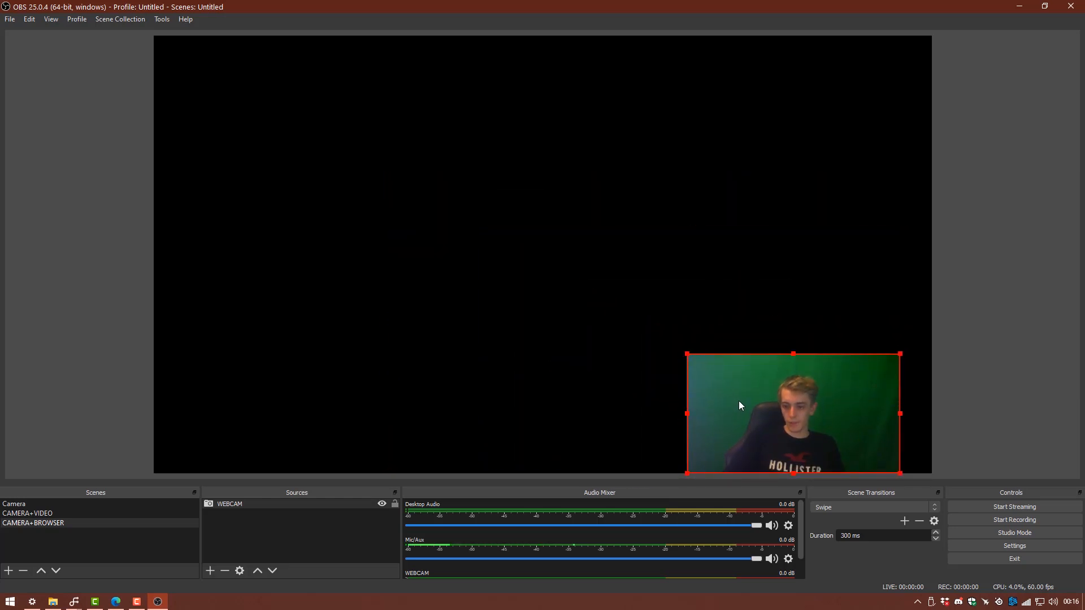
click(499, 384)
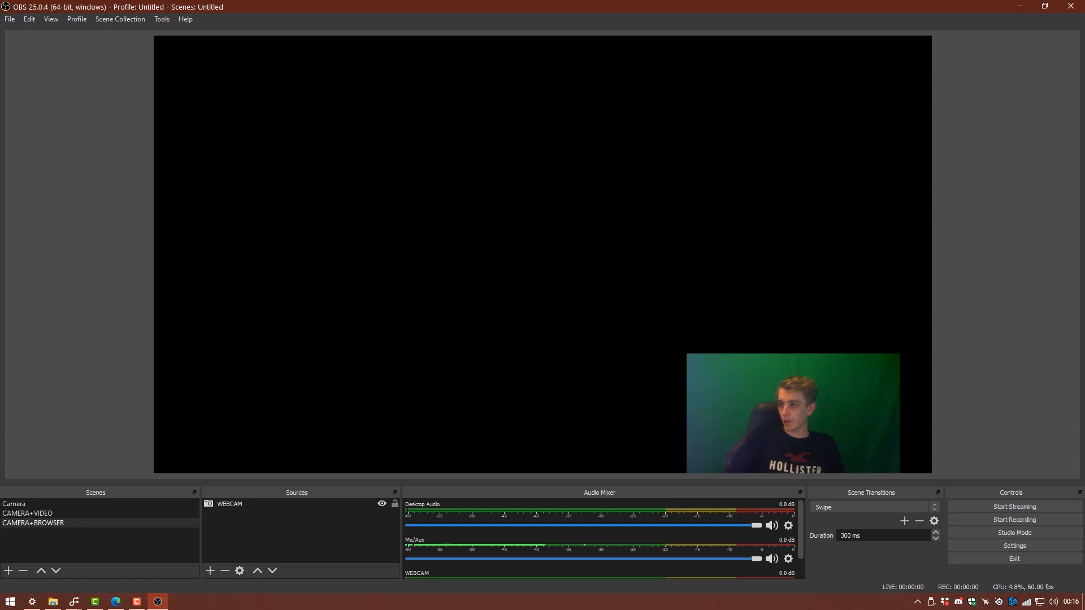
Add a new Browser source named Events Page to the CAMERA+BROWSER scene.
key(alt+Tab)
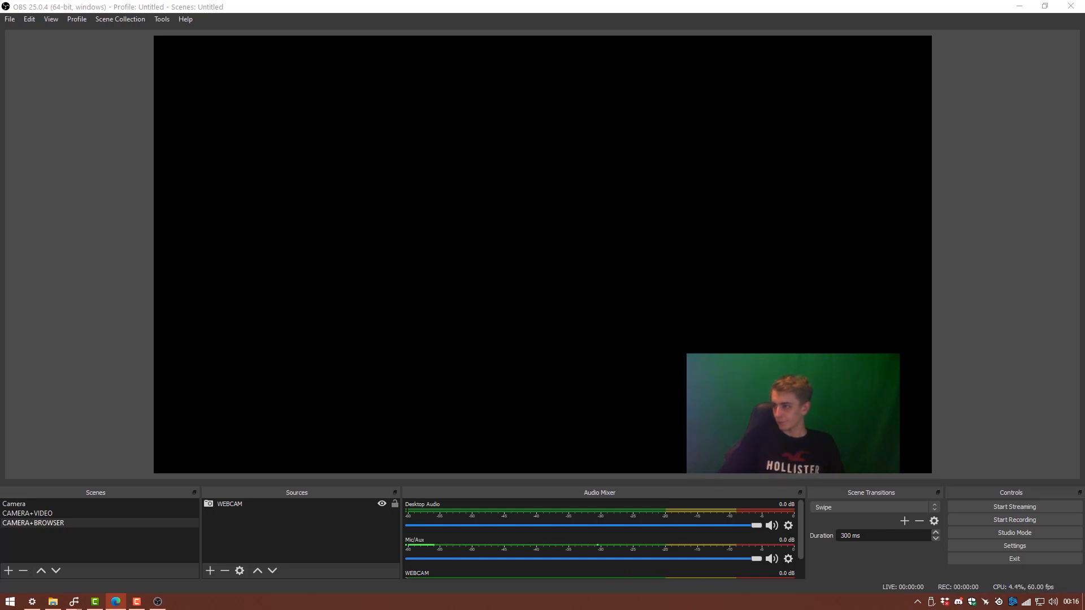
click(209, 572)
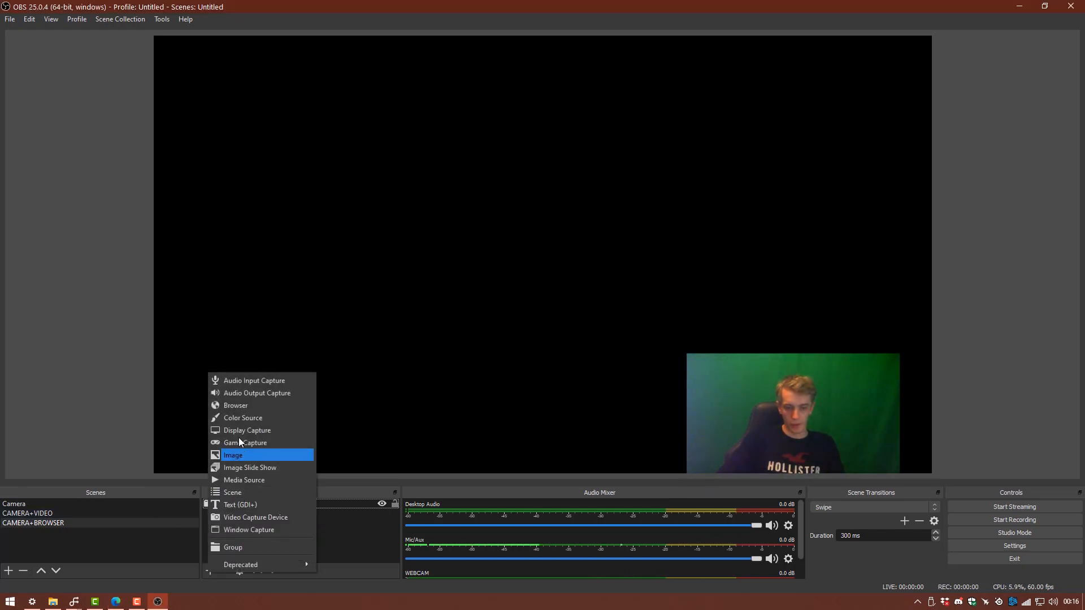
click(236, 406)
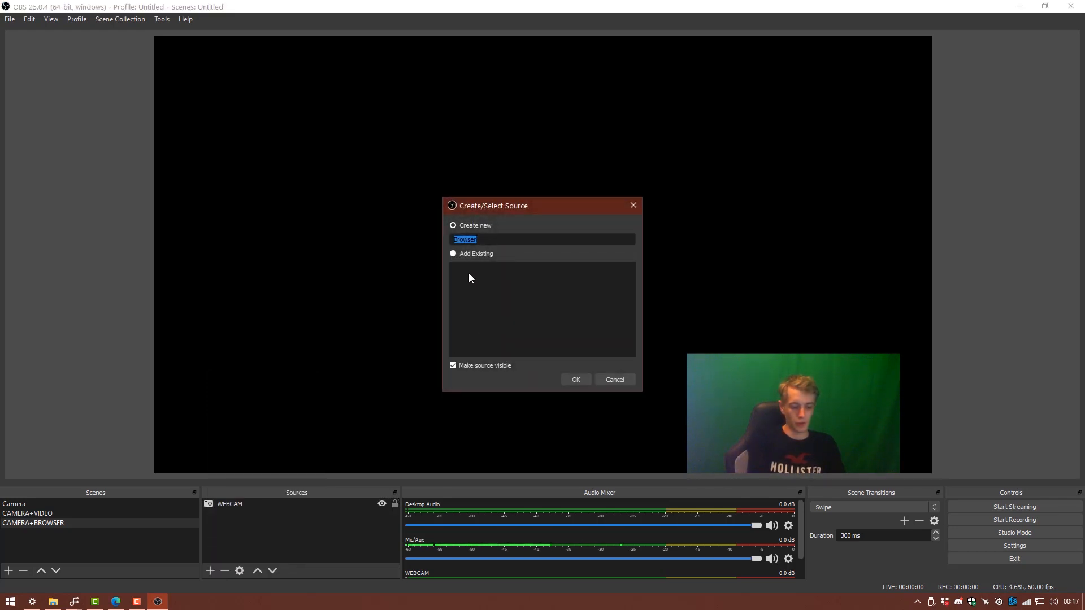
text(ents Page)
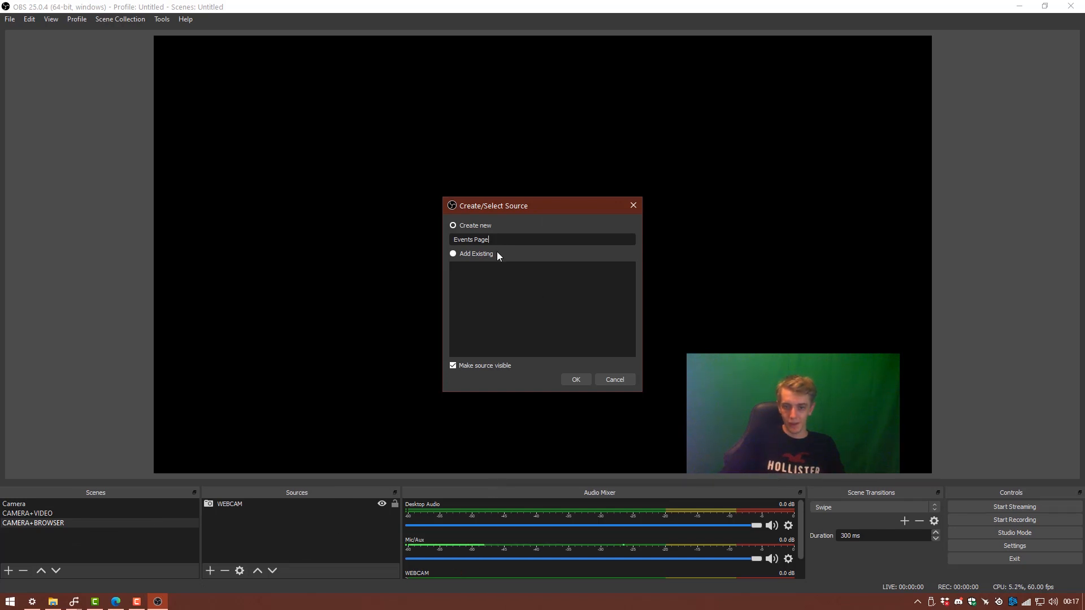
click(575, 380)
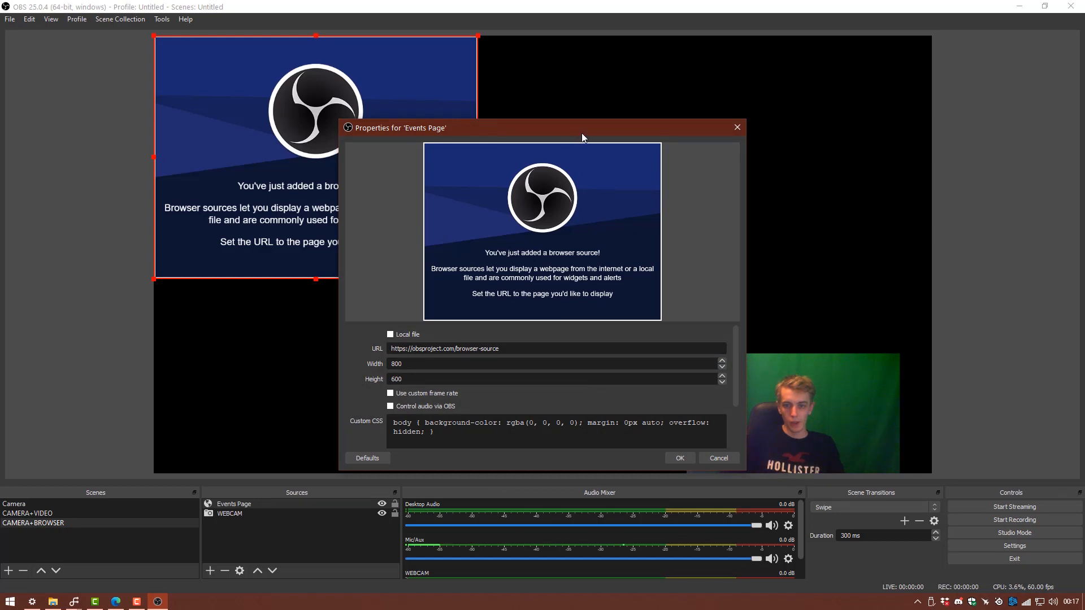
Set the Events Page browser source to a width of 1920 and a height of 1080.
drag(599, 128, 864, 60)
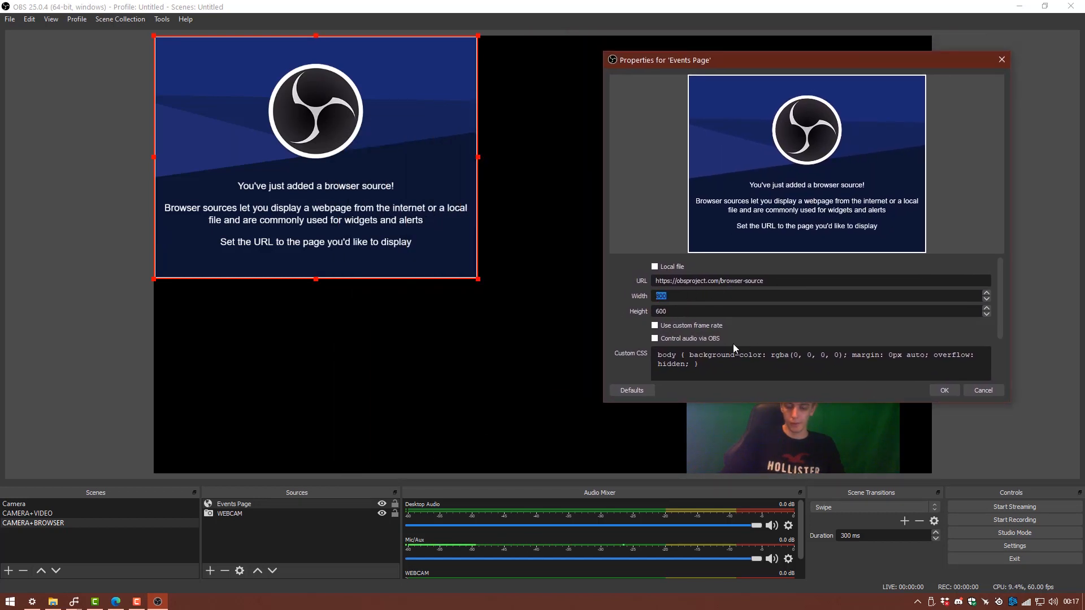
text(192)
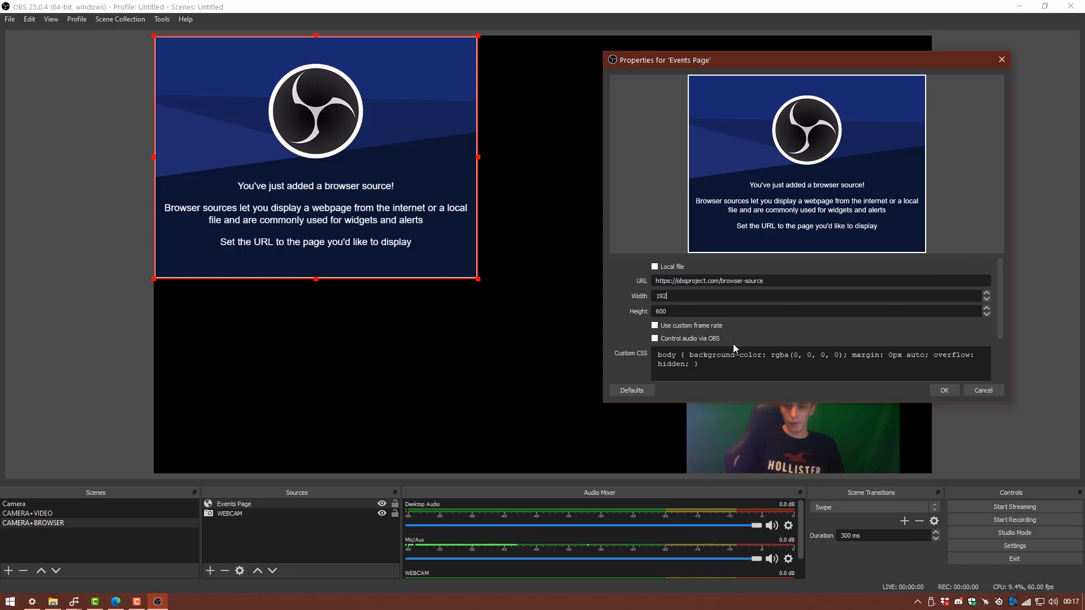
text(0)
key(Tab)
text(1080)
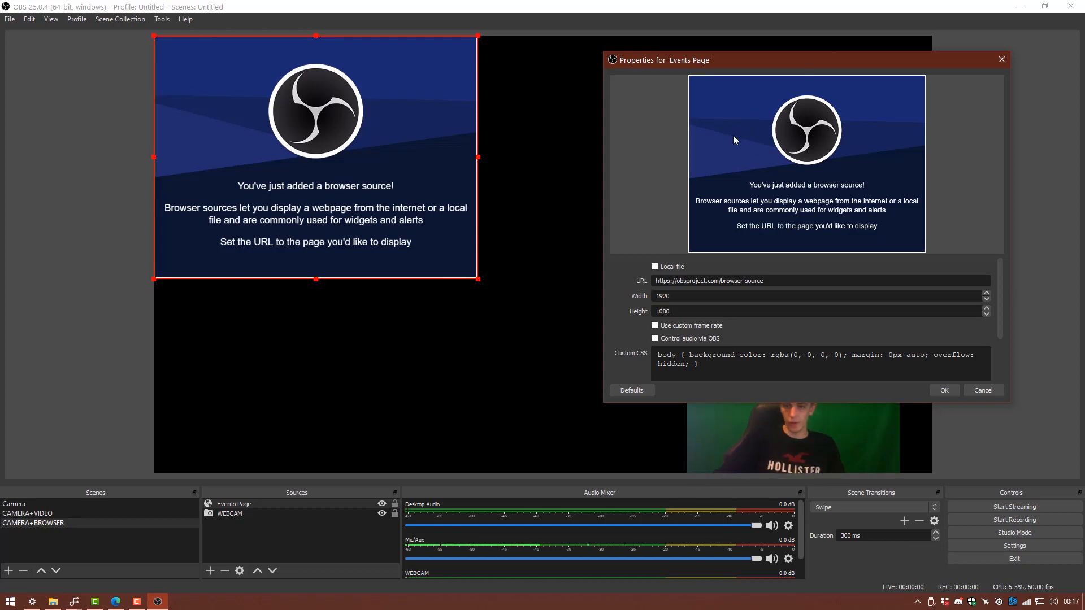
drag(768, 281, 637, 277)
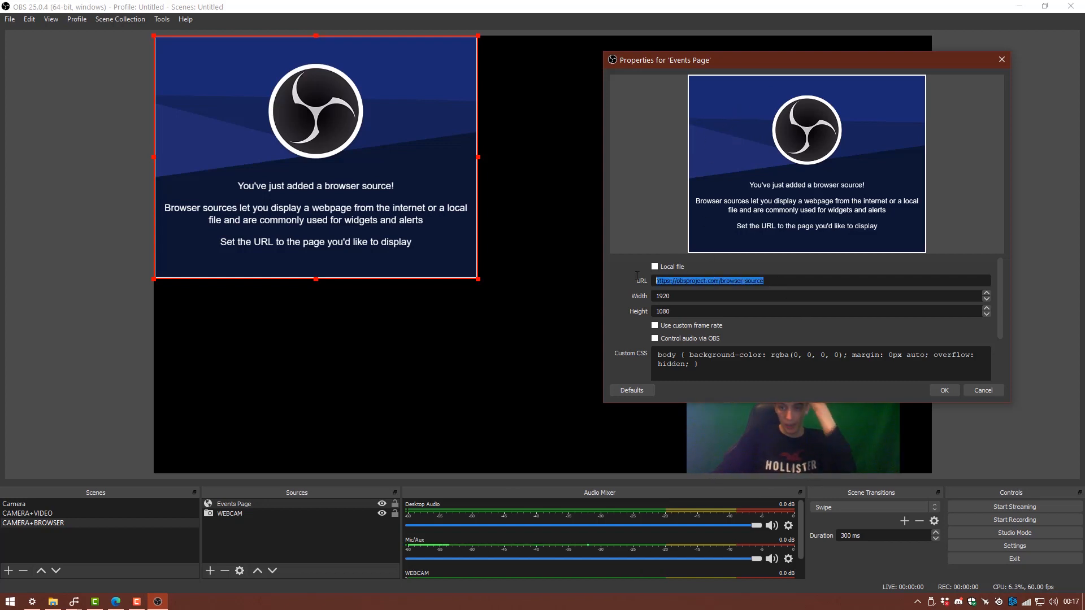
key(alt+Tab)
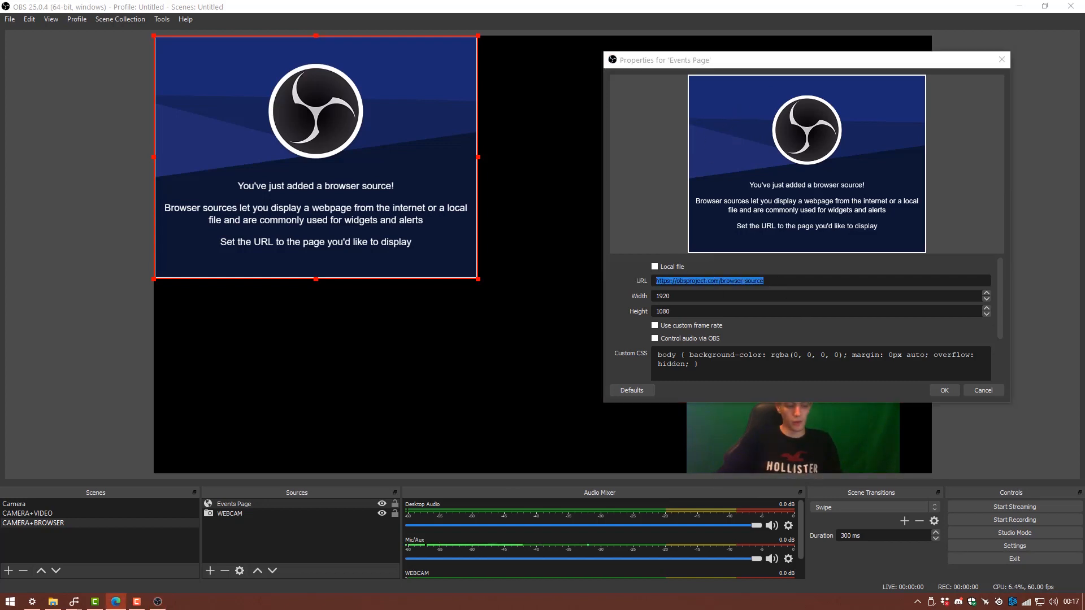
click(784, 279)
drag(780, 280, 669, 273)
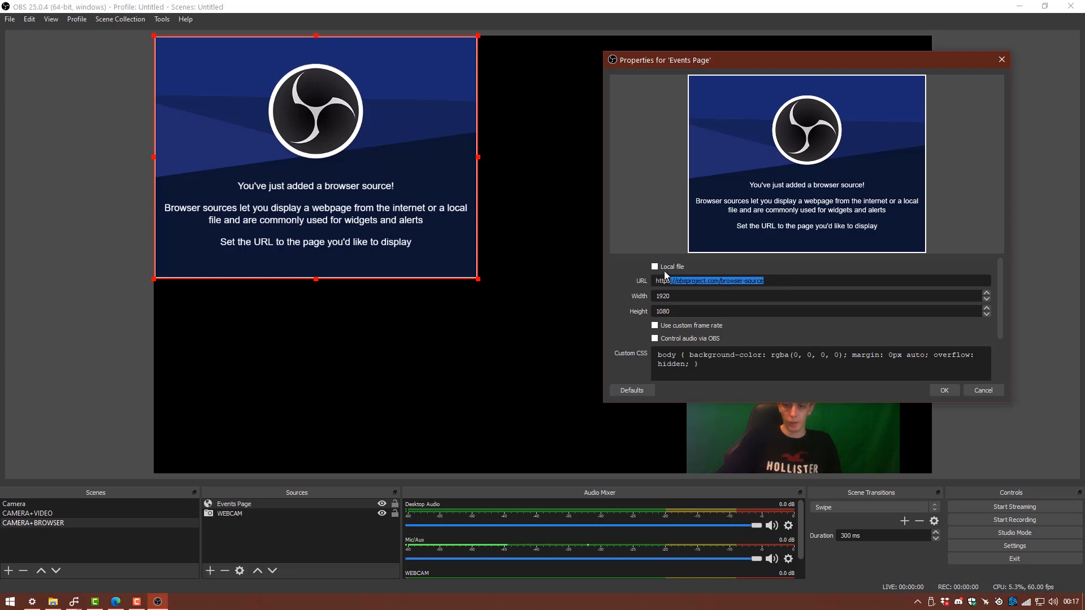
click(773, 277)
drag(773, 278, 651, 280)
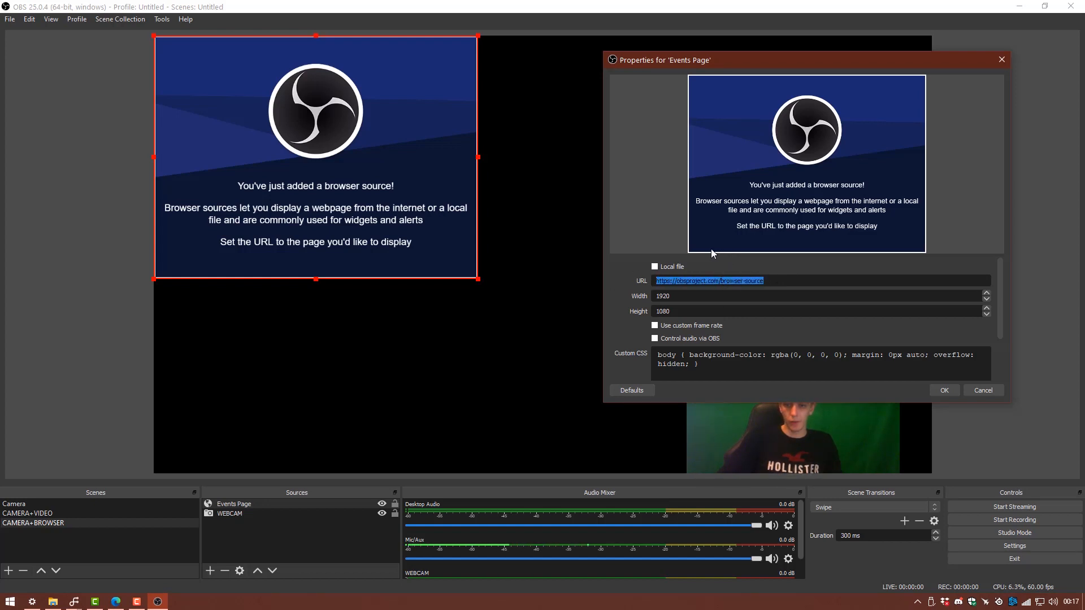
text(https://events.collab365.community/)
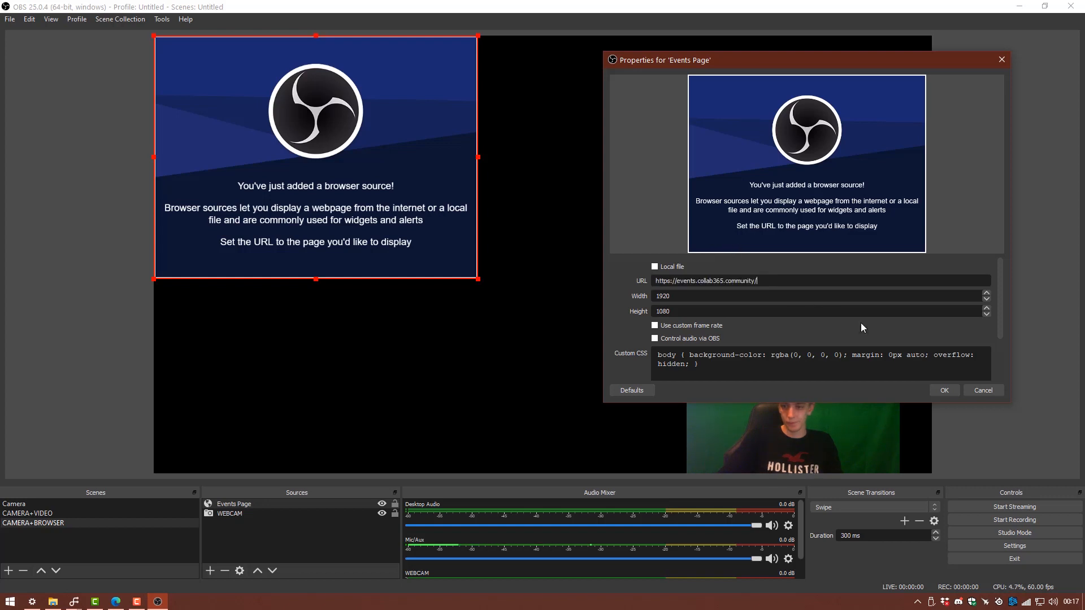
click(947, 391)
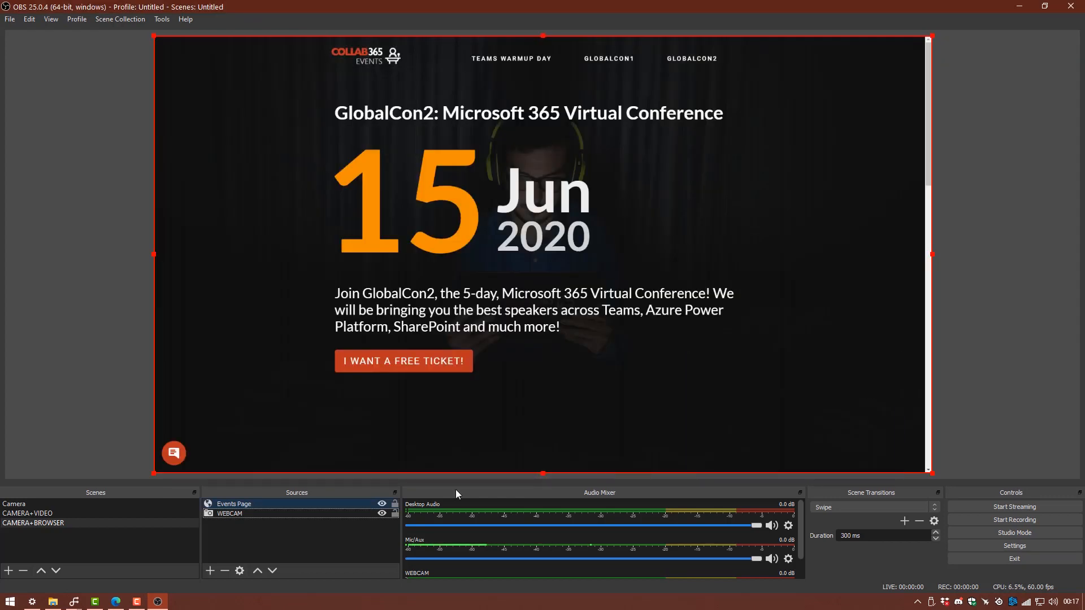
Move the WEBCAM source above Events Page in the source order so the webcam sits in front of the web page.
drag(271, 514, 279, 500)
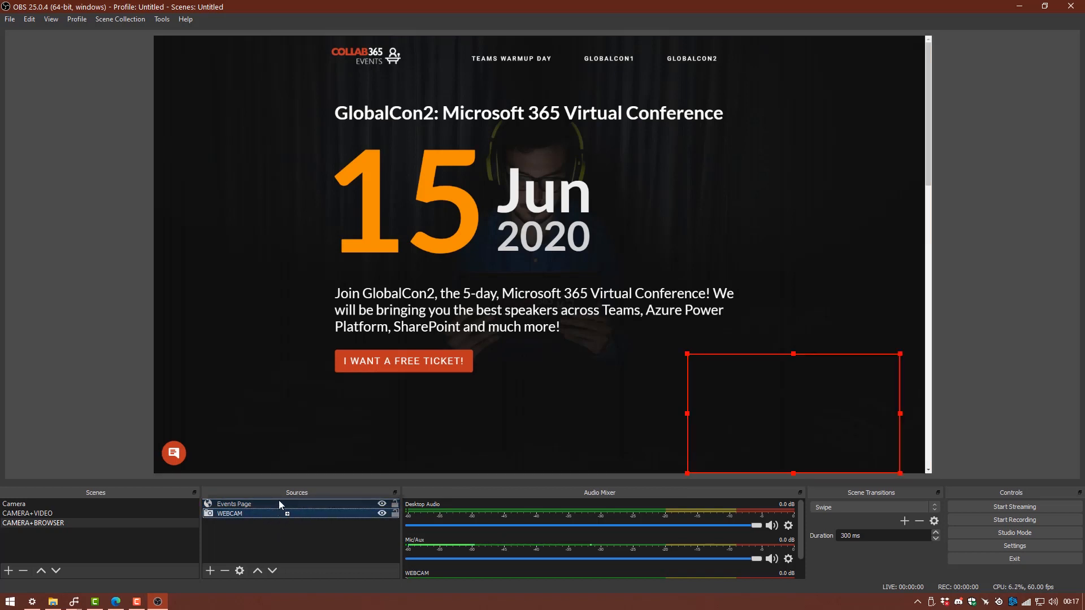
click(351, 545)
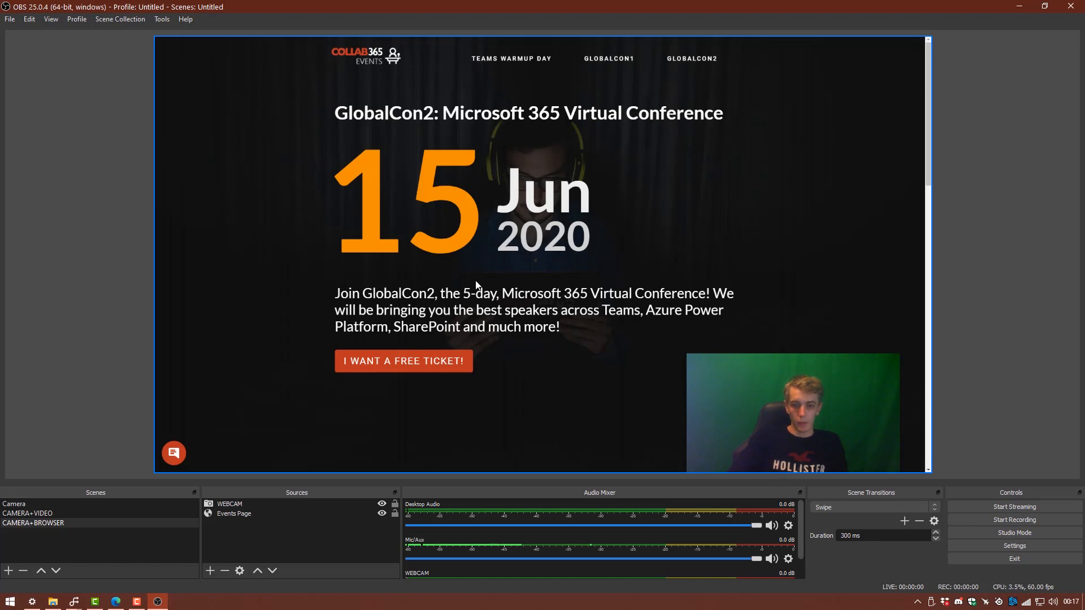
click(564, 118)
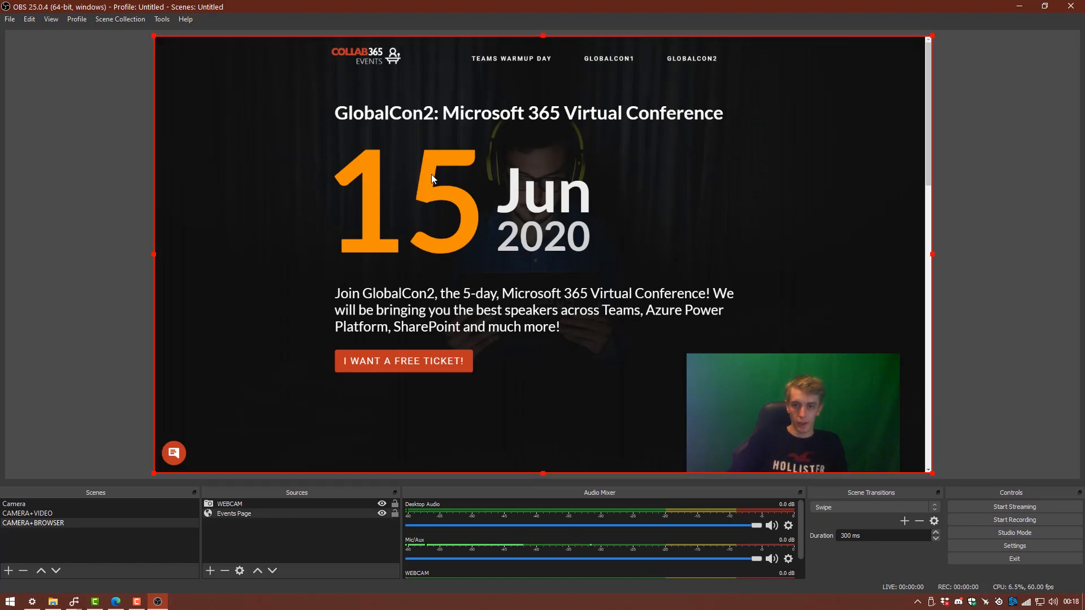
mouse_move(431, 174)
mouse_down()
mouse_move(539, 123)
mouse_move(358, 165)
mouse_move(451, 169)
mouse_up()
click(46, 117)
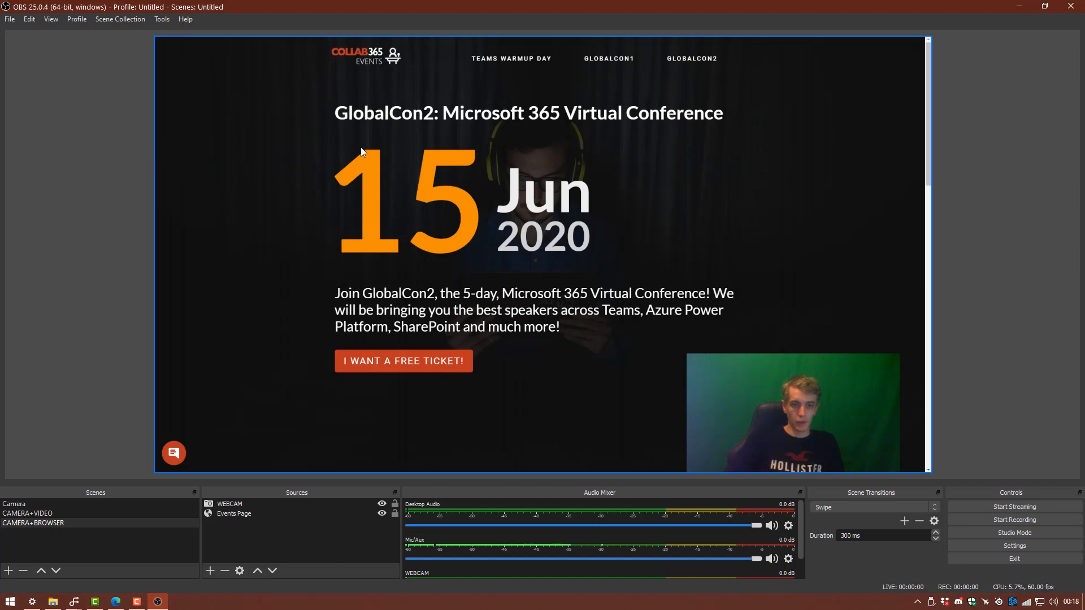
Open the Interact window for the Events Page source and scroll the page down and back to the beginning.
click(362, 237)
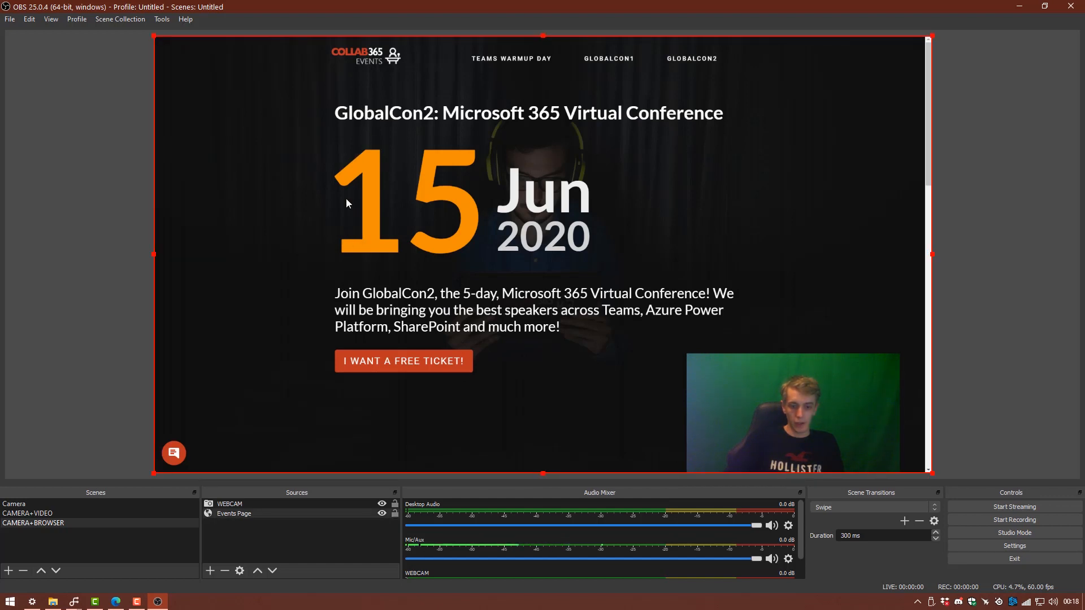
right_click(399, 215)
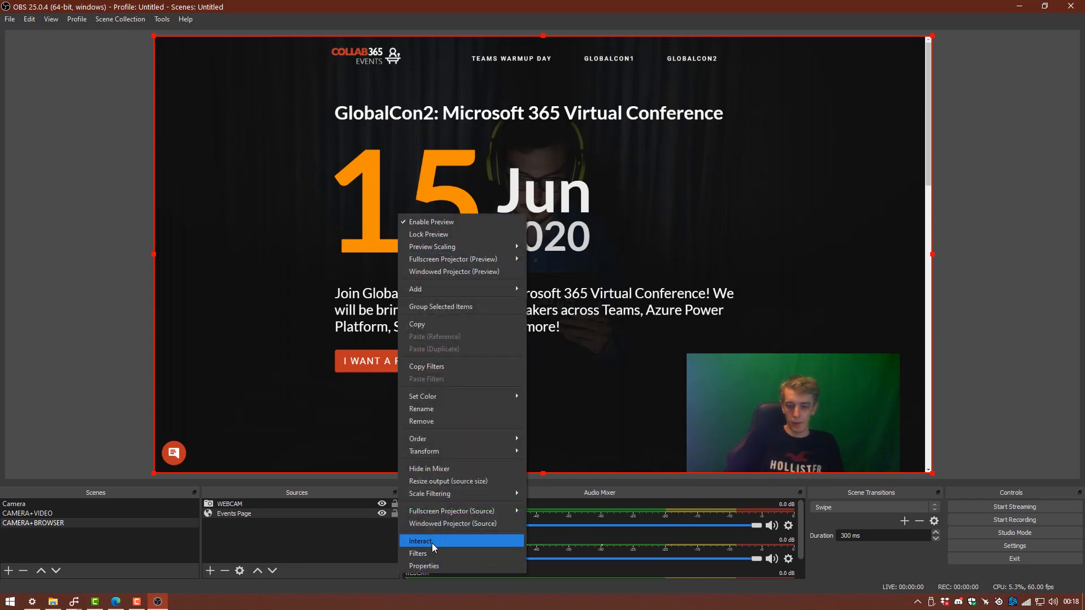
click(431, 542)
drag(465, 134, 245, 244)
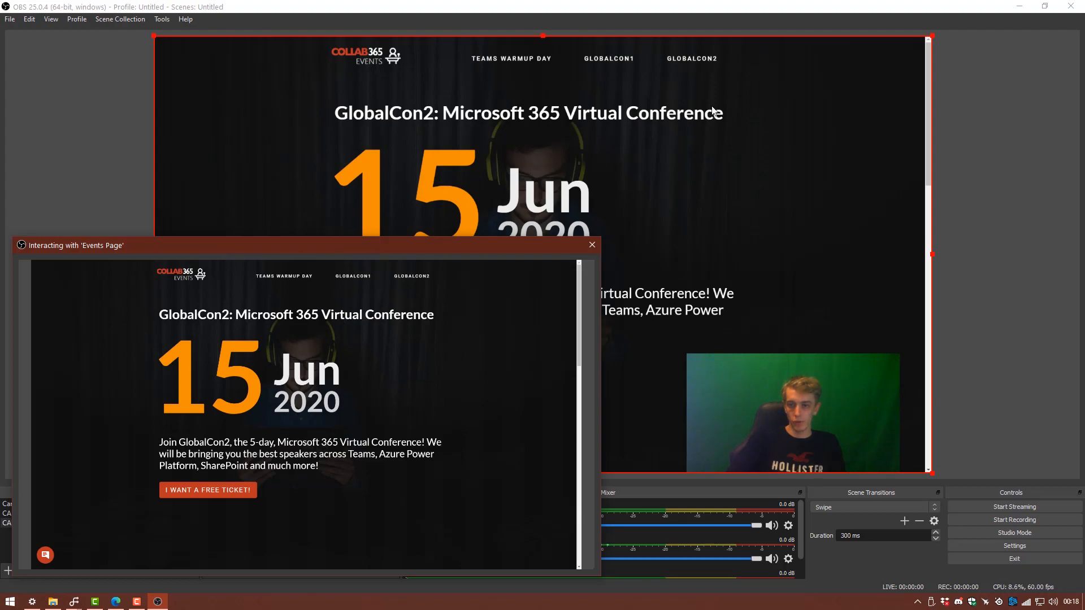
scroll(311, 411, down, 15)
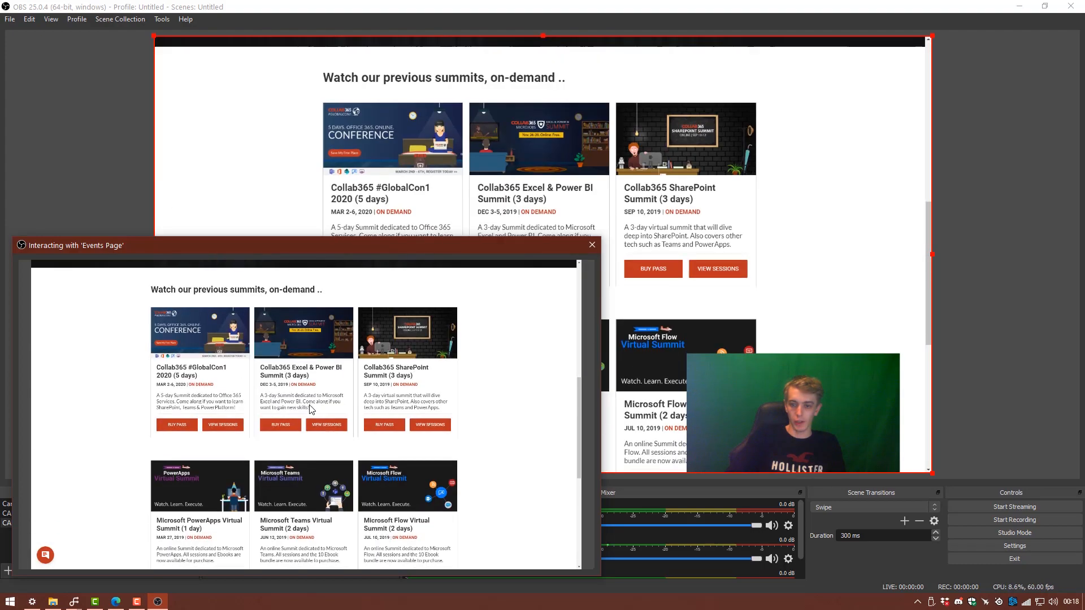
scroll(311, 411, up, 15)
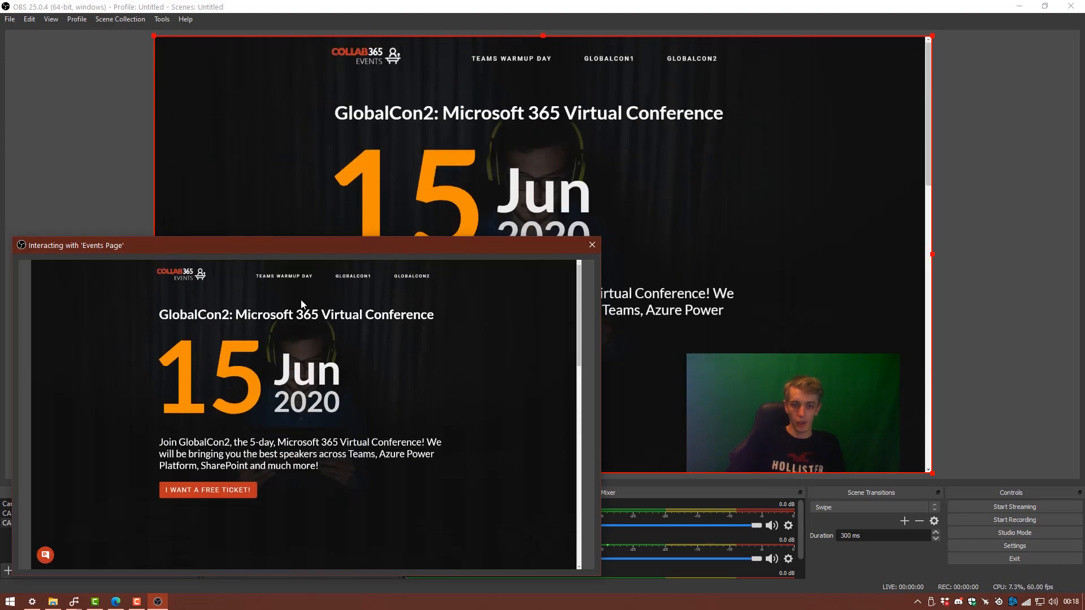
Open the site's Teams Warmup Day page in the Interact window and scroll through its schedule and back.
click(293, 275)
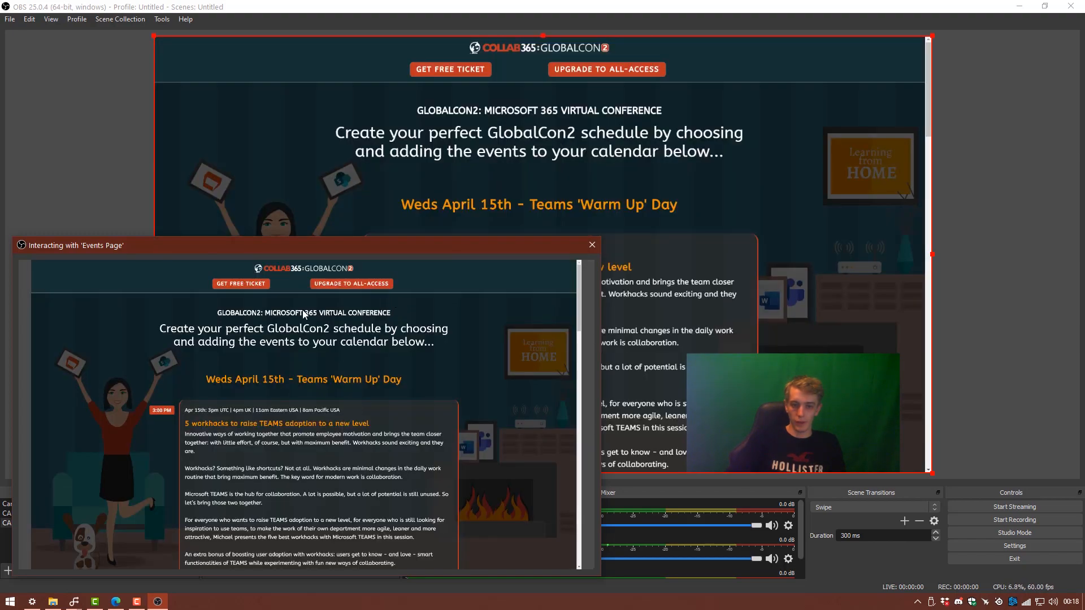
scroll(320, 442, down, 10)
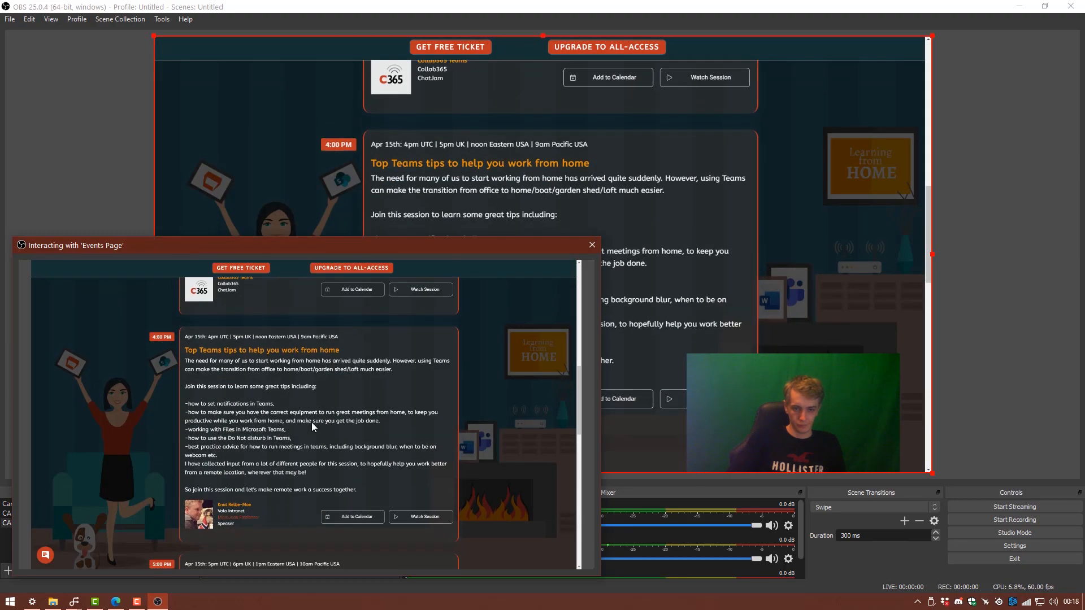
scroll(293, 394, up, 12)
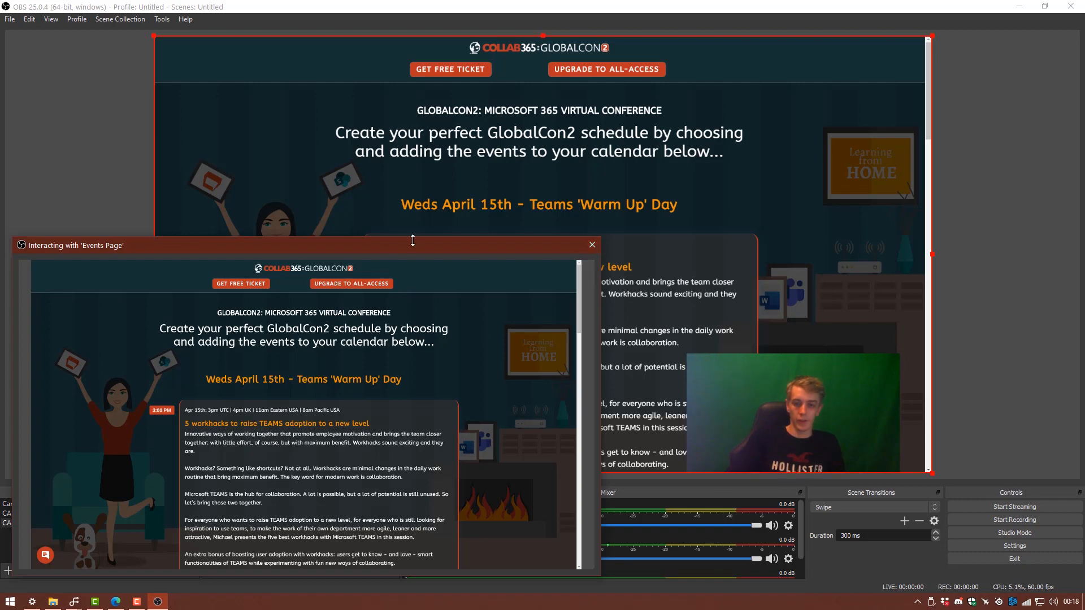
Reposition the Events Page interaction window over the preview, close it and deselect the browser source.
drag(421, 244, 552, 178)
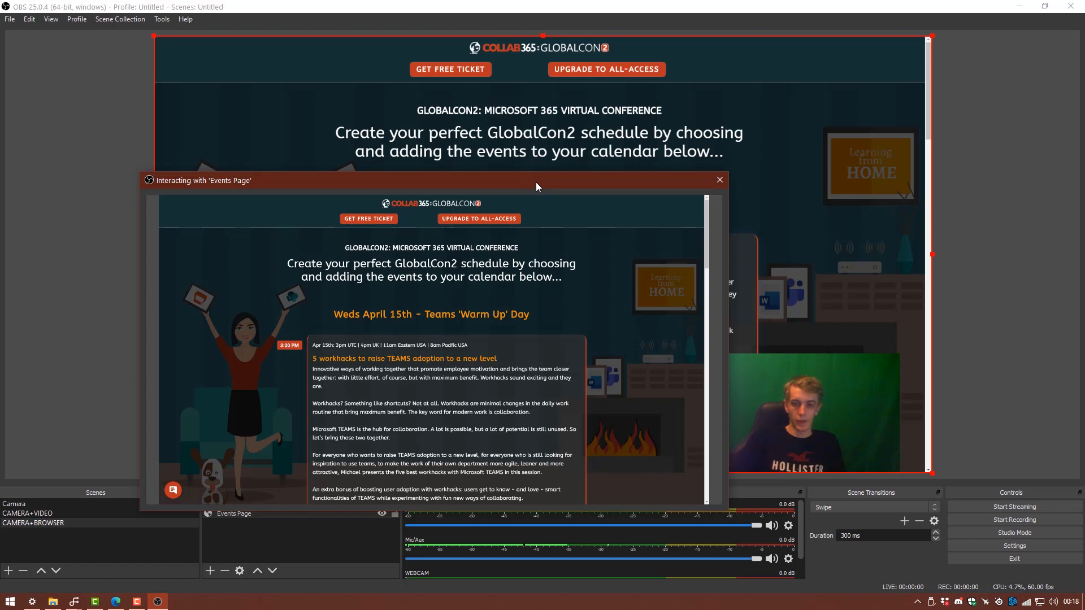
drag(541, 180, 524, 101)
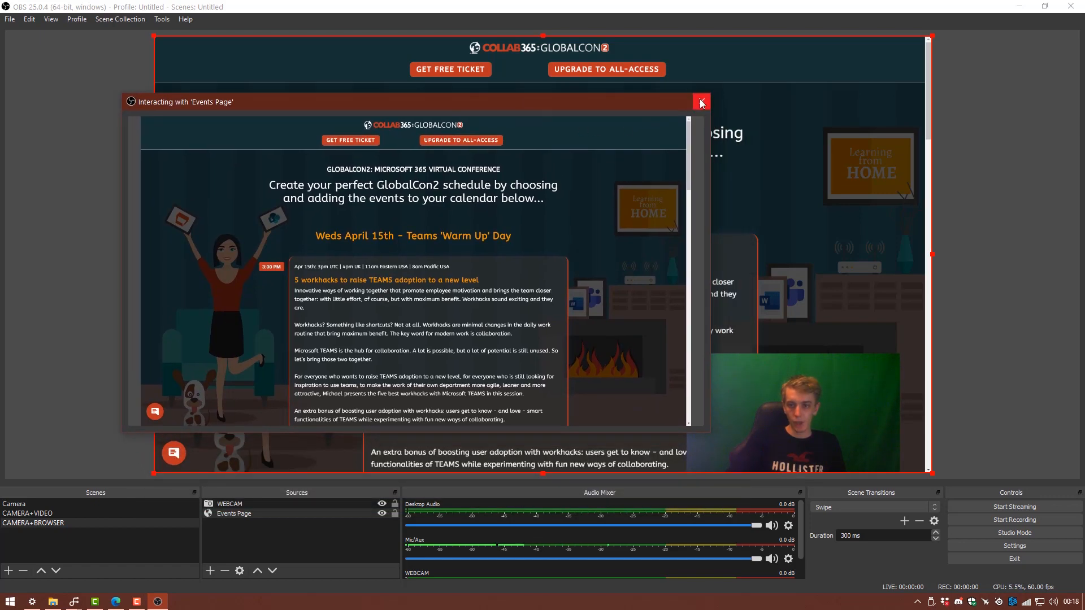
click(701, 103)
click(80, 293)
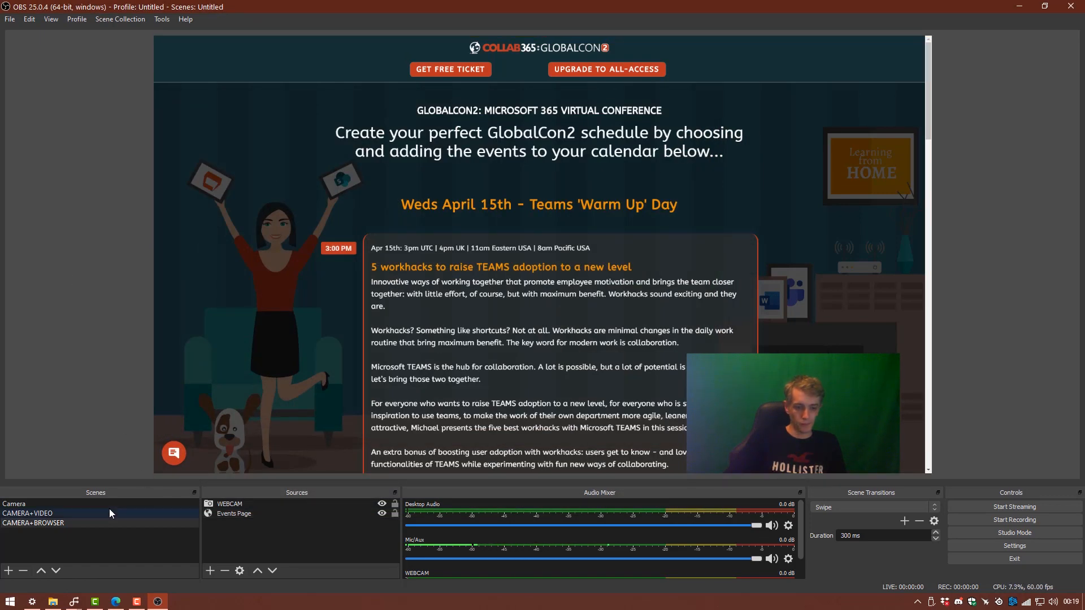
Switch repeatedly between the Camera, CAMERA+VIDEO and CAMERA+BROWSER scenes to check their swipe transitions, ending on CAMERA+BROWSER.
click(85, 515)
click(93, 503)
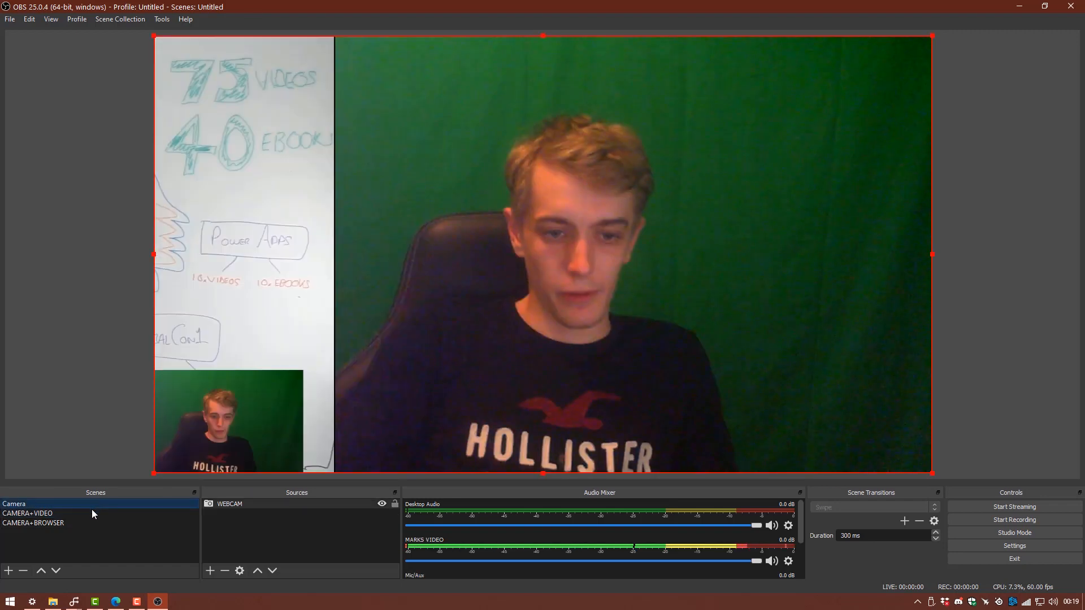
click(88, 514)
click(82, 524)
click(83, 513)
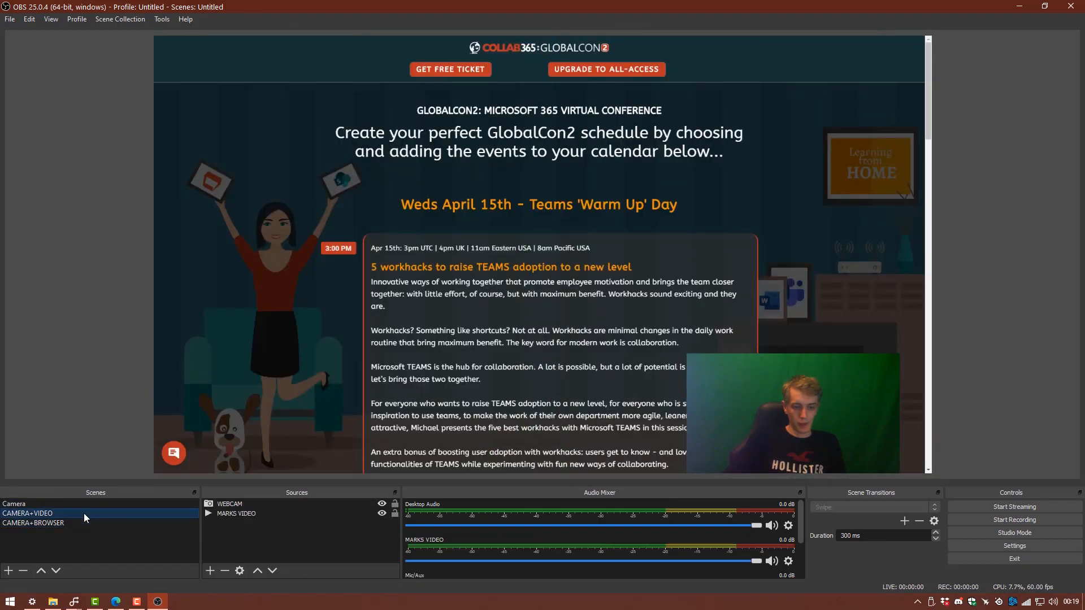
click(85, 504)
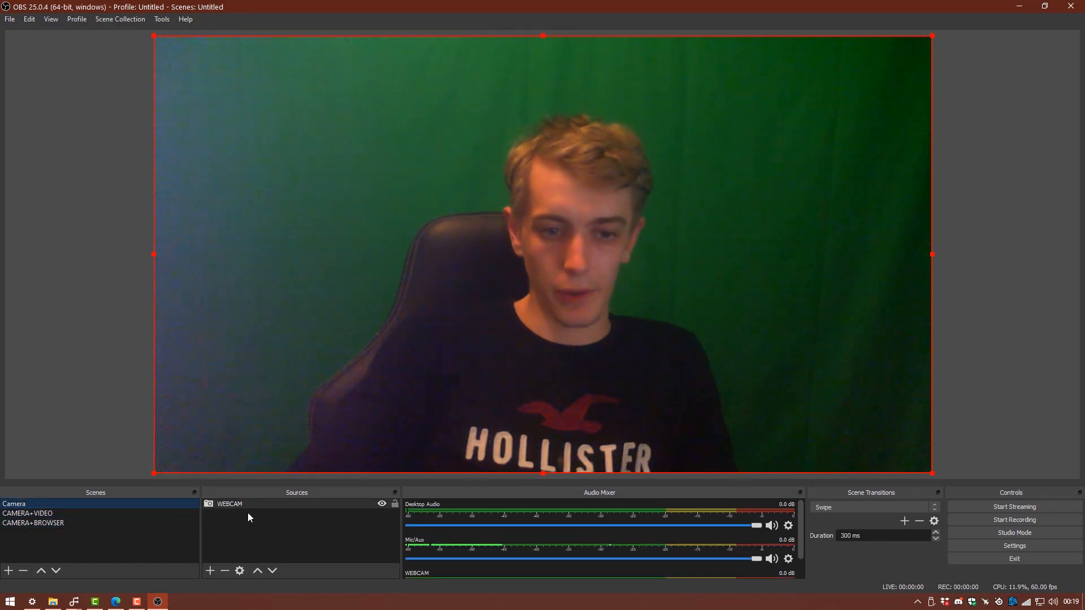
click(99, 513)
click(85, 524)
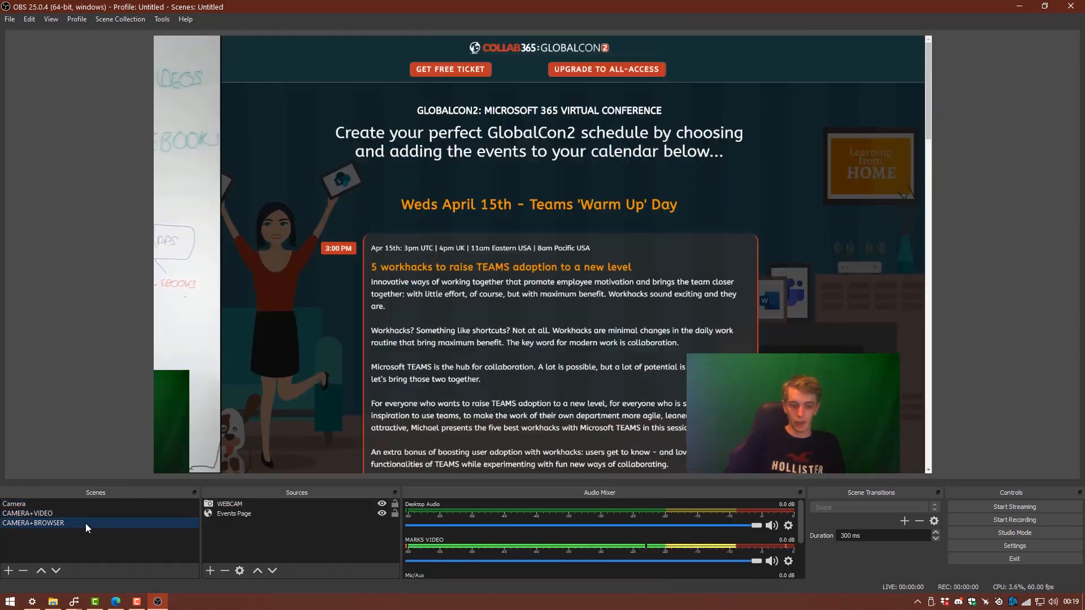
click(89, 513)
click(105, 504)
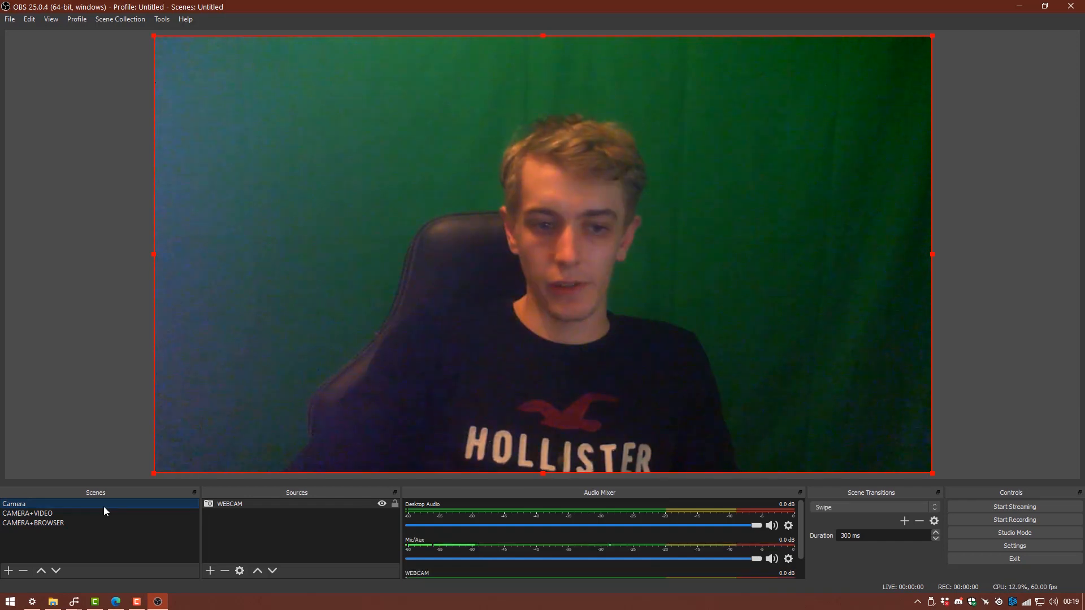
click(91, 513)
click(94, 523)
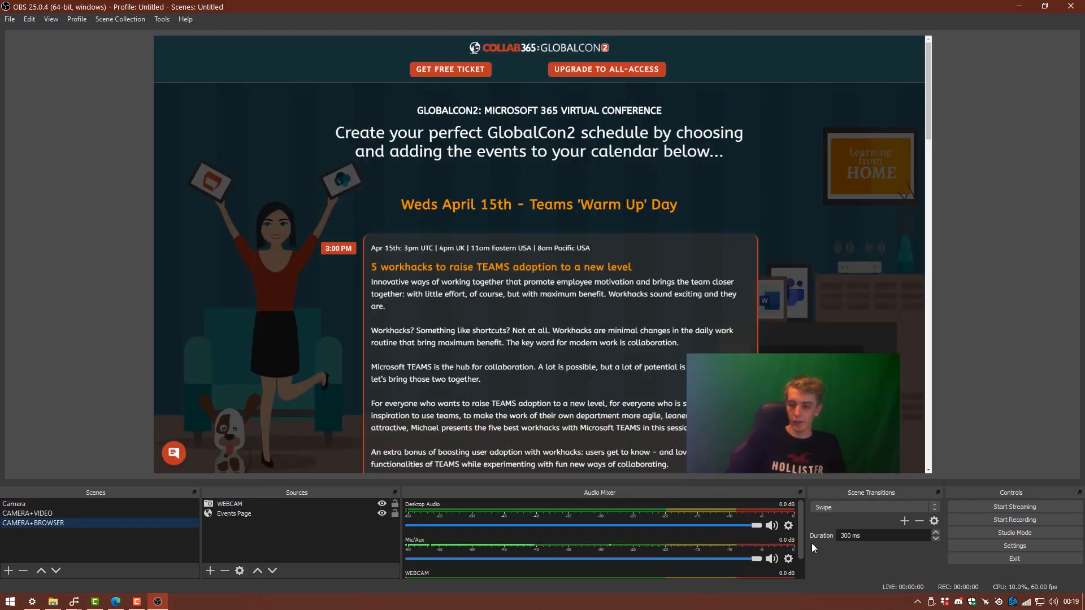
Change the scene transition to Fade and switch through the CAMERA+VIDEO, Camera and CAMERA+BROWSER scenes to preview it.
click(853, 505)
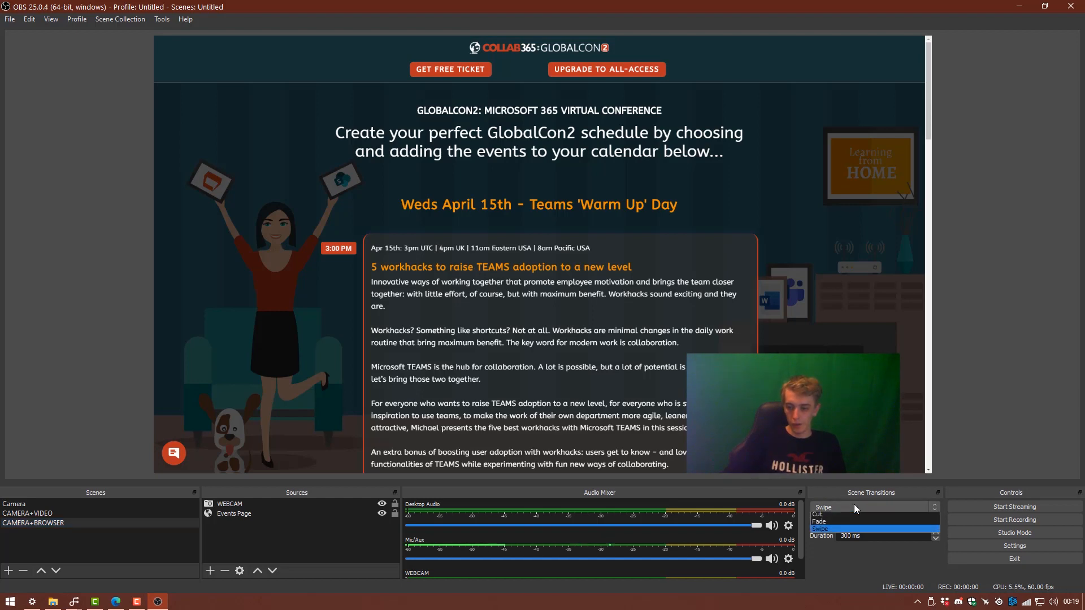
click(831, 524)
click(42, 513)
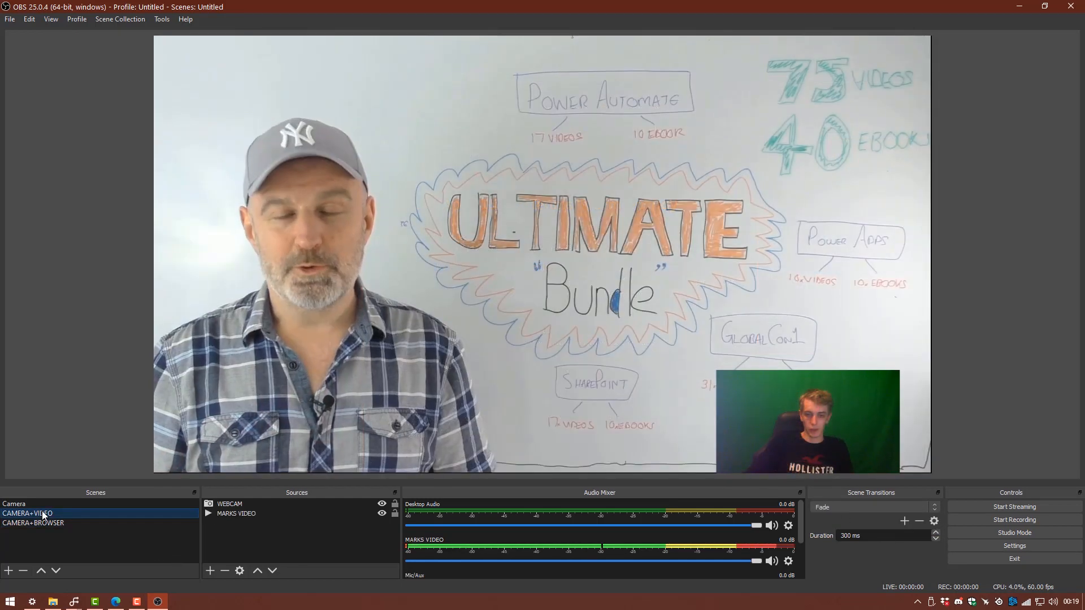
click(45, 505)
click(45, 513)
click(45, 523)
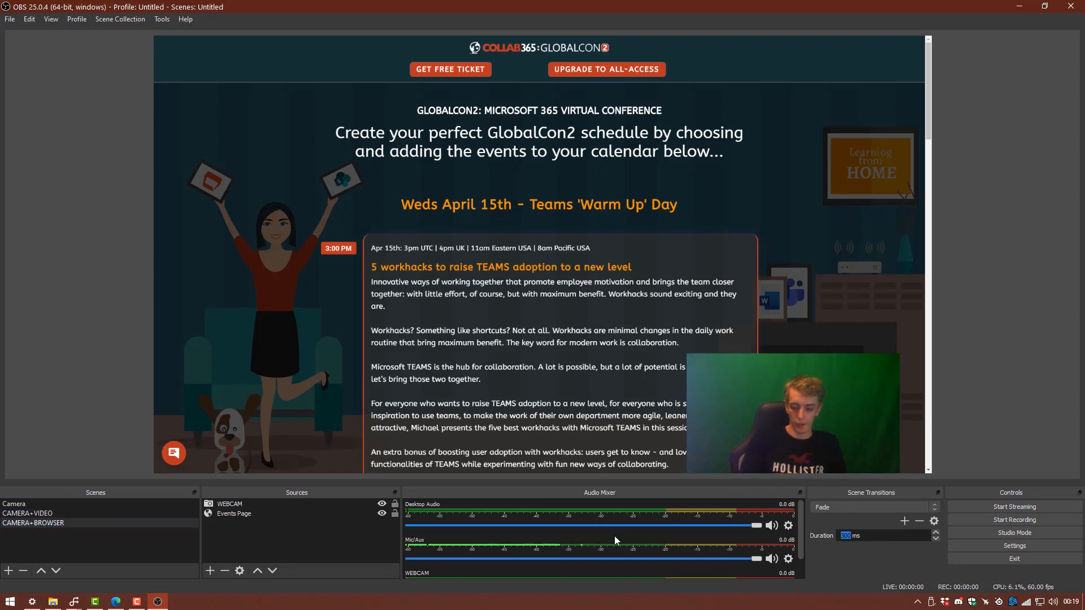
Set the transition duration to 3000 ms with the Swipe transition and switch to the CAMERA+VIDEO scene to test it.
text(3000)
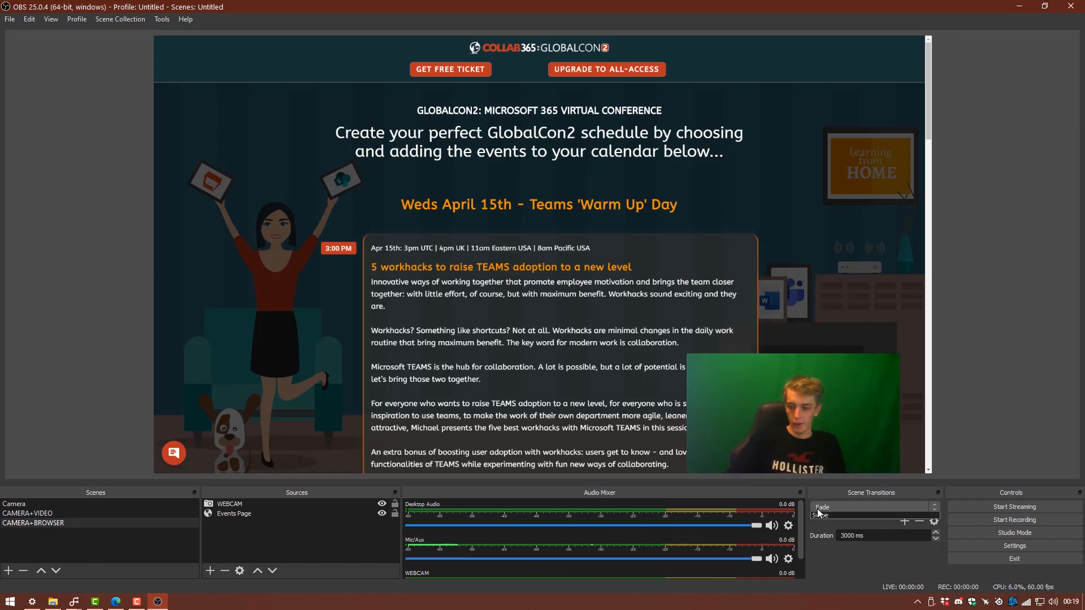
click(831, 508)
click(828, 532)
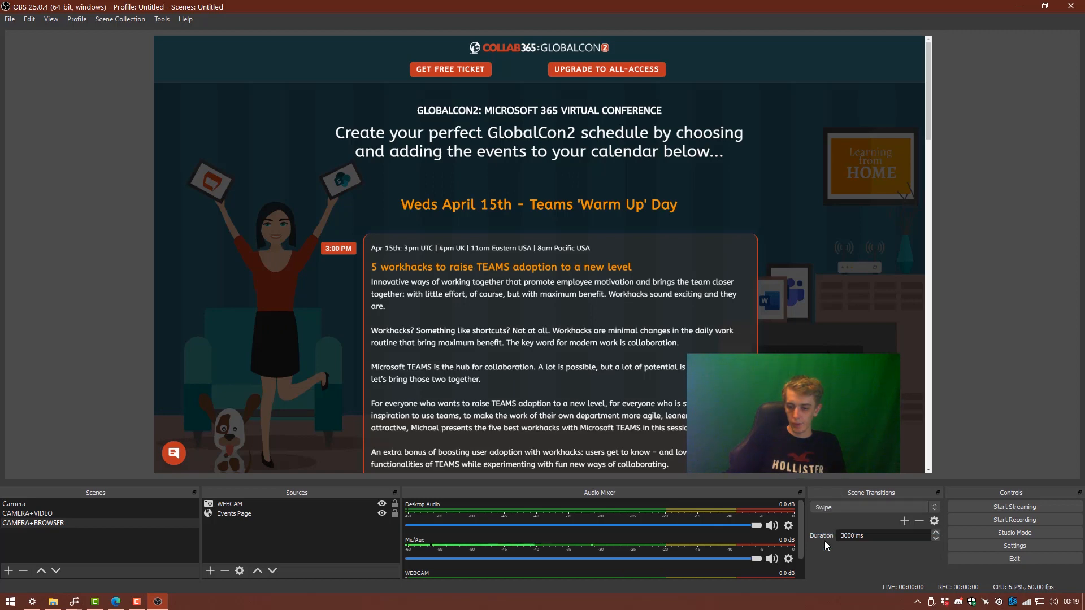
click(39, 513)
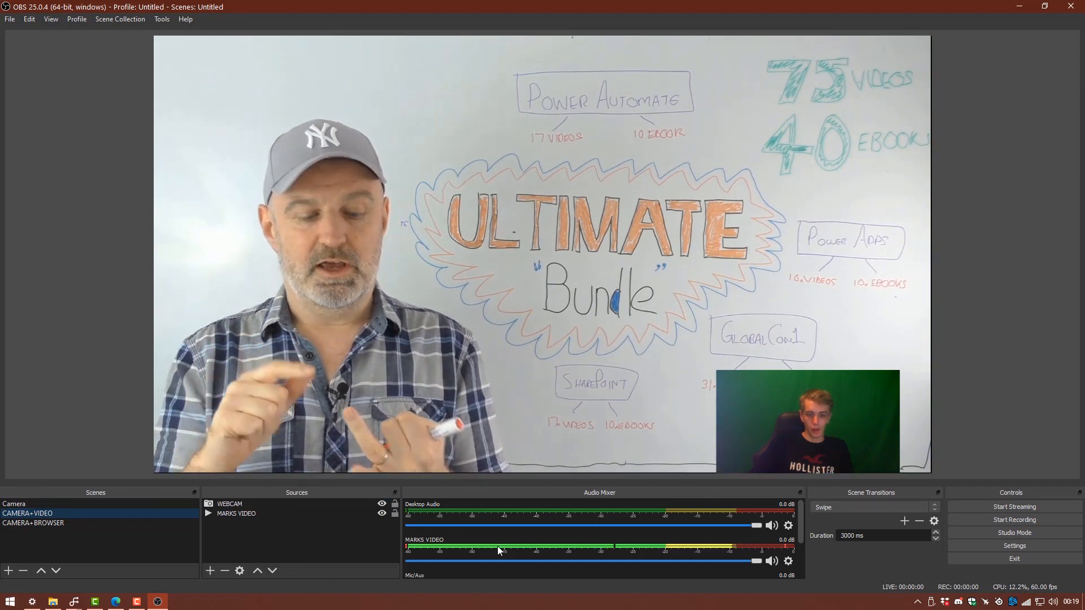
click(91, 180)
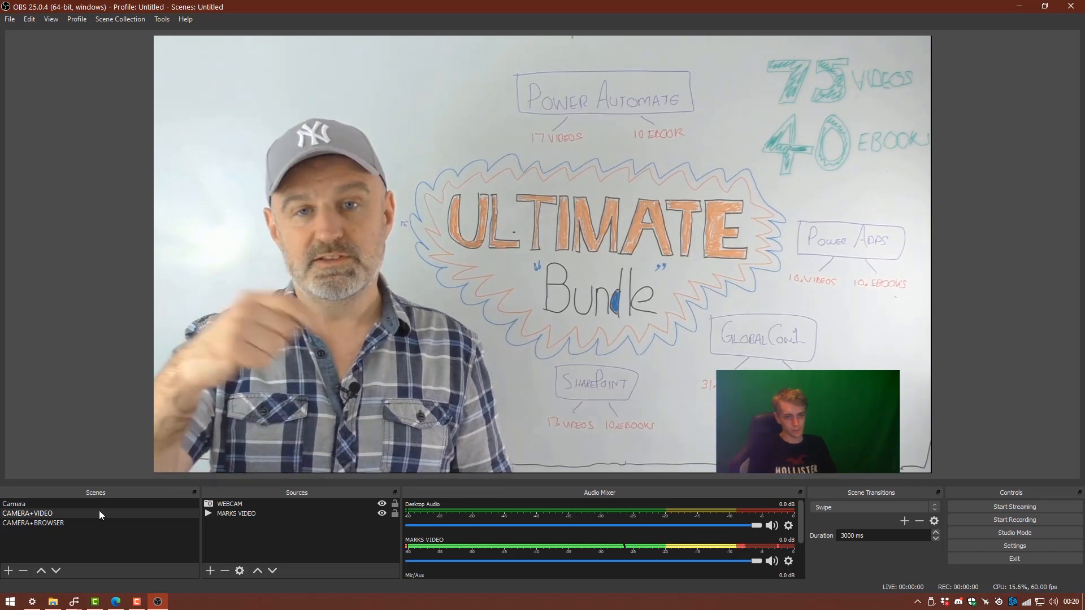
click(117, 19)
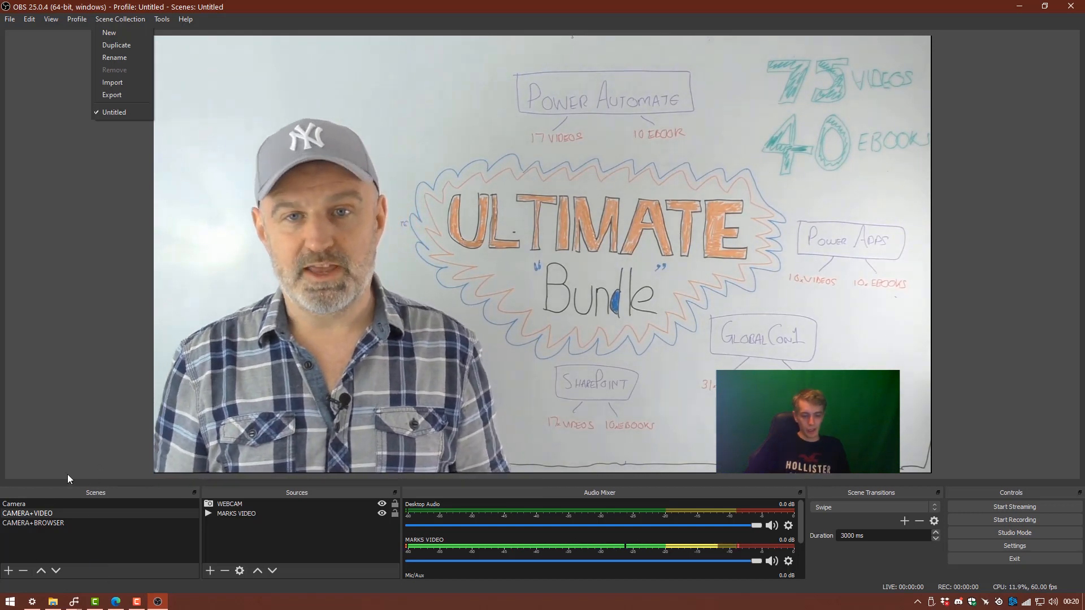
click(90, 288)
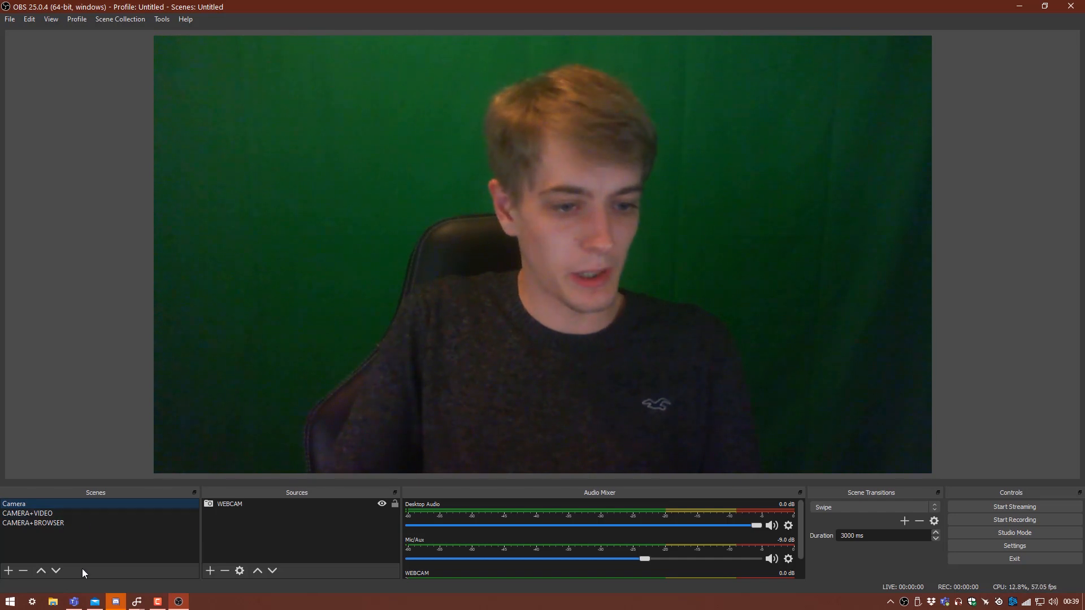
Remove the CAMERA+BROWSER and Camera scenes, and try to remove the CAMERA+VIDEO scene as well.
click(60, 522)
key(Delete)
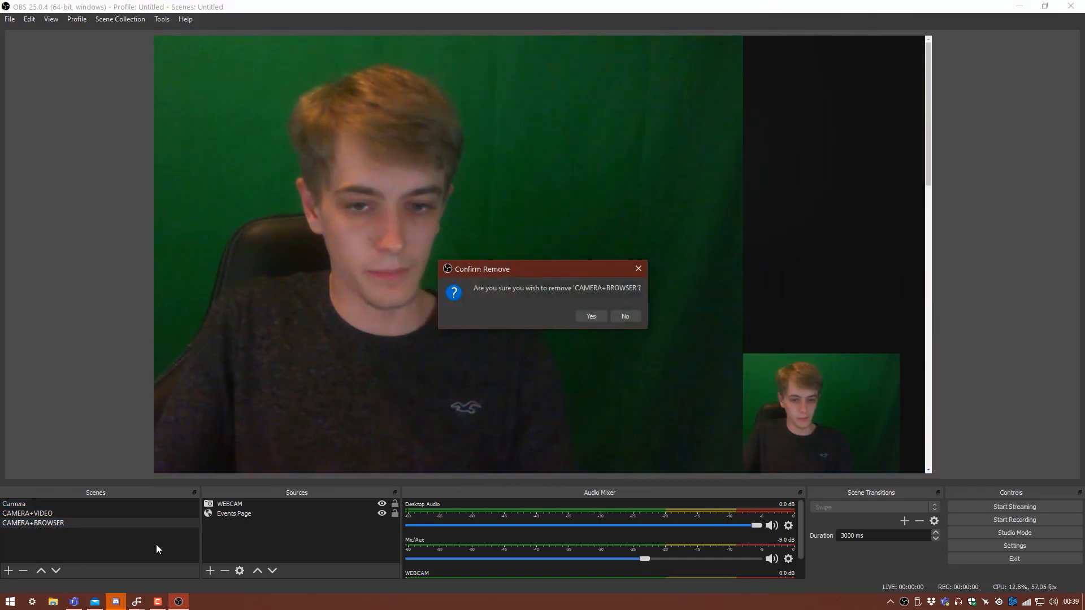
key(Return)
key(Delete)
key(Return)
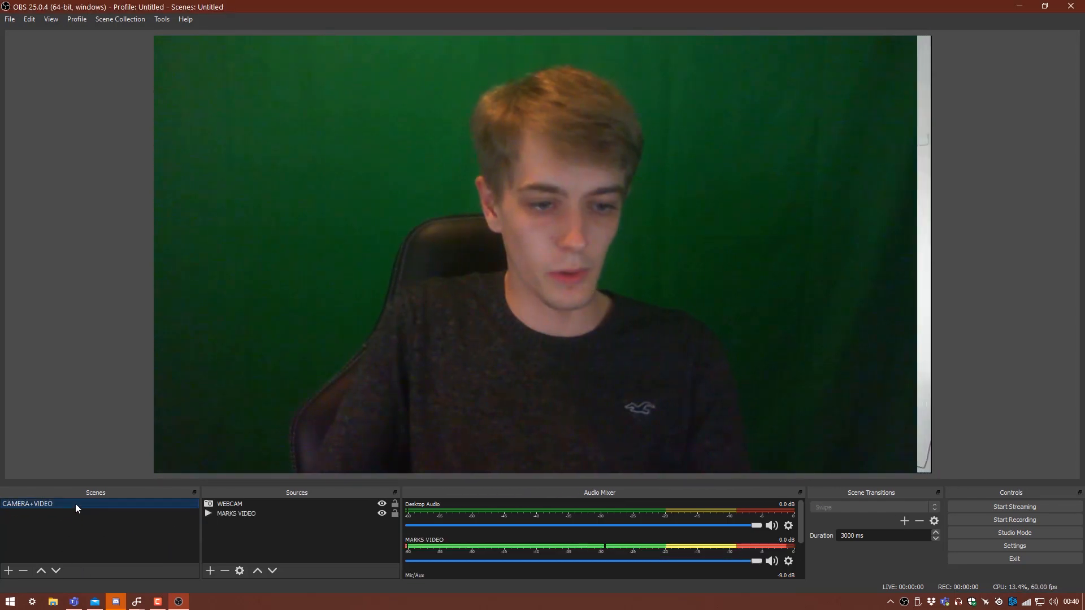
key(Delete)
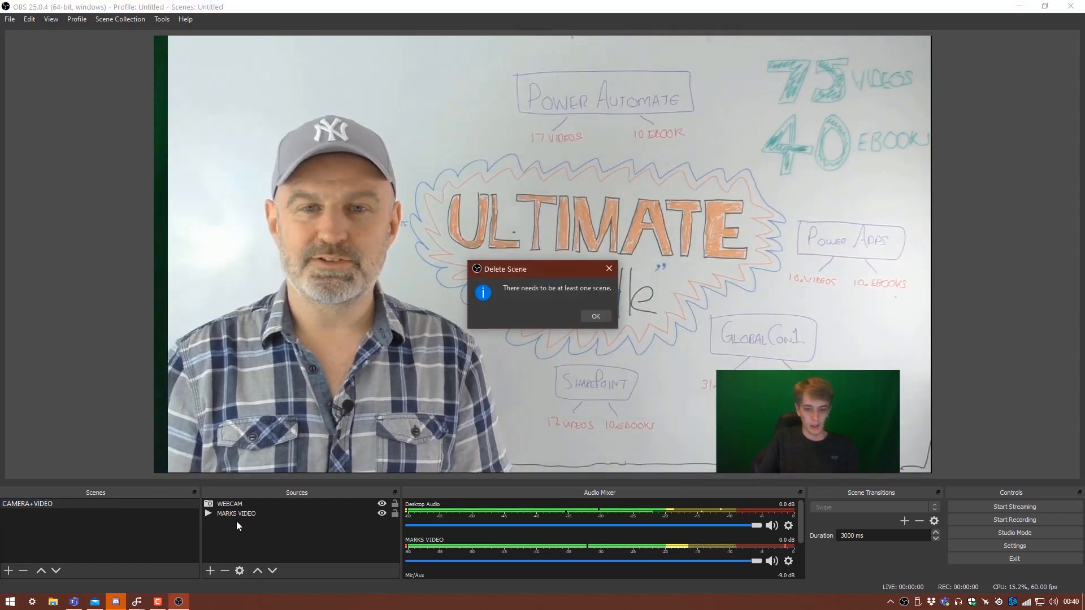
key(Escape)
Remove the MARKS VIDEO and WEBCAM sources from the CAMERA+VIDEO scene.
click(250, 515)
key(Delete)
key(Return)
key(Delete)
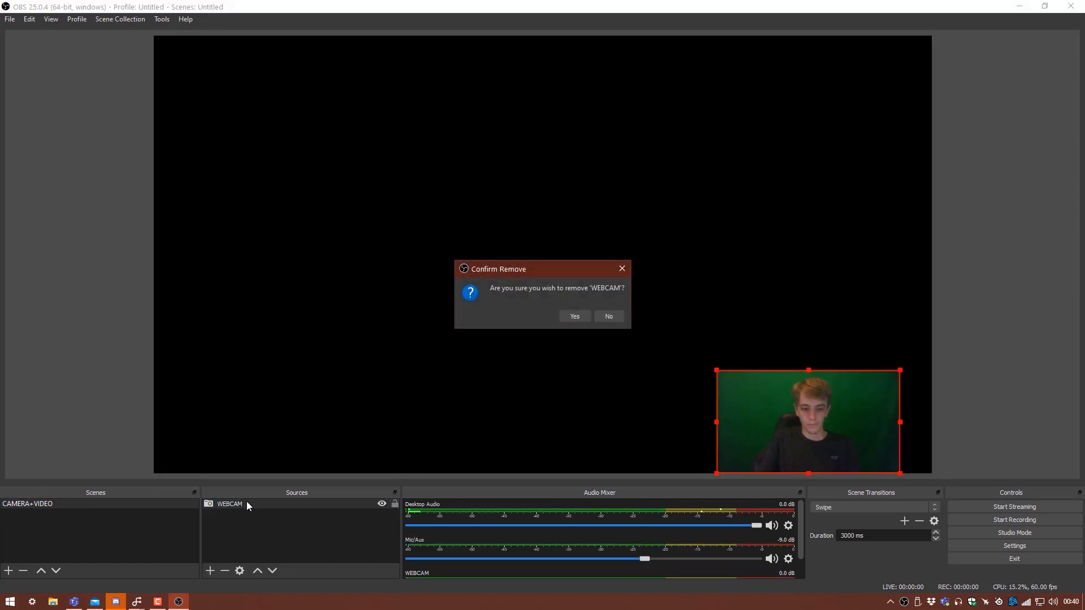
key(Return)
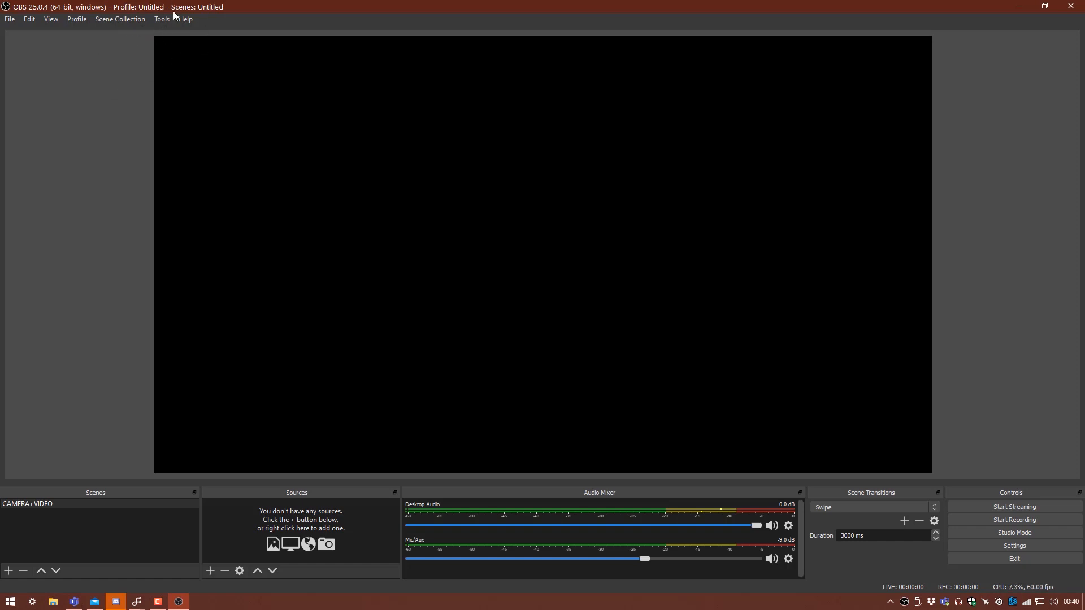
Restart the VirtualCam output with Horizontal Flip turned off and close its settings.
click(159, 21)
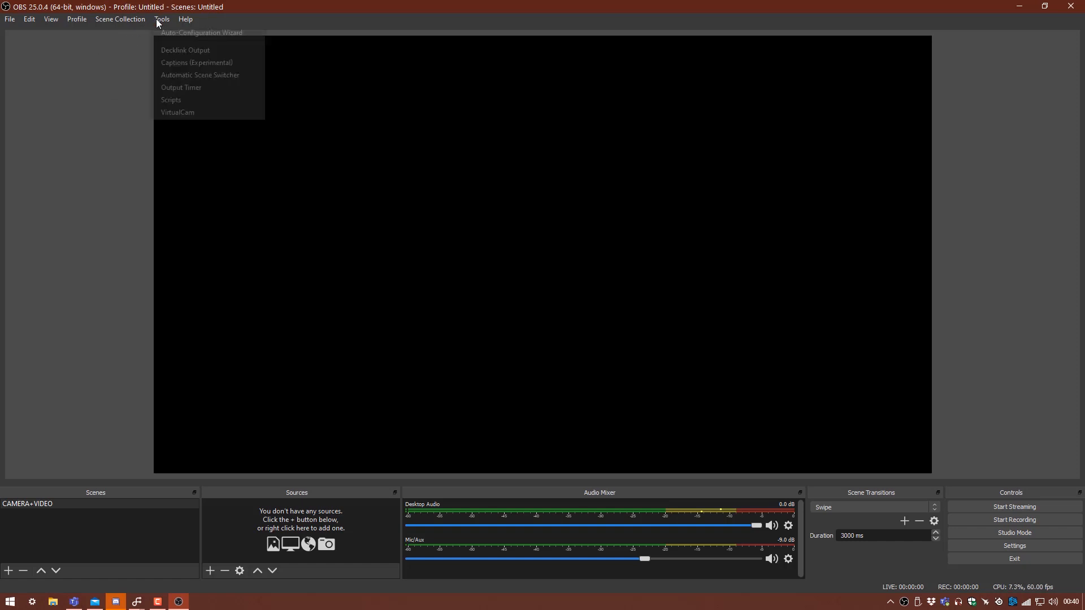
click(188, 111)
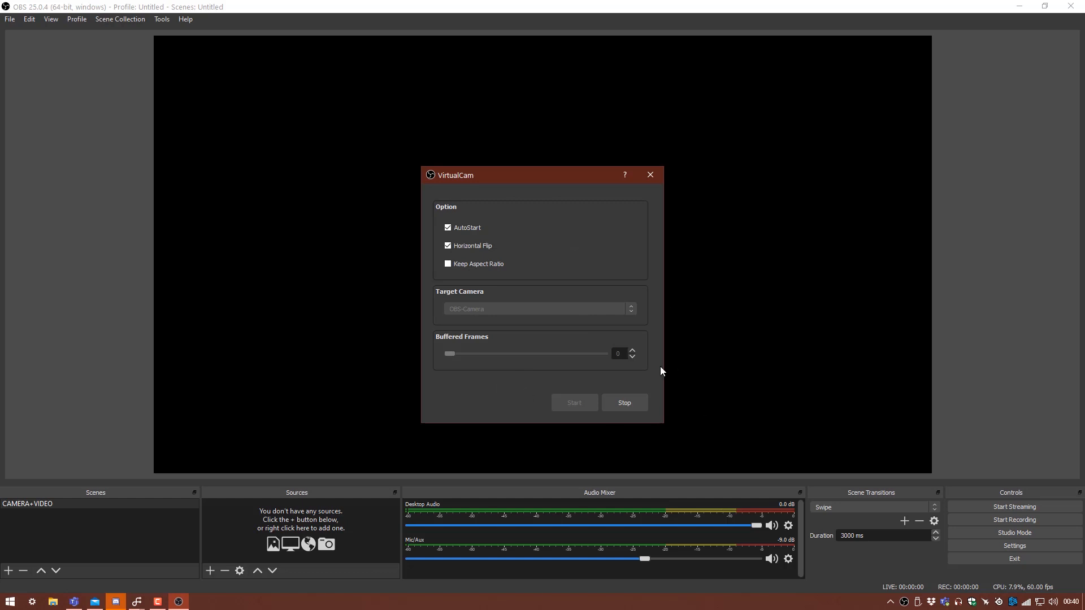
click(620, 400)
drag(467, 358, 465, 357)
click(447, 246)
click(580, 401)
click(652, 176)
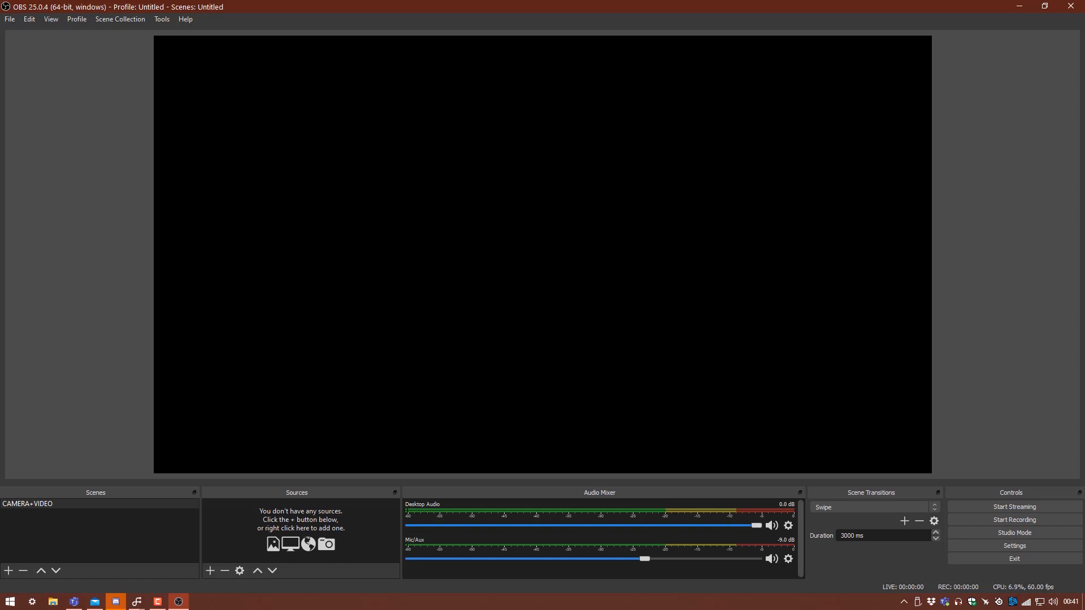
Switch to Microsoft Teams and set the camera in the device settings to OBS-Camera.
click(81, 605)
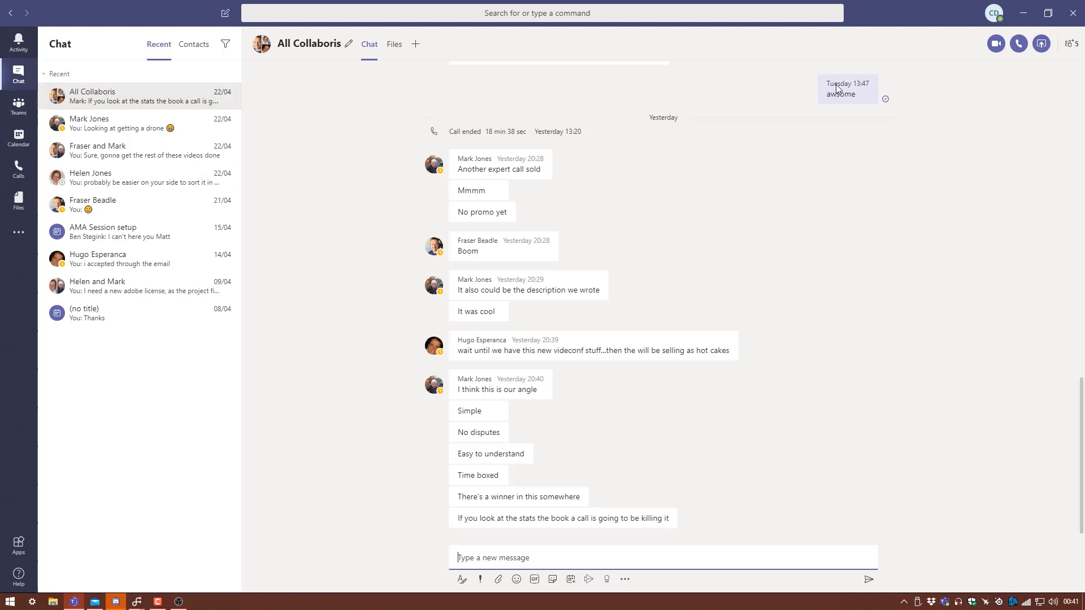
click(993, 16)
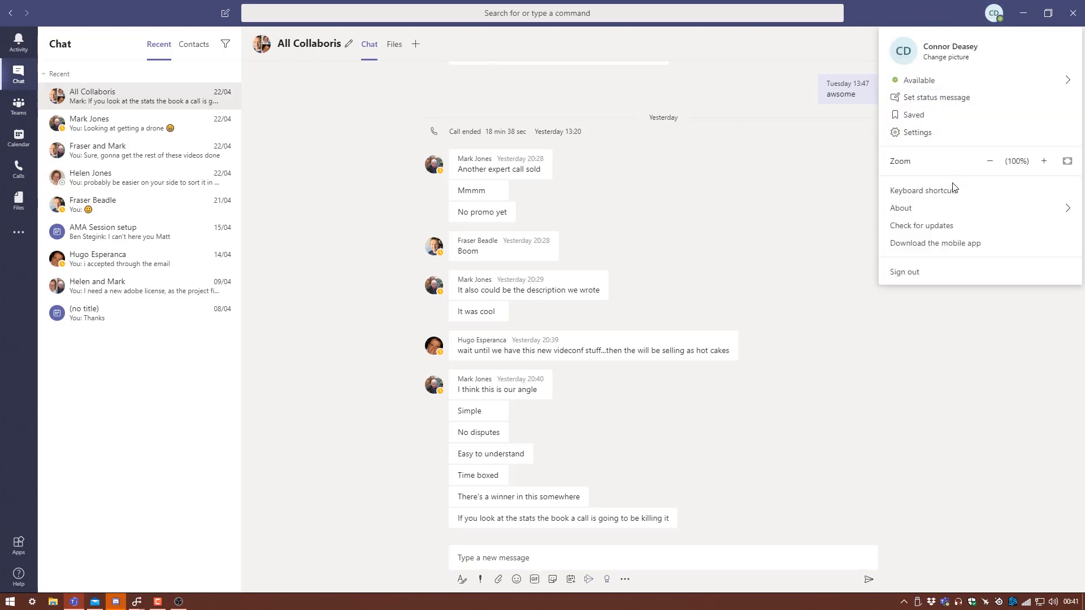
click(918, 133)
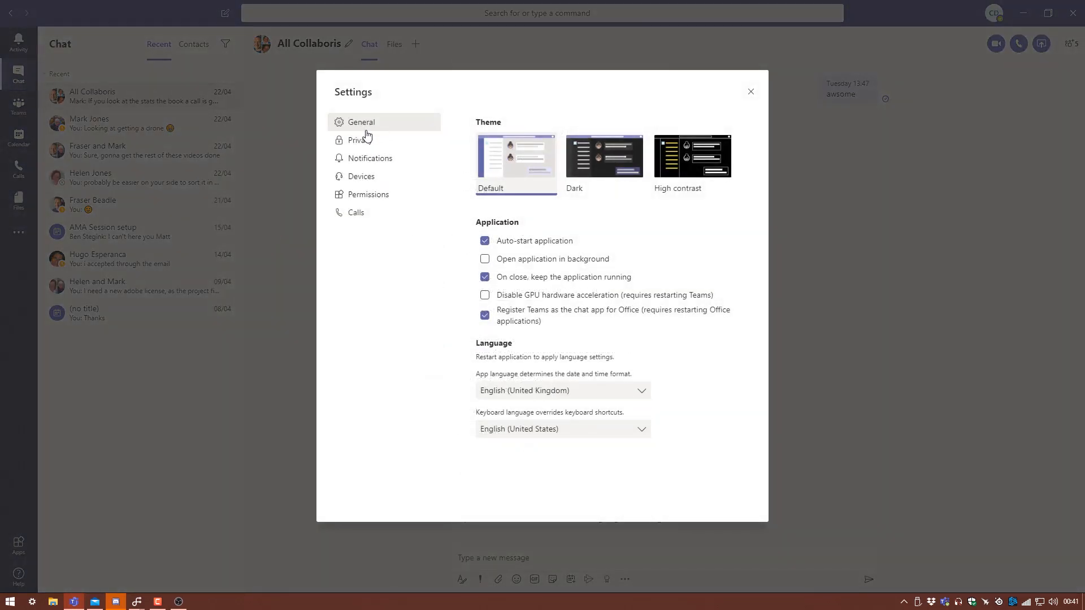
click(372, 182)
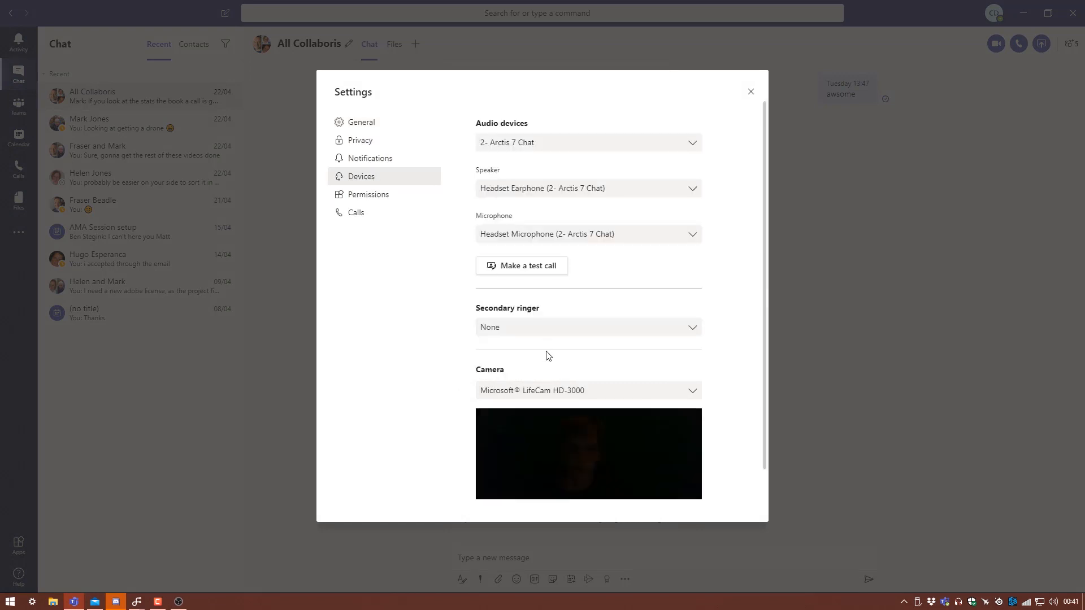
click(630, 392)
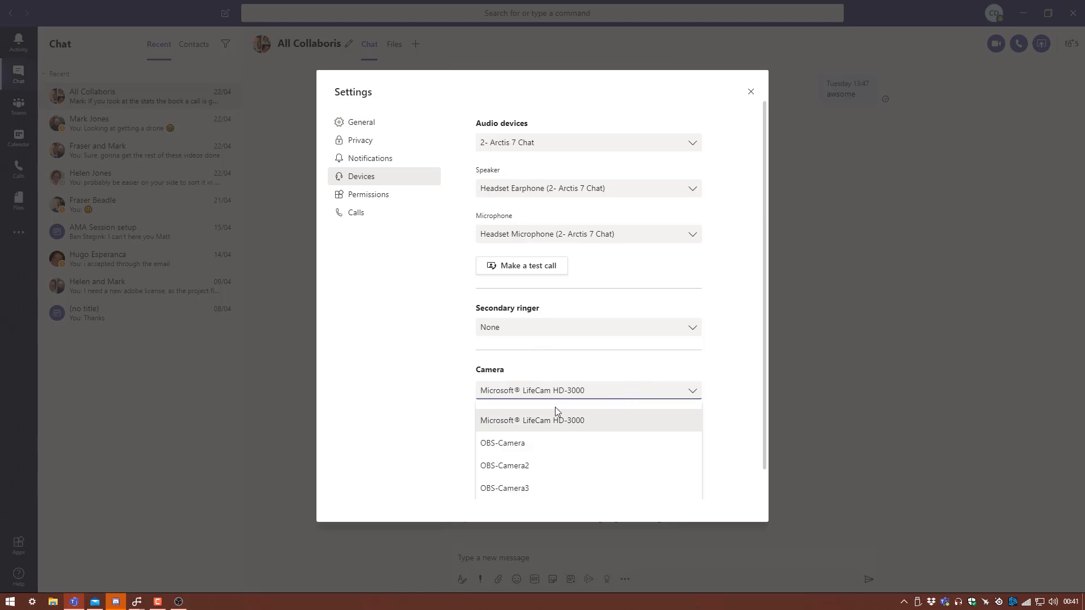
click(516, 445)
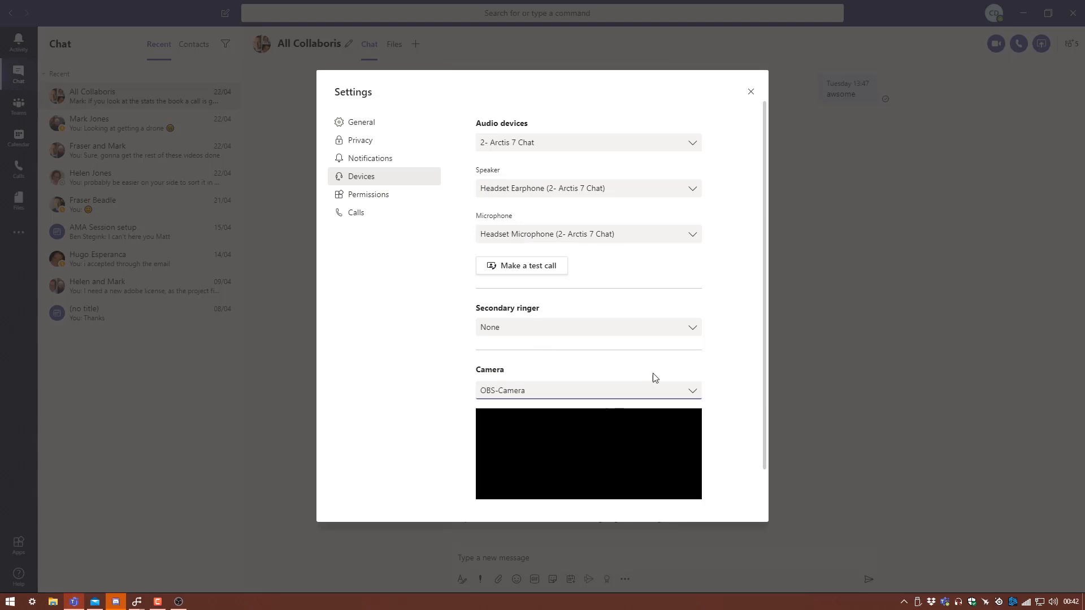
scroll(679, 370, down, 1)
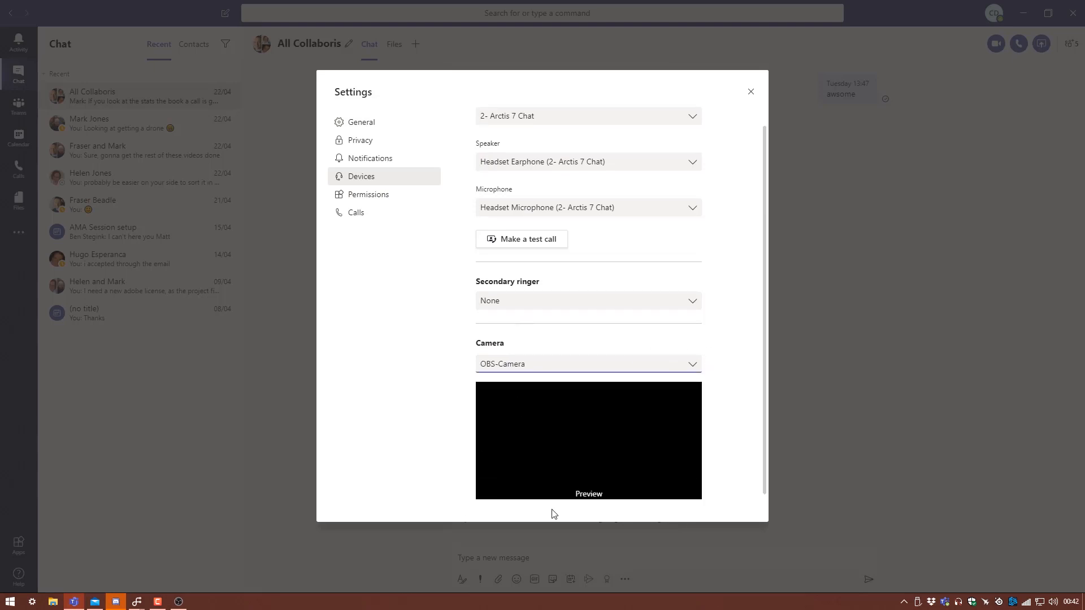
Compare the Teams camera preview with the OBS output, close the Teams settings and return to OBS.
click(178, 602)
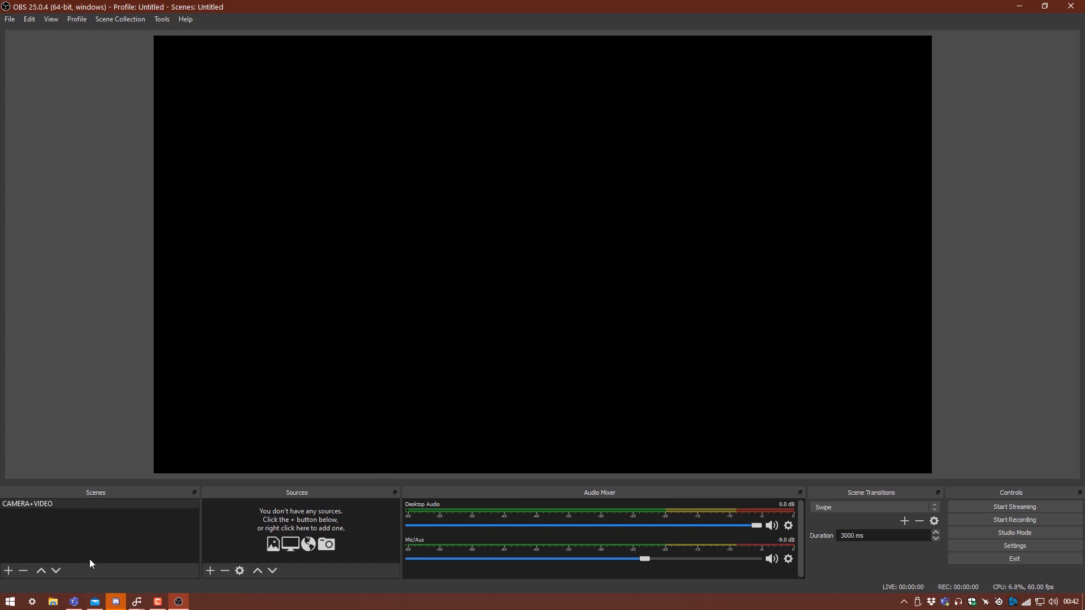
click(73, 602)
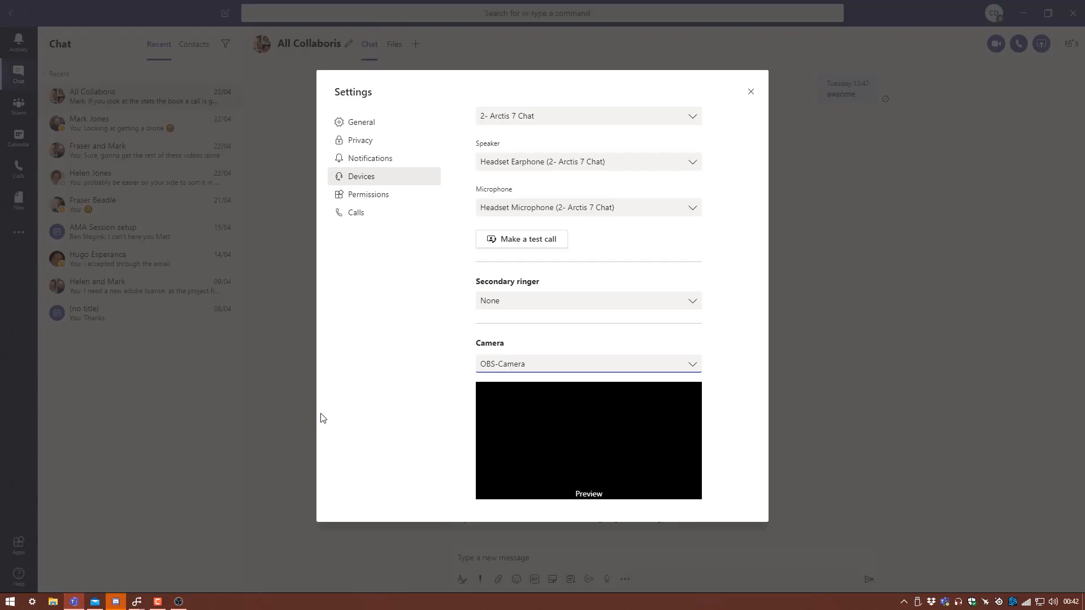
scroll(637, 312, up, 1)
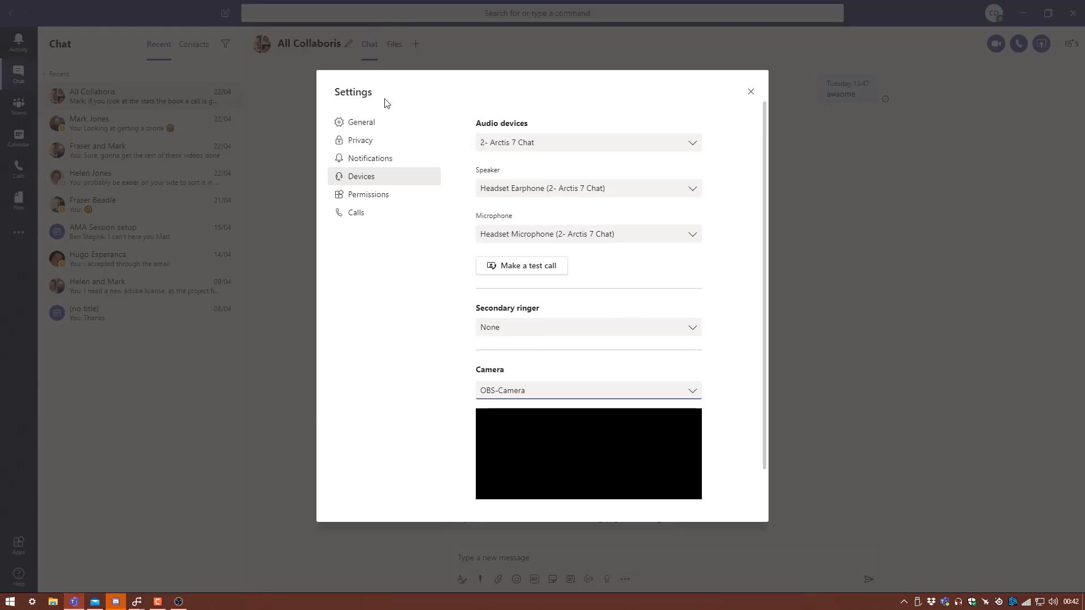
click(752, 91)
click(1022, 13)
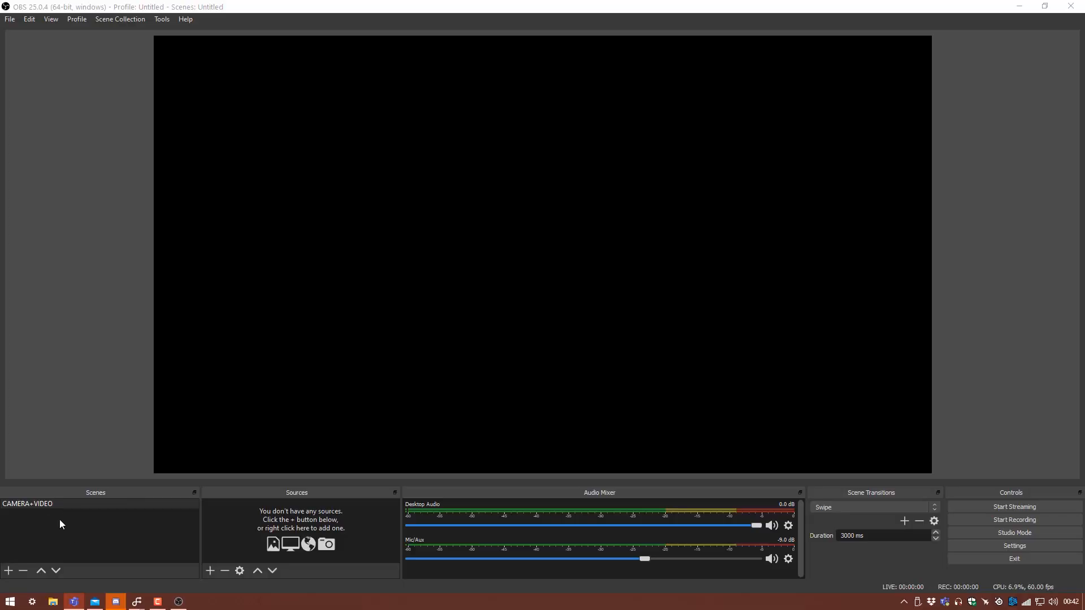
Rename the CAMERA+VIDEO scene as Opening Screen.
click(35, 503)
right_click(36, 503)
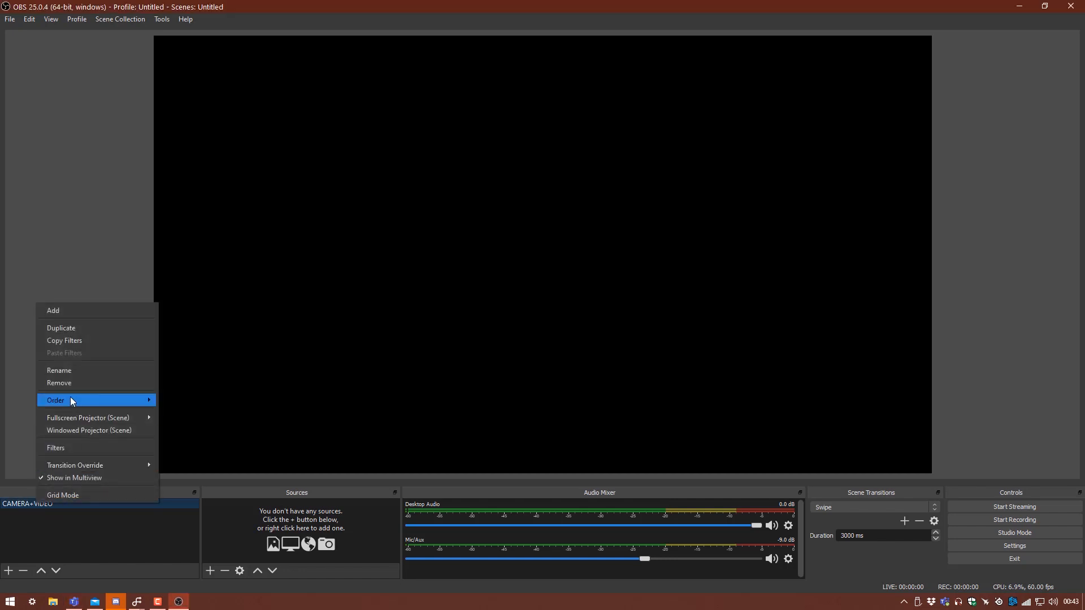
click(58, 371)
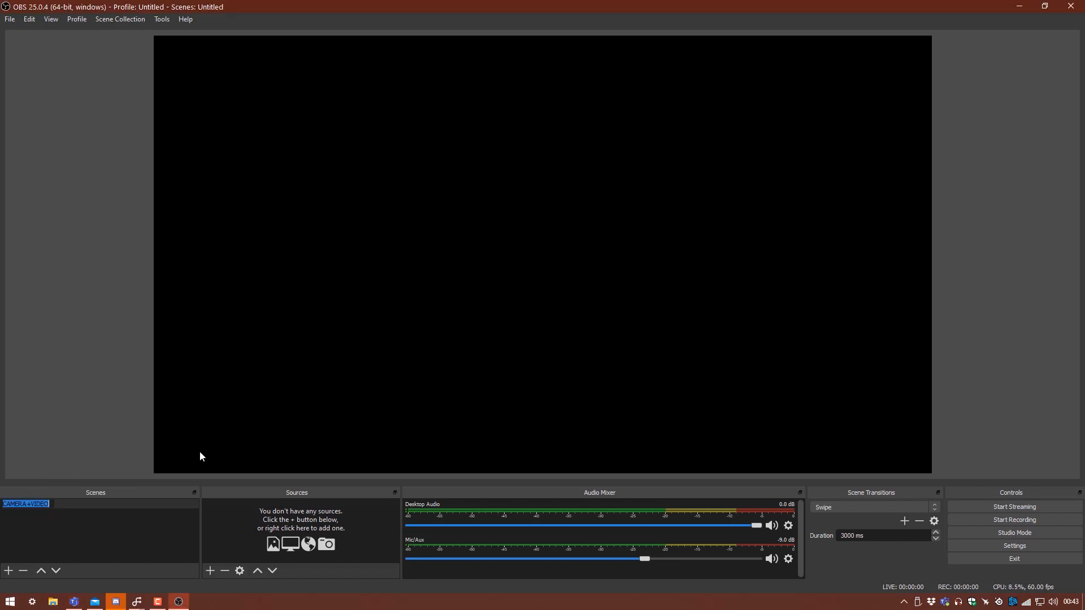
text(Opening Screen)
key(Return)
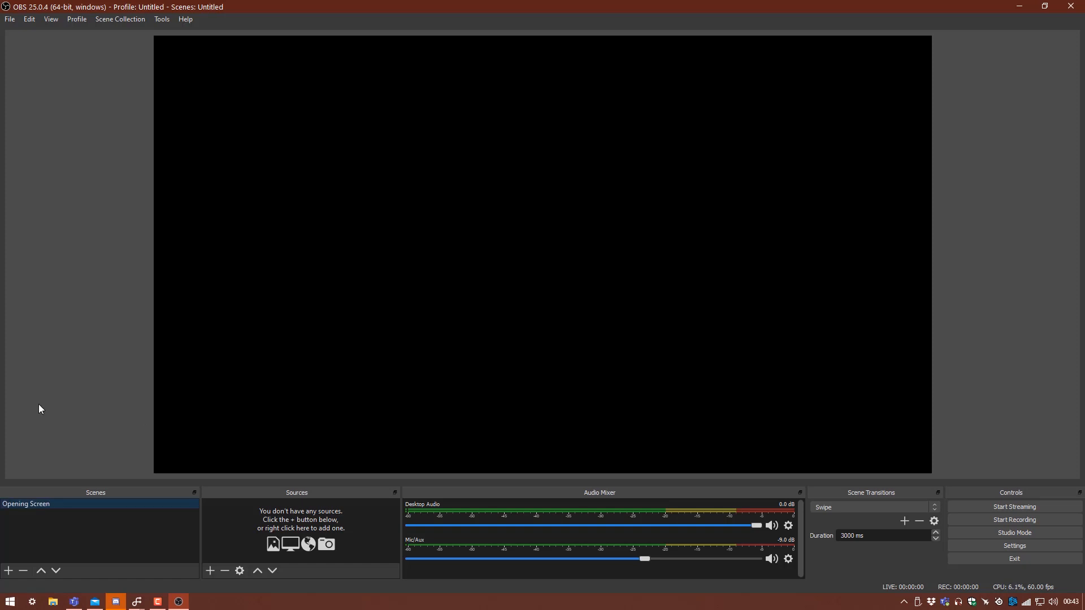
Add a new scene named Presentation and switch back to the Opening Screen scene.
click(9, 571)
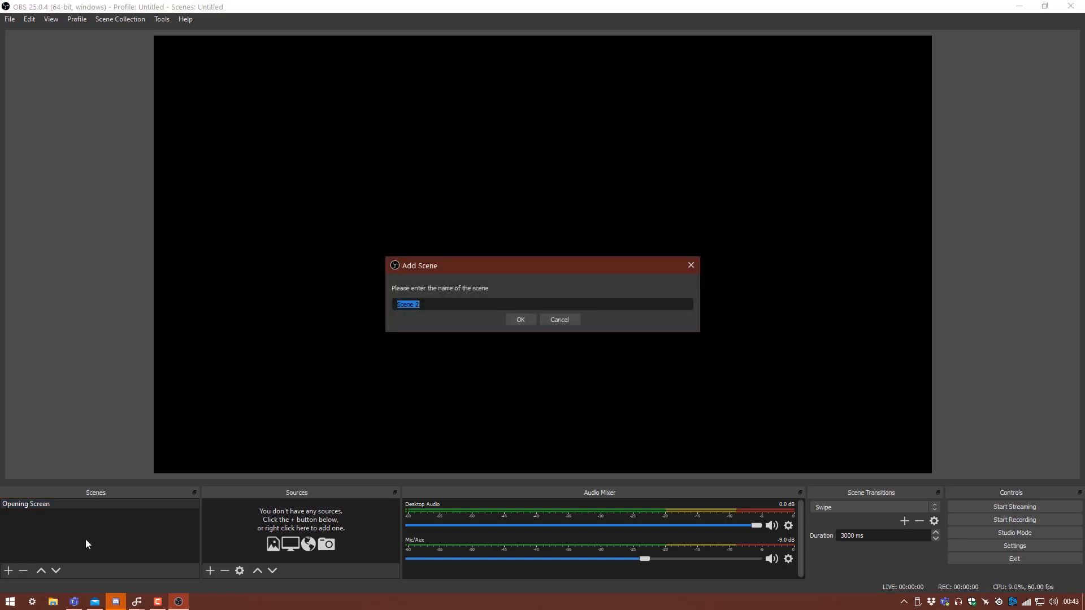
text(Presentation)
click(523, 316)
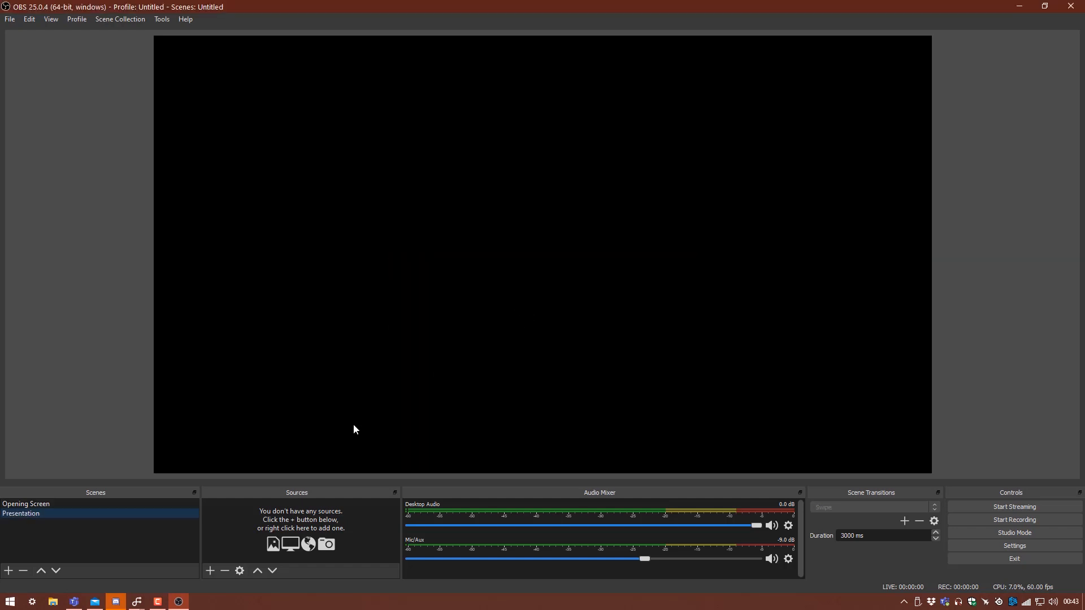
click(49, 502)
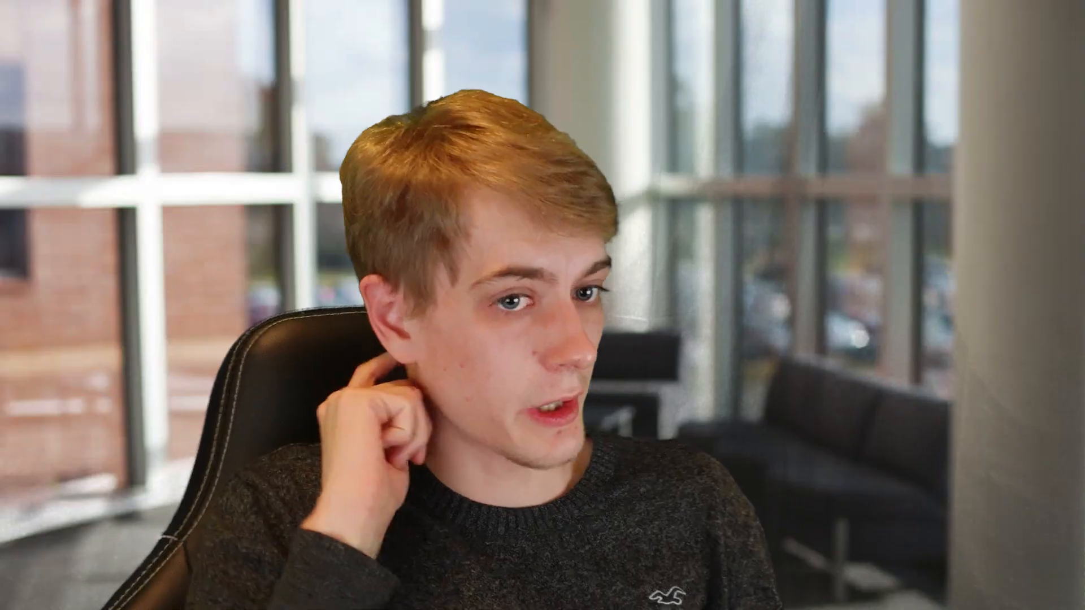
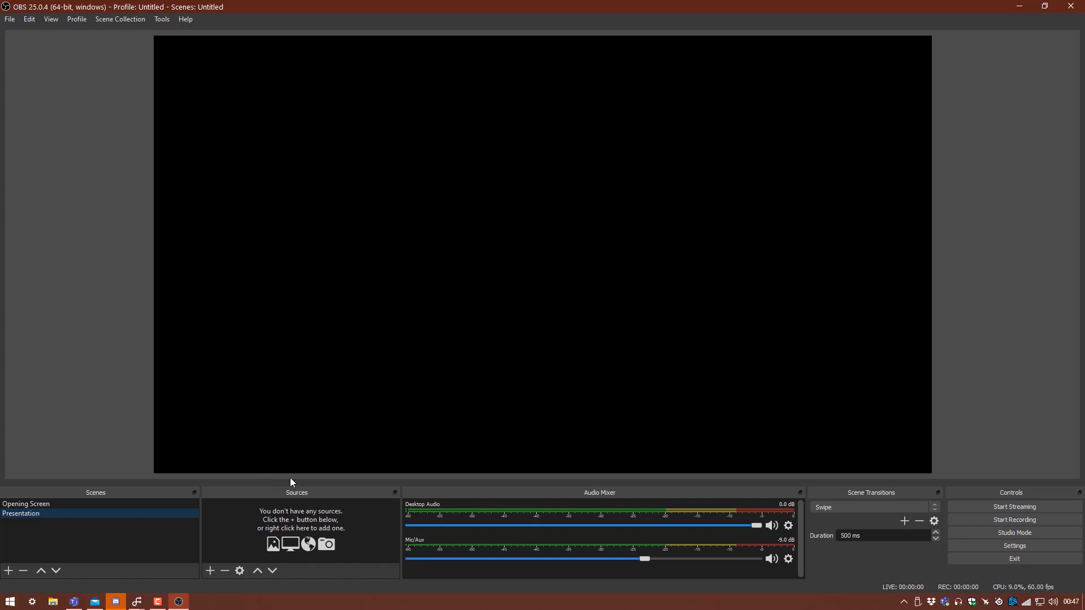
Add a new video capture device source named WEBCAM to the Presentation scene.
click(212, 571)
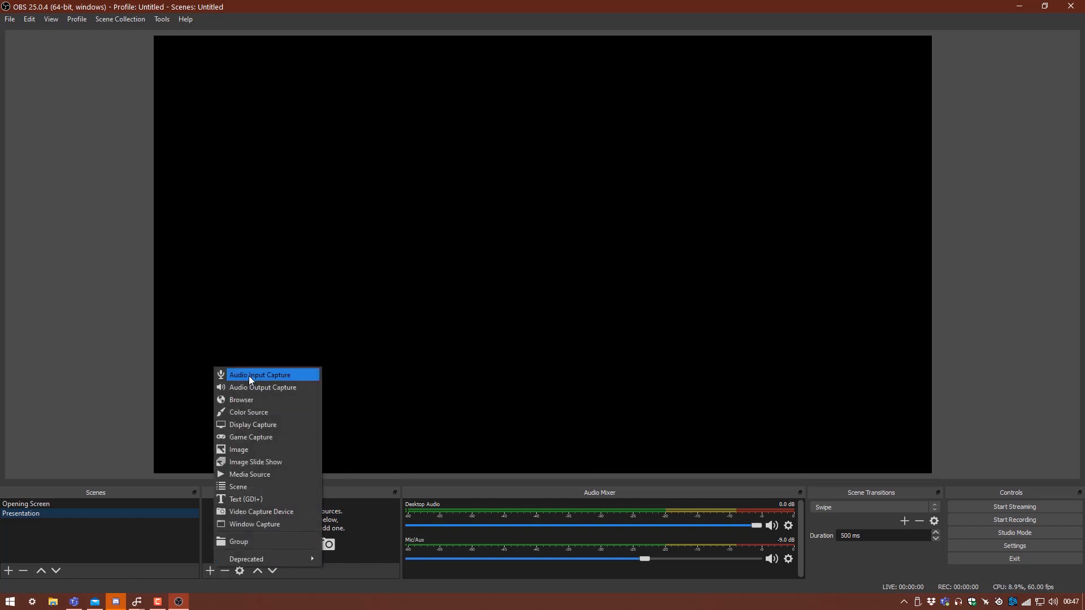
click(264, 513)
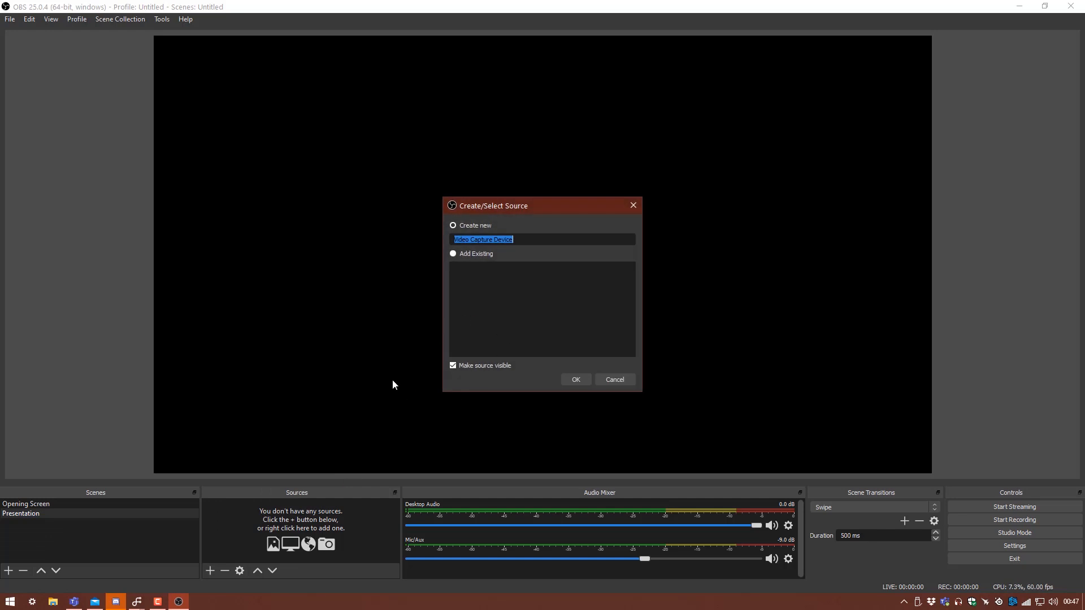
text(WEBCAM)
click(576, 379)
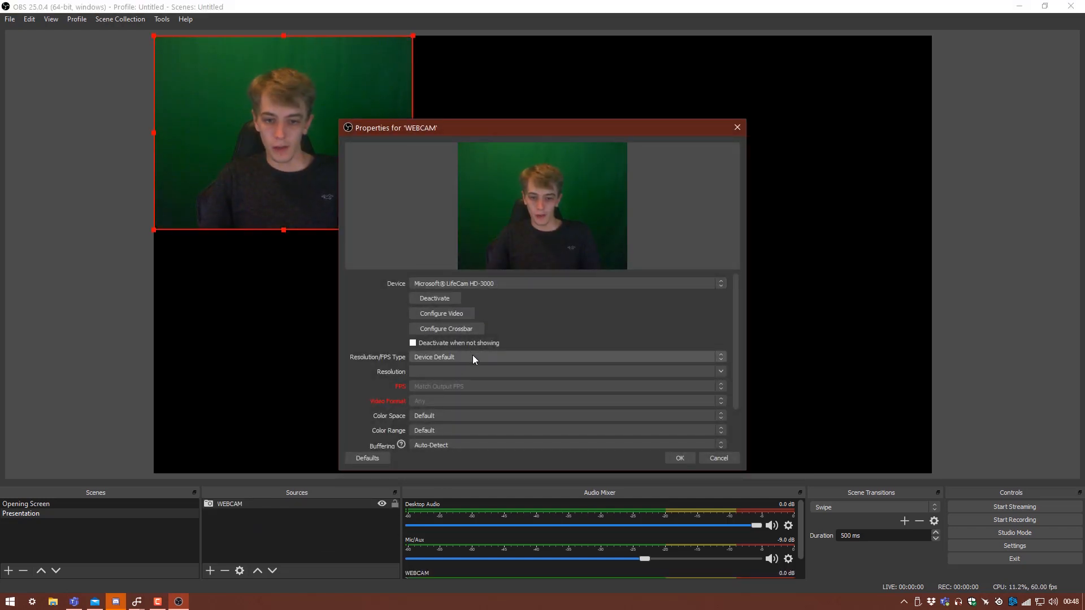
Configure the WEBCAM source with a custom resolution of 1280x720 and apply its properties.
click(472, 355)
click(440, 373)
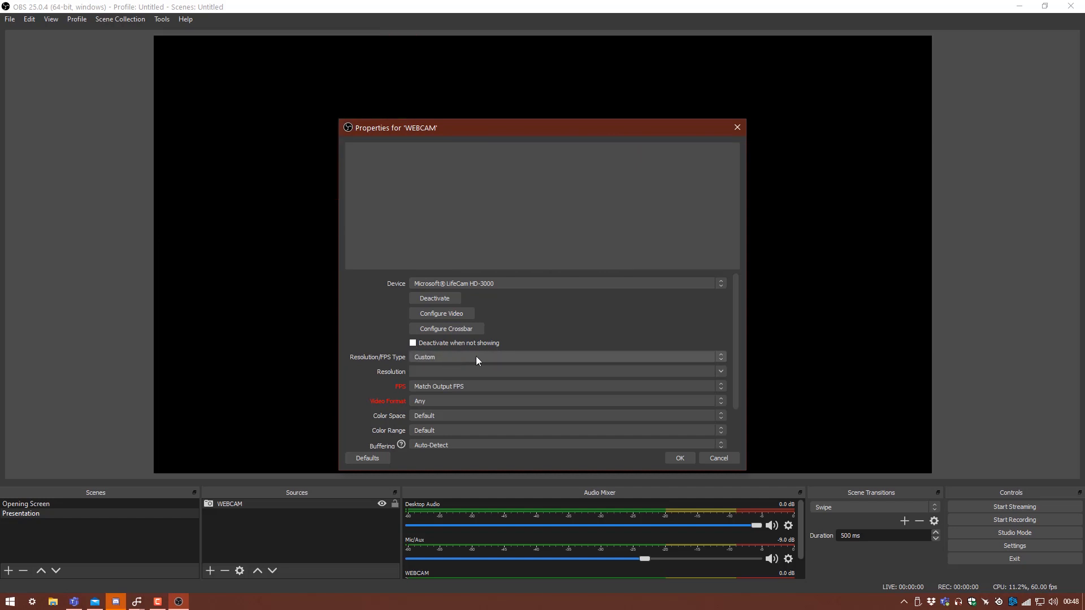
click(721, 371)
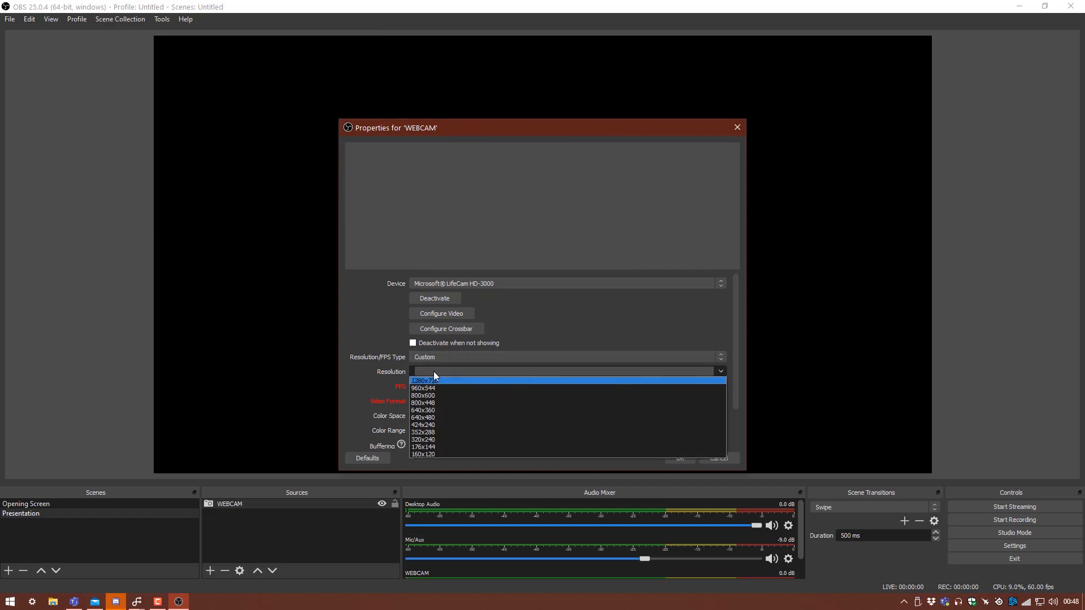
click(434, 381)
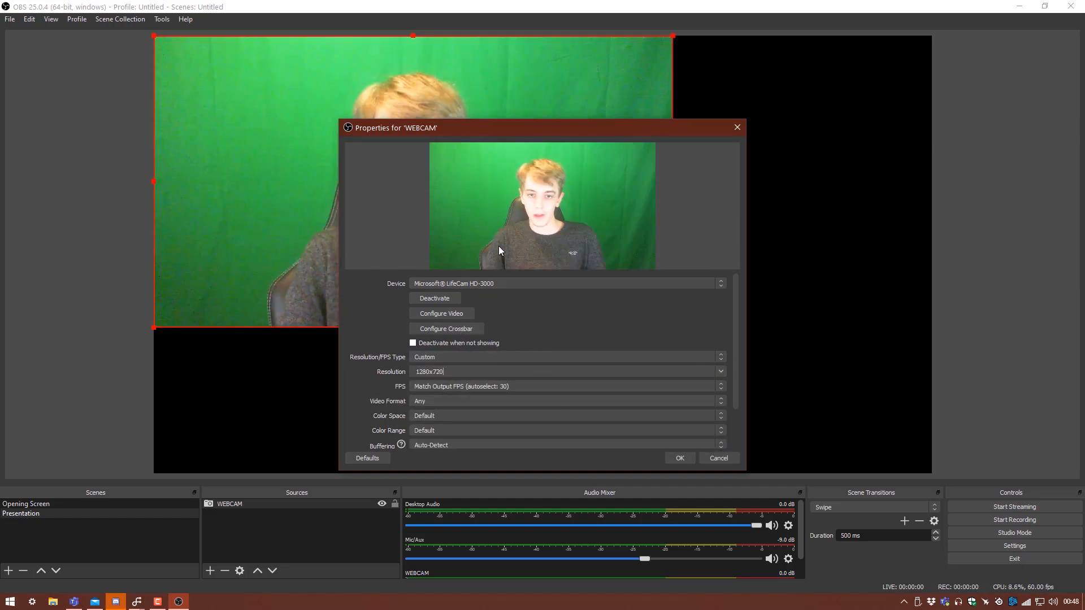
click(679, 457)
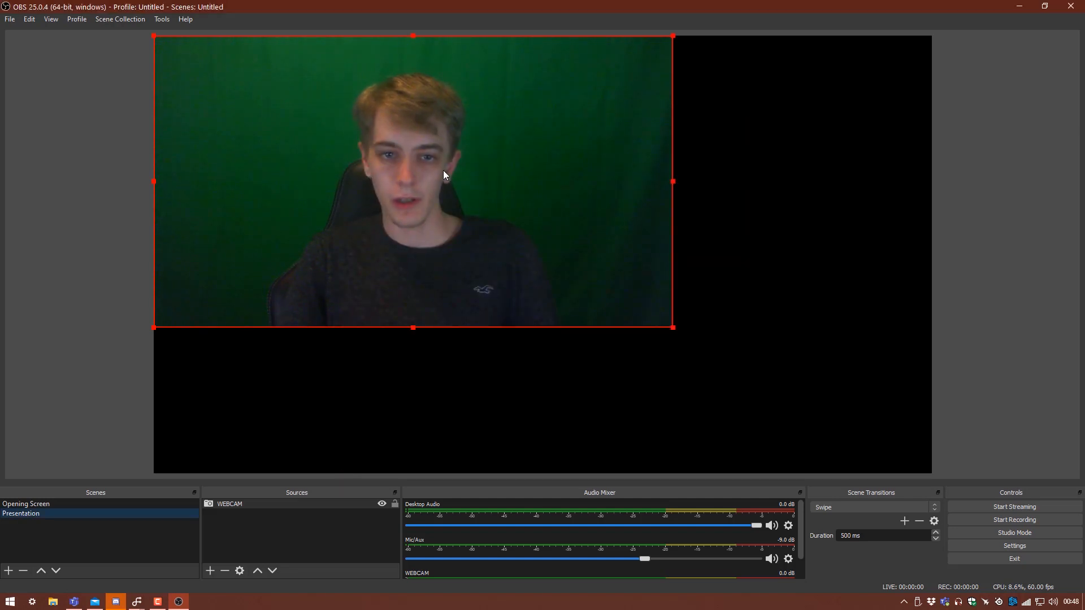
Move the webcam picture to the lower-right area of the canvas and shrink it to a small overlay along the lower edge.
drag(443, 173, 659, 313)
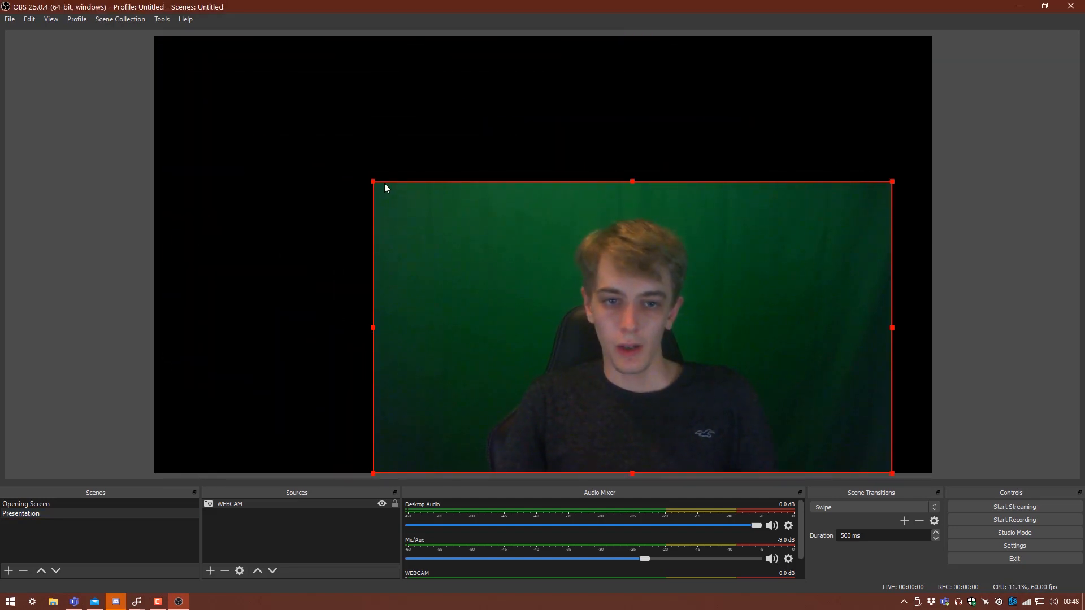
drag(373, 182, 674, 351)
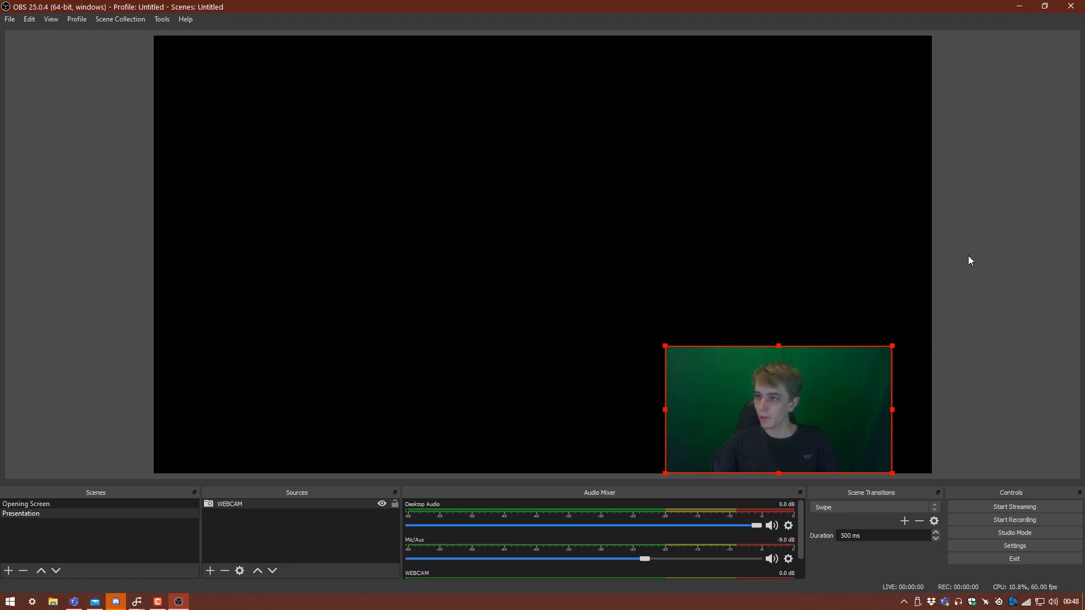
click(961, 227)
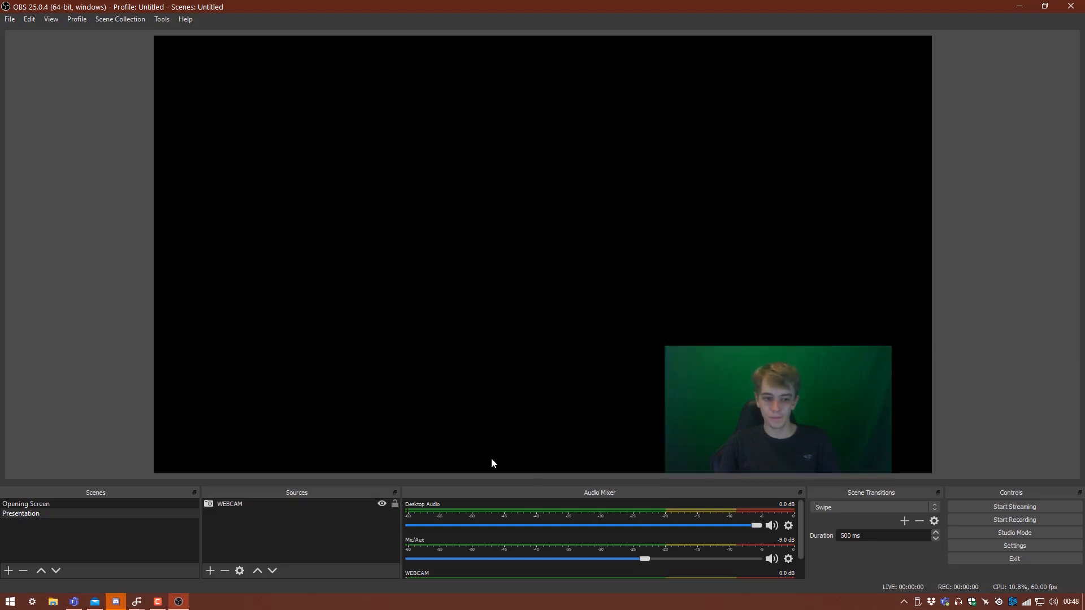
click(777, 388)
drag(663, 346, 701, 367)
click(1057, 348)
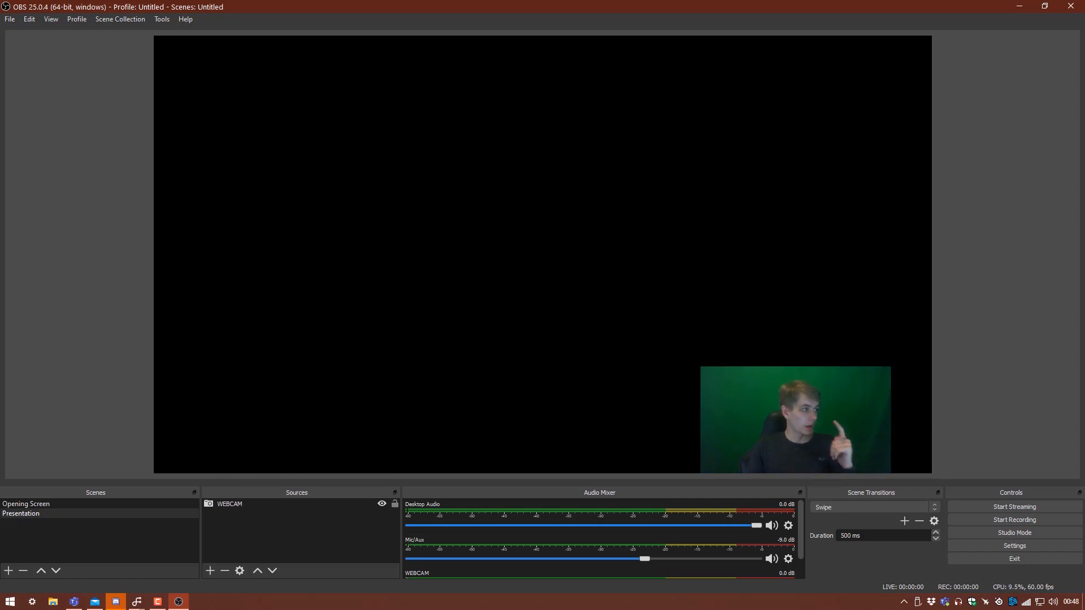
Switch to Microsoft Teams, view the second slide of Used in OBS Blog.pptx and open the presentation in the browser.
key(alt+Tab)
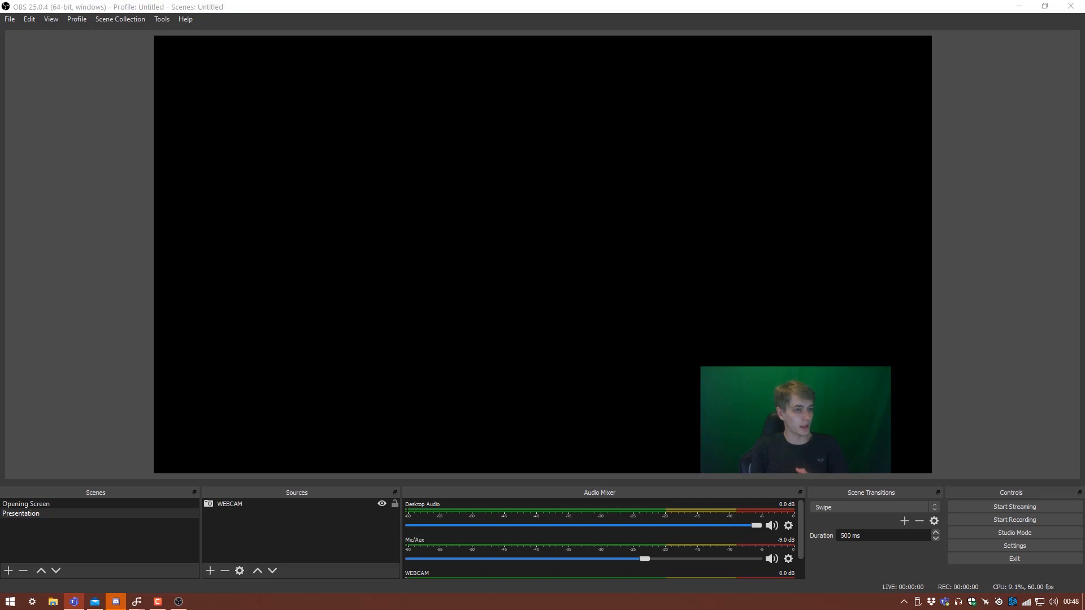
drag(2, 103, 887, 1)
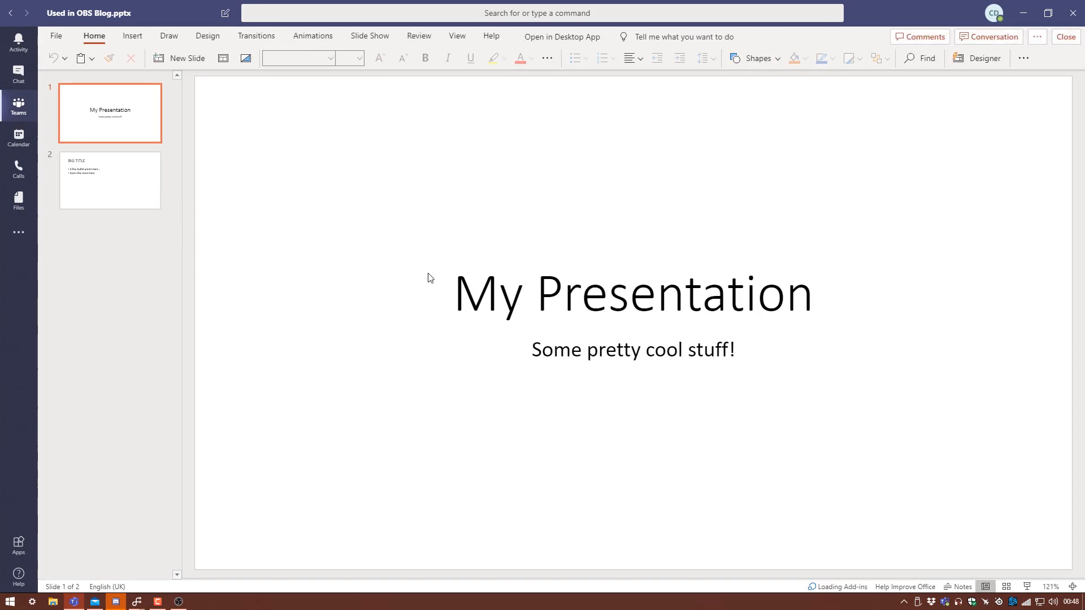
click(93, 179)
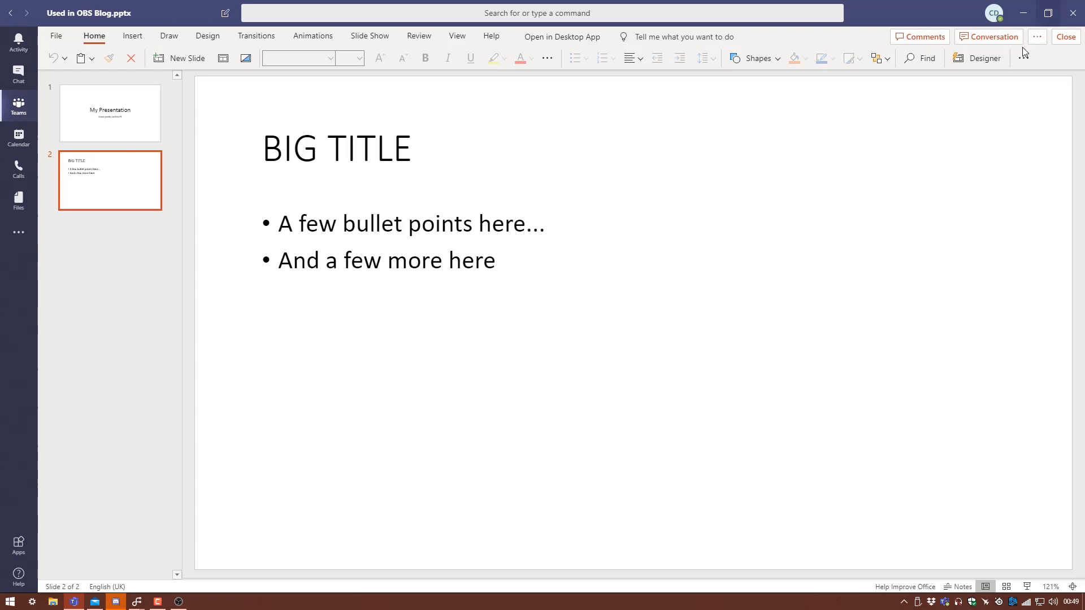
click(1036, 39)
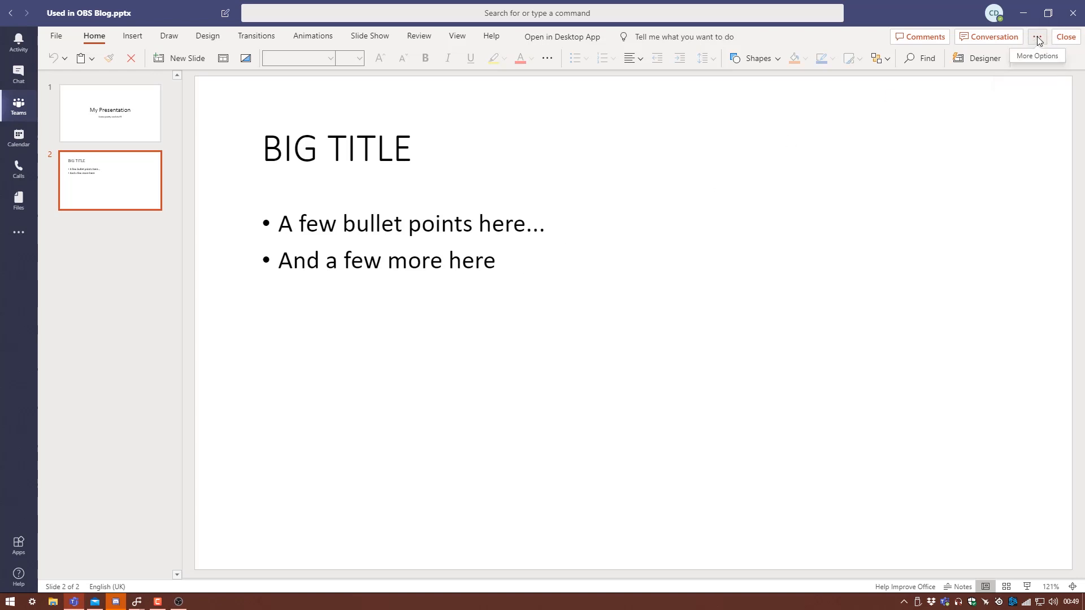
click(1037, 37)
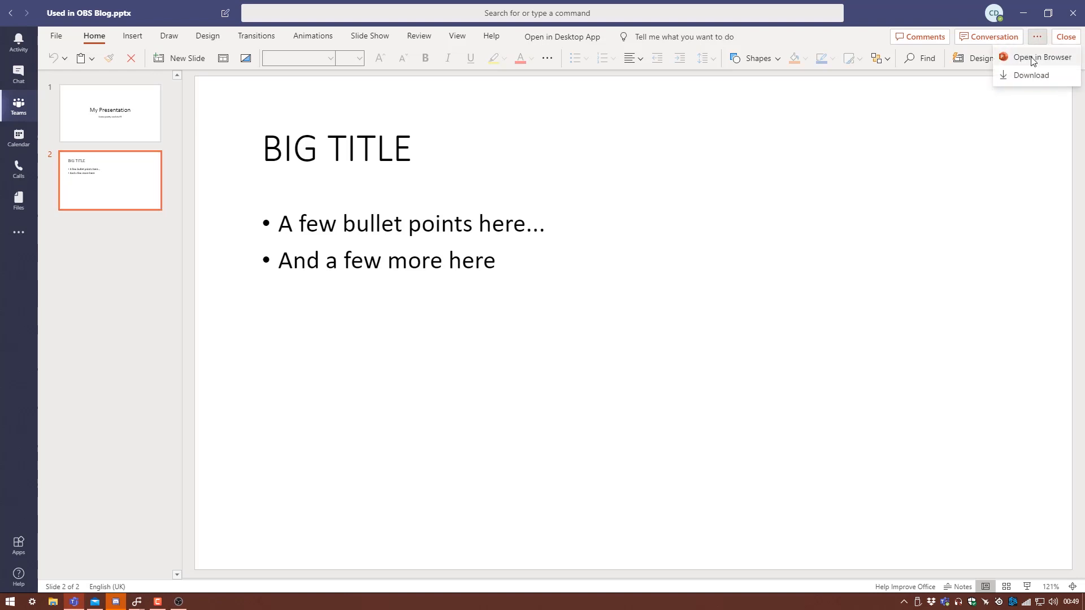
click(1033, 59)
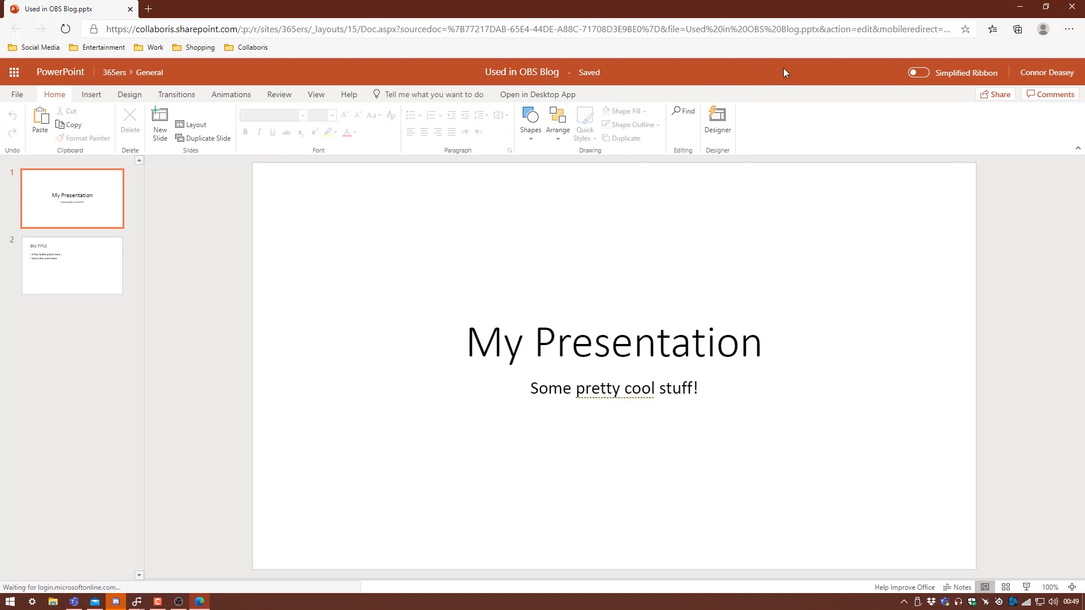
Copy the presentation's sharing link that lets people in Collaboris edit, and close the sharing dialog.
click(997, 96)
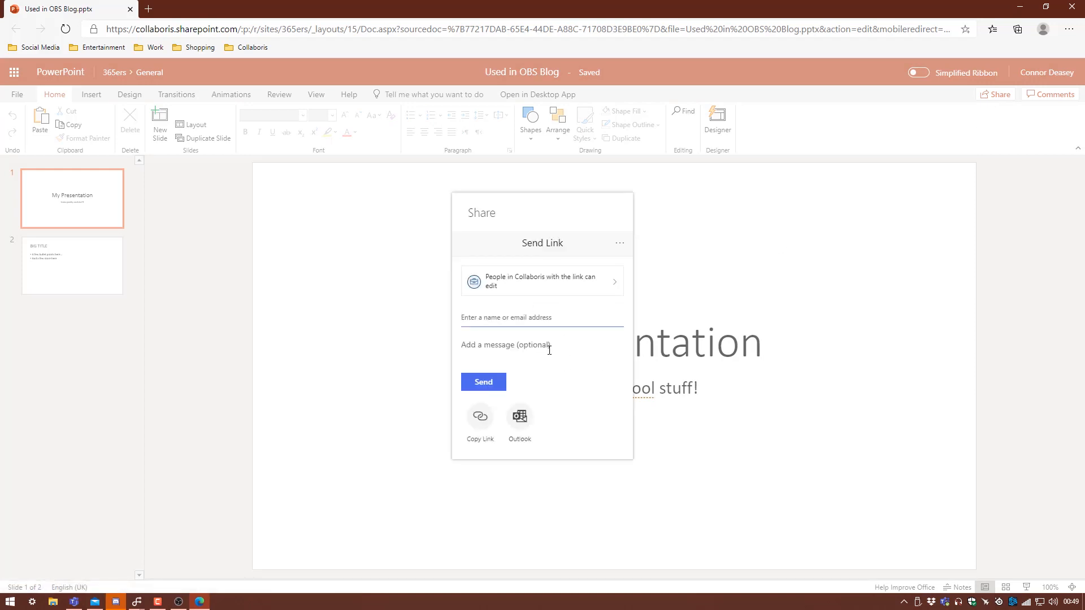
click(487, 421)
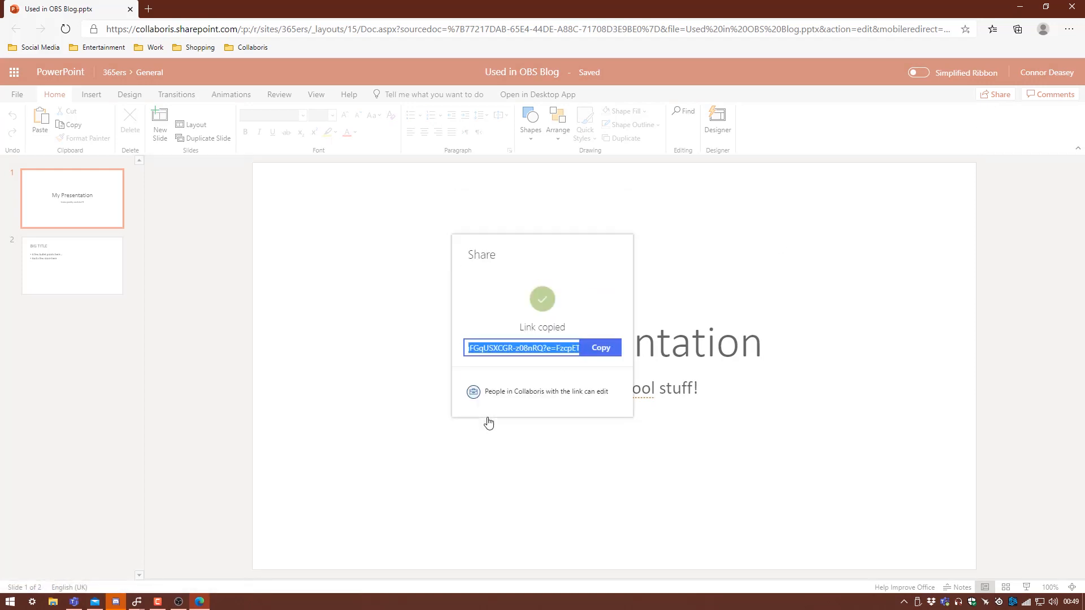
click(592, 349)
click(602, 349)
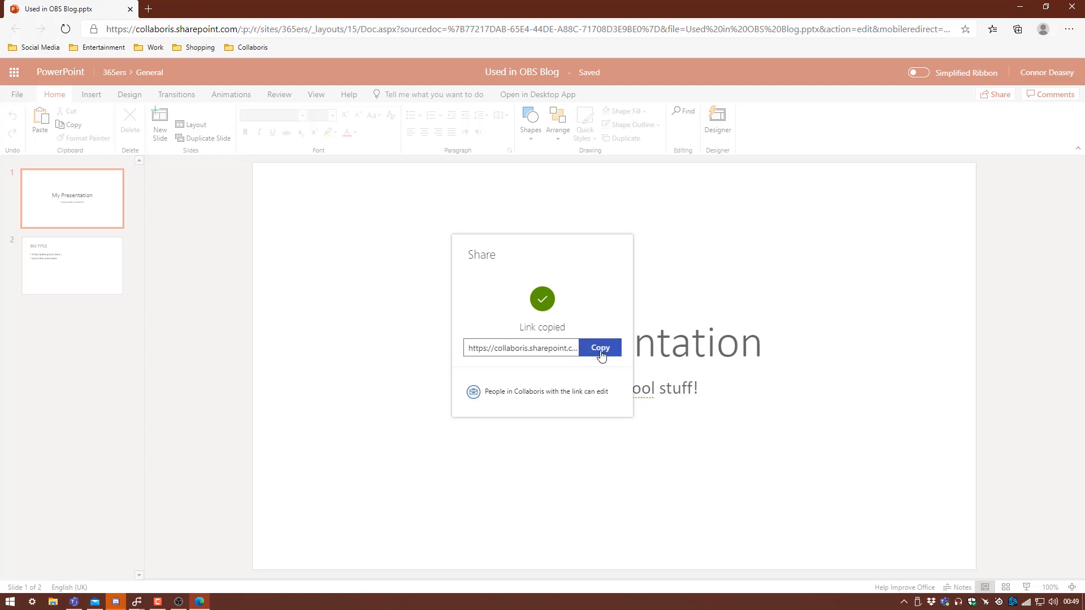
click(805, 275)
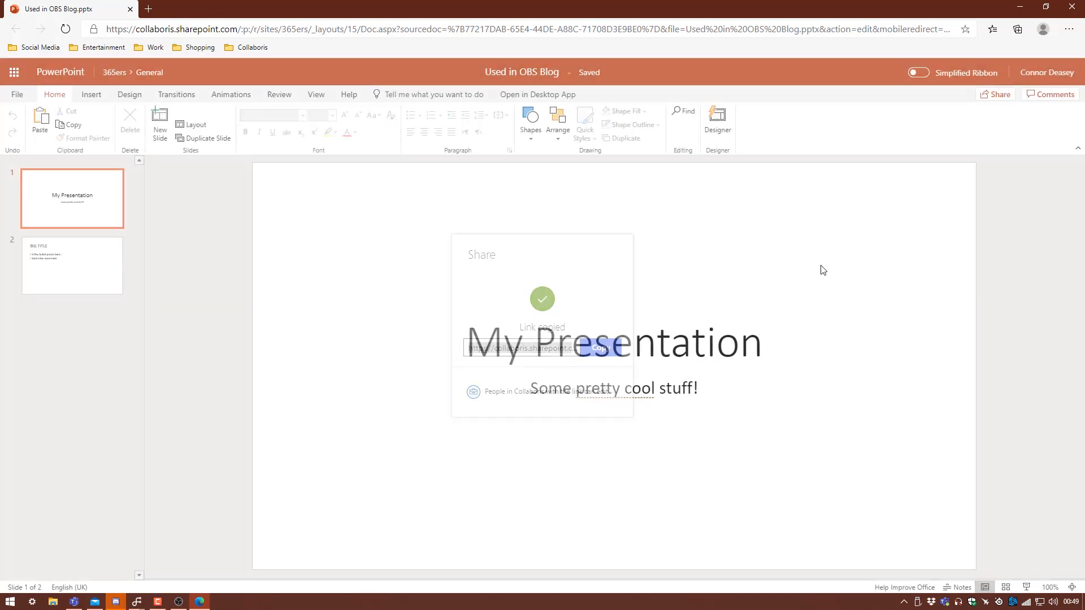
click(997, 95)
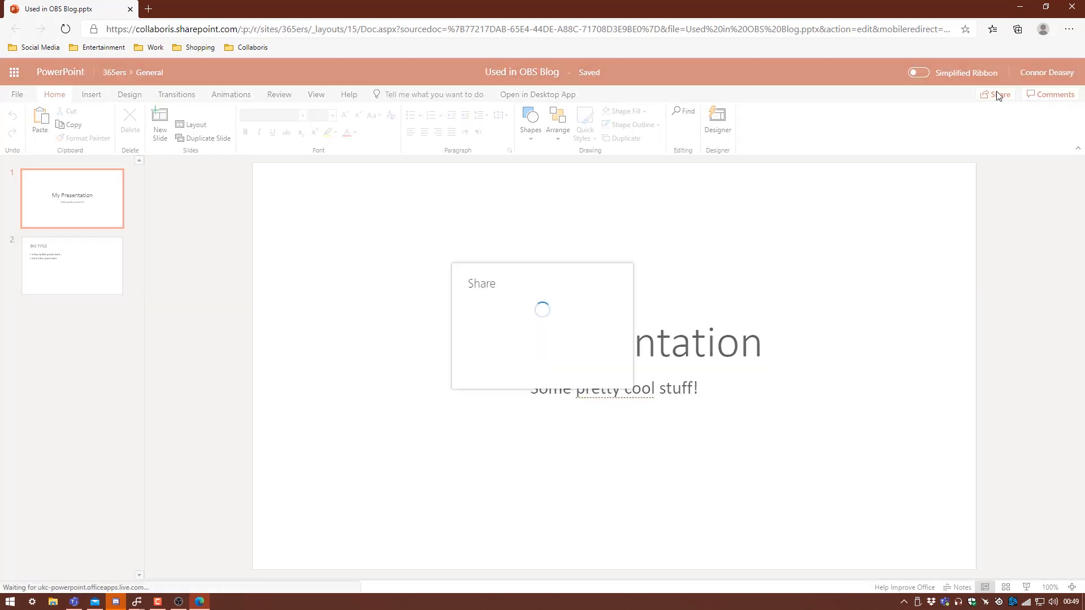
click(616, 189)
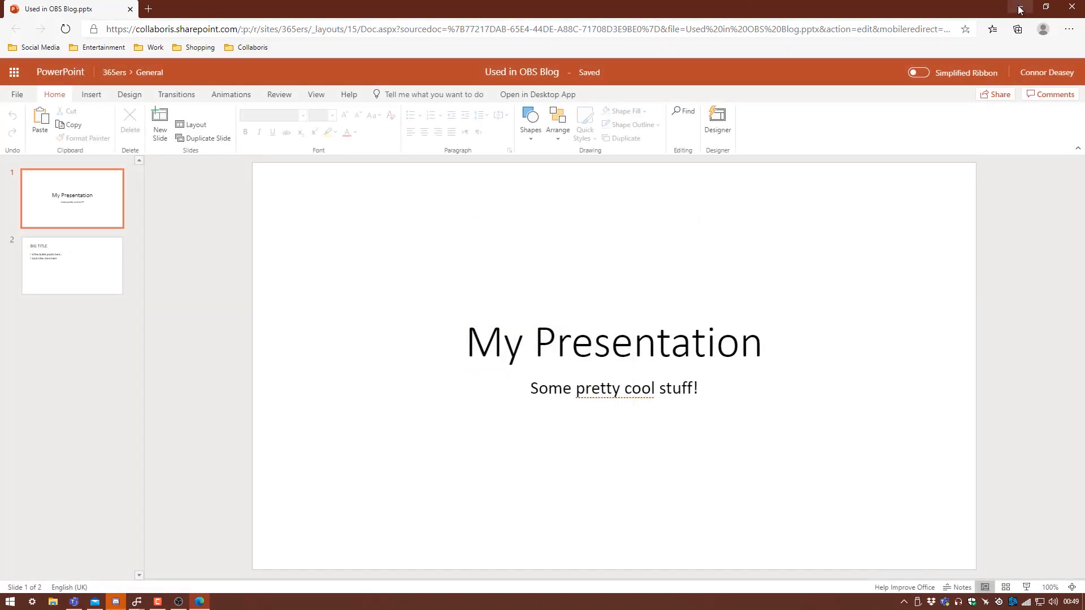
Close the browser, dismiss the PowerPoint notice in Teams, move the Teams window away and return to OBS.
click(1066, 8)
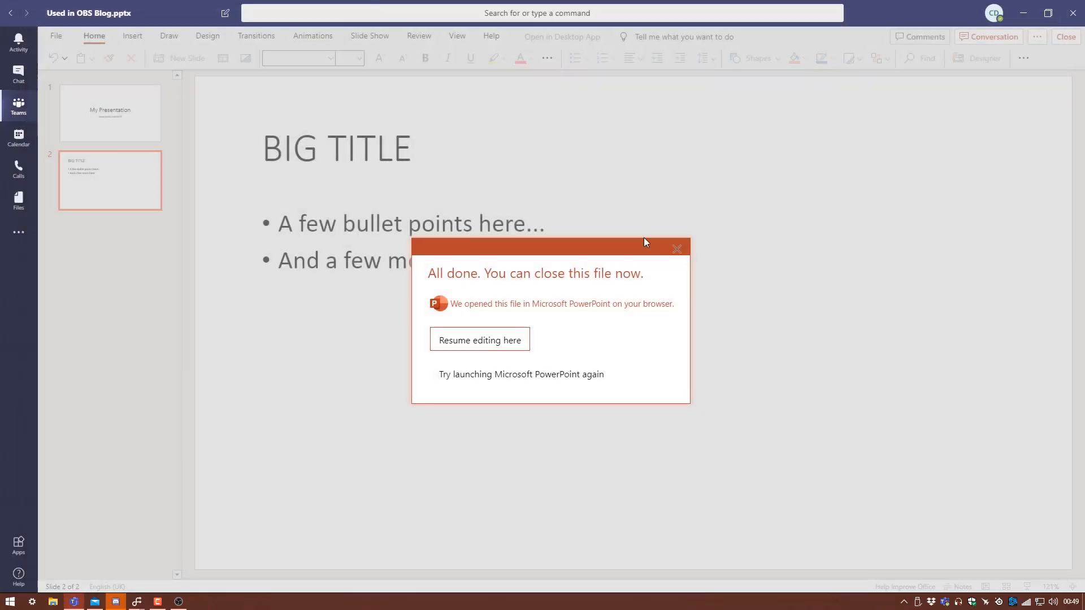
click(677, 250)
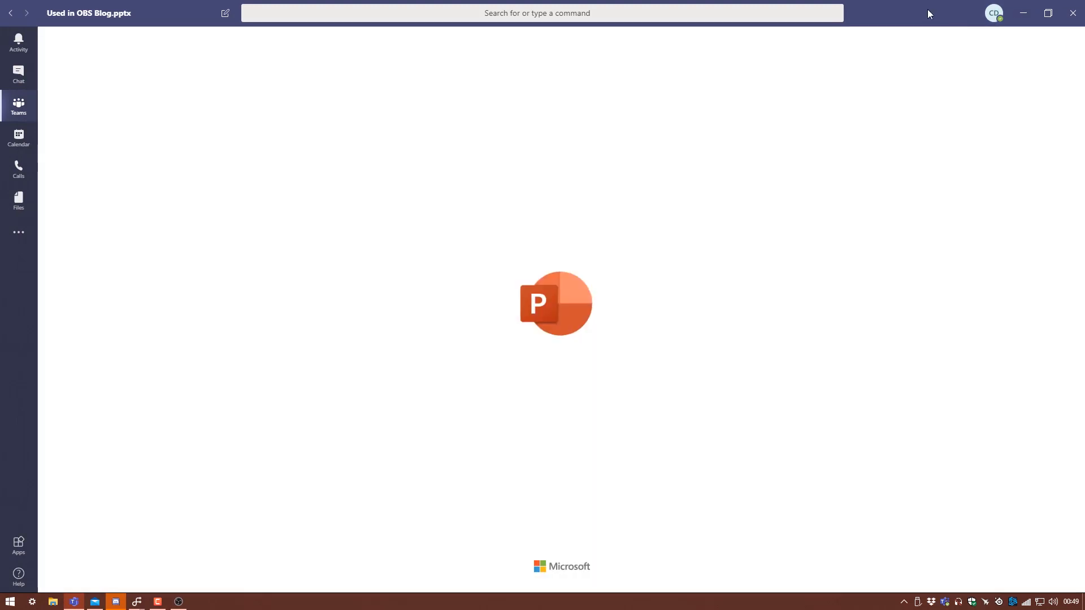
drag(927, 9, 2, 181)
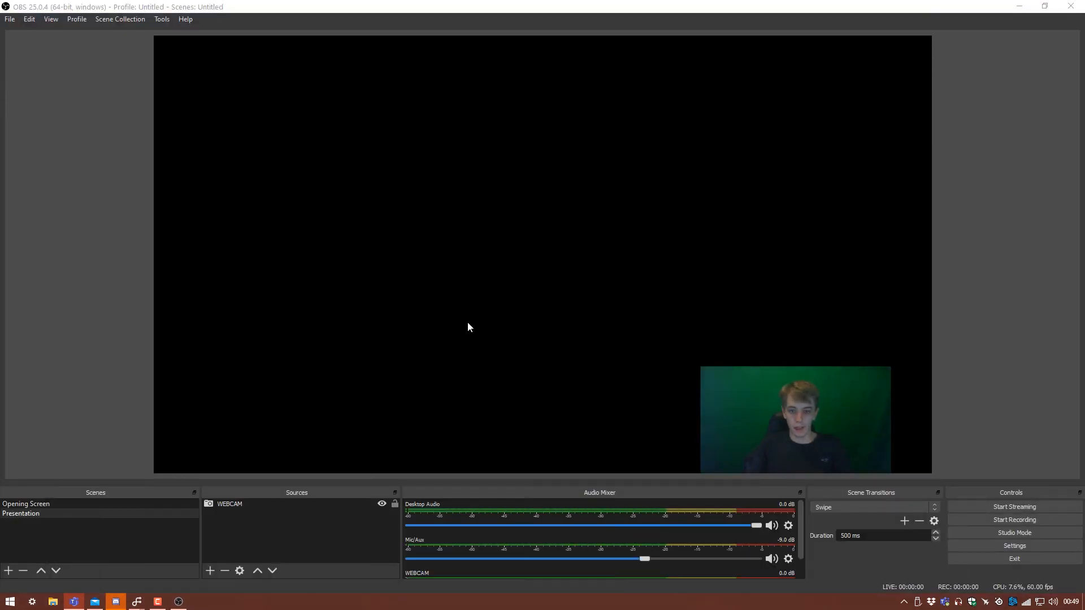
click(230, 528)
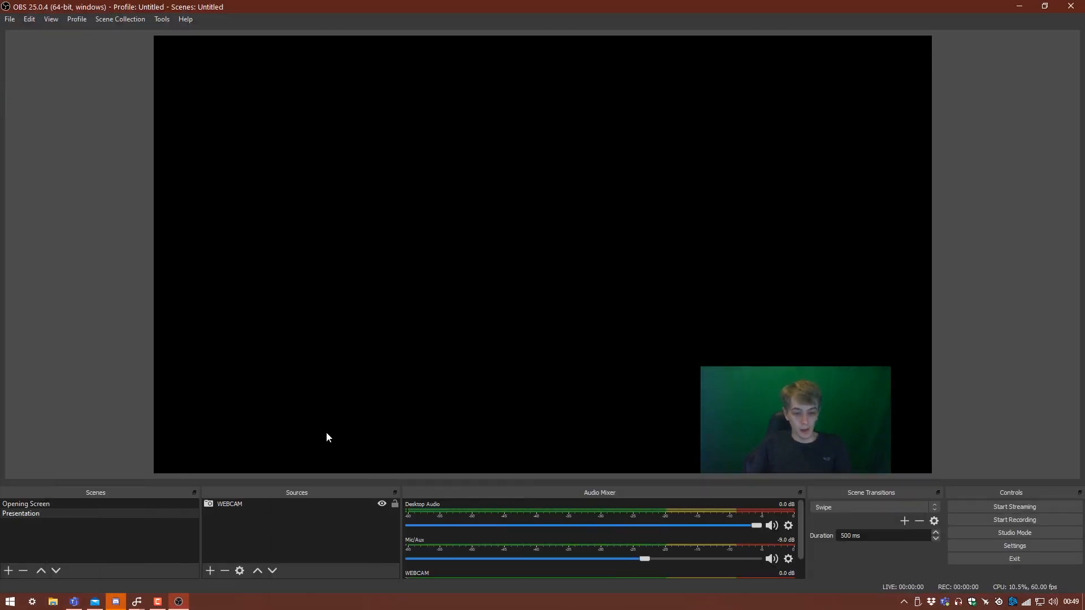
Start a new browser source in the Presentation scene and try to name it Presentation.
click(210, 570)
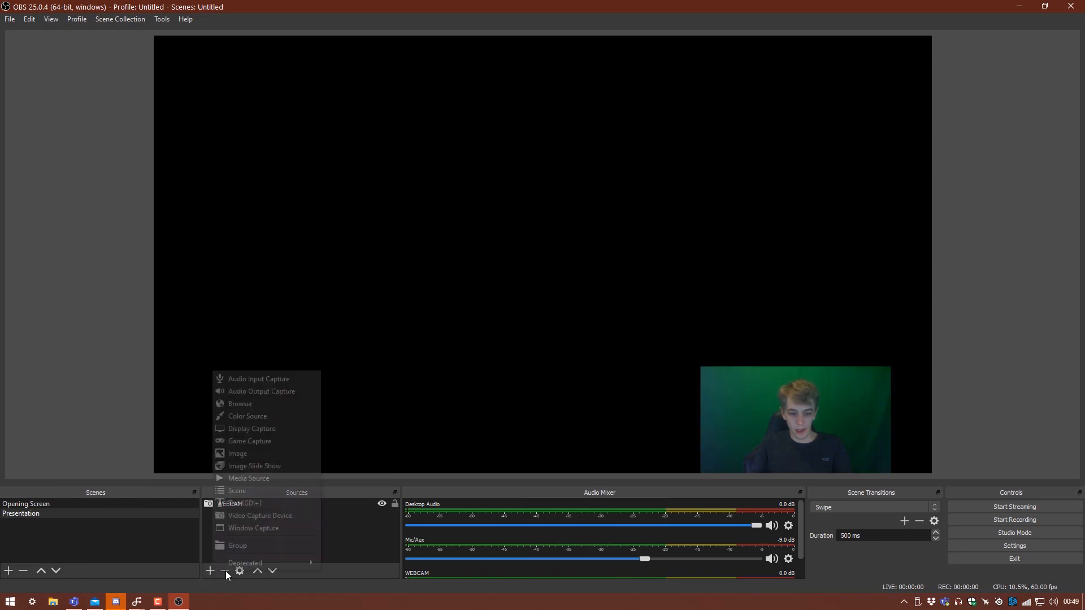
click(294, 401)
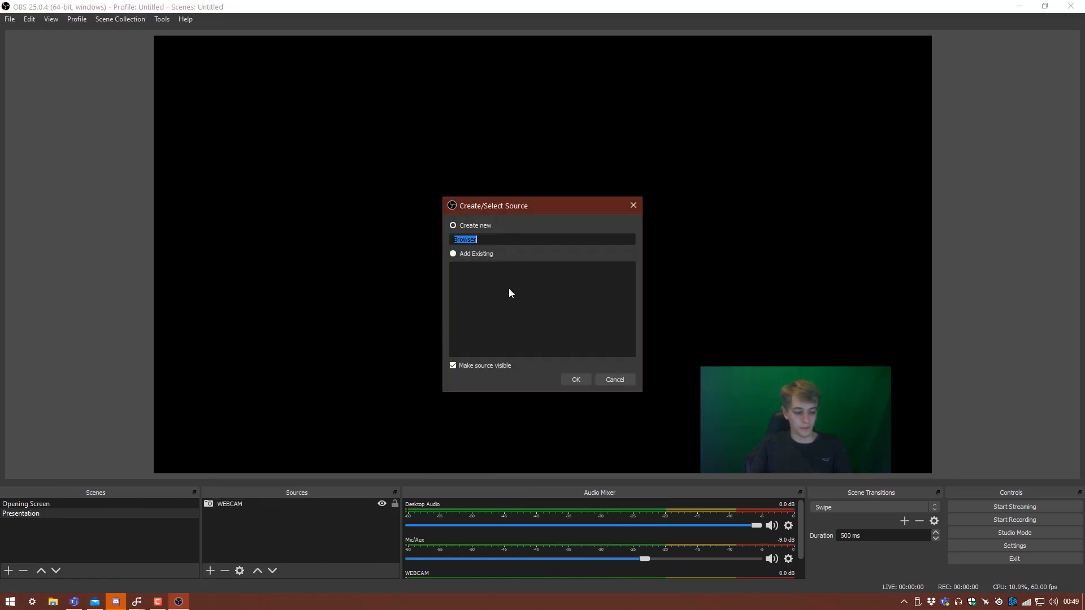
text(P)
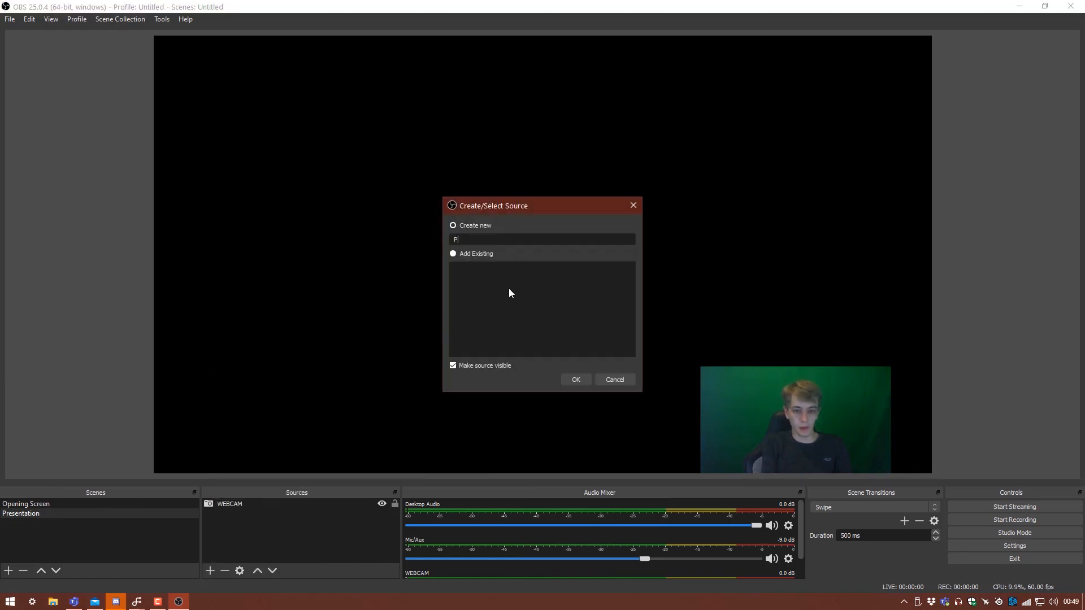
text(resentation)
key(Return)
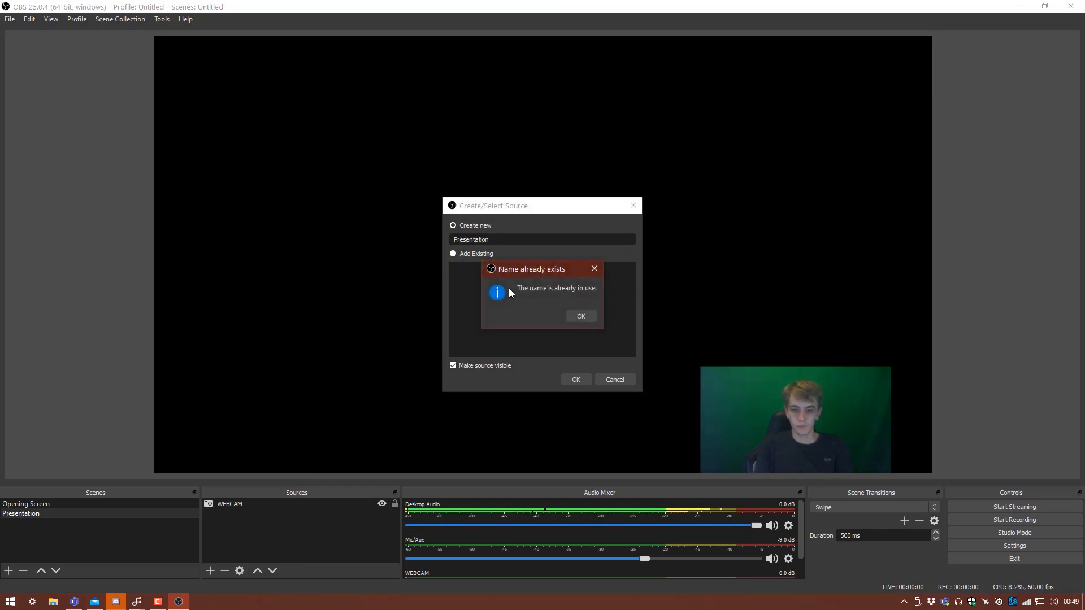
click(580, 318)
Name the new browser source PowerPoint and create it.
drag(503, 241, 364, 252)
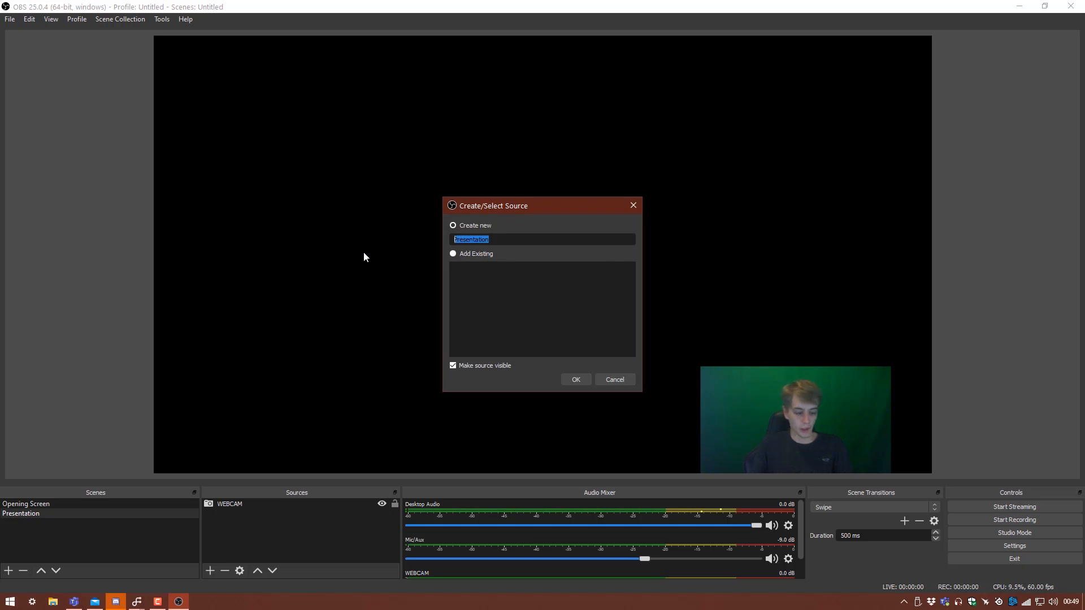
text(P)
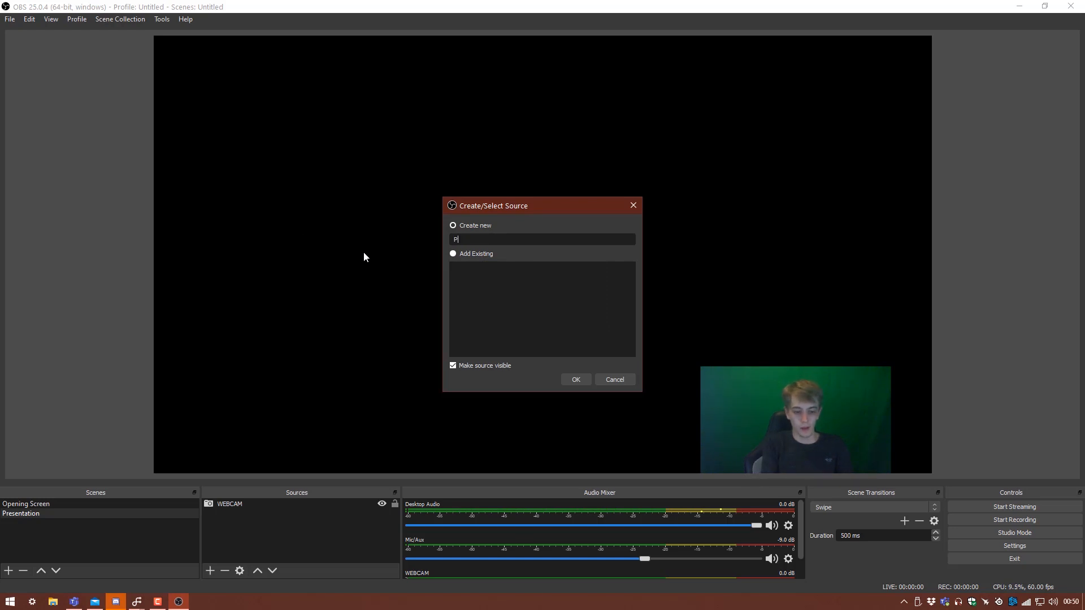
text(owerPoint)
key(Return)
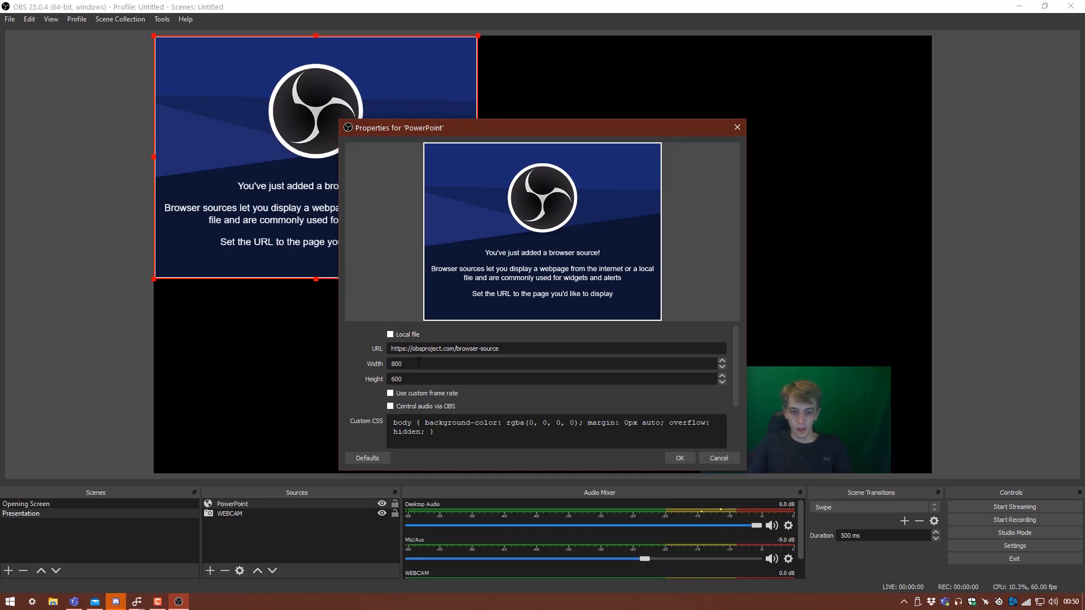
Set the PowerPoint browser source to 1920 wide by 1080 high, paste the presentation's sharing link as its URL, and confirm.
drag(440, 365, 259, 351)
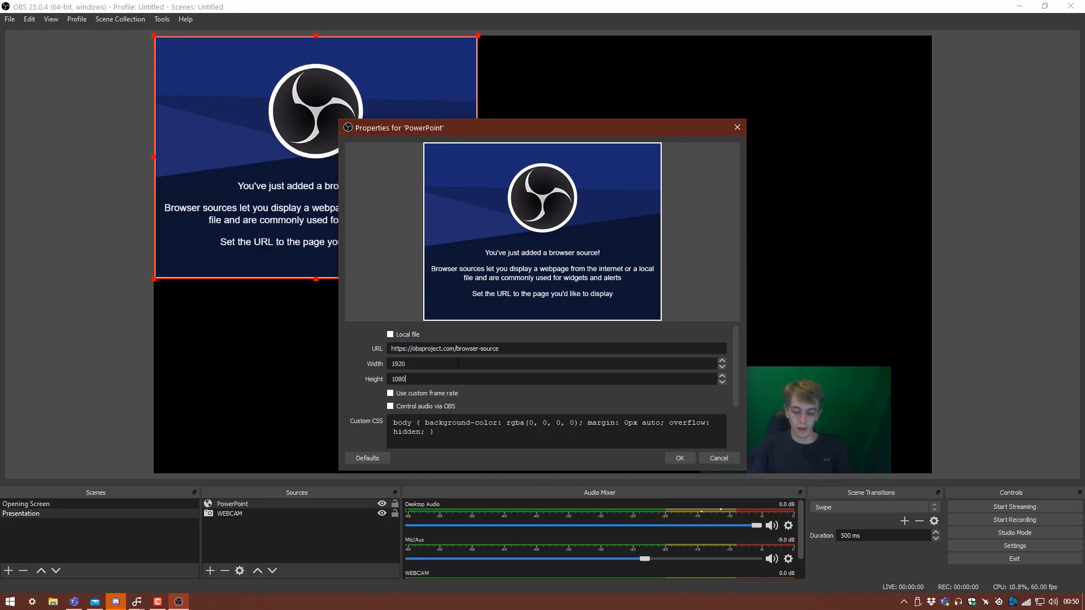
click(547, 331)
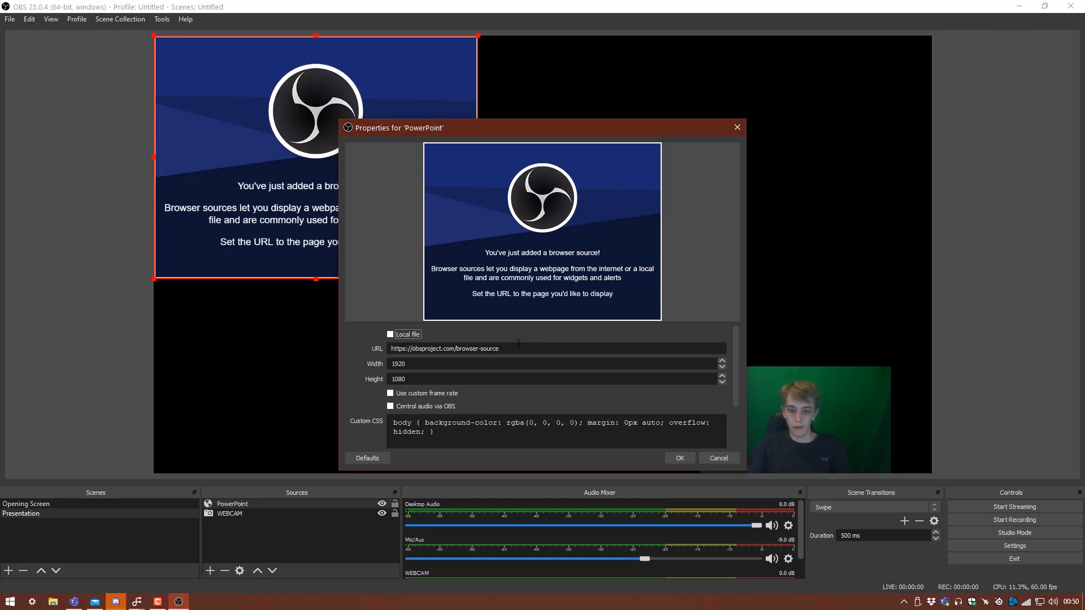
key(Tab)
key(ctrl+v)
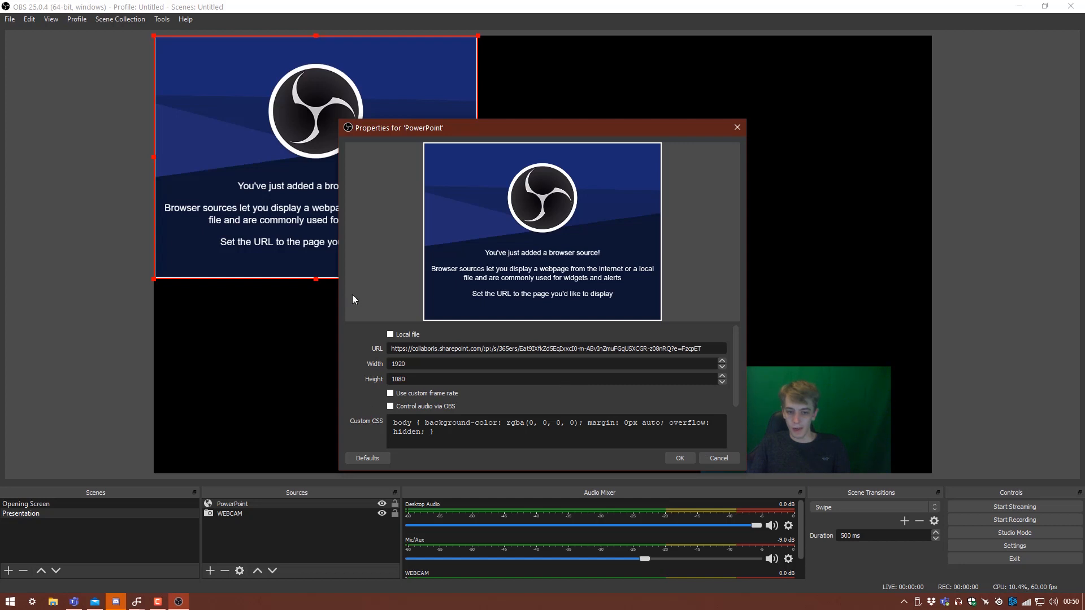
click(679, 459)
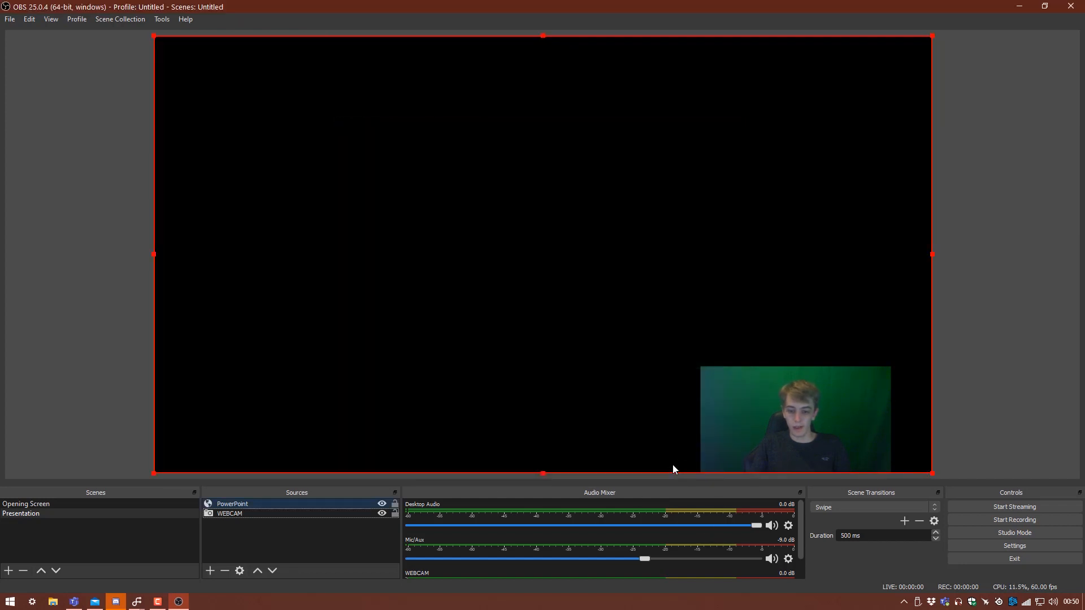
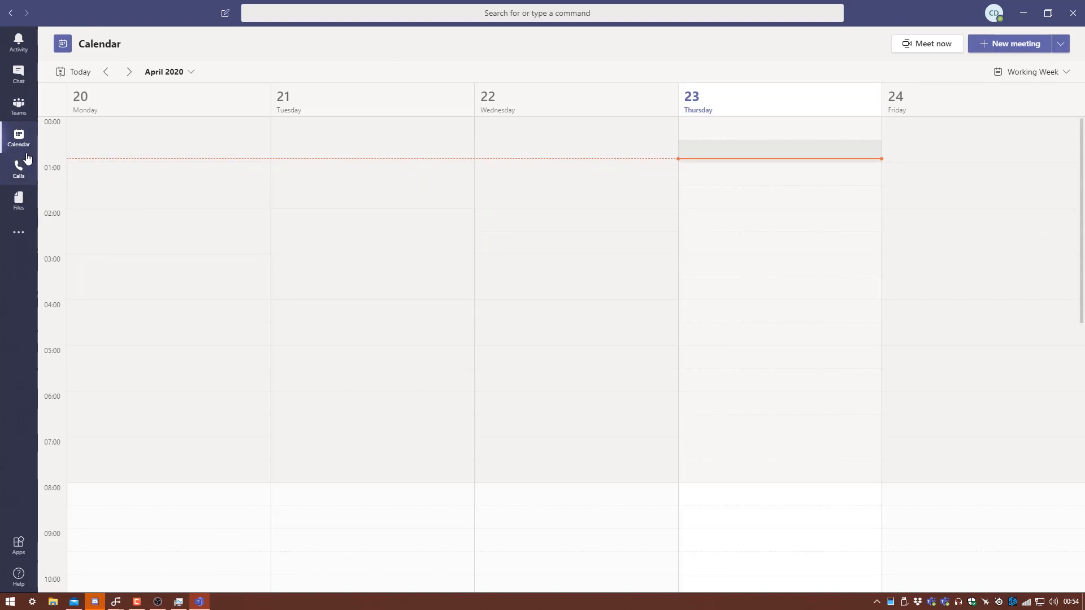
Start an instant meeting in Teams and arrange the Teams pre-join window side by side with OBS.
click(915, 50)
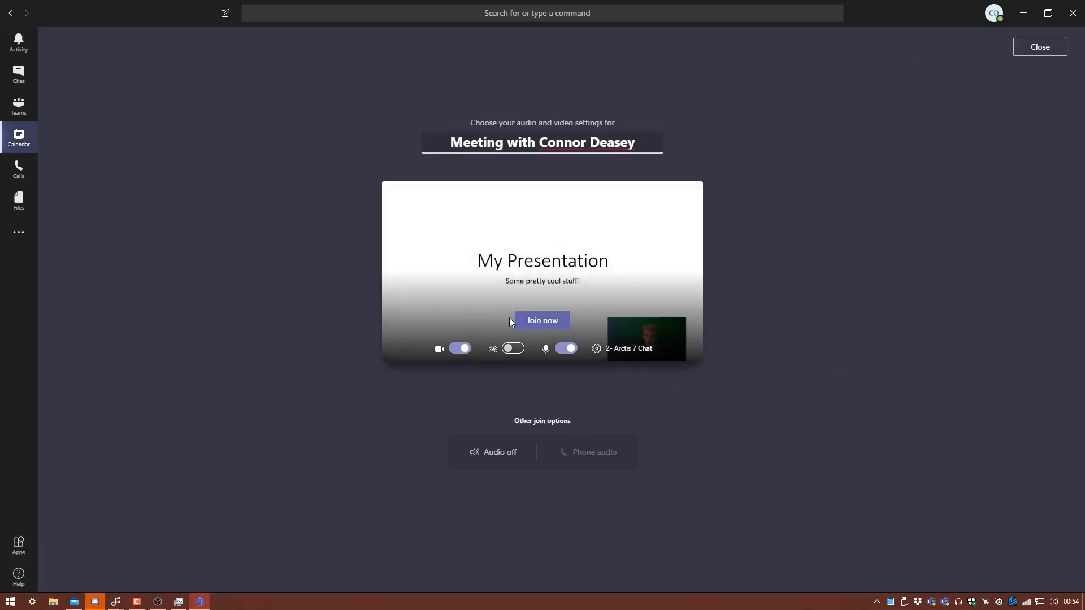
drag(873, 16, 0, 114)
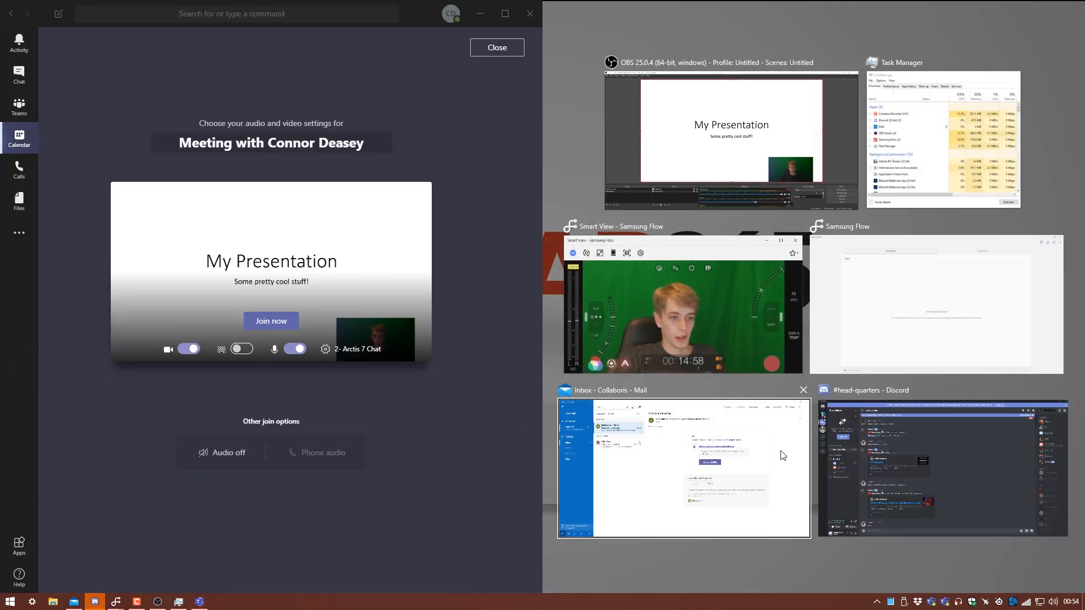
click(706, 151)
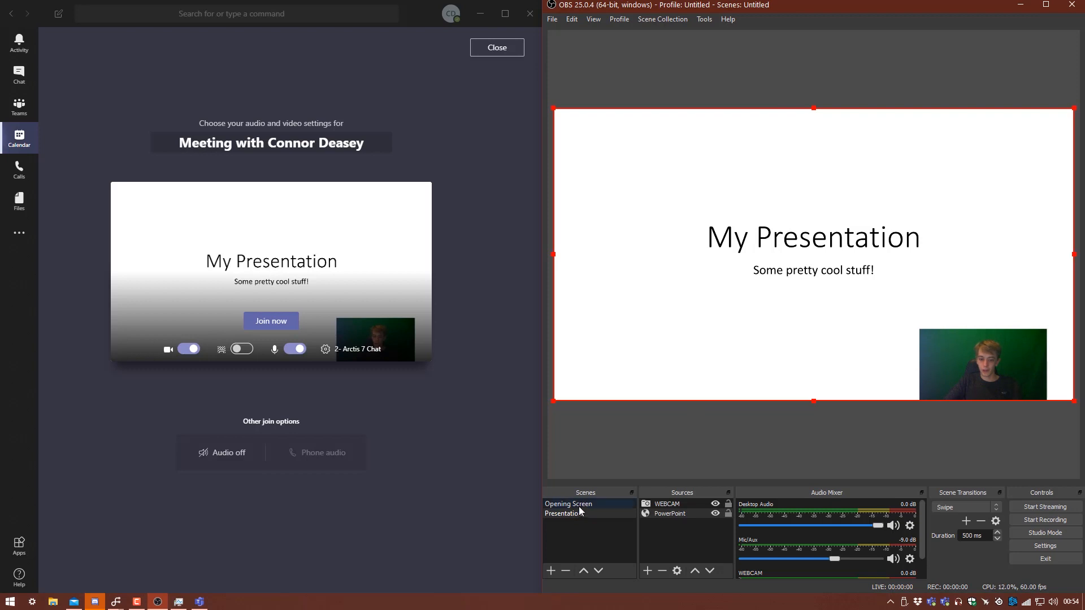
Add a new scene named blank.
click(551, 570)
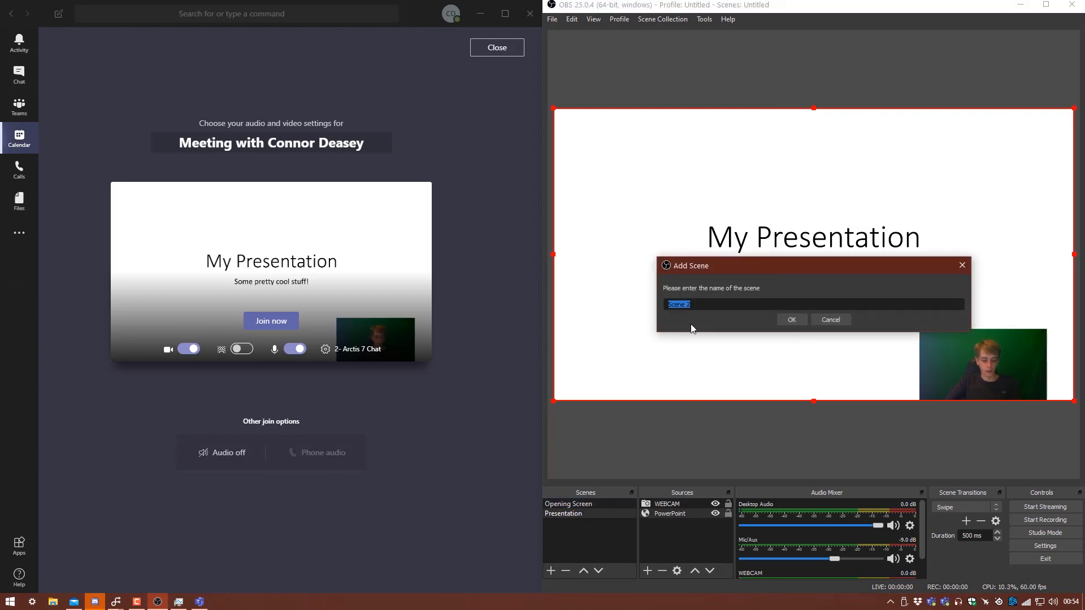
text(blank)
key(Return)
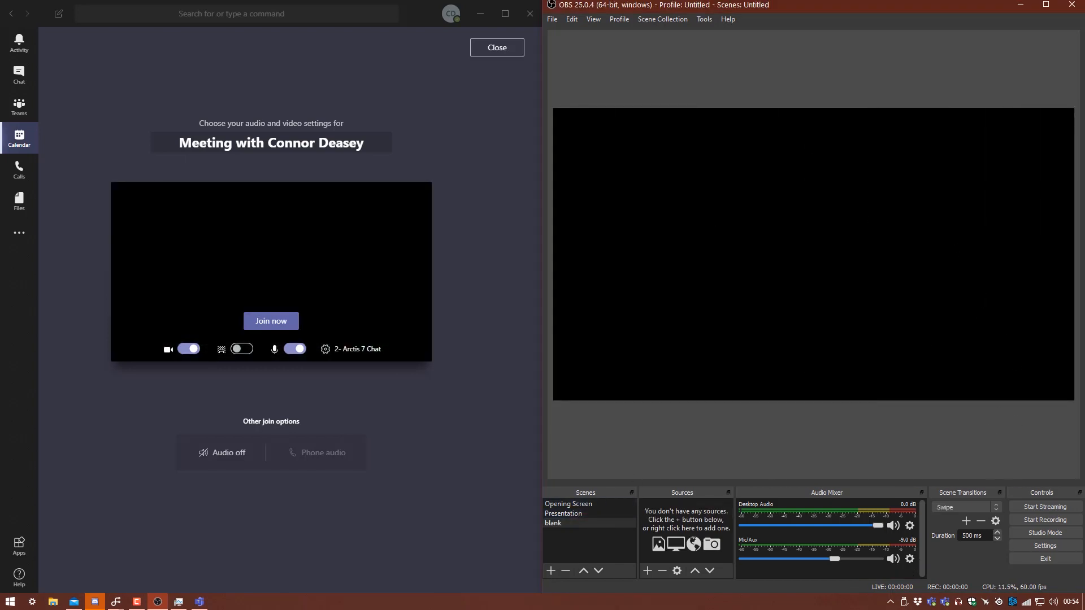
Switch between the Opening Screen, Presentation and blank scenes to check the Teams camera preview, finishing on Opening Screen.
click(567, 512)
key(Up)
click(587, 513)
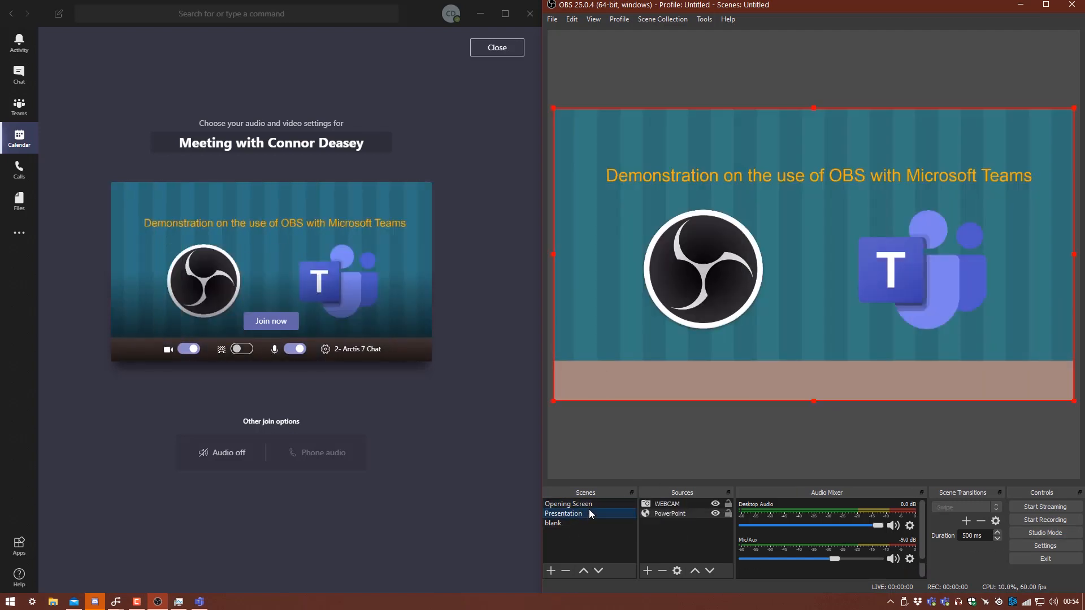
click(588, 523)
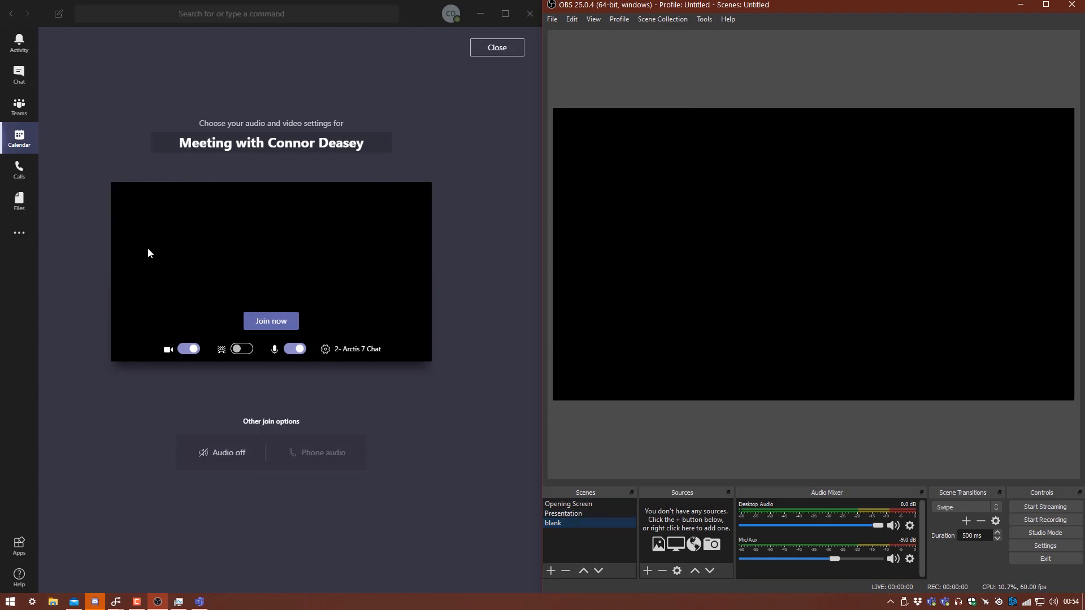
click(582, 505)
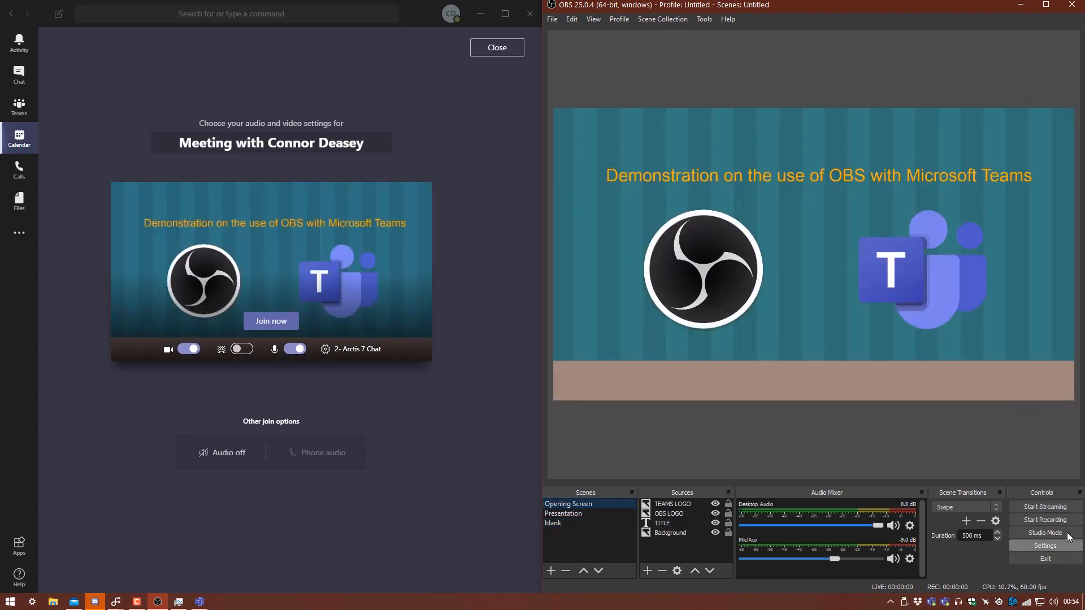
Close the settings without changes and turn on Studio Mode.
click(1044, 544)
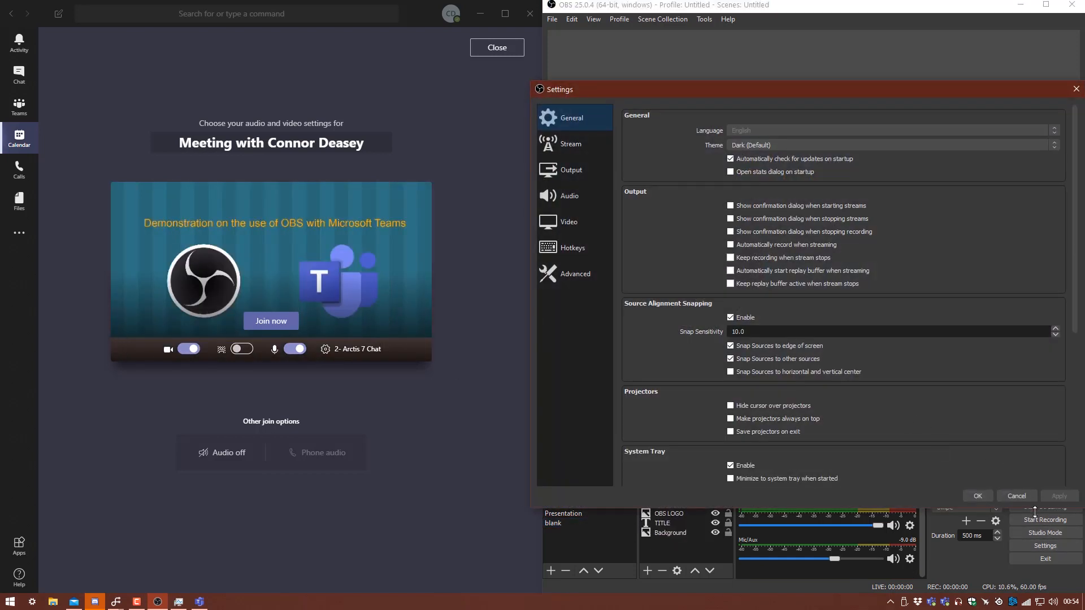
click(1039, 501)
click(1050, 534)
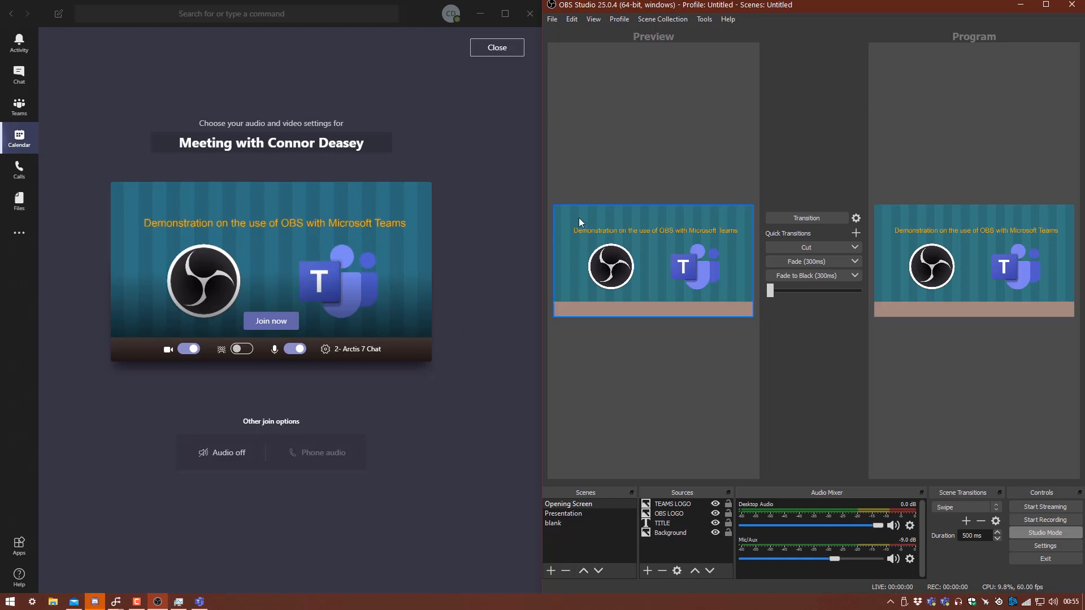
Load the Presentation scene into the preview, check its PowerPoint source in the interaction window, and transition the scene to the program output.
click(581, 514)
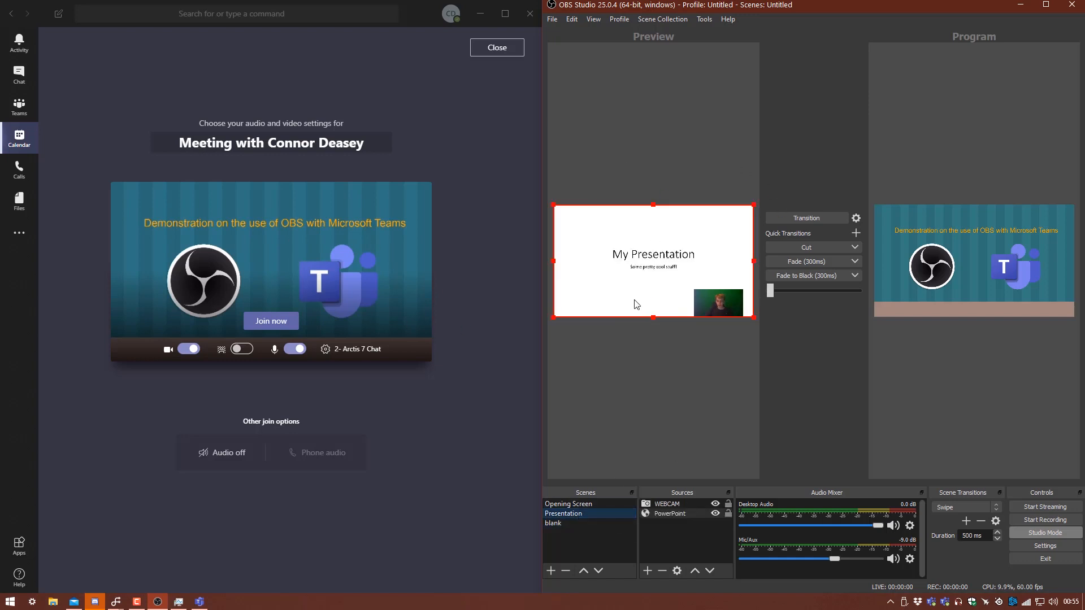
right_click(635, 266)
click(669, 332)
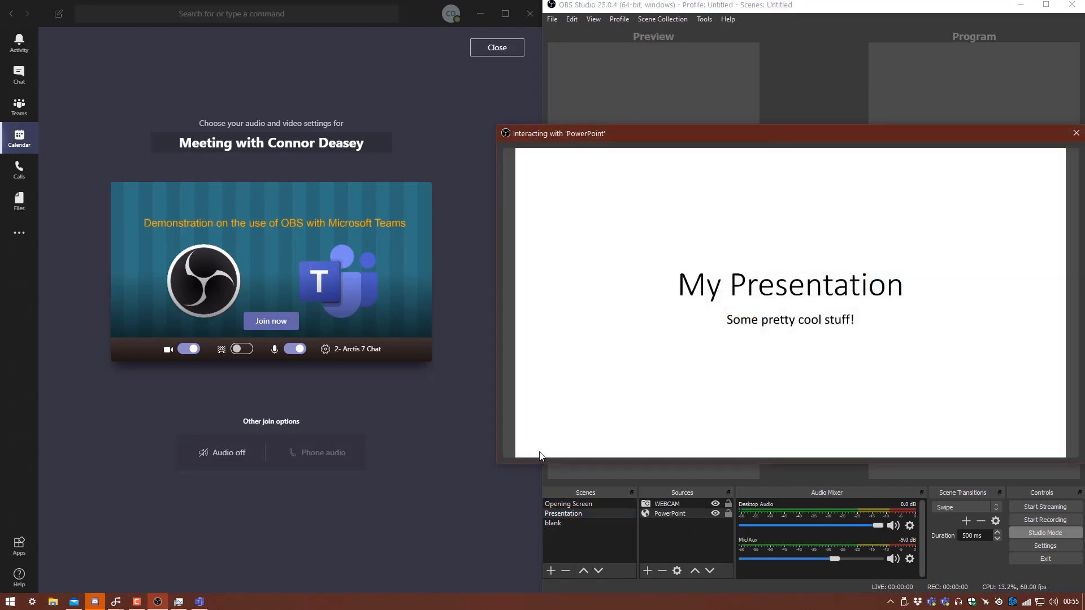
click(534, 451)
click(528, 449)
click(1076, 133)
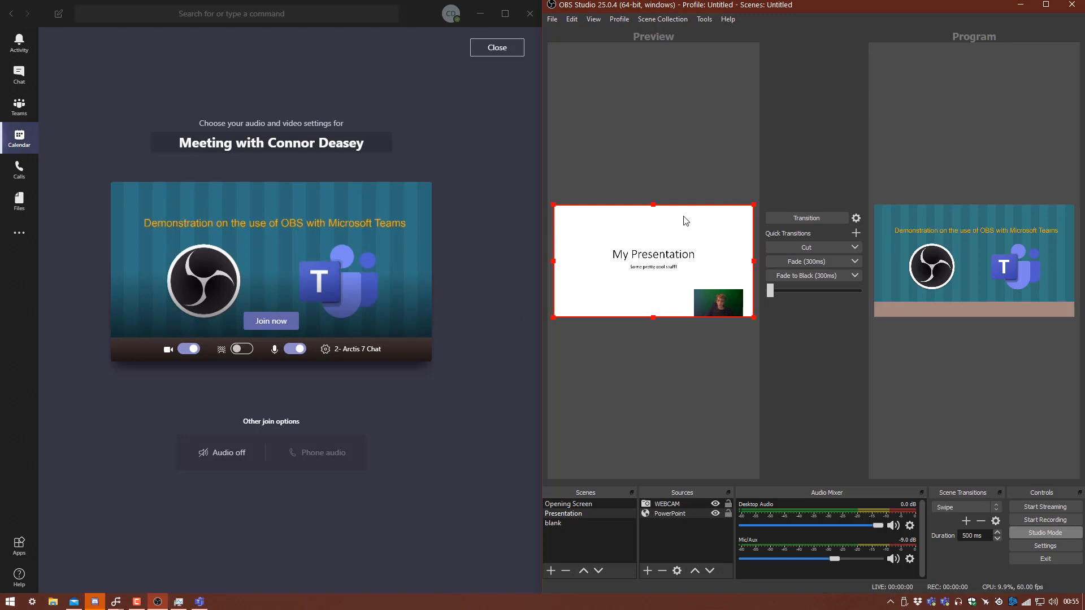
click(798, 219)
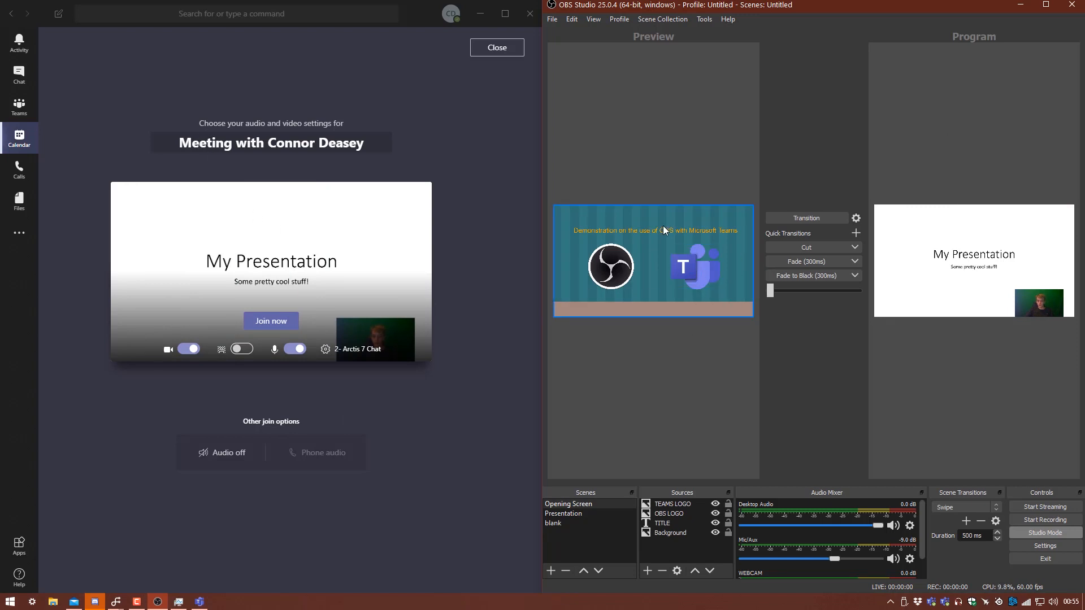
Load the blank scene into the preview and add the existing WEBCAM video capture device to it.
click(565, 523)
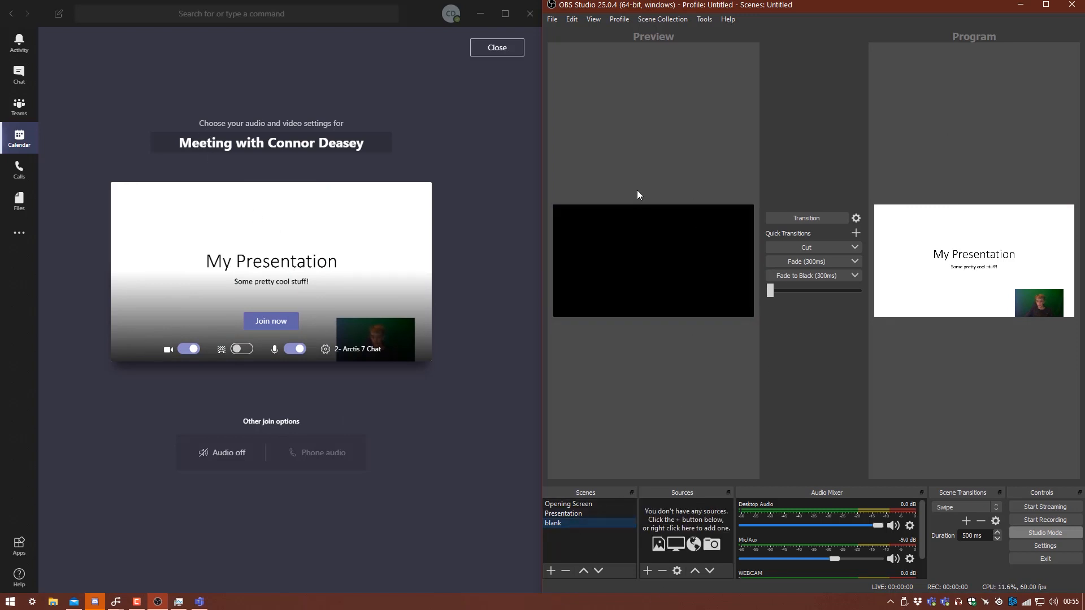
right_click(625, 240)
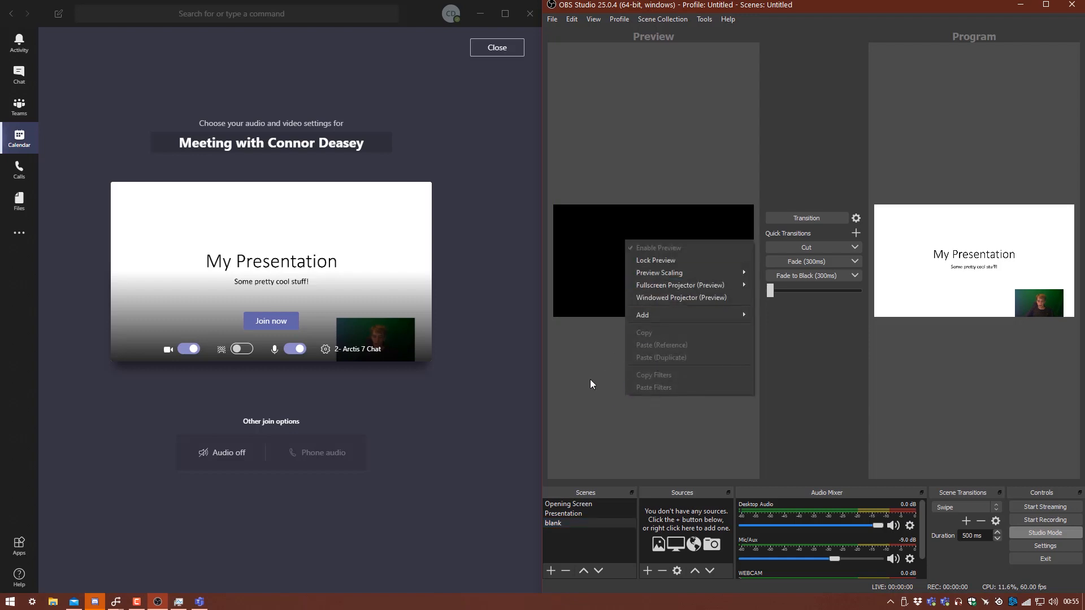
click(642, 528)
click(648, 571)
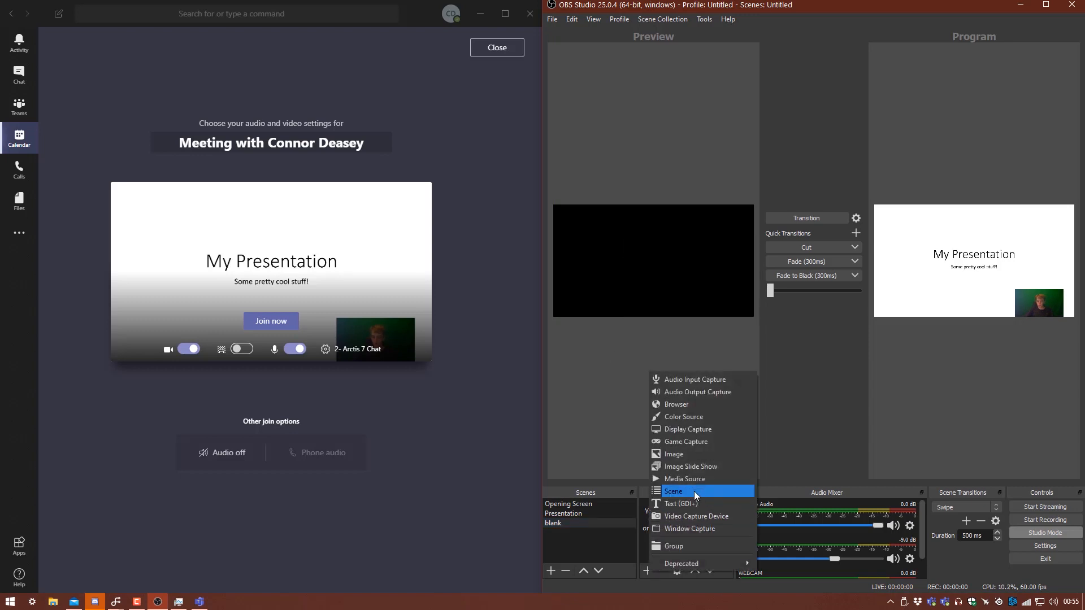
click(685, 518)
click(733, 253)
click(734, 268)
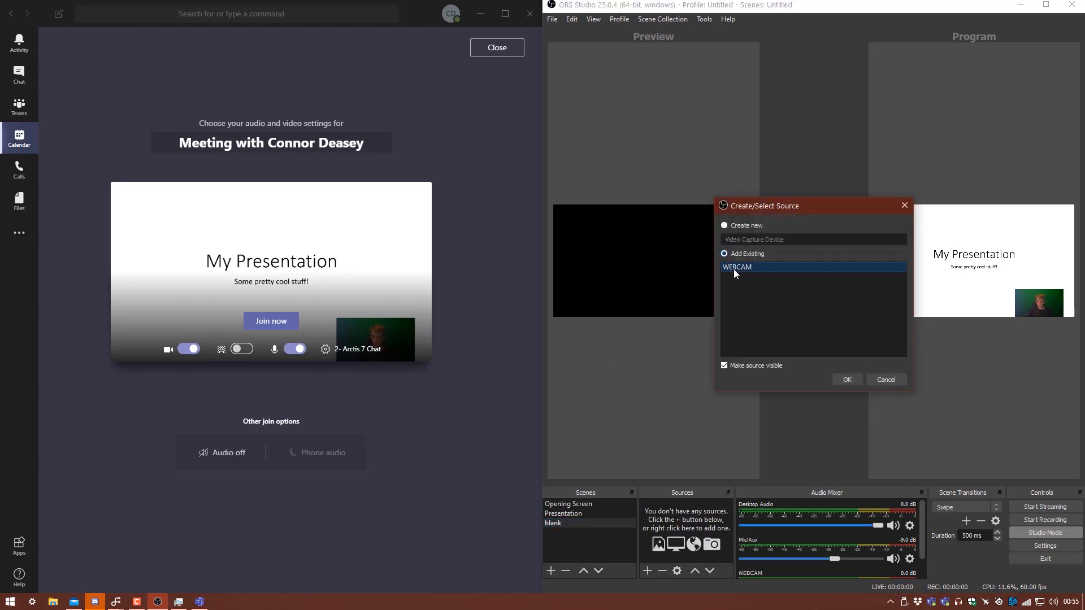
click(847, 379)
Fit the webcam to the screen in the blank scene and transition that scene to the program output.
right_click(639, 268)
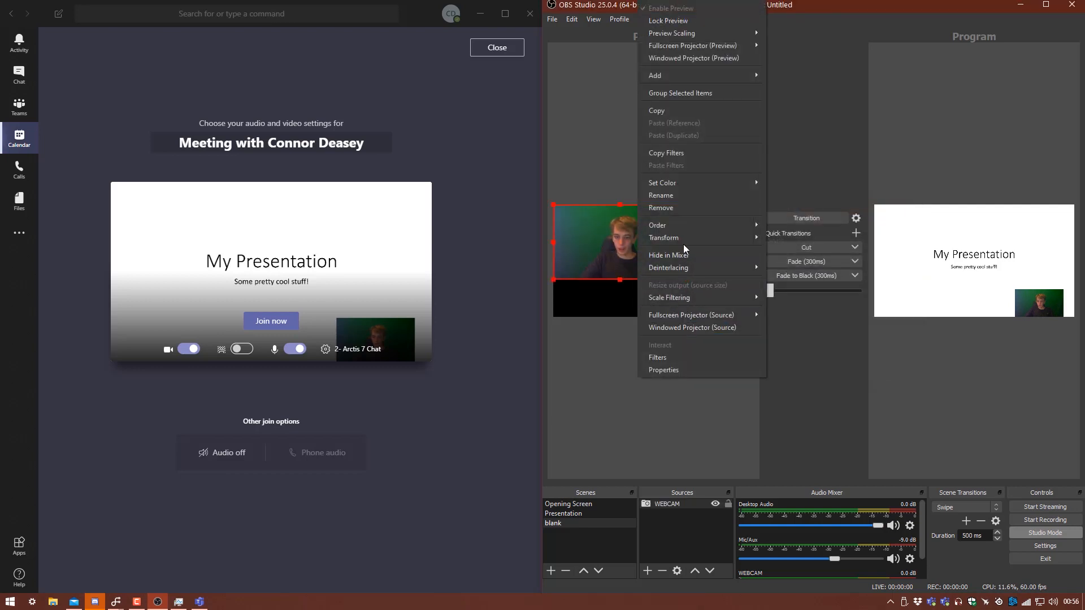
mouse_move(696, 237)
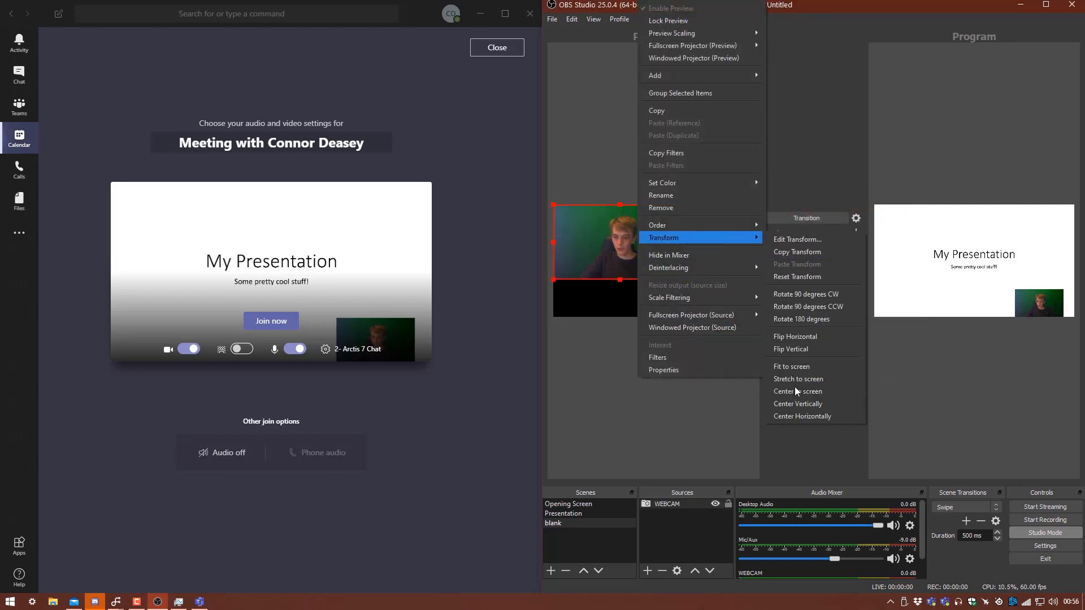
click(815, 366)
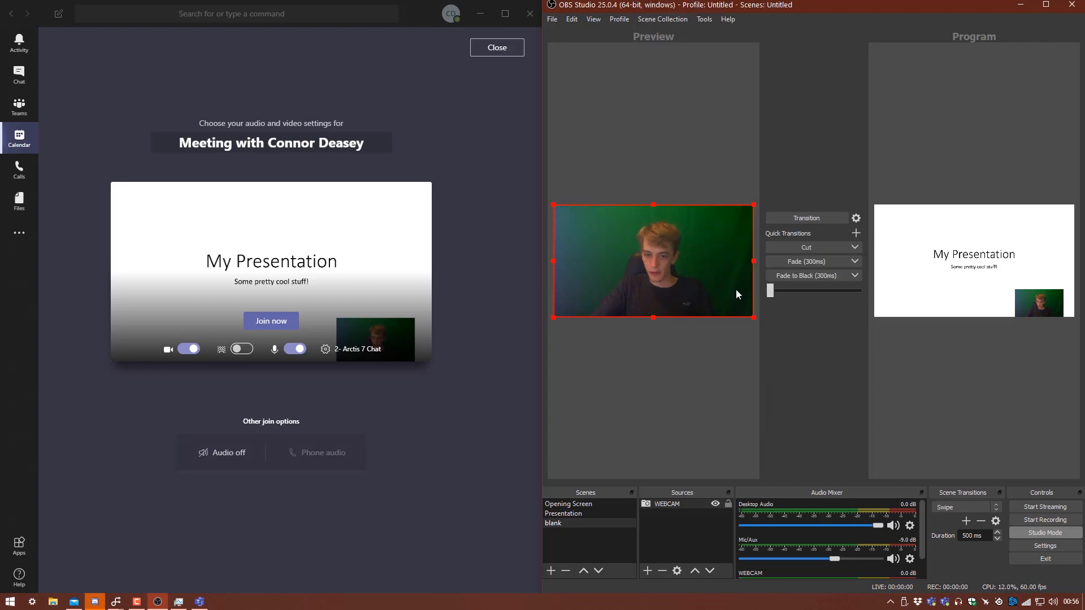
click(755, 195)
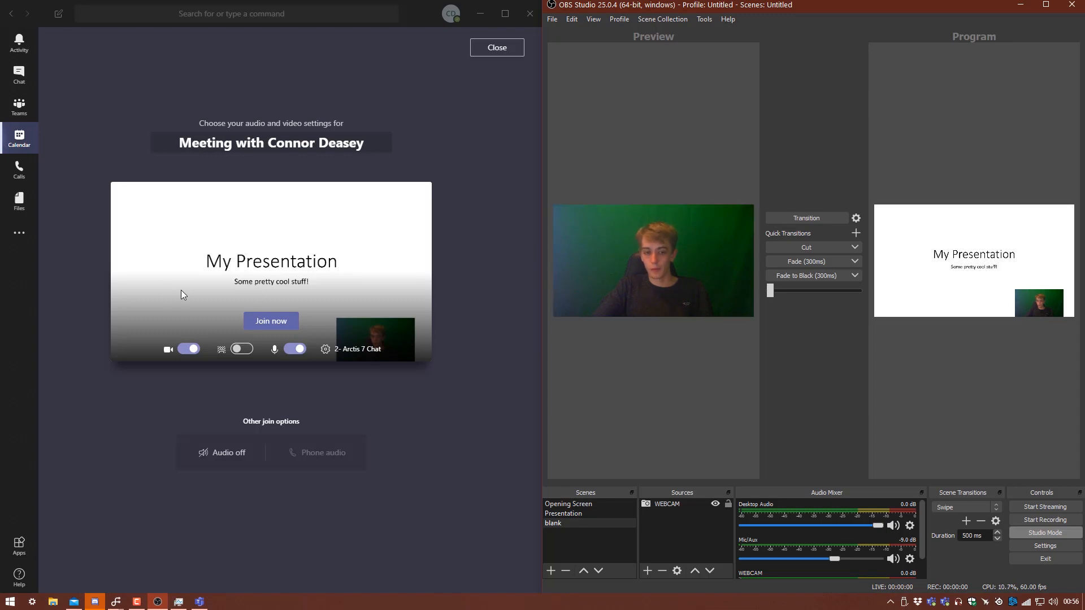
click(809, 219)
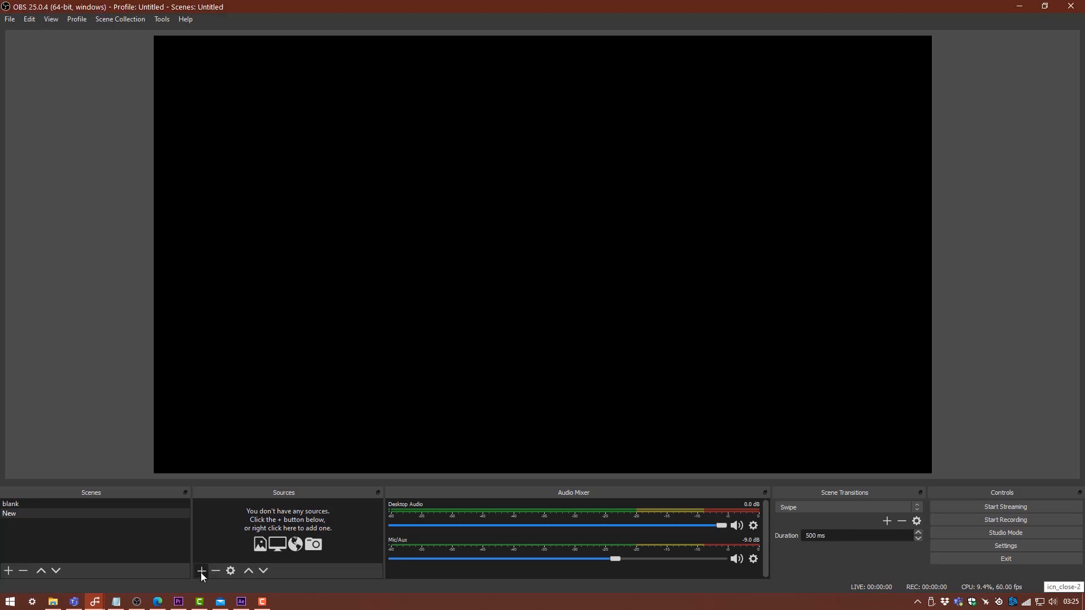
Add a window capture source named Microsoft Teams to the New scene.
click(201, 571)
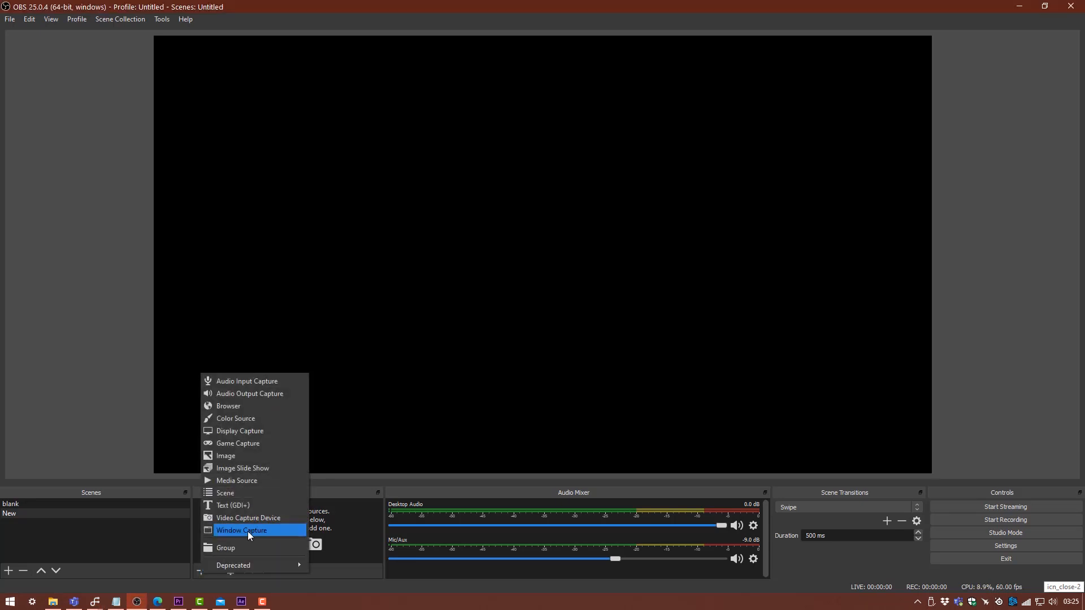
click(248, 532)
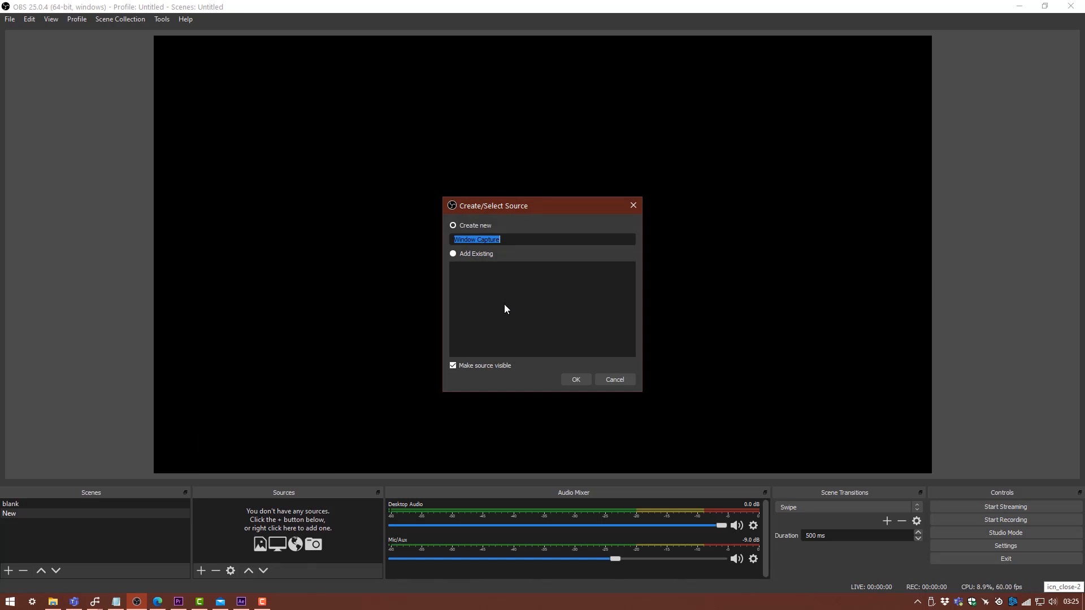
text(Microsoft Teams)
click(587, 379)
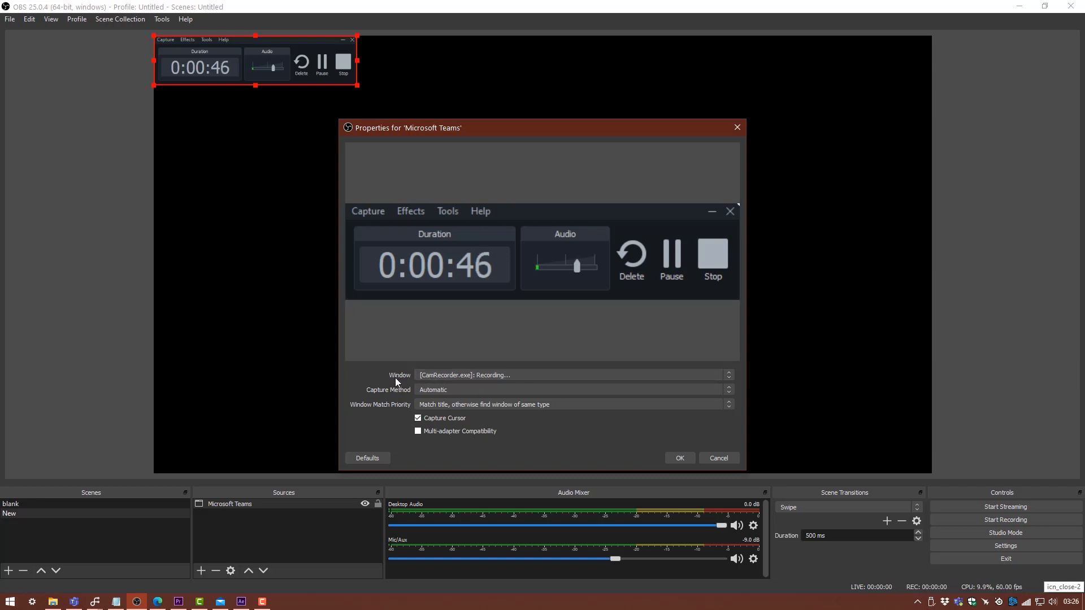
Set the Microsoft Teams source to capture the window [Teams.exe]: Calendar | Microsoft Teams and confirm its properties.
click(484, 375)
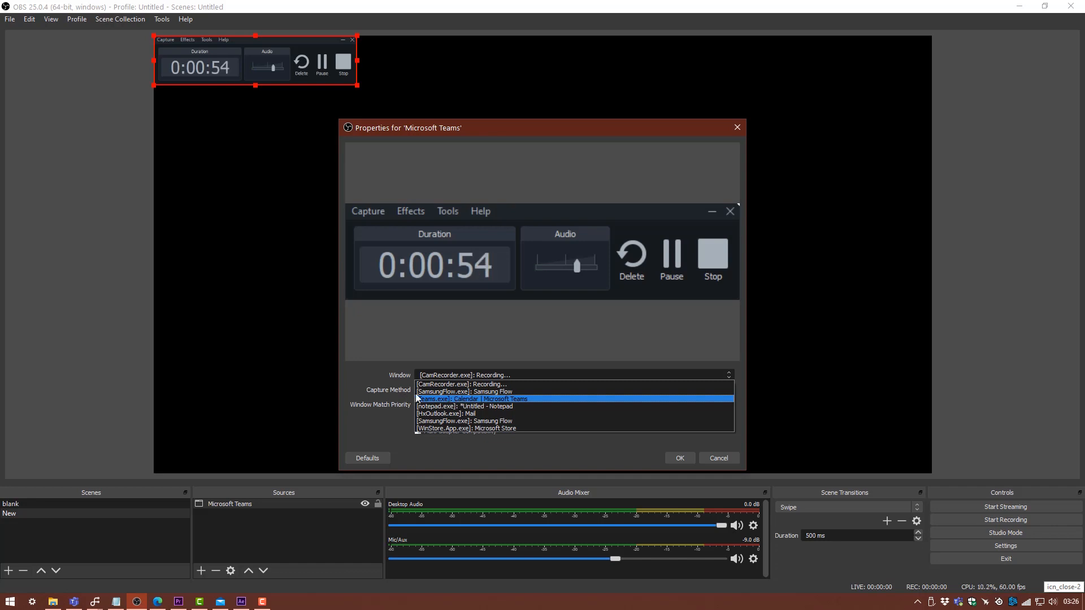
click(433, 399)
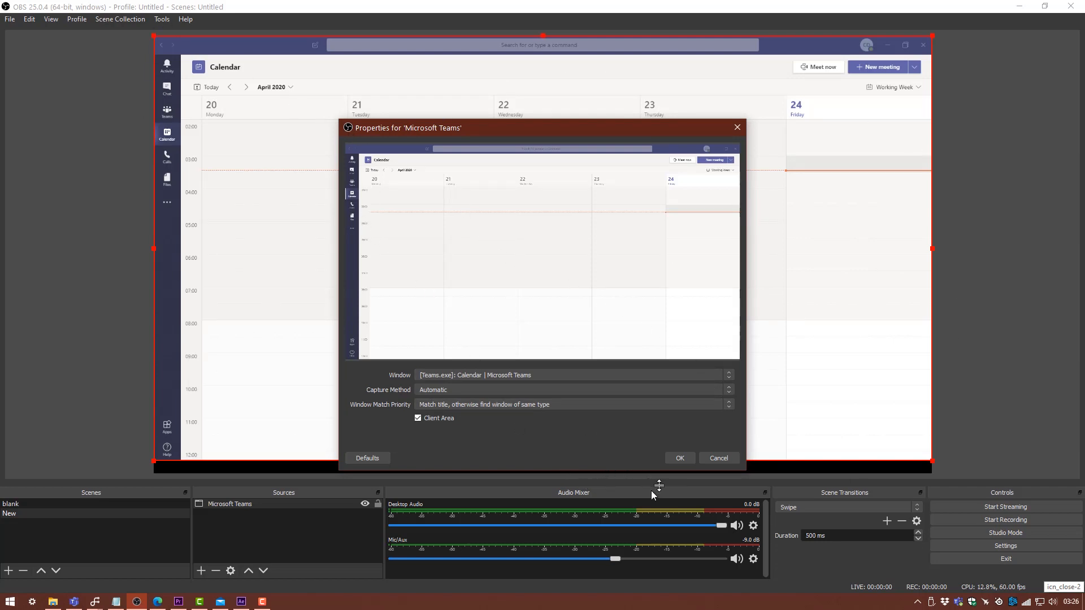
click(681, 458)
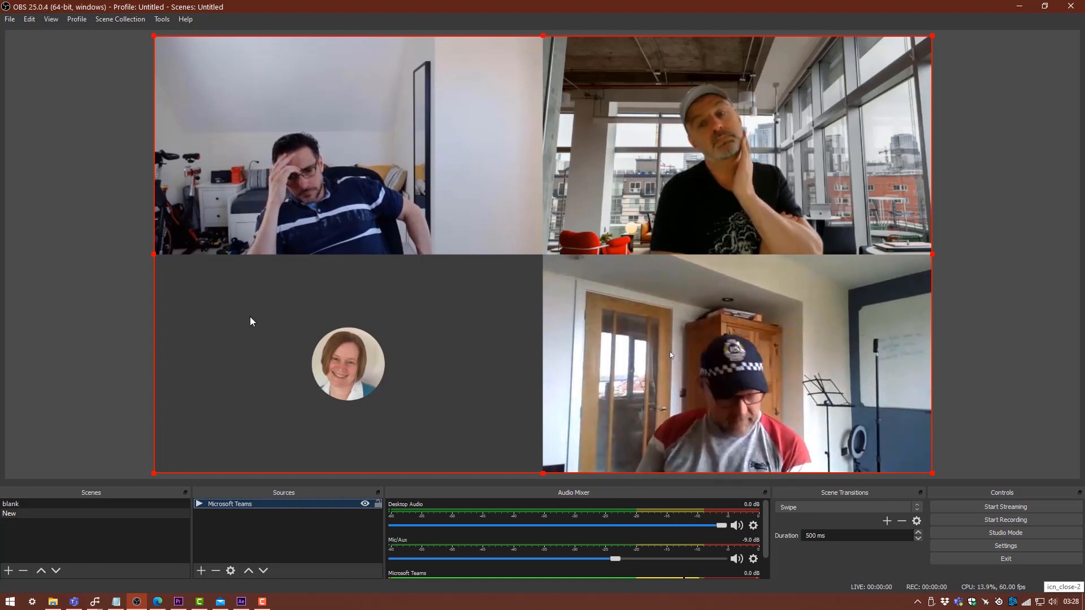
Add the existing text source naming the upper-left participant and place the label along the lower-left edge of that participant's video.
click(202, 570)
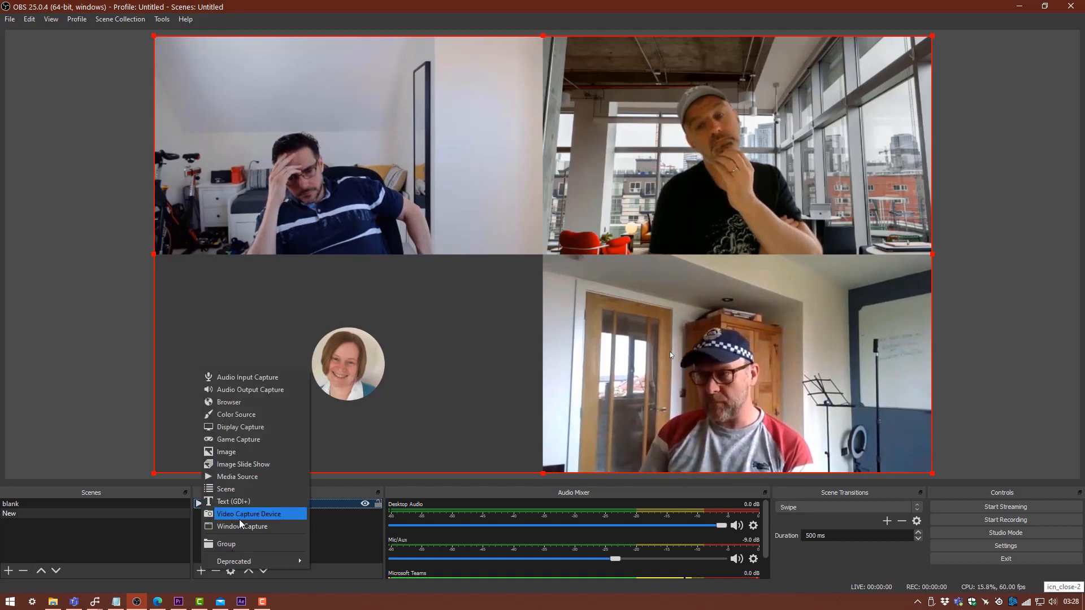
click(244, 503)
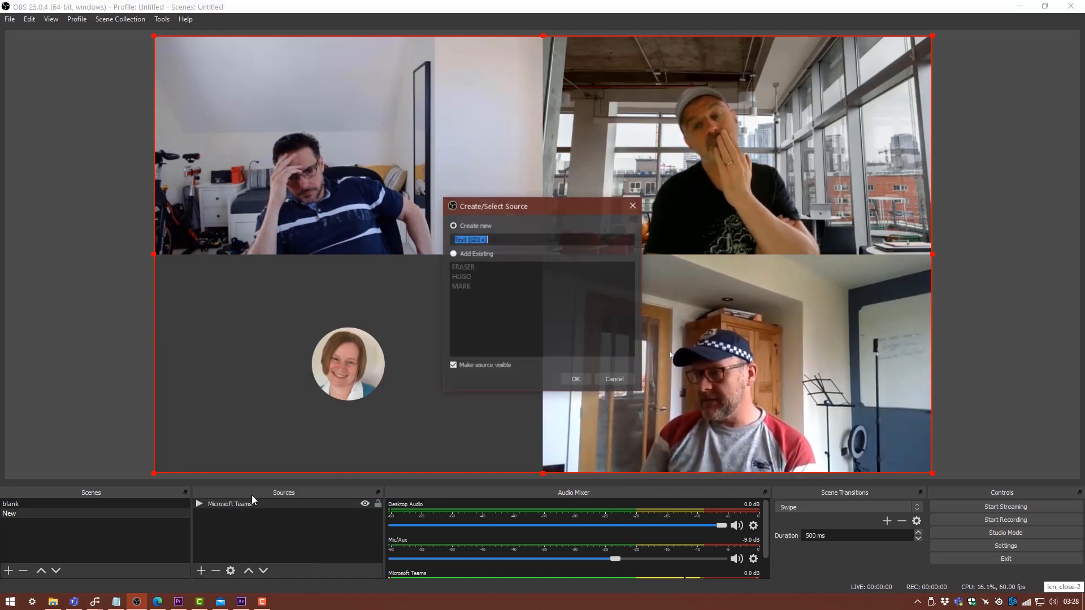
click(451, 252)
click(473, 268)
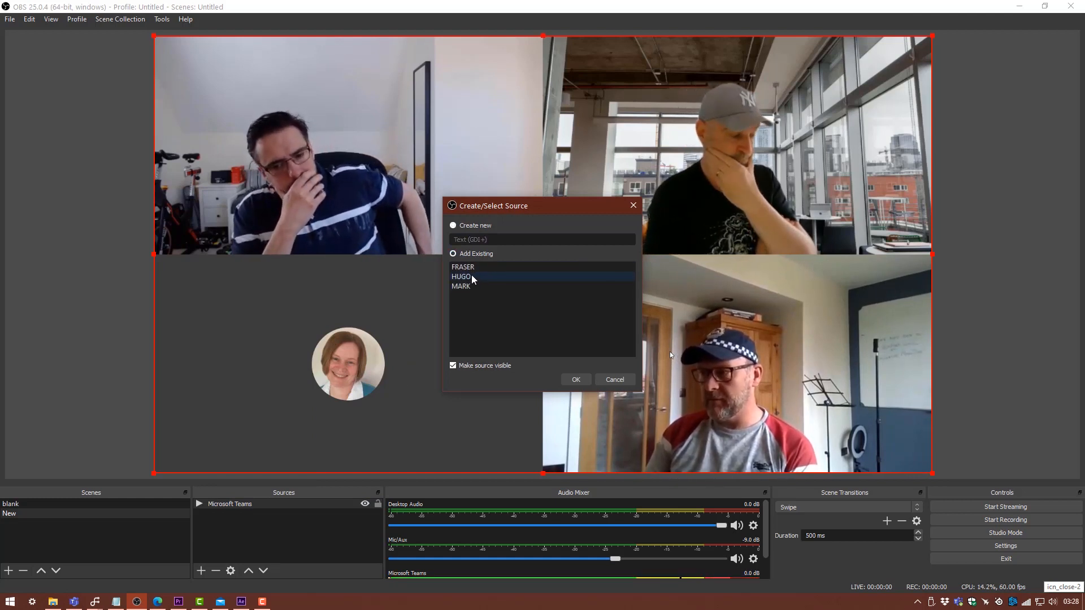
click(471, 275)
click(571, 381)
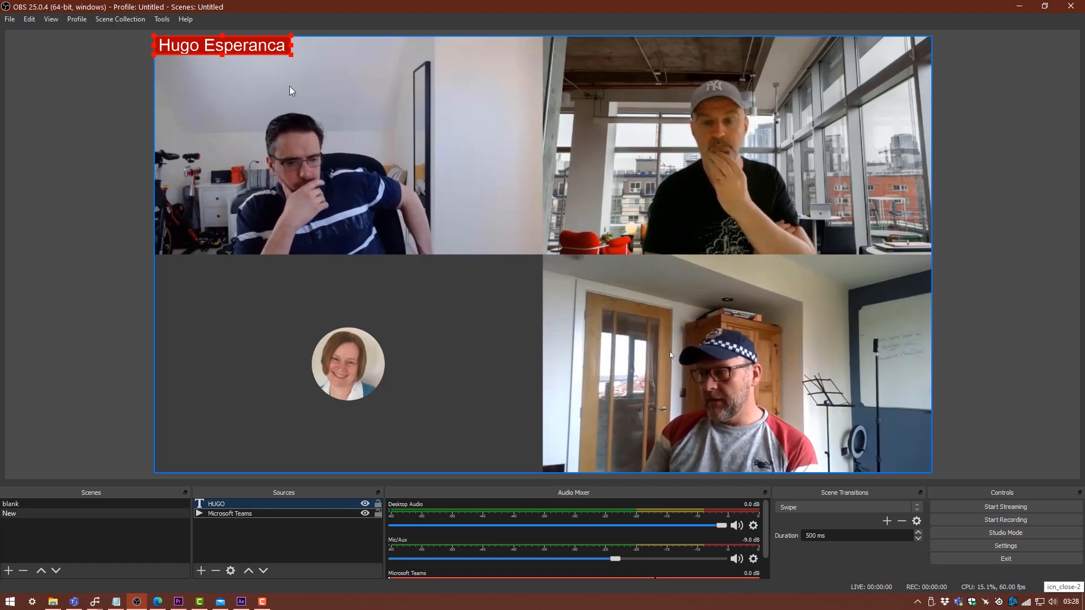
drag(241, 47, 239, 222)
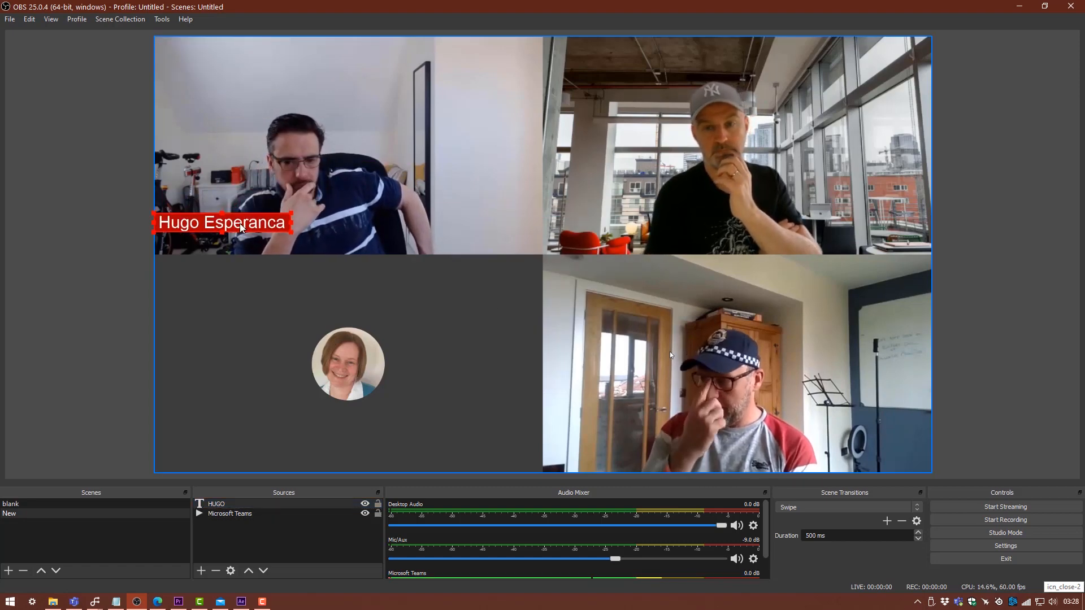
Examine the name label's text properties, including its font, text, background color and opacity settings.
right_click(240, 223)
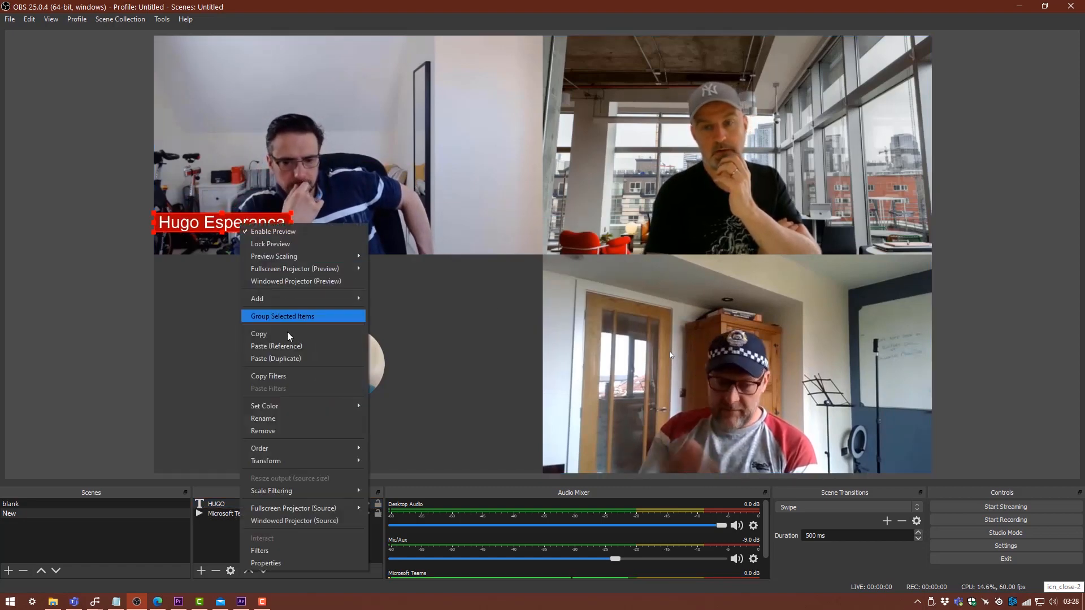
click(280, 562)
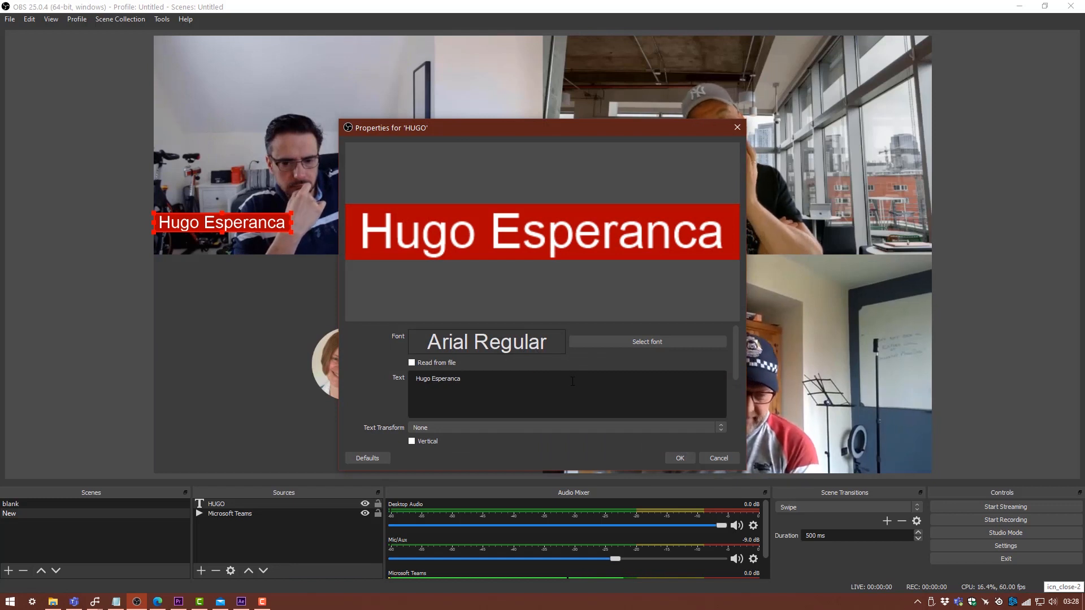
scroll(543, 381, down, 5)
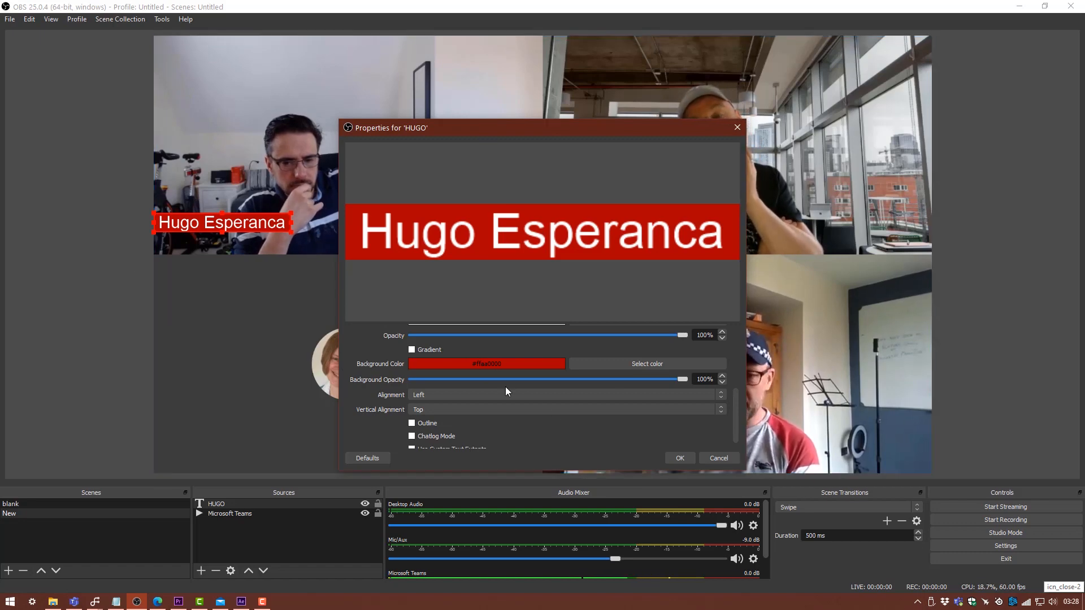
click(684, 457)
Add the existing text source naming the lower-right participant and place the label along the lower-left edge of that video.
click(201, 570)
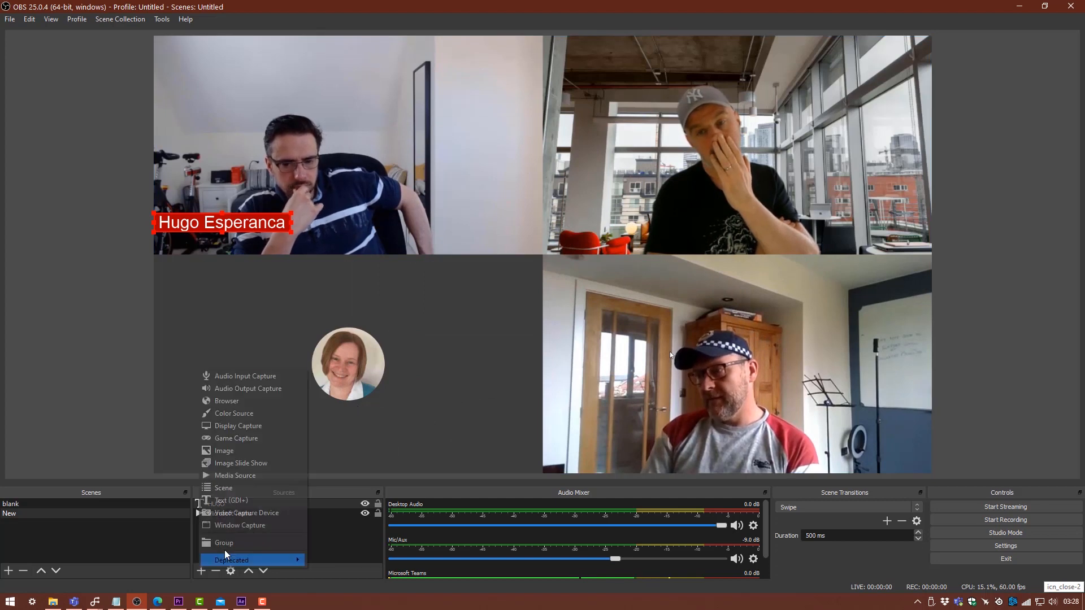
click(238, 501)
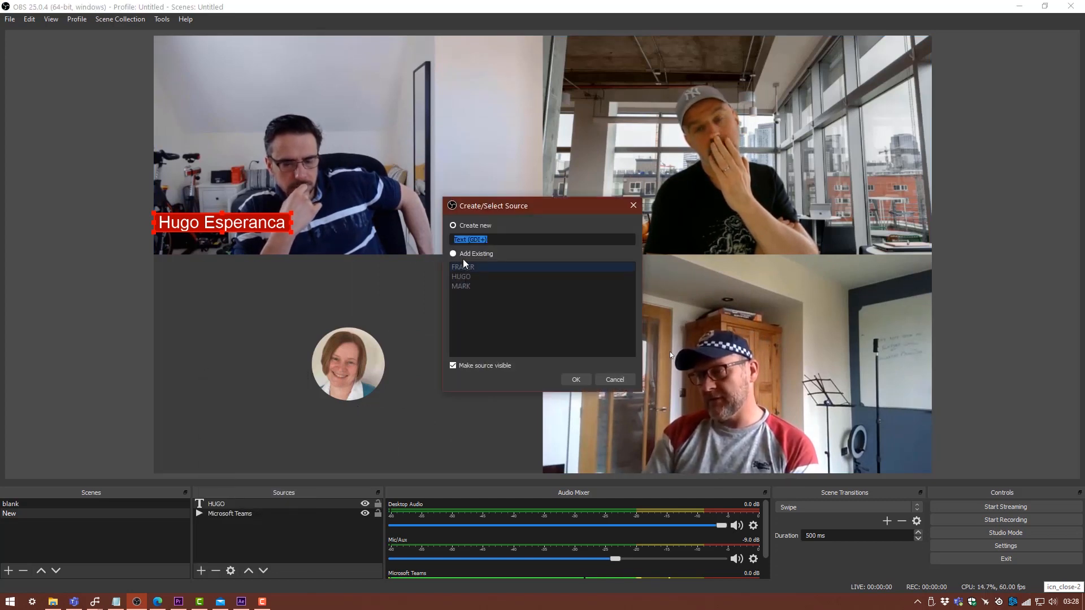
click(458, 256)
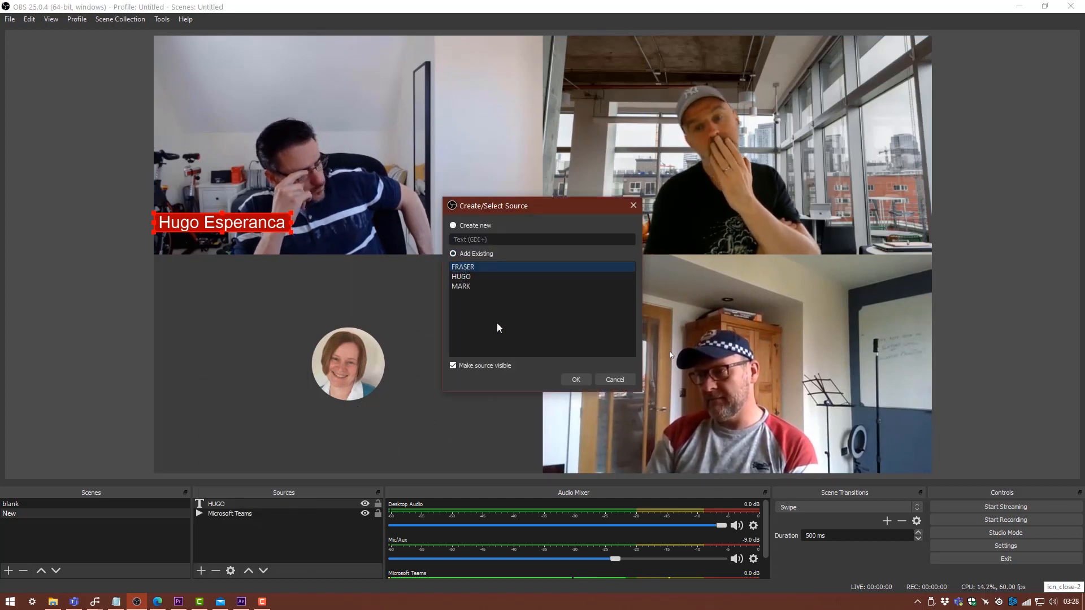
click(570, 379)
drag(231, 46, 619, 448)
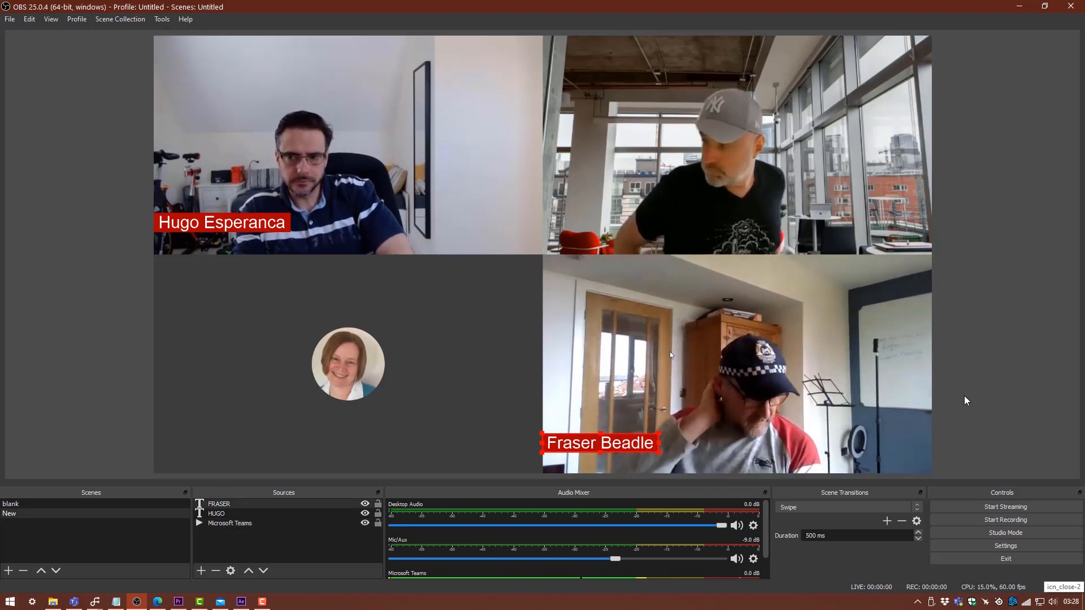
drag(600, 445, 600, 447)
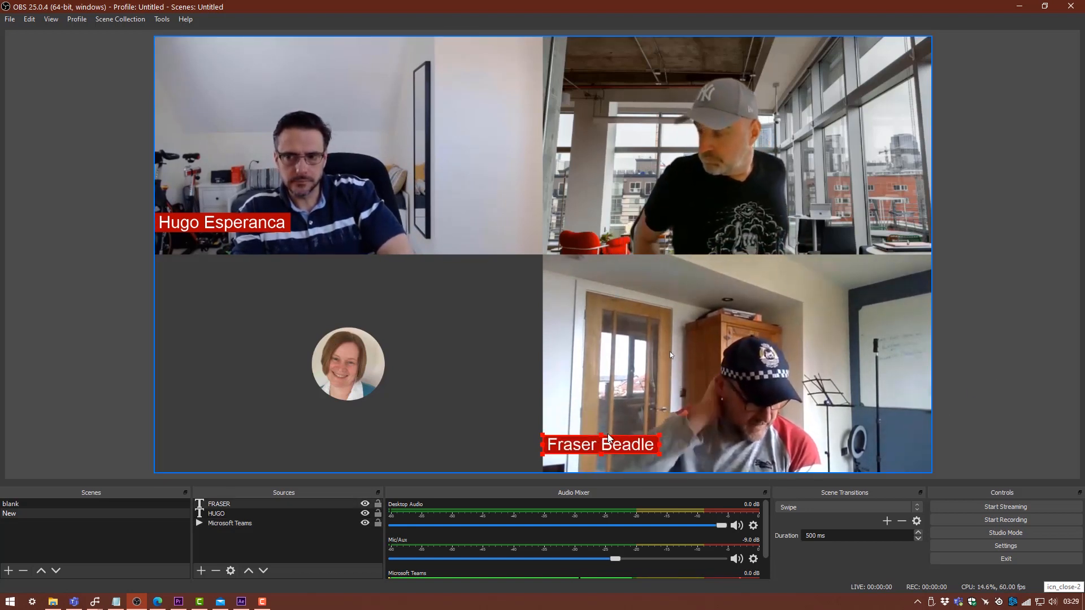
click(983, 399)
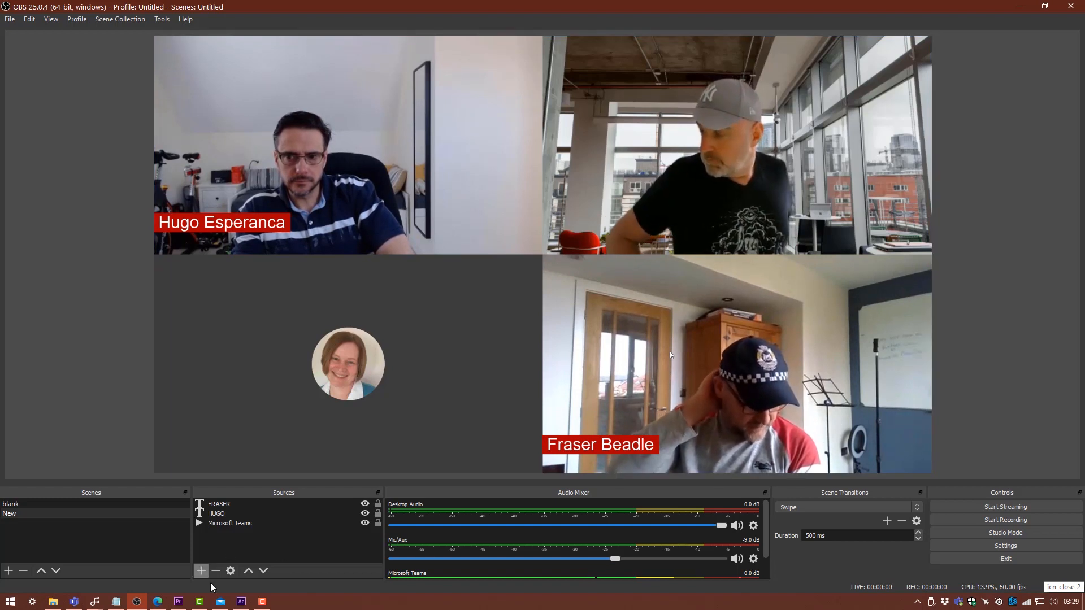
Add the existing text source naming the upper-right participant and place the label along the lower-left edge of that video.
click(201, 572)
click(243, 501)
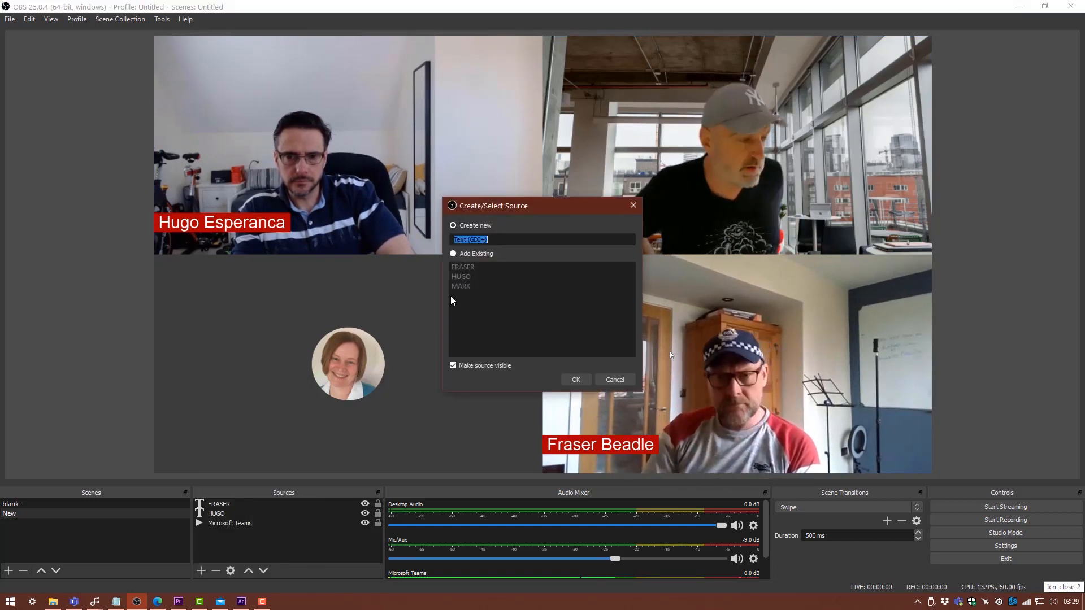
click(460, 286)
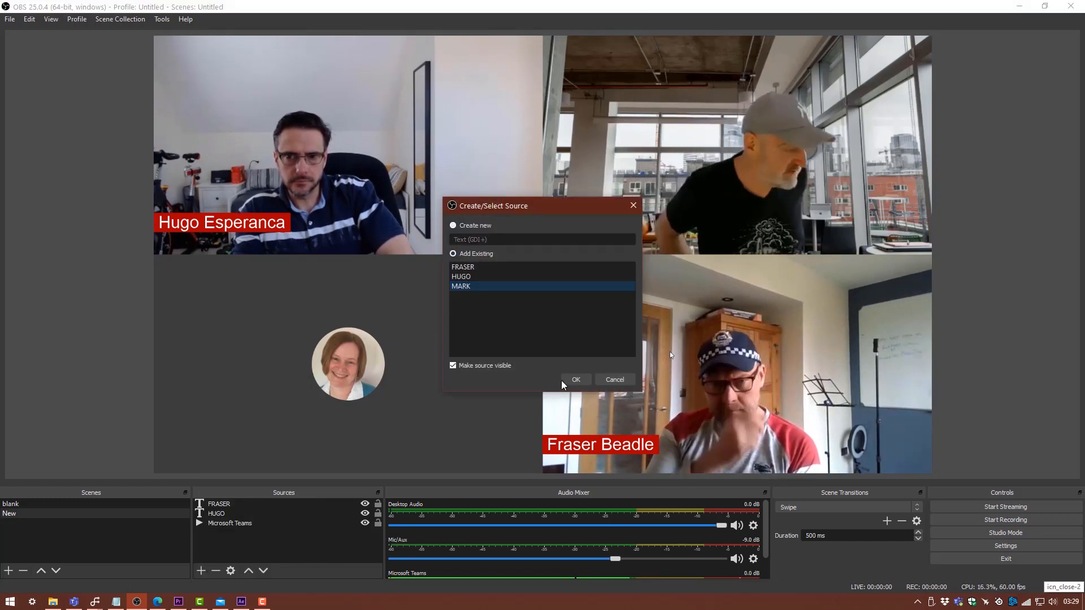
click(571, 380)
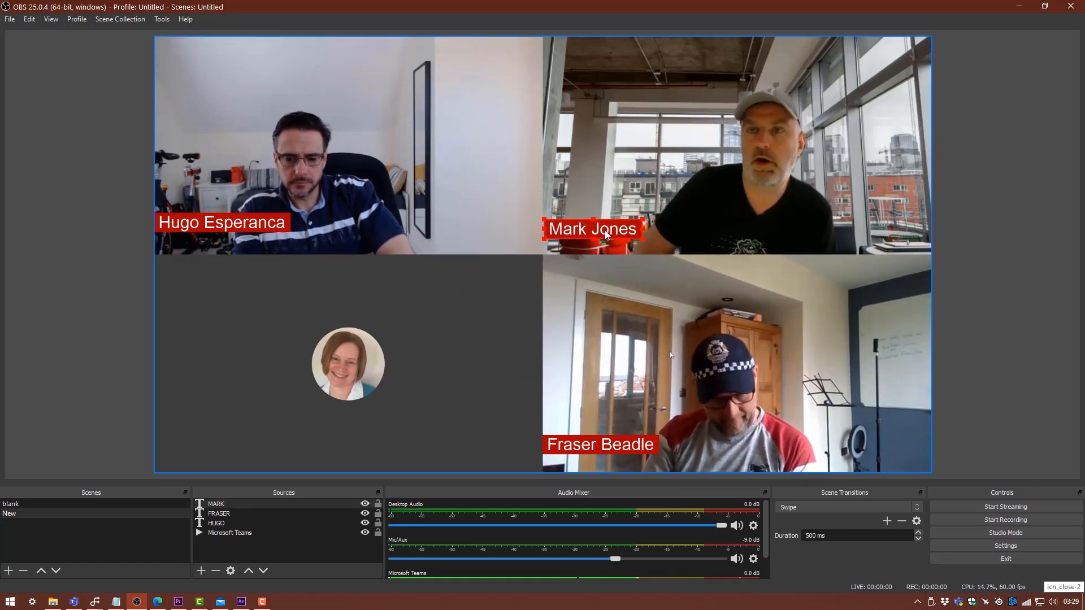
drag(606, 235, 604, 238)
click(963, 245)
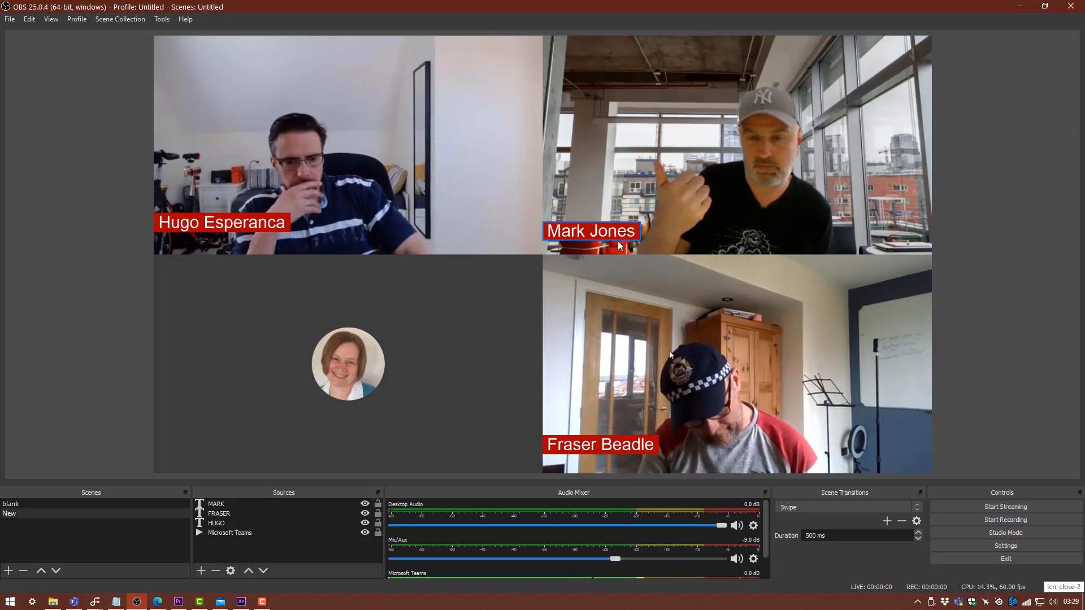
click(596, 231)
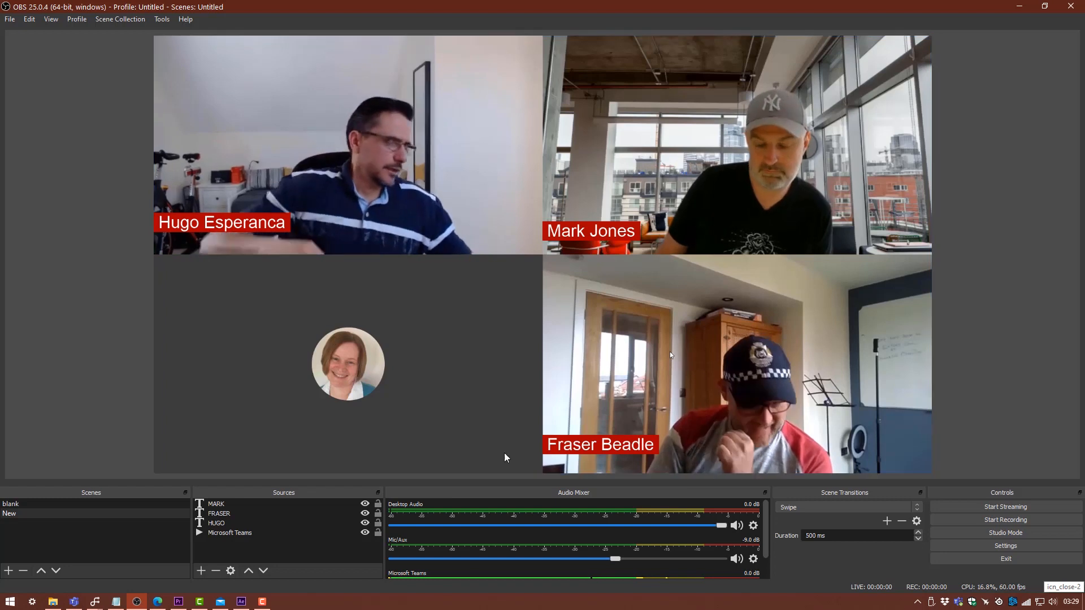
Add the existing Image source with the Collab365 GlobalCon 2 logo, shrink it and place it above the avatar in the lower-left tile.
click(201, 571)
click(231, 456)
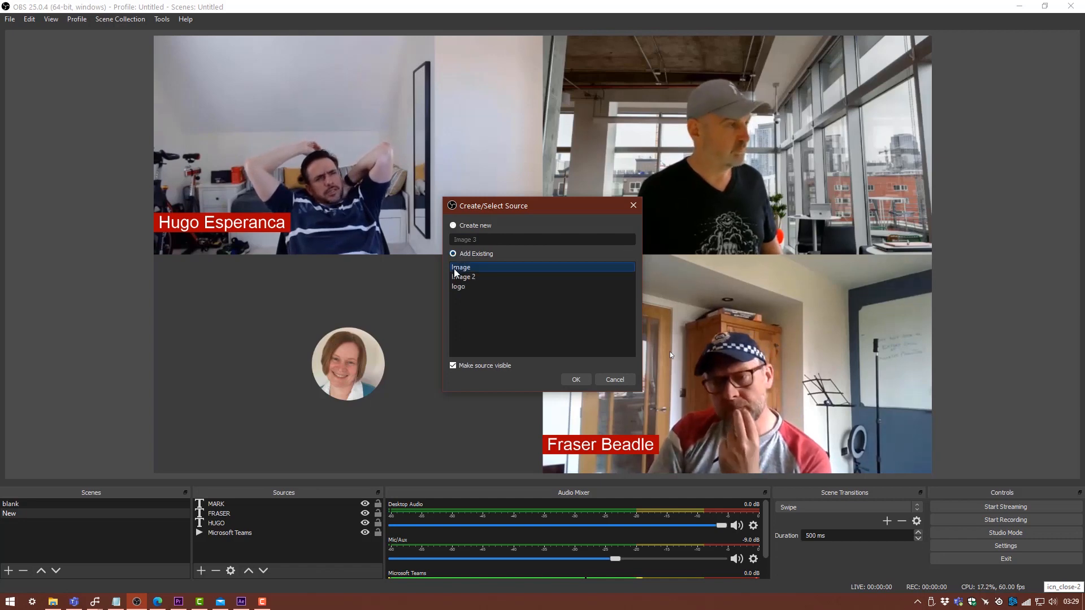
click(582, 380)
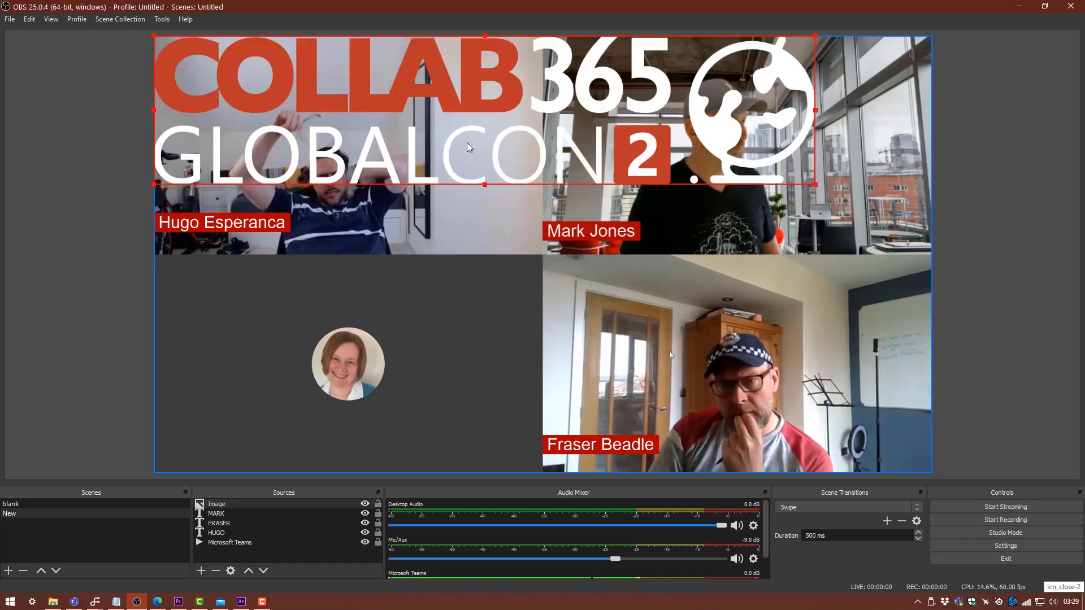
drag(563, 372, 560, 395)
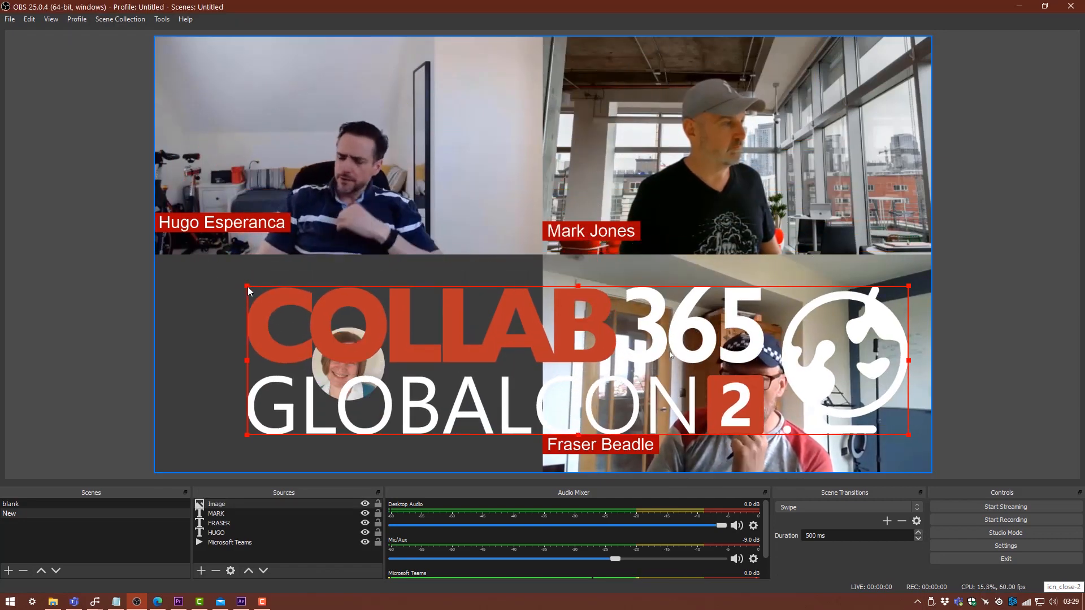
drag(248, 288, 692, 395)
drag(802, 419, 355, 316)
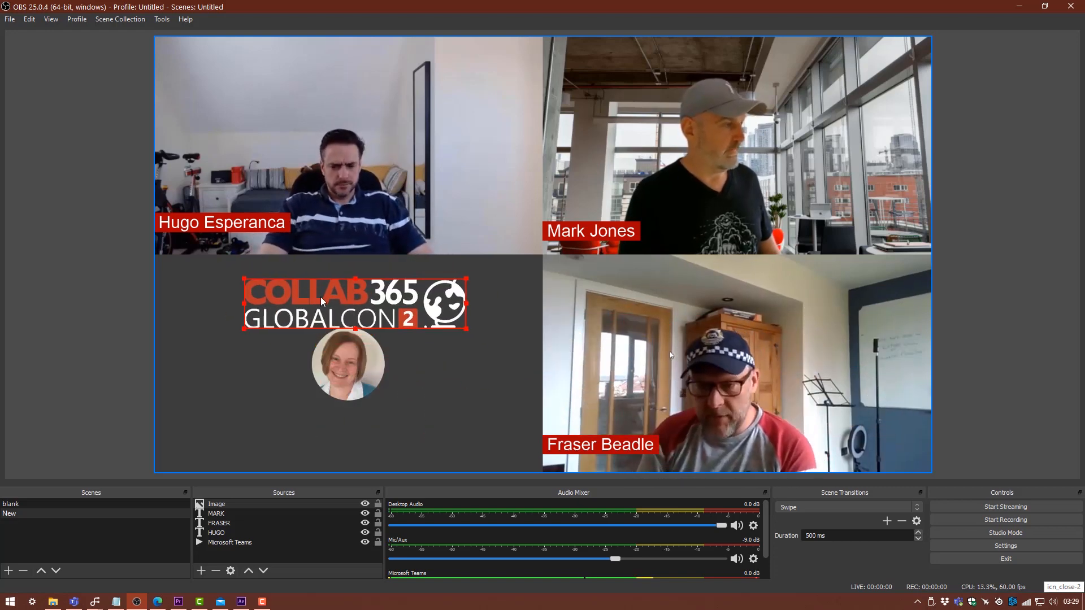
Add the existing image source Image 2 to the New scene.
click(202, 571)
click(230, 453)
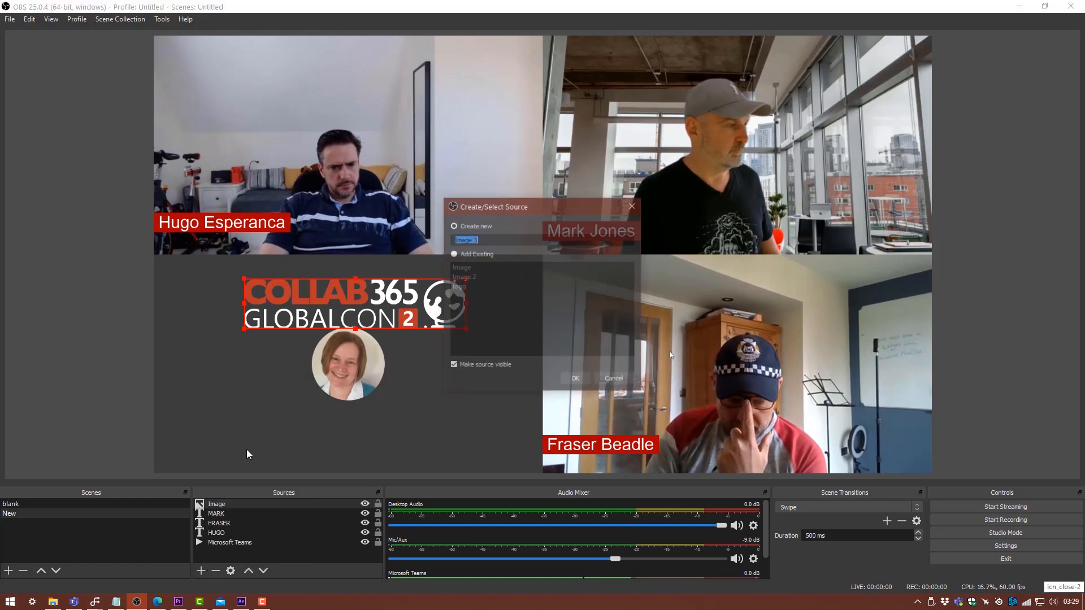
click(454, 255)
click(469, 276)
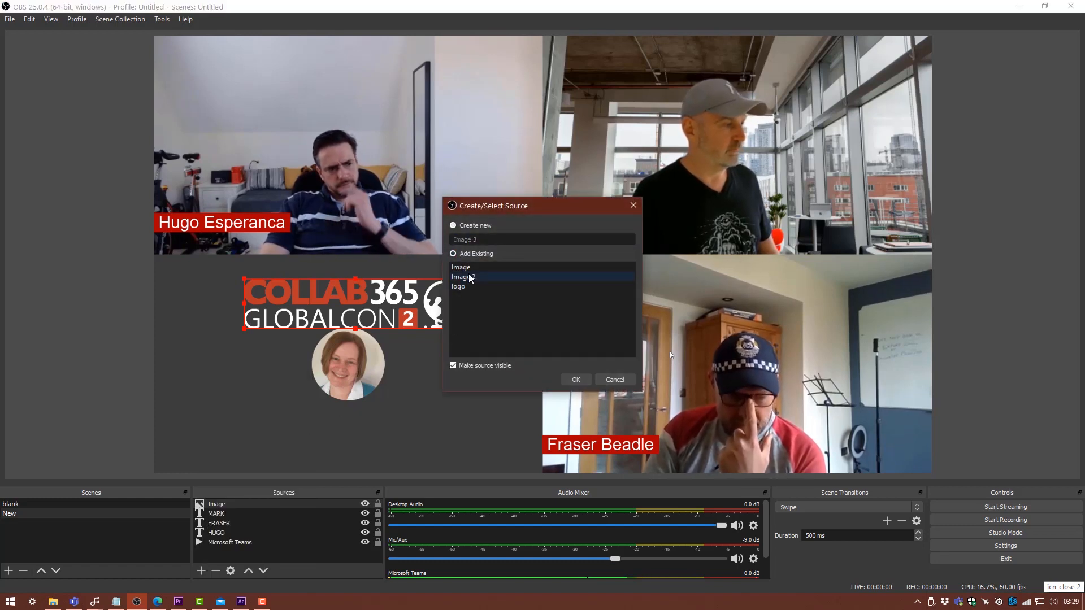
click(577, 381)
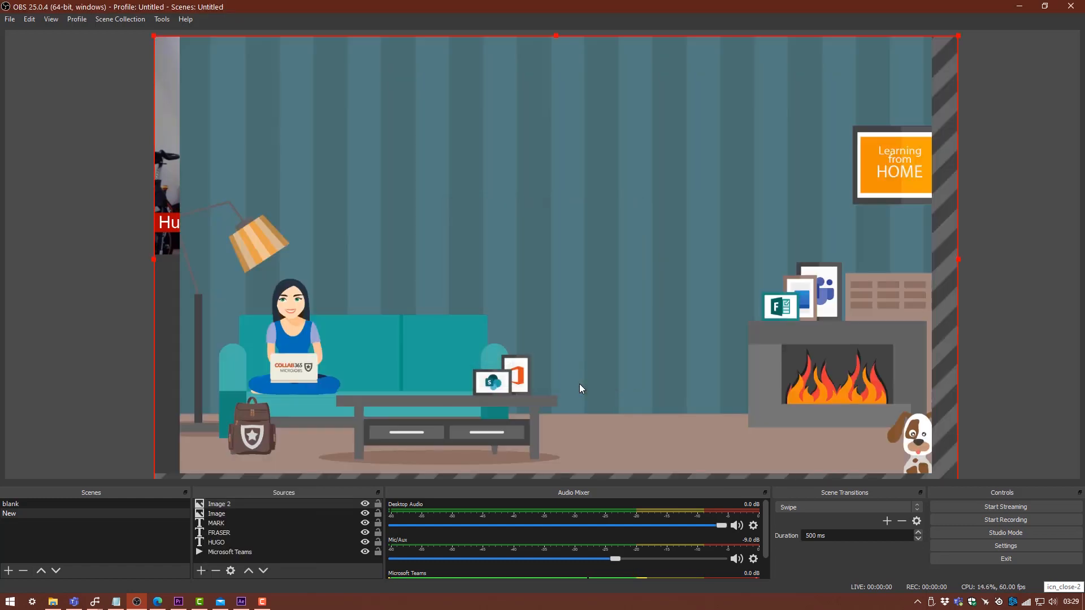
Shrink Image 2 into the lower-left tile over the avatar and order it beneath the logo image.
drag(285, 180, 349, 283)
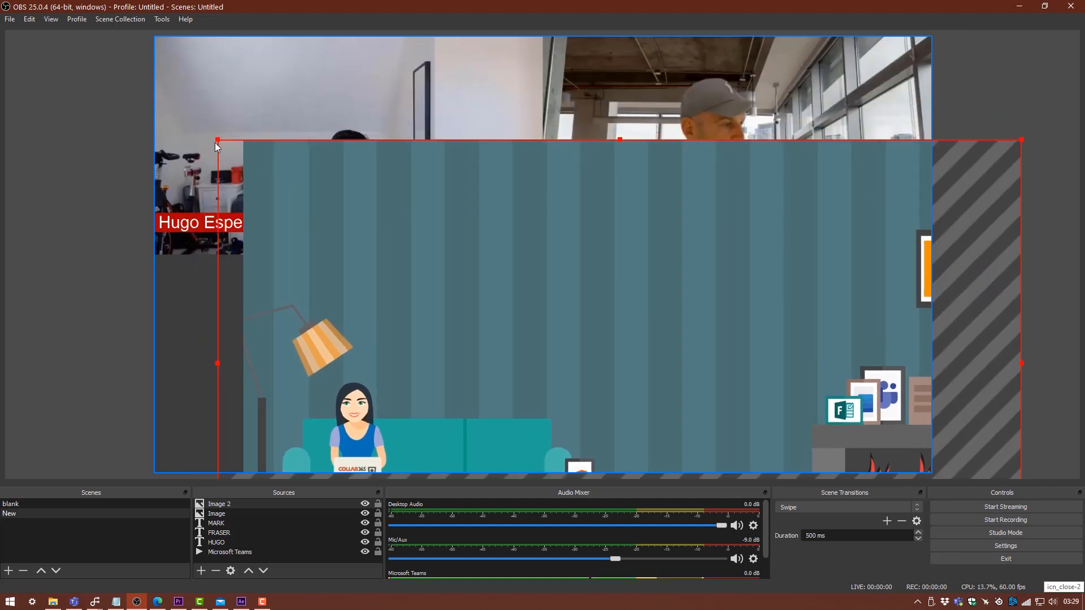
drag(217, 139, 178, 285)
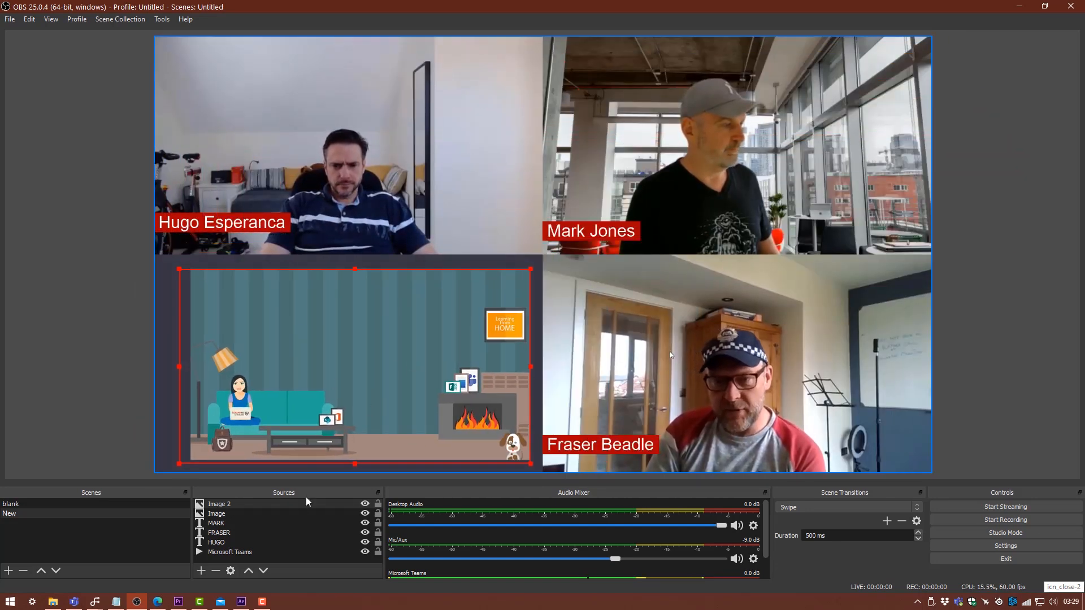
drag(398, 365, 367, 375)
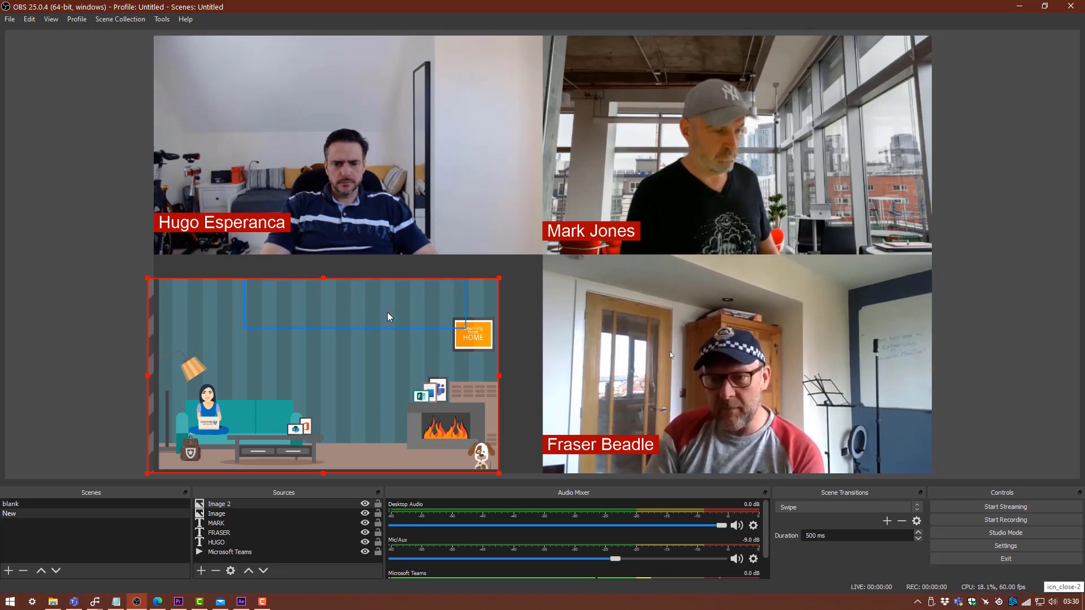
drag(347, 361, 354, 362)
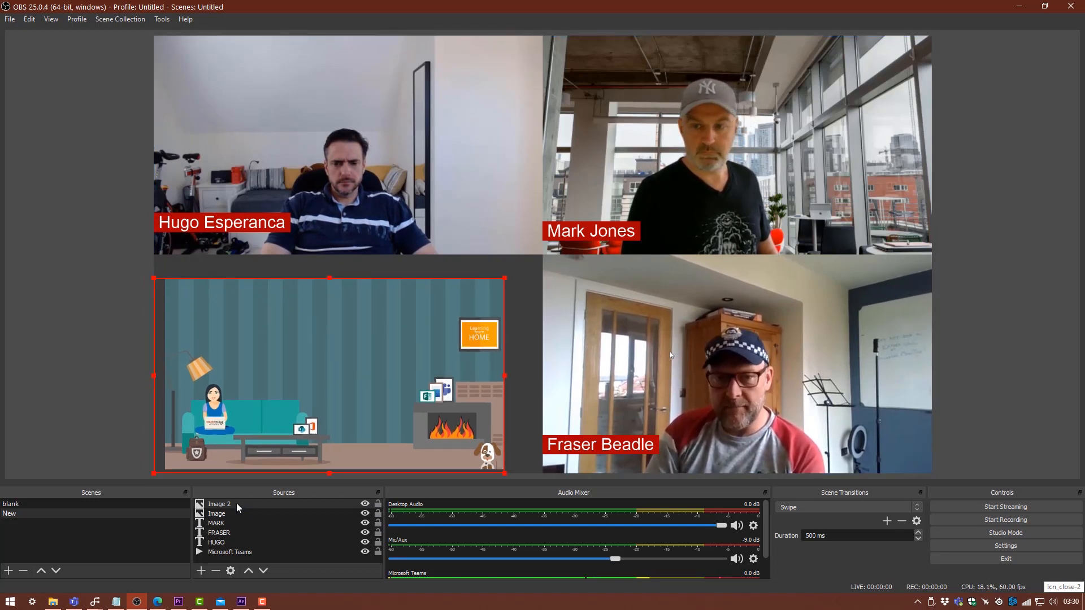
drag(236, 503, 234, 516)
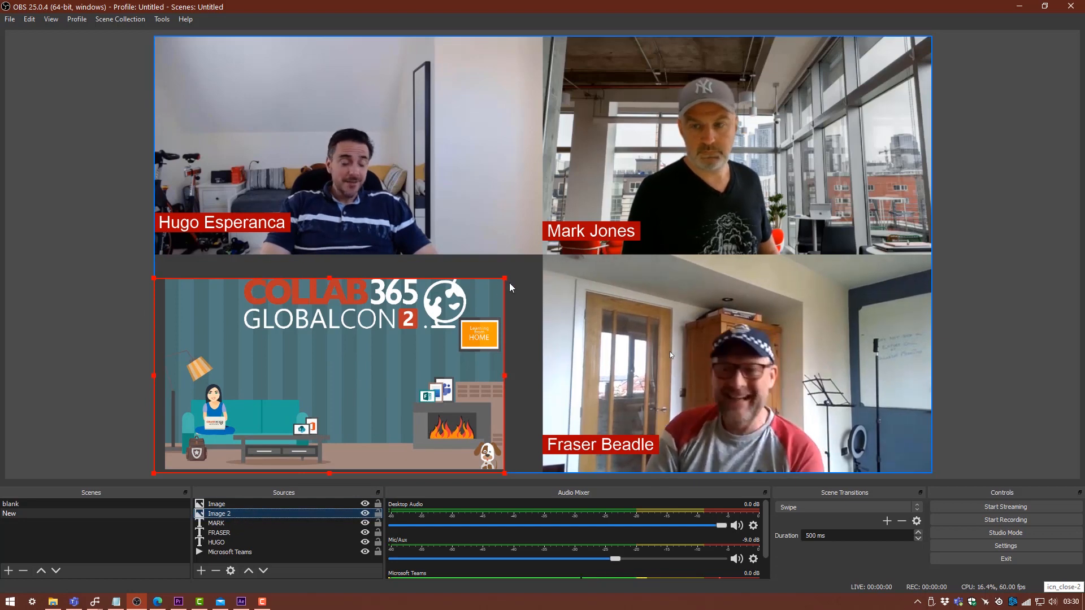
Enlarge Image 2 to cover the whole lower-left tile and nudge its upper and right edges flush with the neighbouring videos.
drag(505, 278, 541, 258)
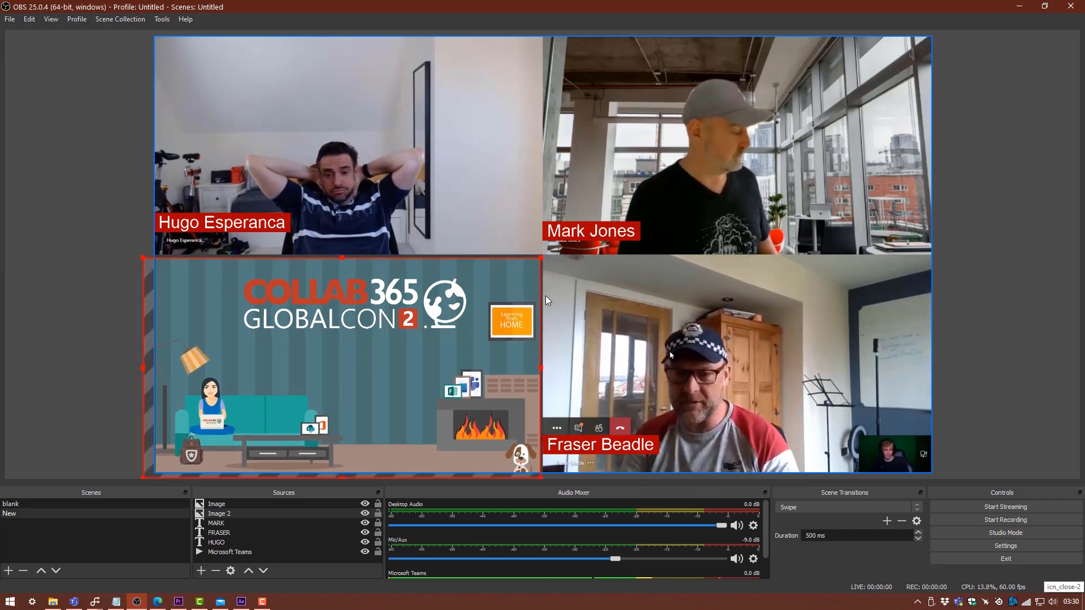
key(Up)
key(Up)
key(Up)
key(Up)
key(Up)
key(Up)
key(Right)
key(Right)
key(Right)
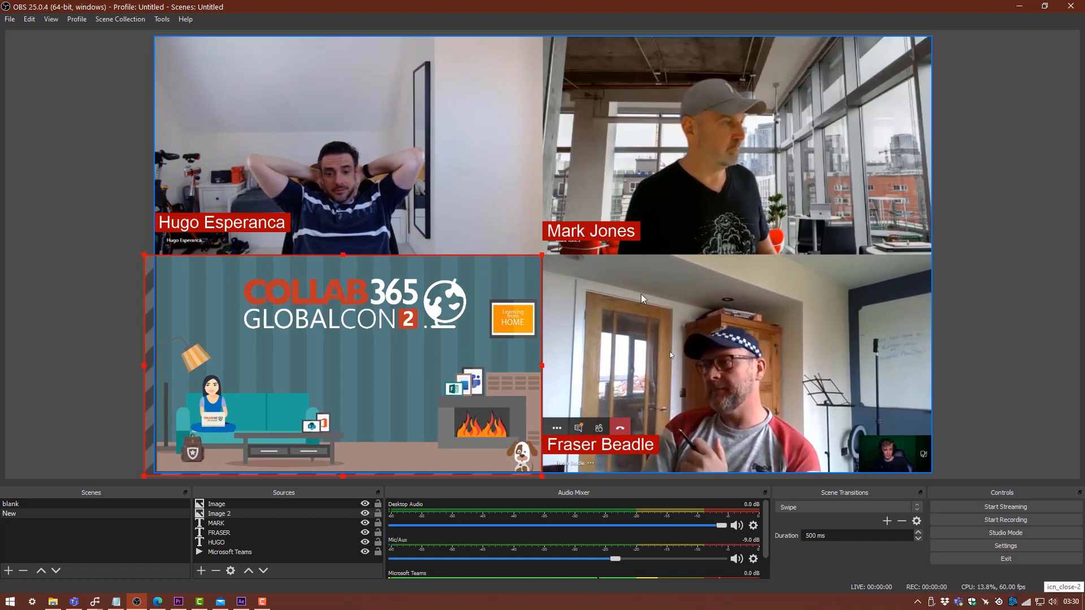
click(978, 265)
drag(519, 286, 520, 286)
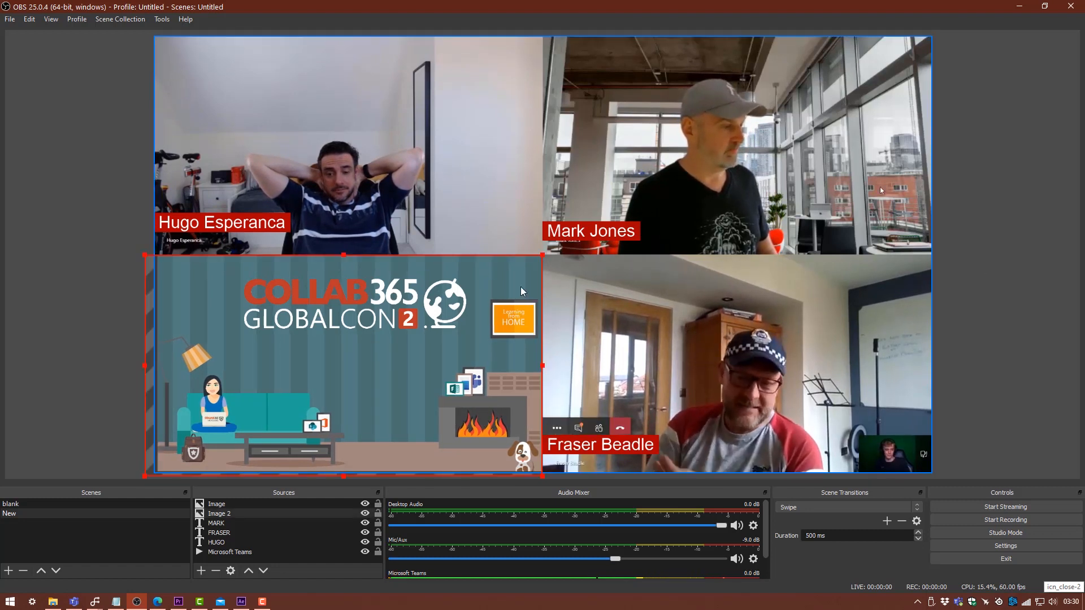
key(Left)
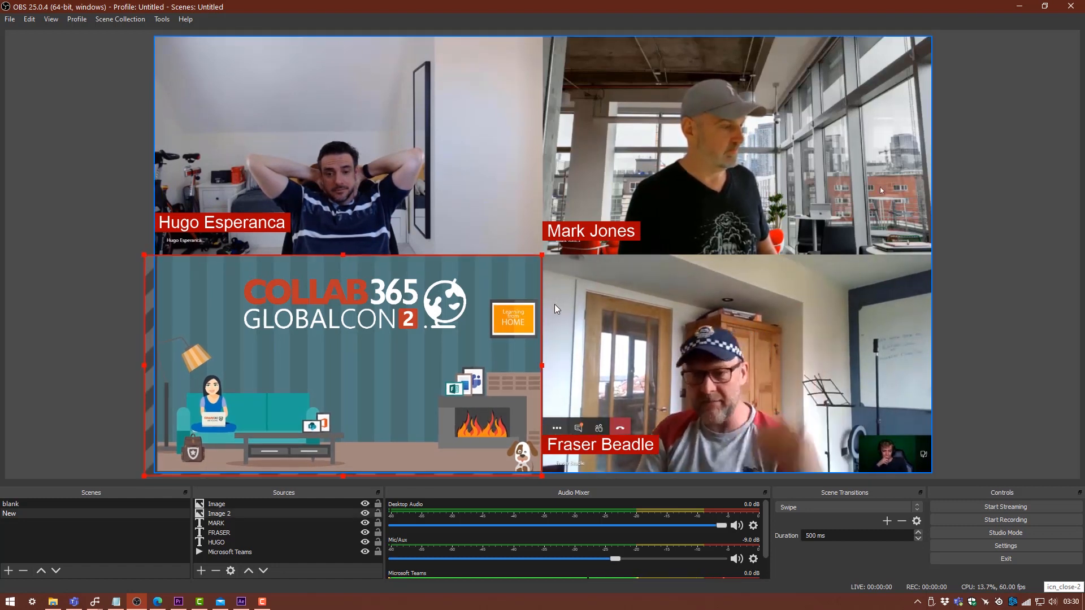
Raise Image 2 slightly and enlarge it past the outer and lower edges of the lower-left tile.
click(955, 319)
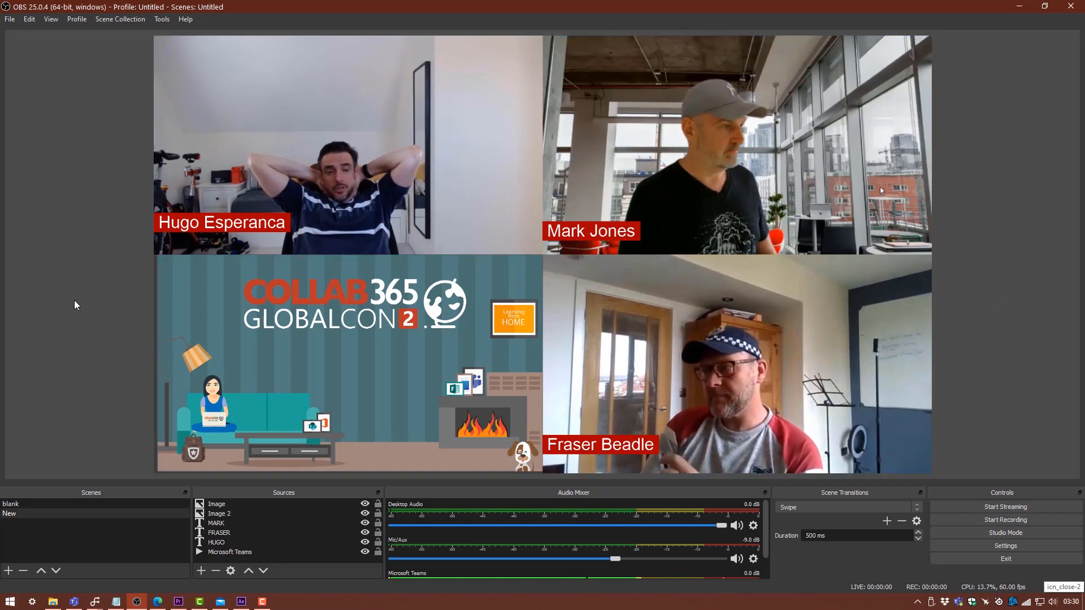
drag(154, 320, 154, 317)
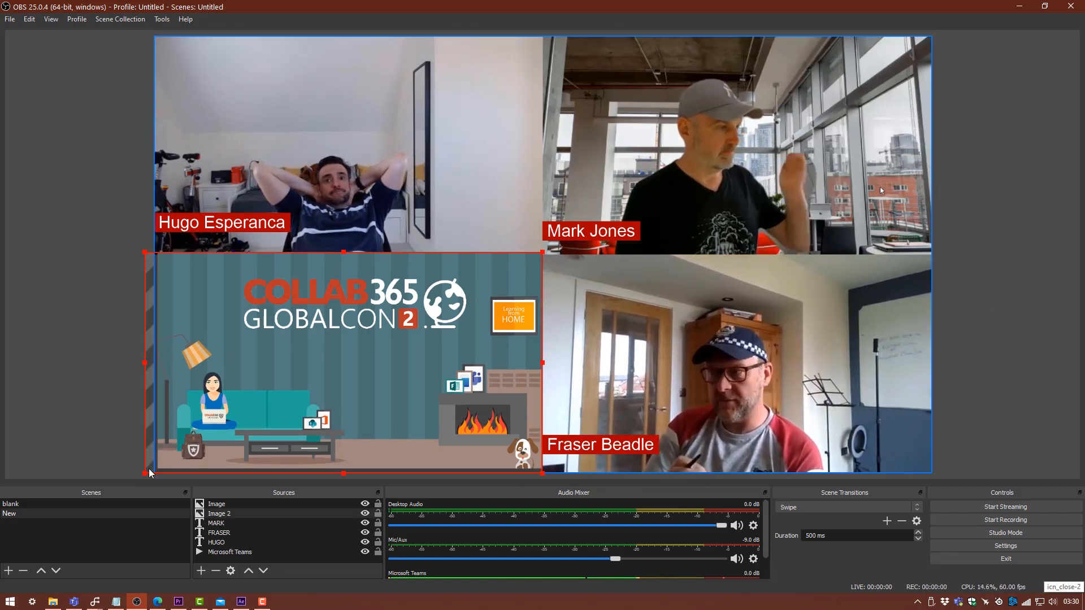
drag(148, 479, 136, 483)
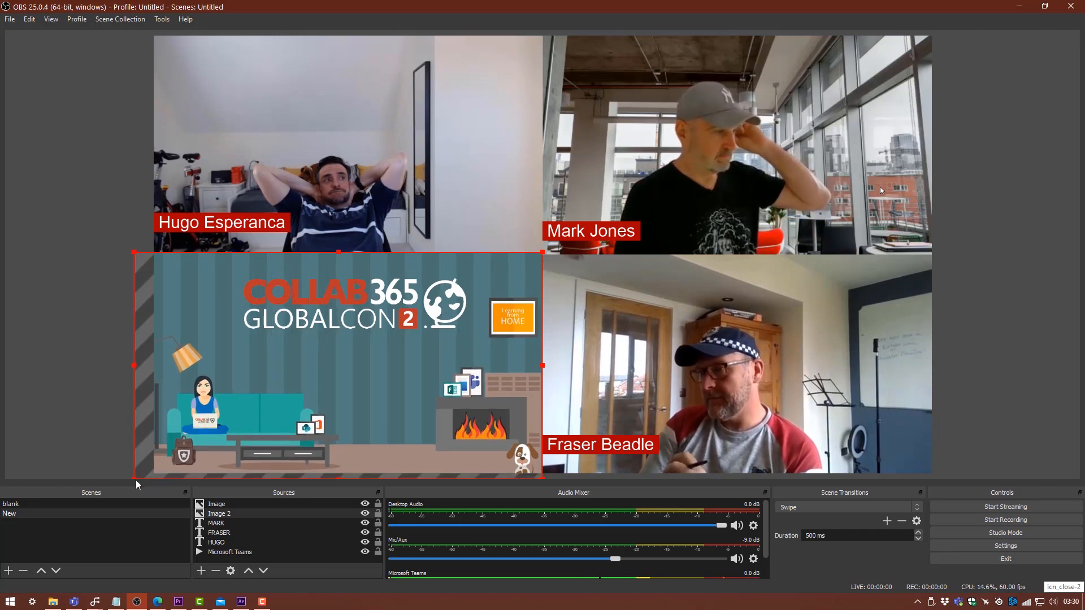
click(65, 211)
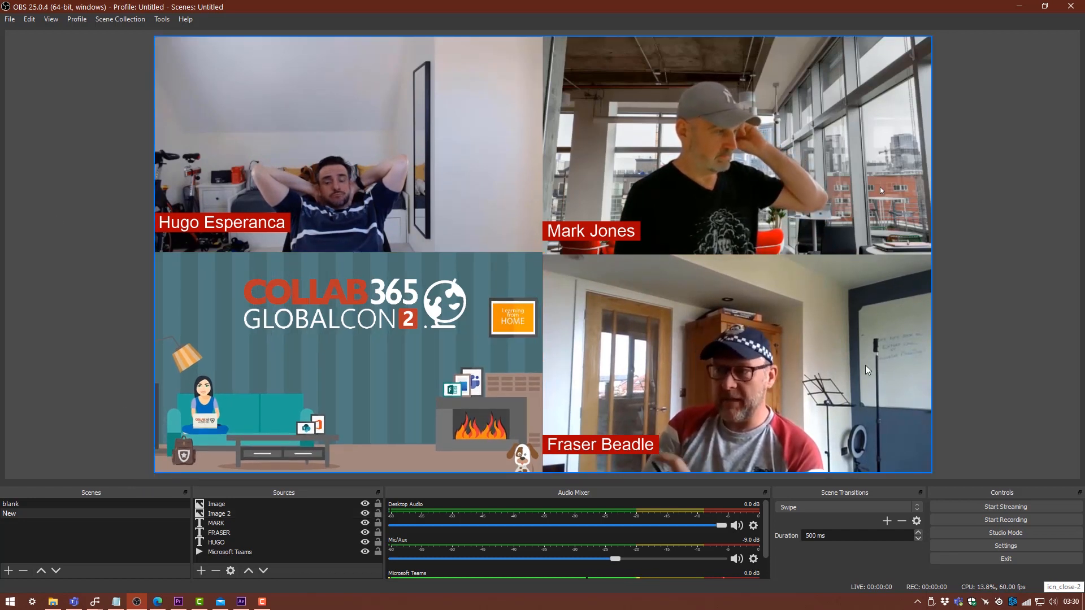
Nudge Image 2 down until its upper edge is flush with the bottom of the upper-left video.
click(457, 364)
key(Down)
key(Down)
key(Down)
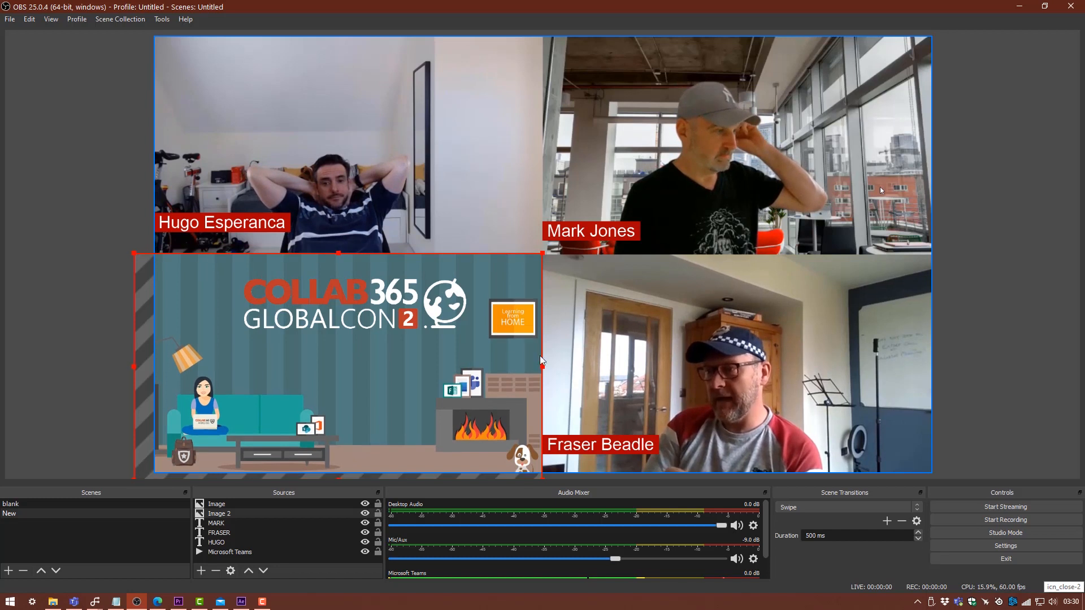
click(999, 260)
click(455, 370)
key(Down)
key(Down)
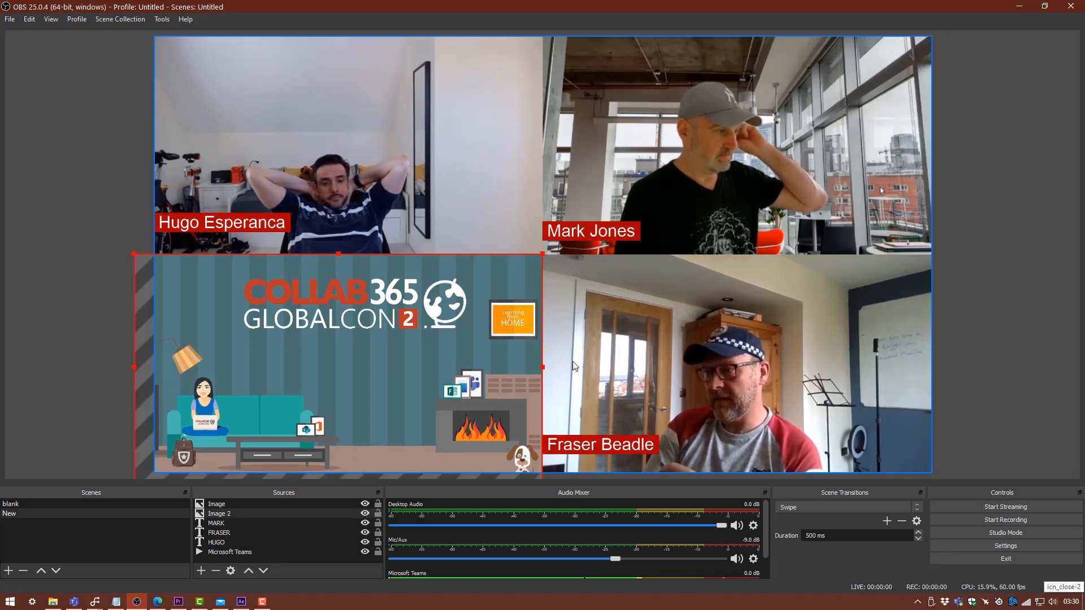
click(1035, 287)
drag(463, 361, 463, 364)
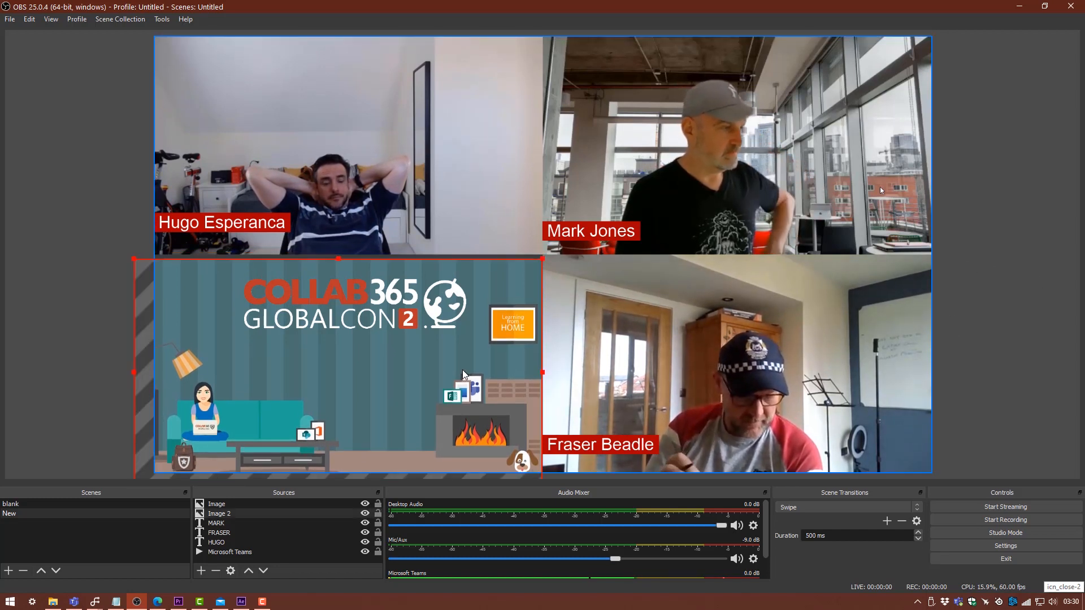
click(1056, 296)
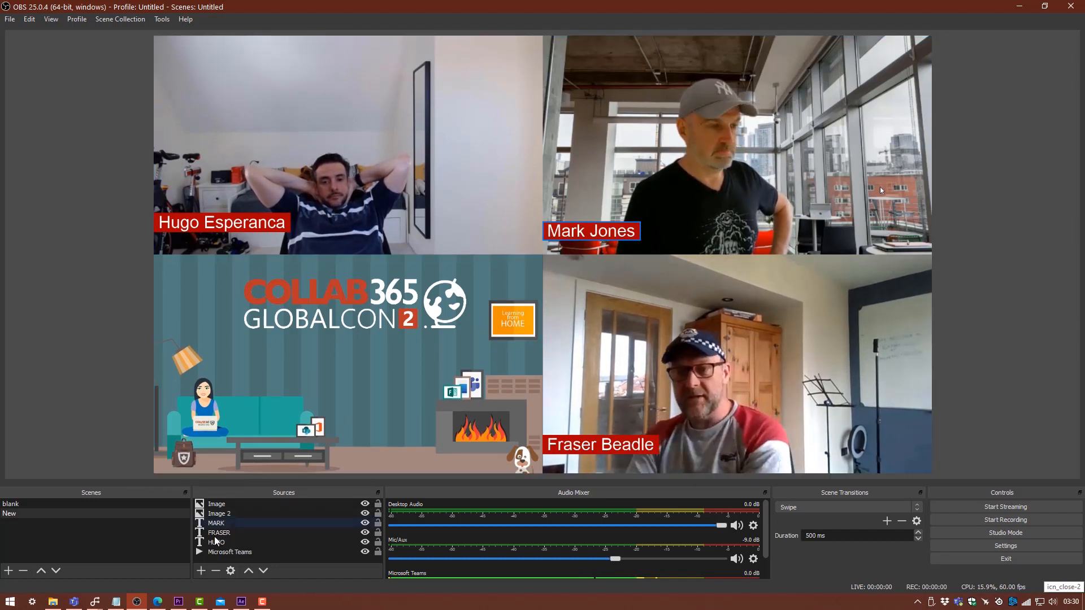
Add the existing image source logo to the New scene.
click(201, 571)
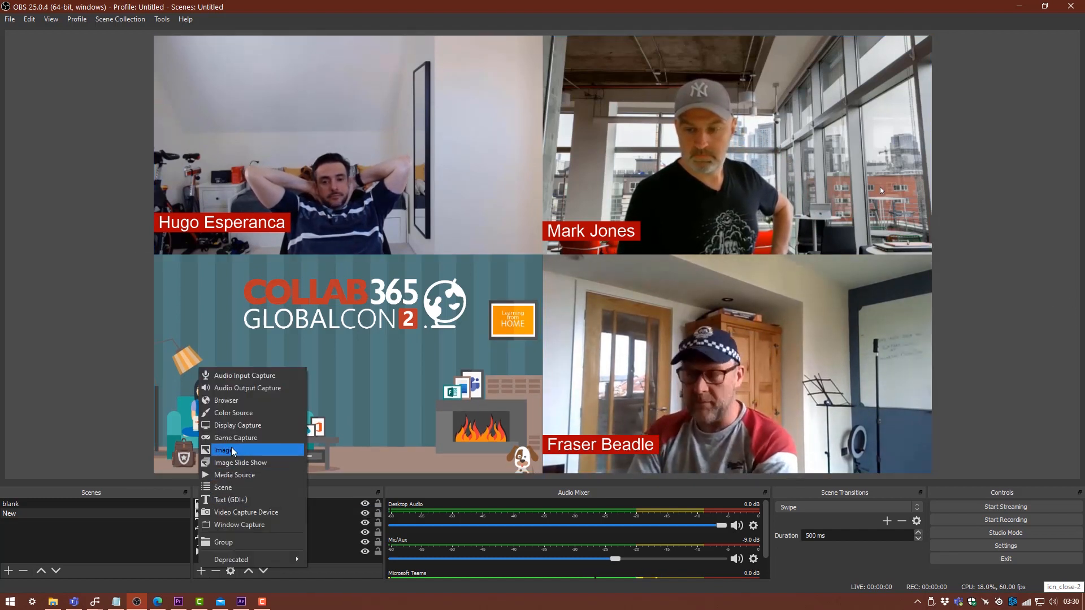
click(232, 450)
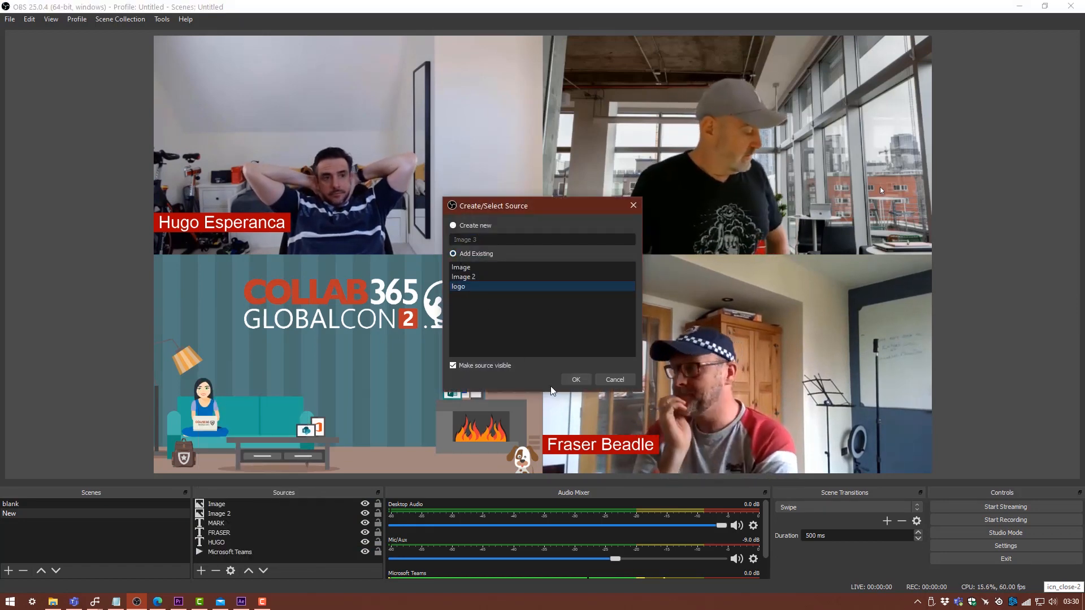
click(574, 379)
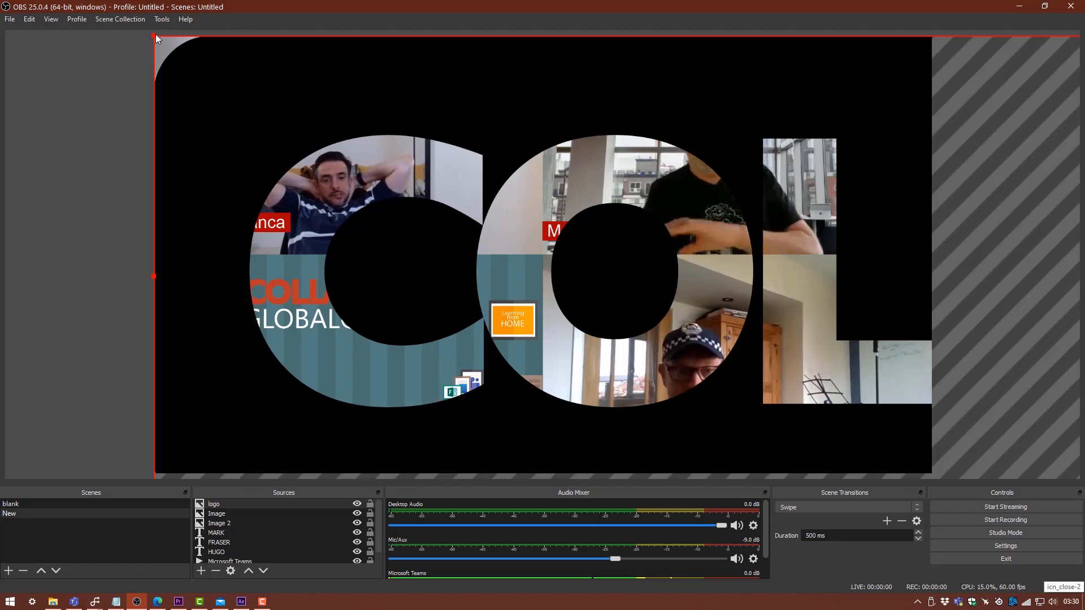
Shrink the Collab365 logo to a small badge and place it in the upper-left corner of the upper-left video.
drag(153, 35, 167, 201)
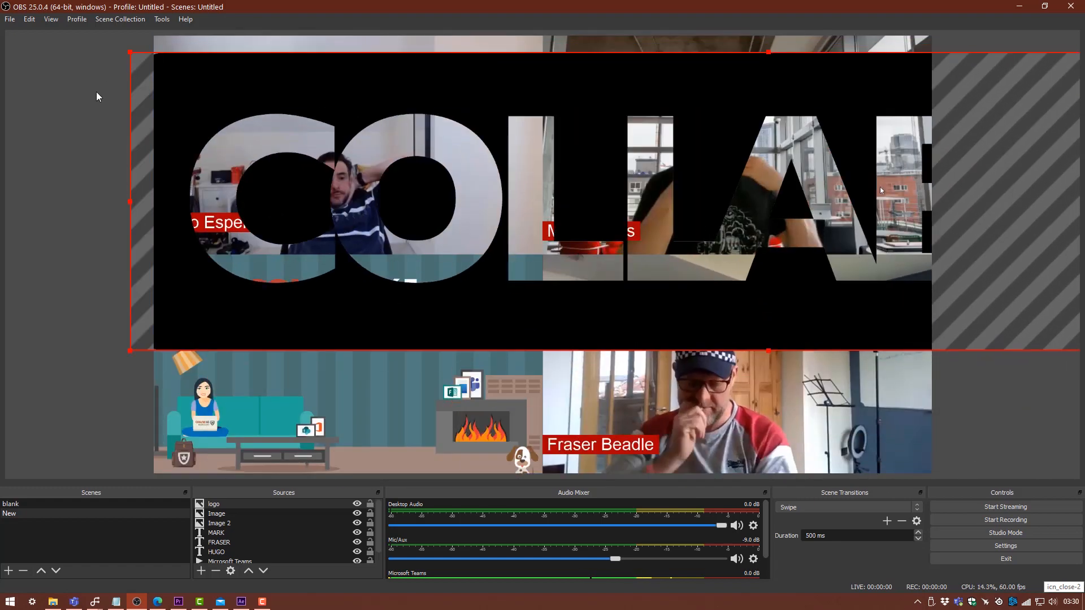
drag(129, 54, 213, 247)
drag(198, 174, 193, 65)
click(148, 131)
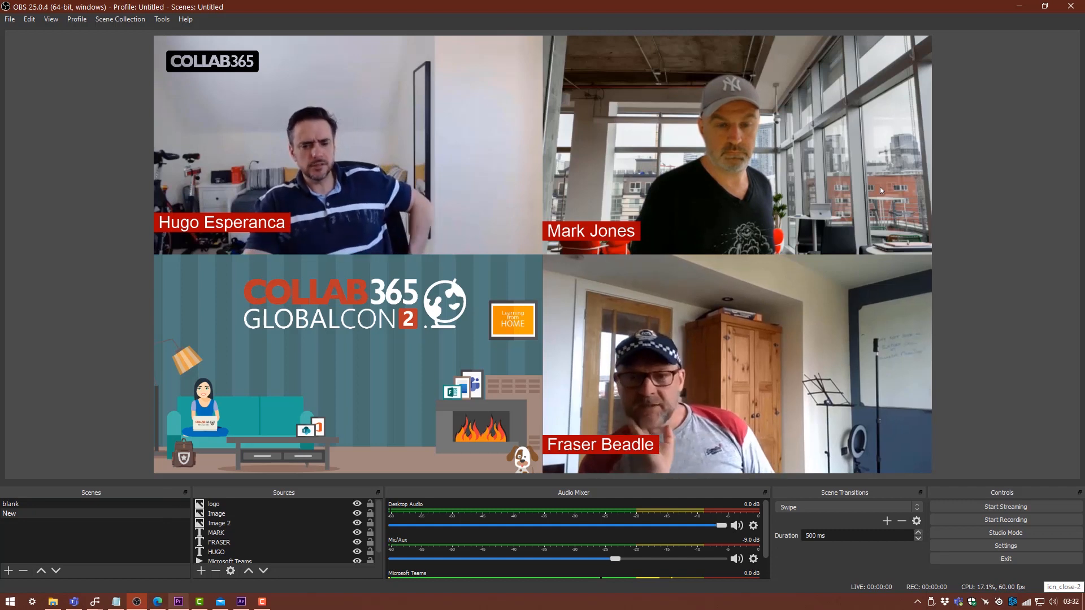
Switch to the Facebook window in Microsoft Edge and open the managed music Page.
mouse_move(179, 602)
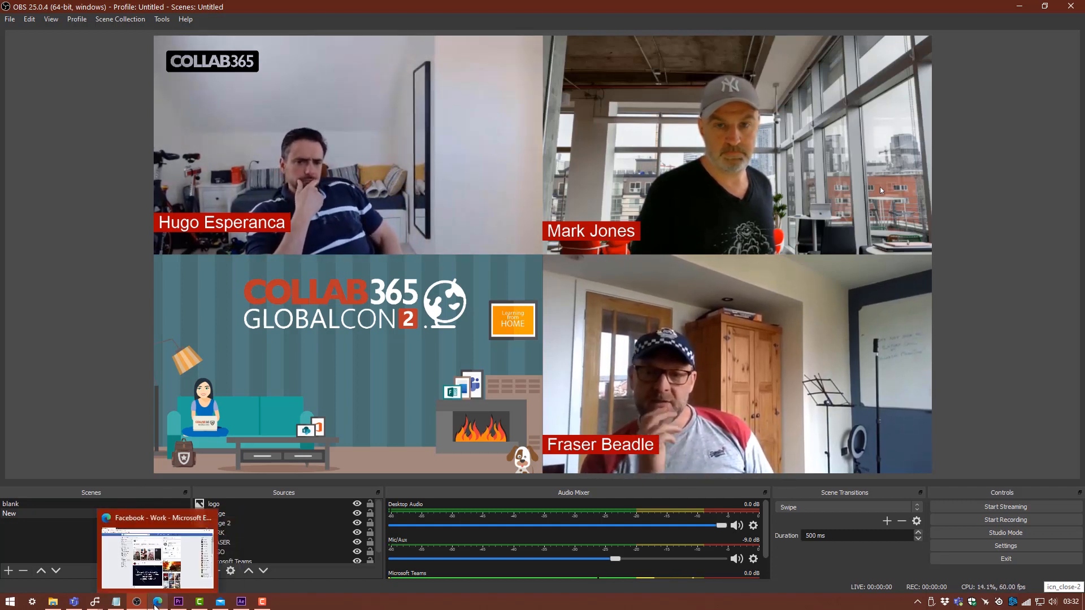
click(153, 606)
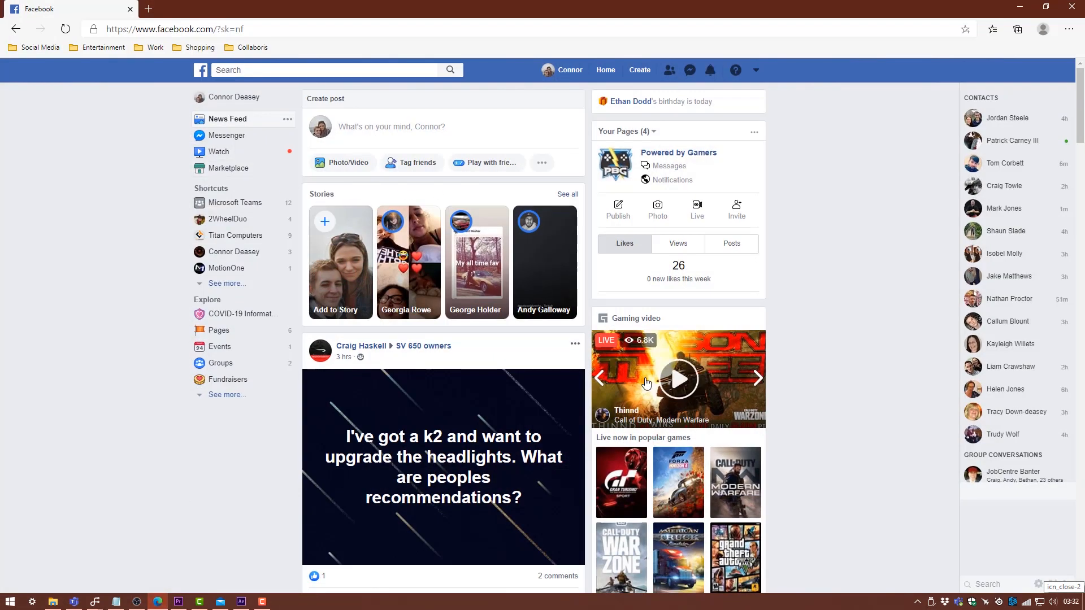
click(757, 71)
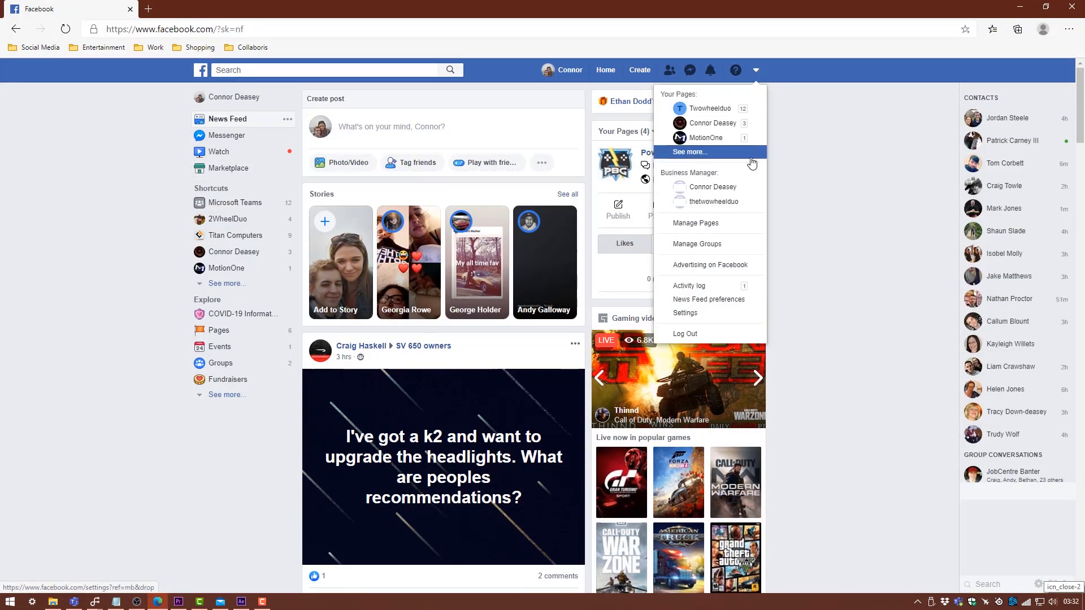
click(726, 124)
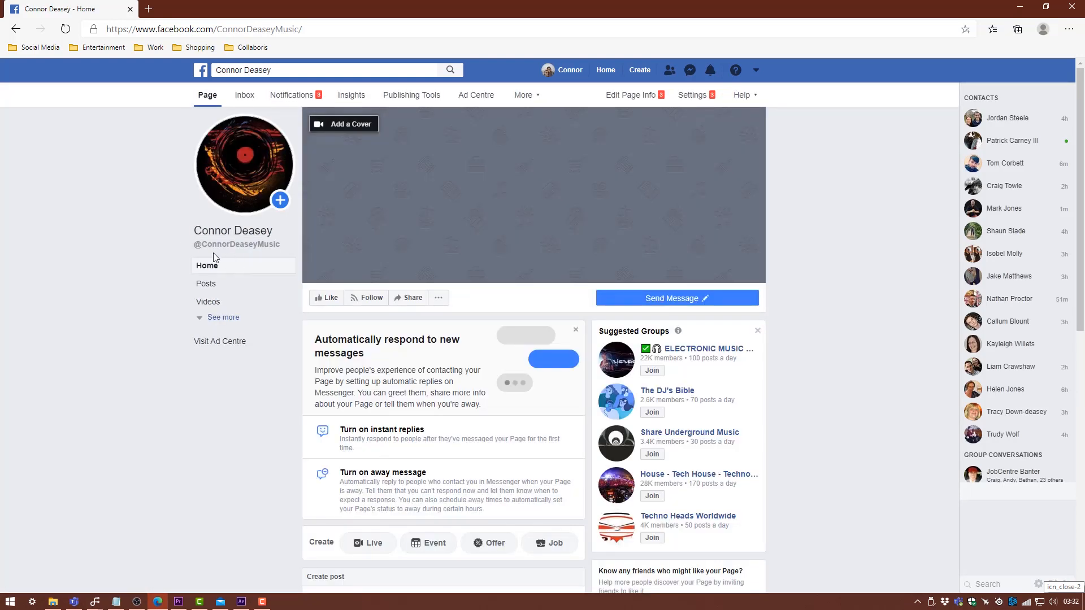
Start creating a live video from the Page's create options.
scroll(241, 342, down, 3)
scroll(267, 296, down, 5)
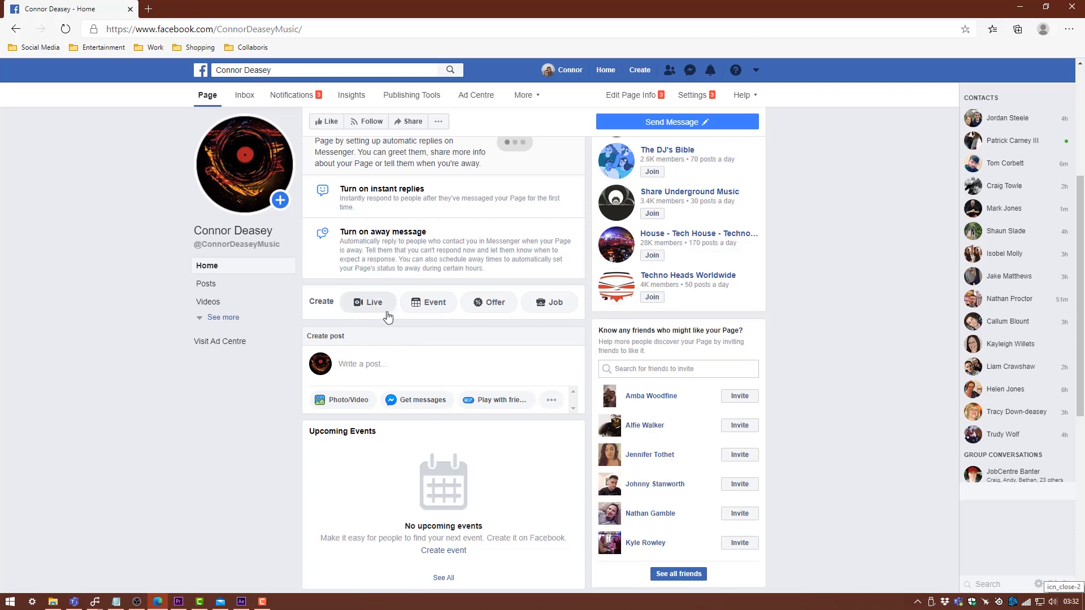
click(367, 303)
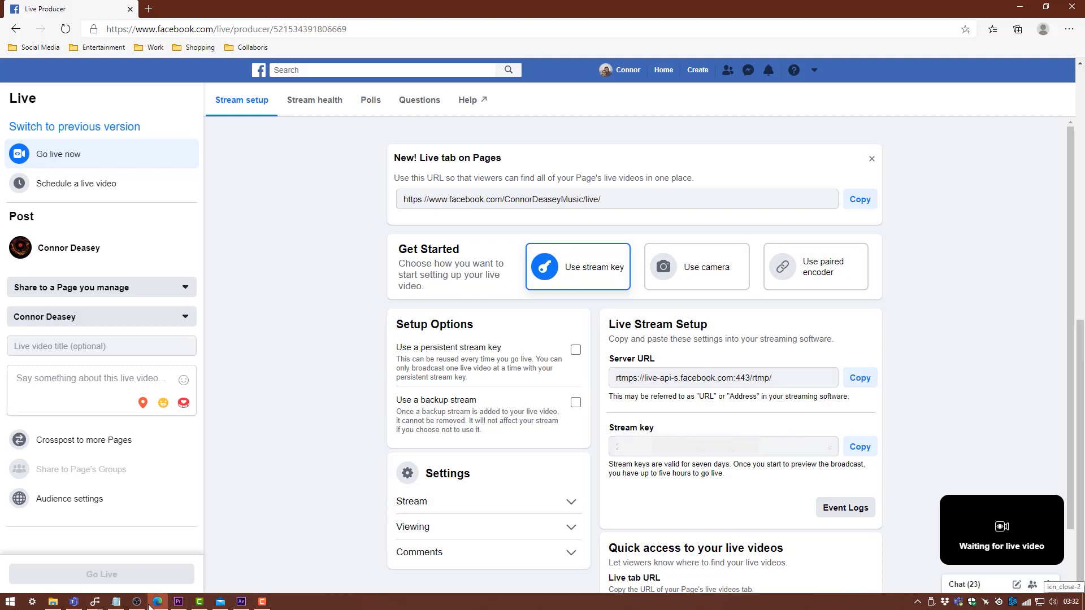
Copy the server URL and stream key from the live stream setup, and choose the camera as the video source.
mouse_move(136, 604)
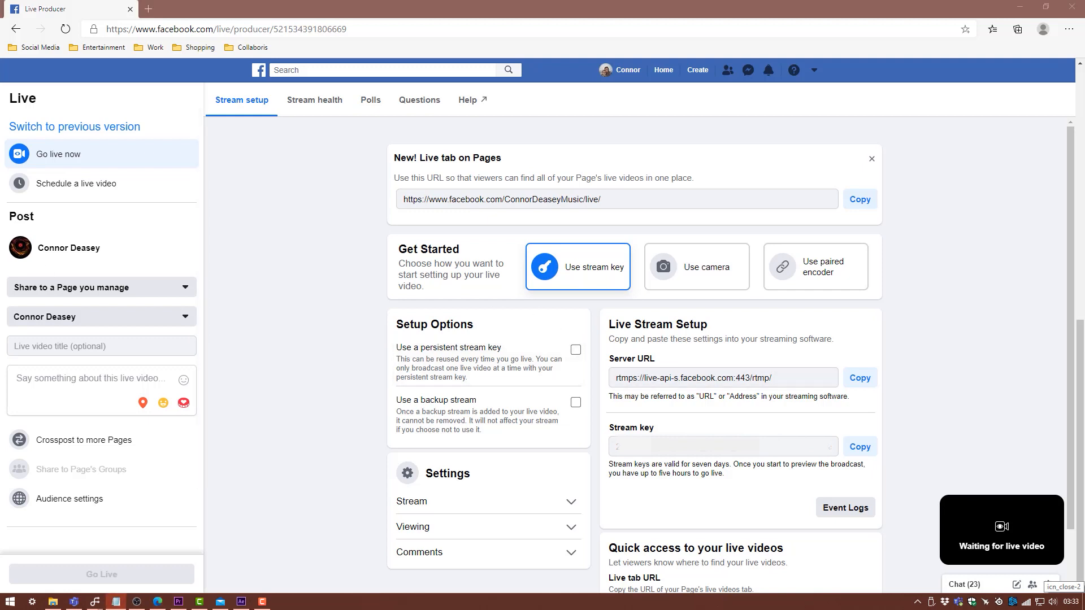
click(847, 383)
click(860, 445)
key(alt+Tab)
click(720, 273)
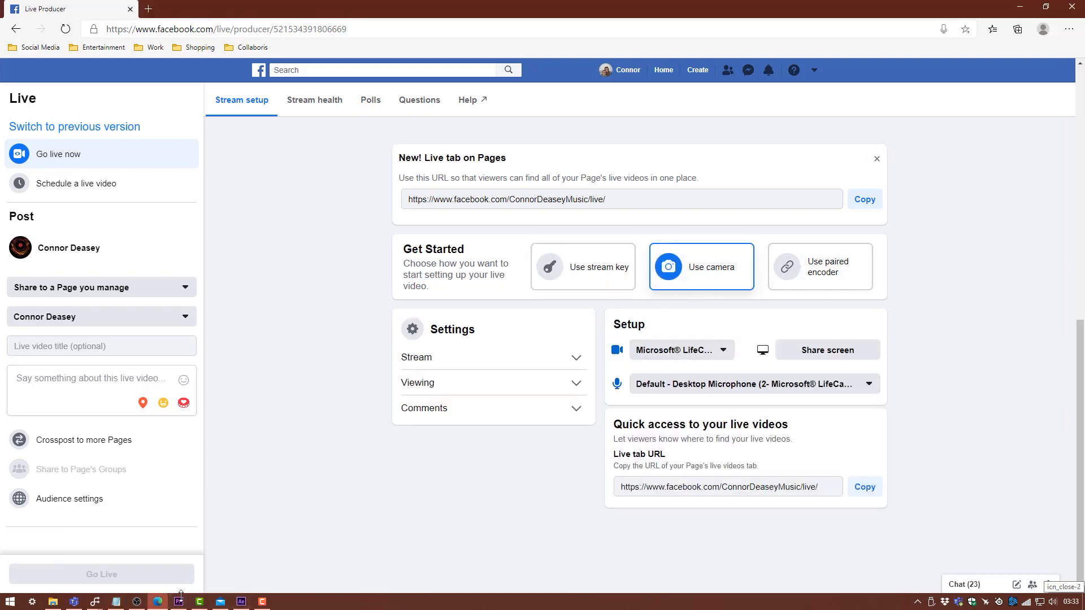
Switch to OBS Studio, keep the Custom service with the Facebook server in the stream settings, and start streaming.
click(136, 601)
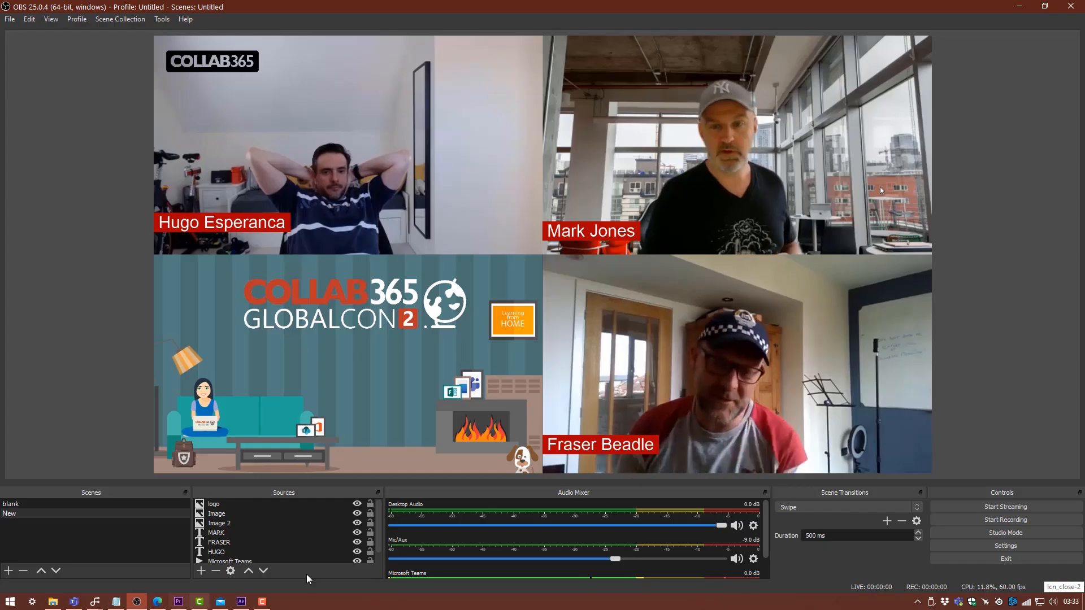
click(980, 547)
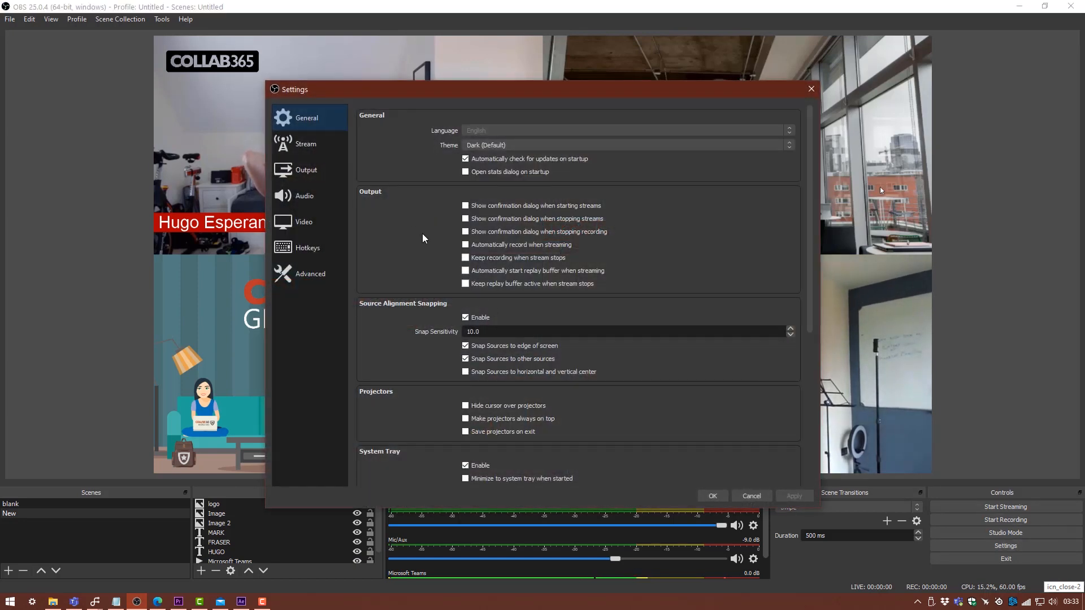
click(318, 147)
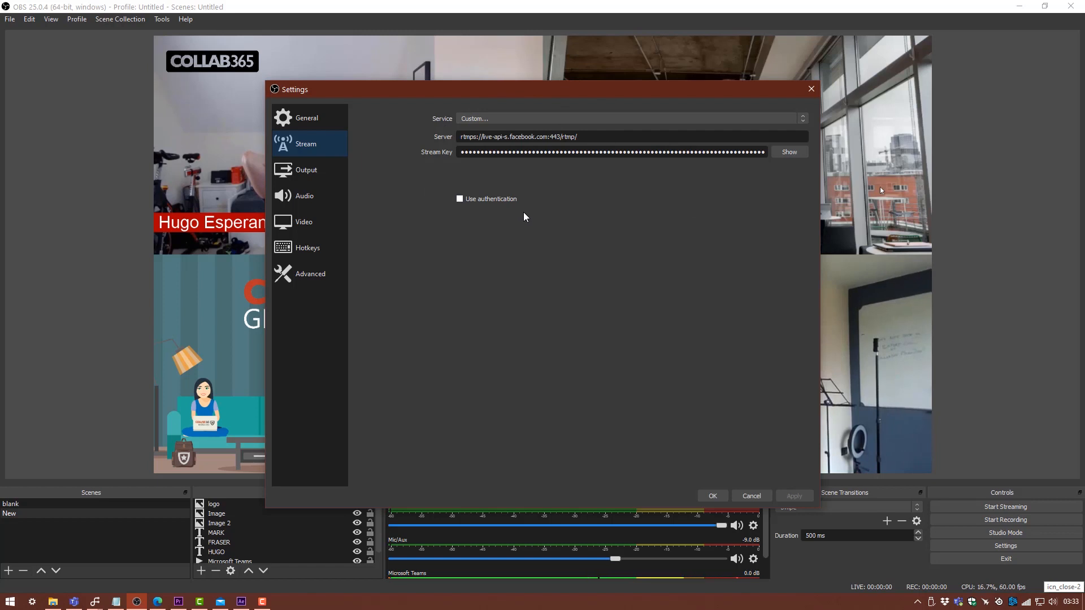
click(482, 115)
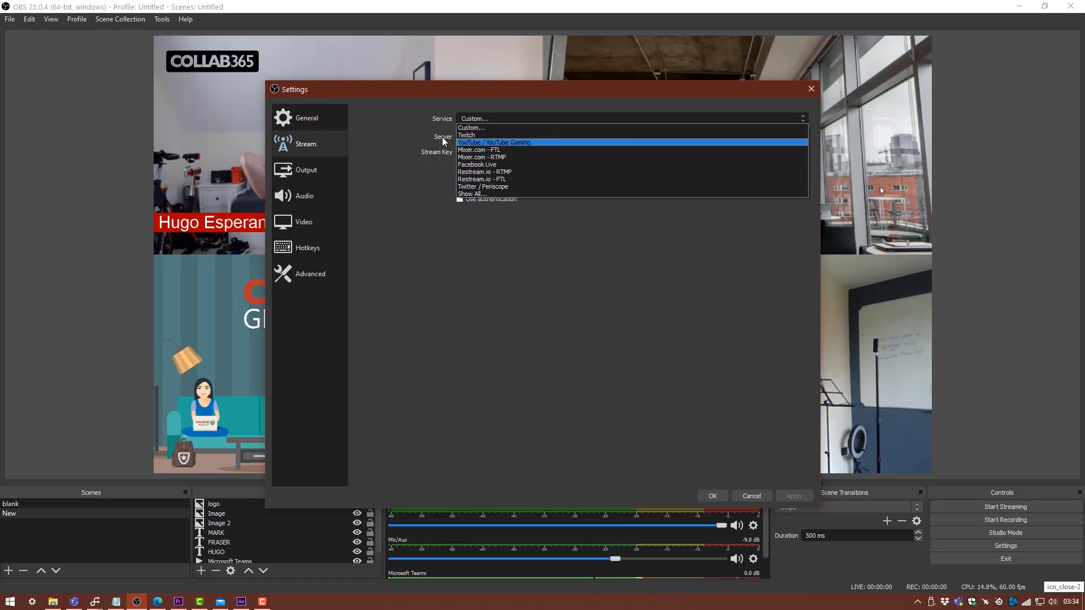
click(537, 274)
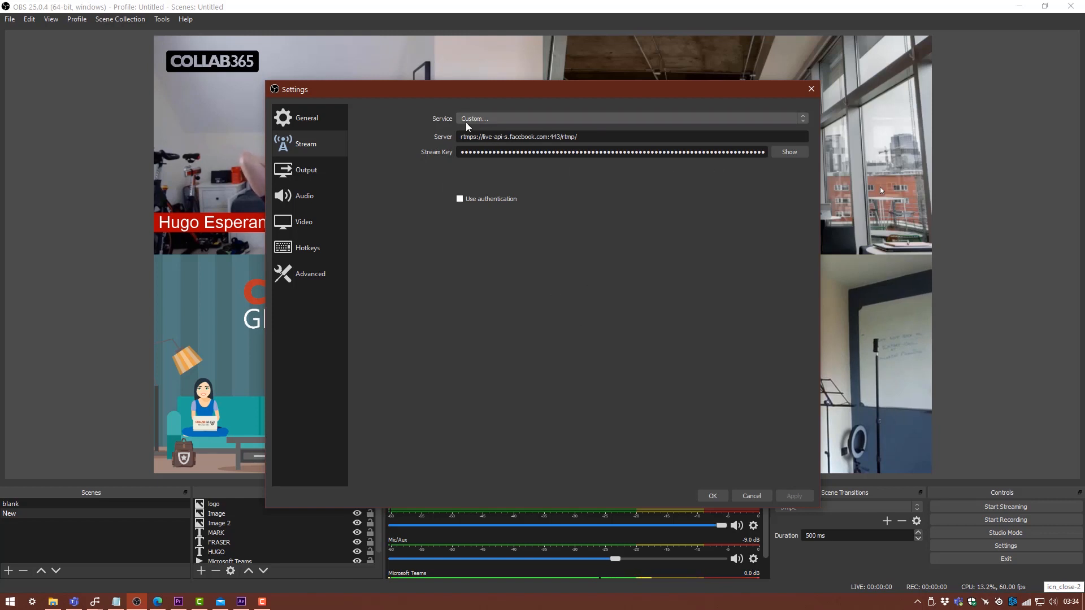
click(713, 497)
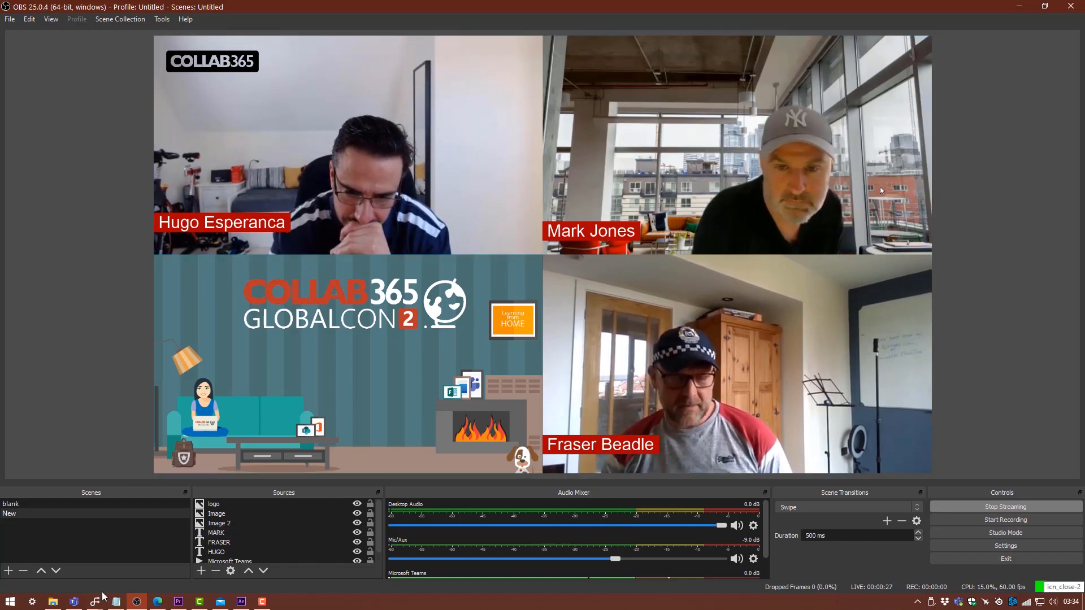
Switch to Facebook Live Producer, title the live video Test with the description Something, and set it to publish as a test broadcast.
click(157, 602)
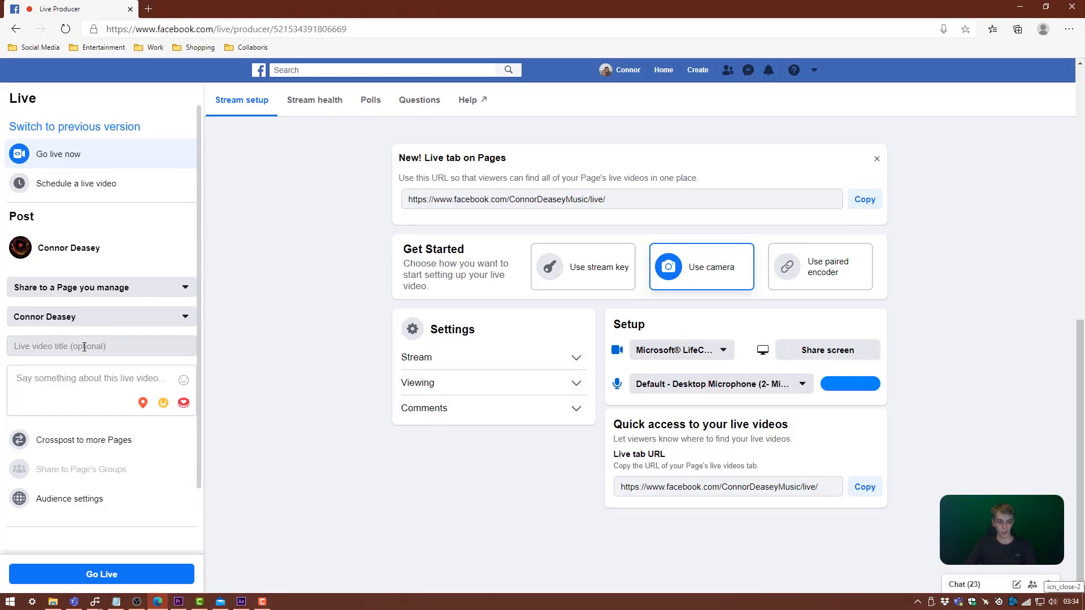
click(88, 345)
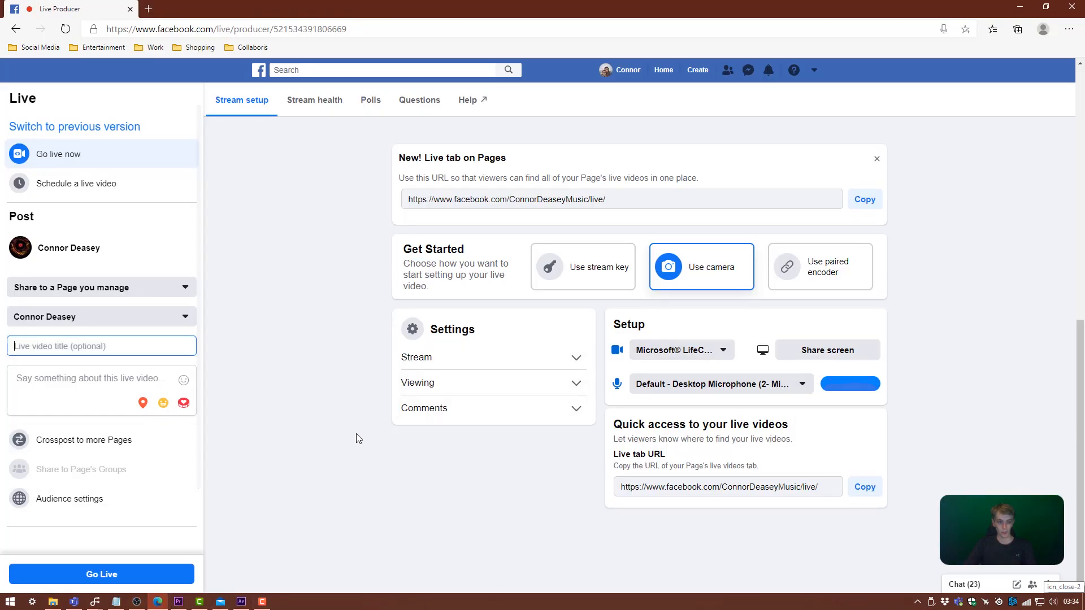
text(Test)
click(286, 432)
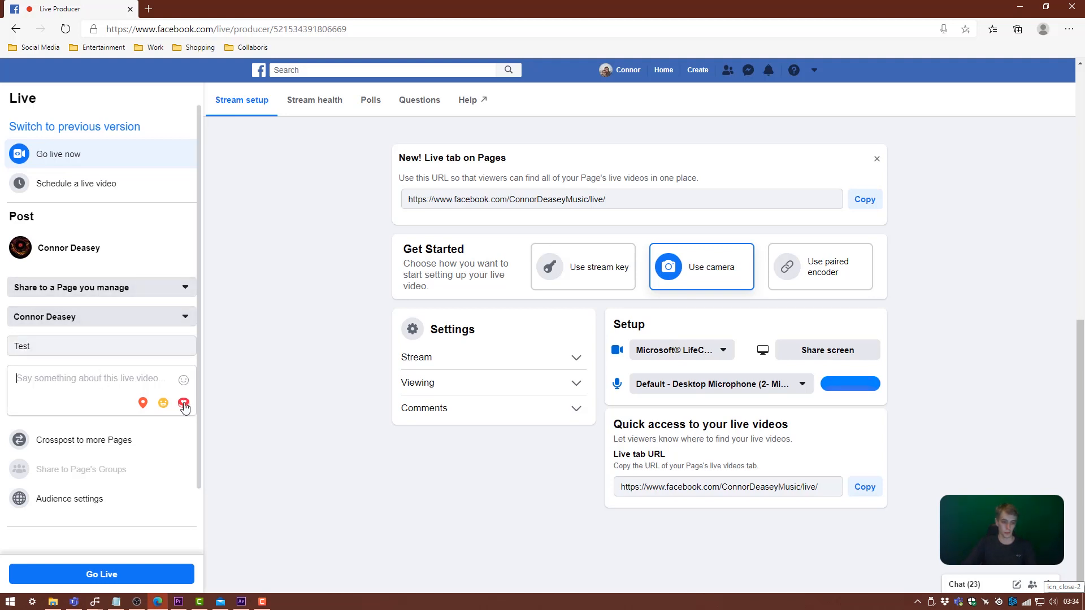
text(ething)
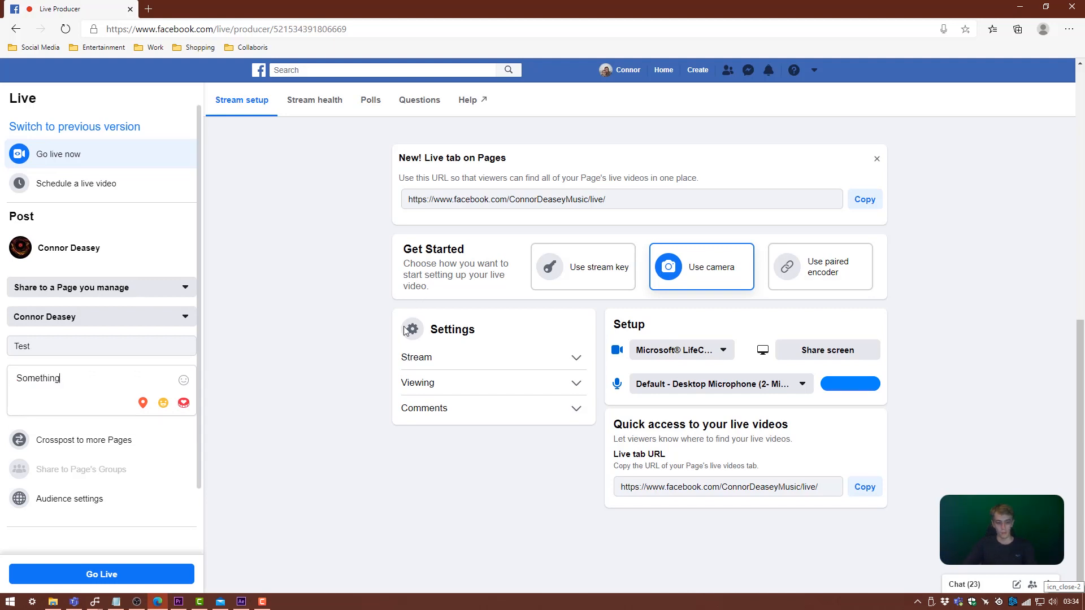
scroll(102, 531, down, 1)
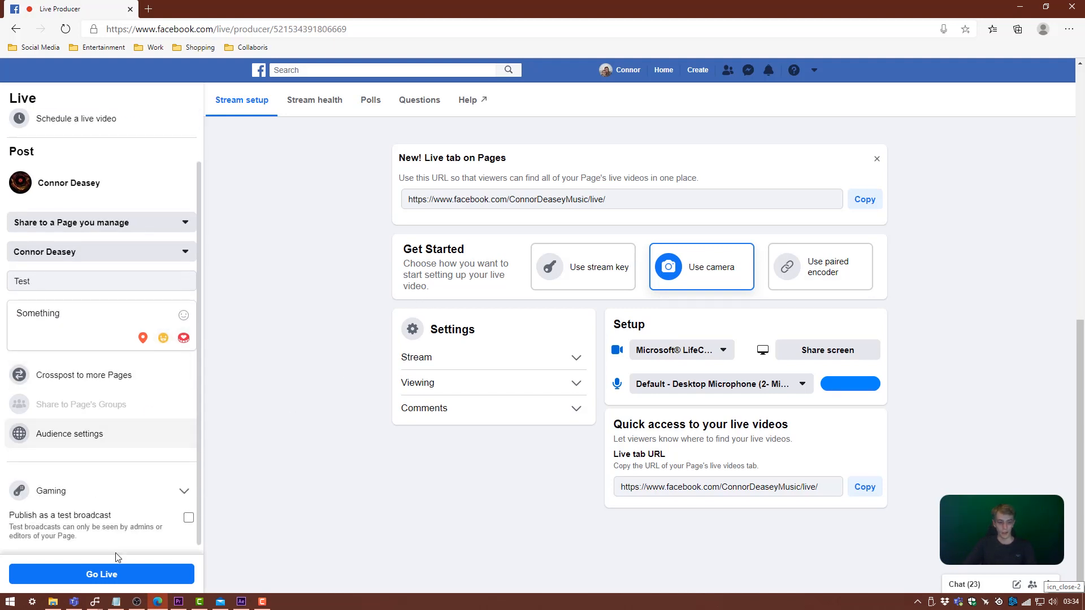
click(188, 518)
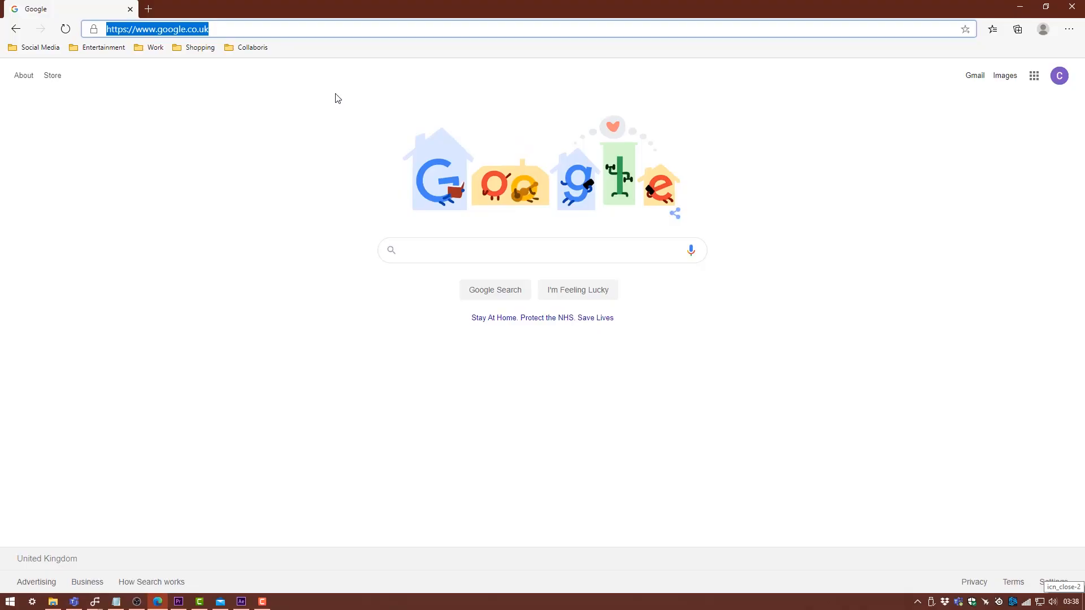
Open the YouTube home page at youtube.com.
text(yout)
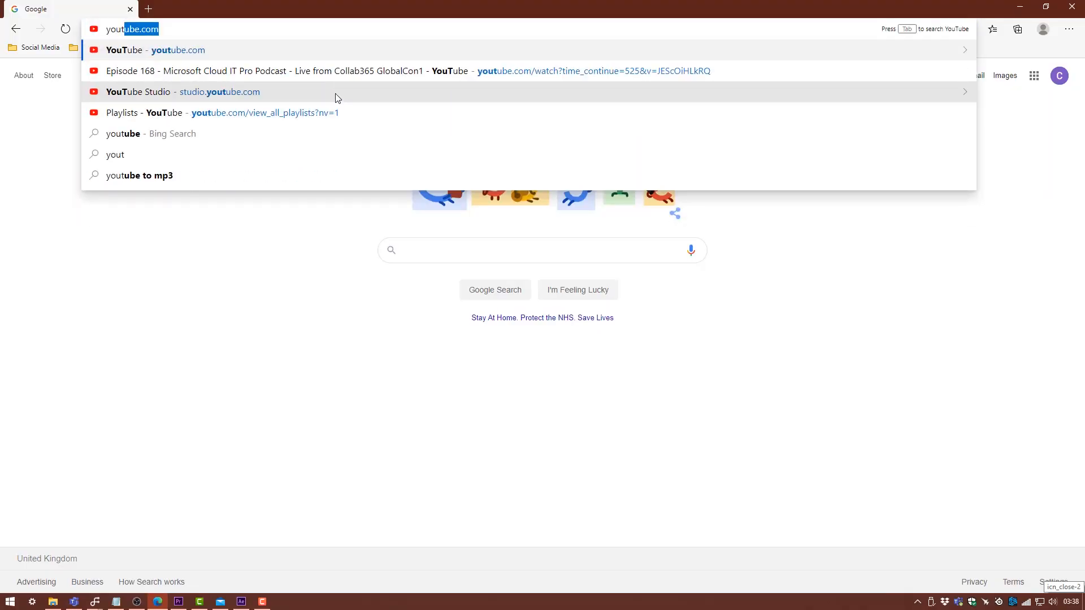
key(Return)
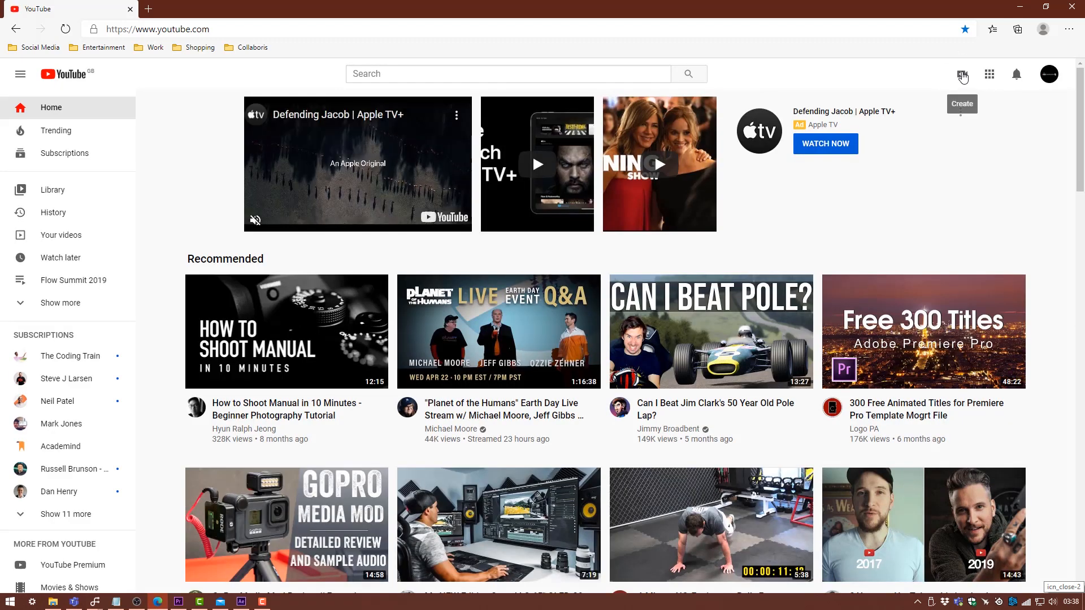
Create a new YouTube live stream titled Test with its visibility set to Private.
click(963, 75)
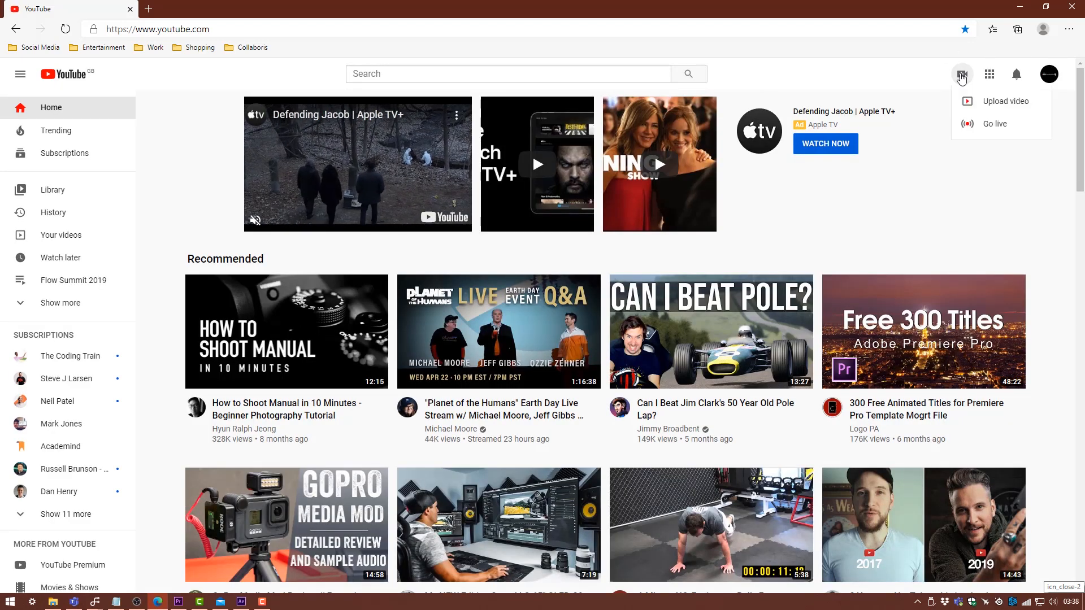
click(981, 125)
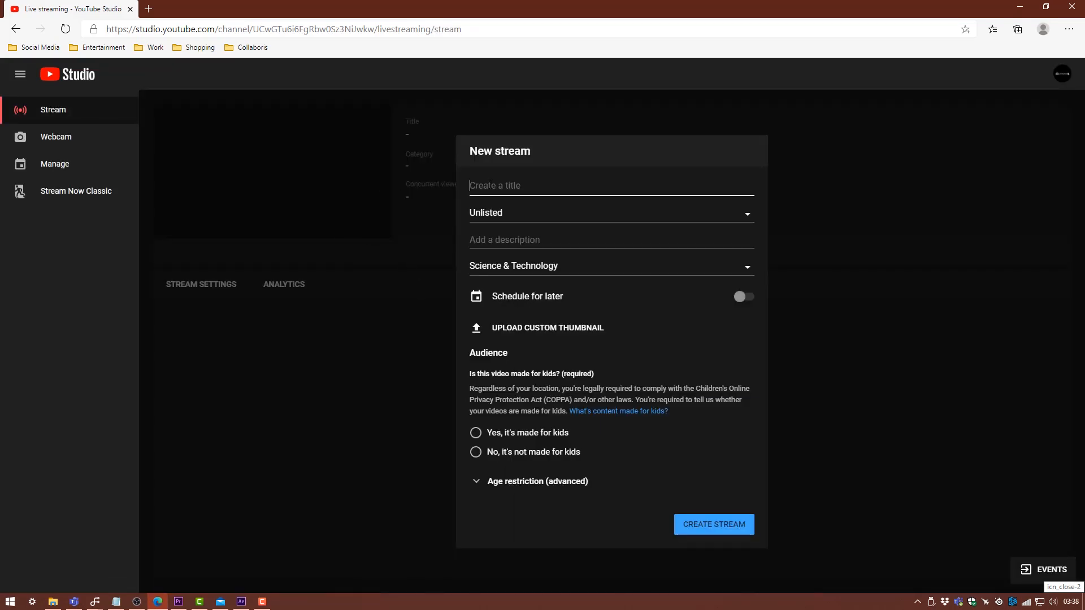
text(Test)
click(545, 226)
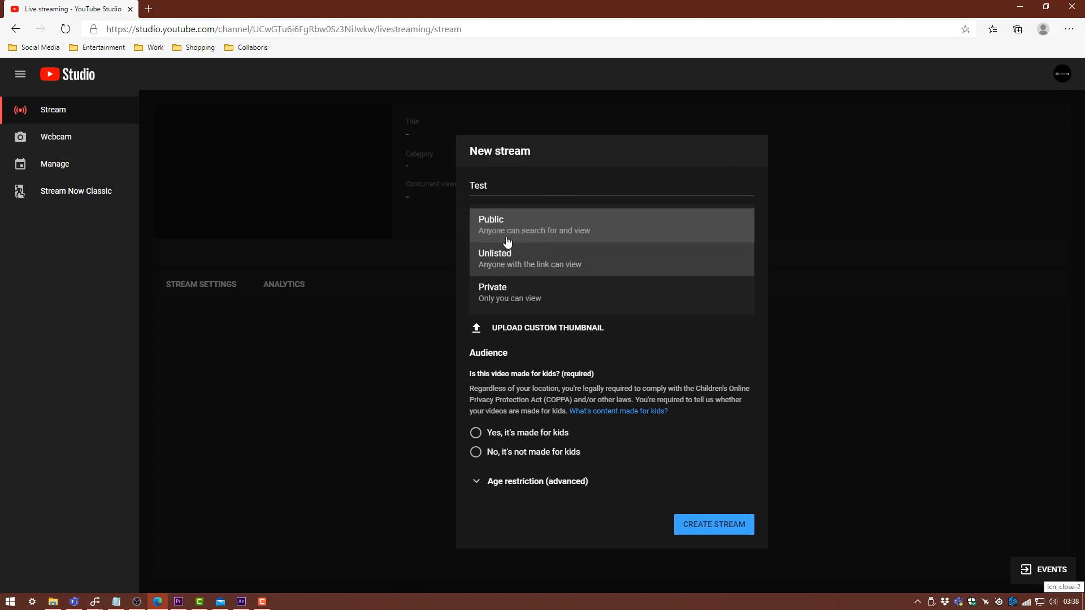
click(508, 288)
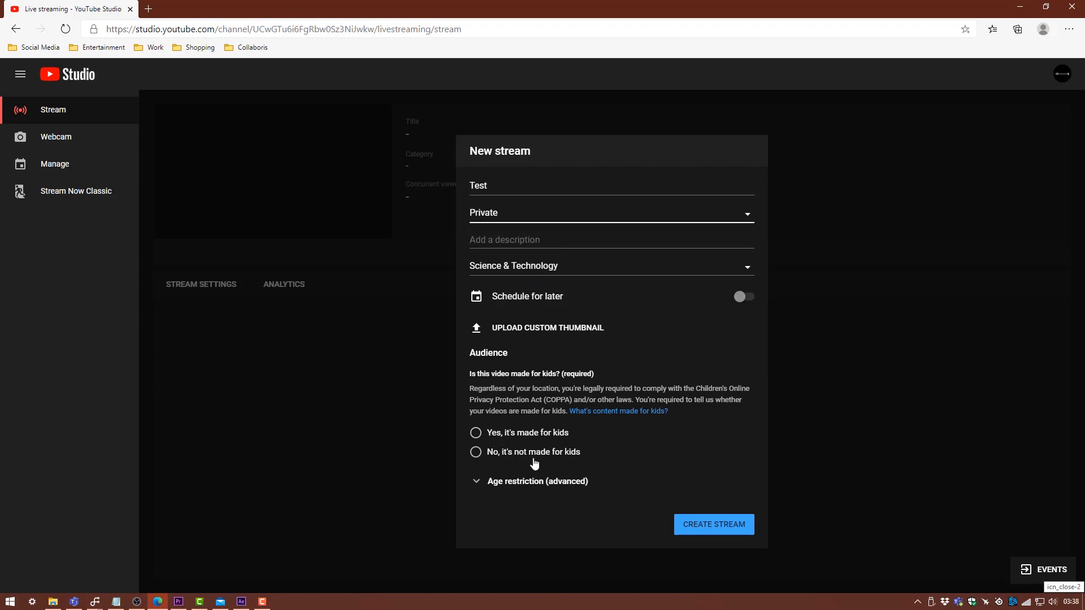
click(714, 525)
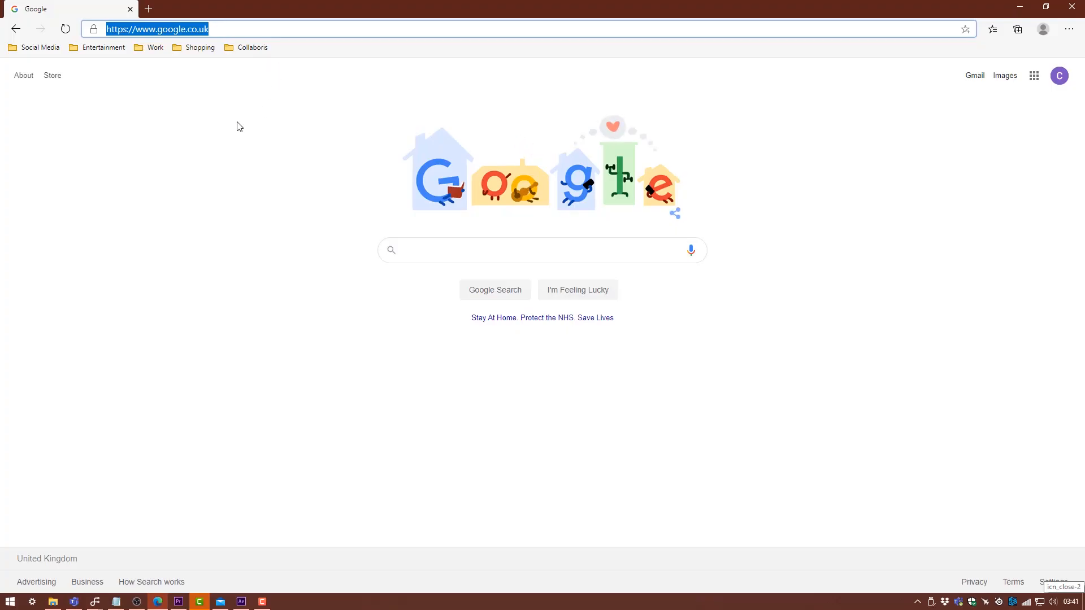
Open the Restream dashboard at restream.io/channel and show its streaming destinations.
text(resto)
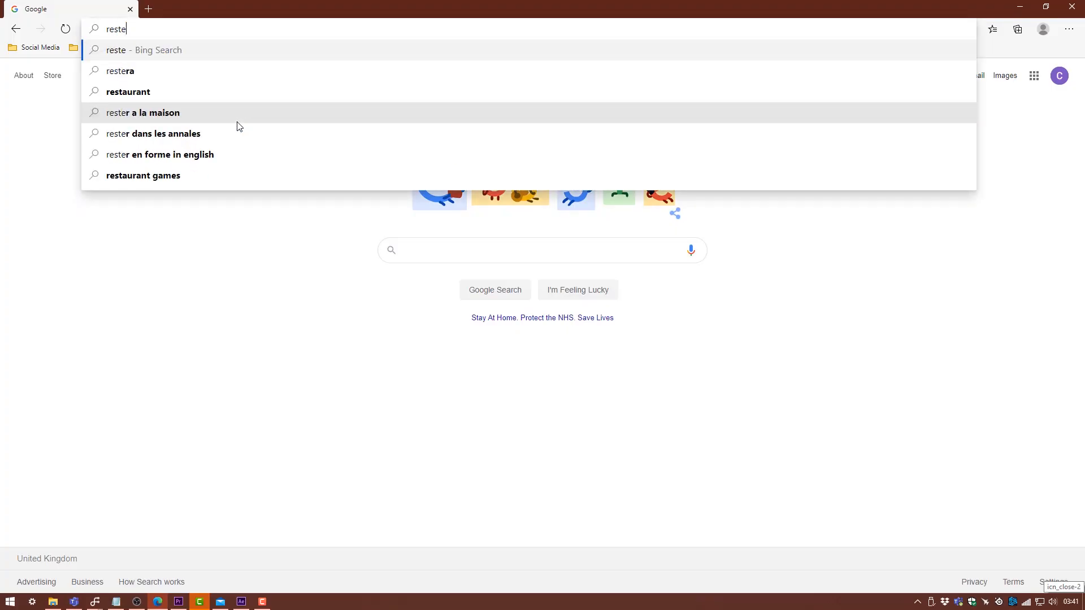
key(BackSpace)
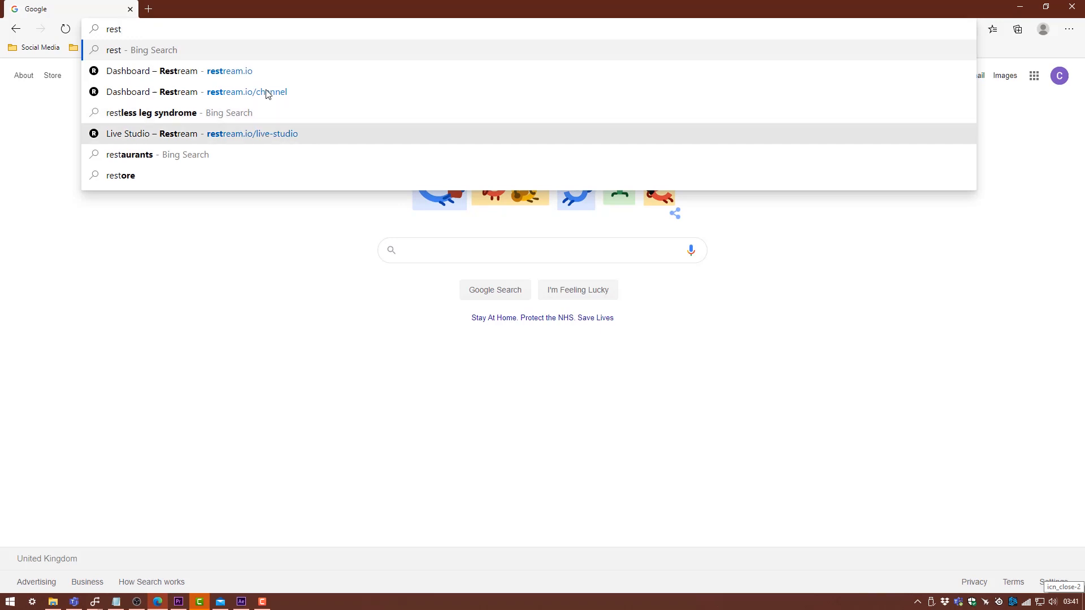
click(235, 90)
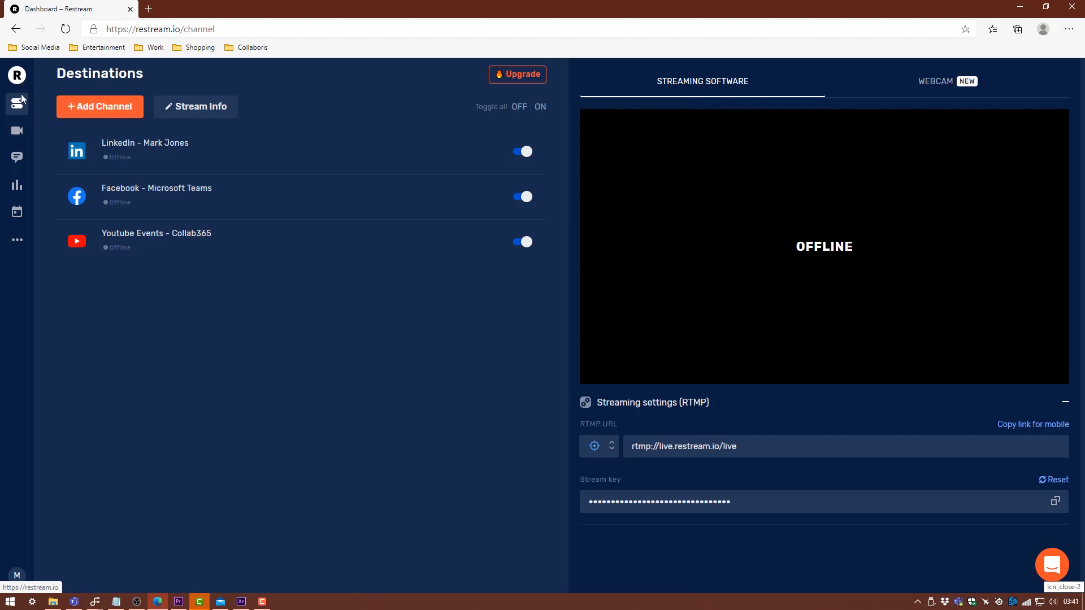
click(20, 115)
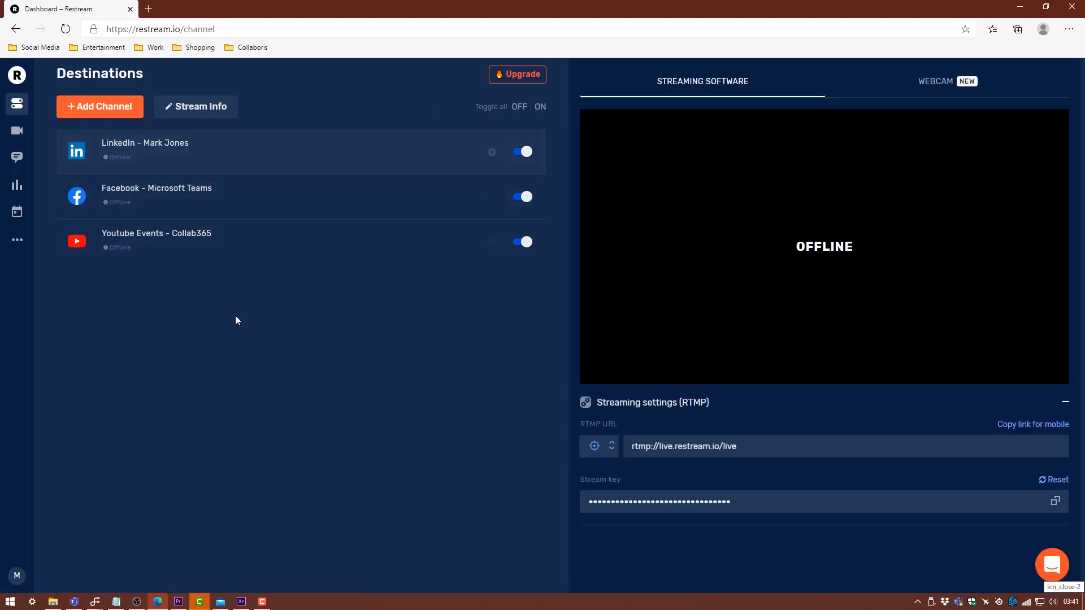
Browse the services offered for adding a new Restream channel, and close the selection without adding one.
click(120, 117)
scroll(591, 380, down, 4)
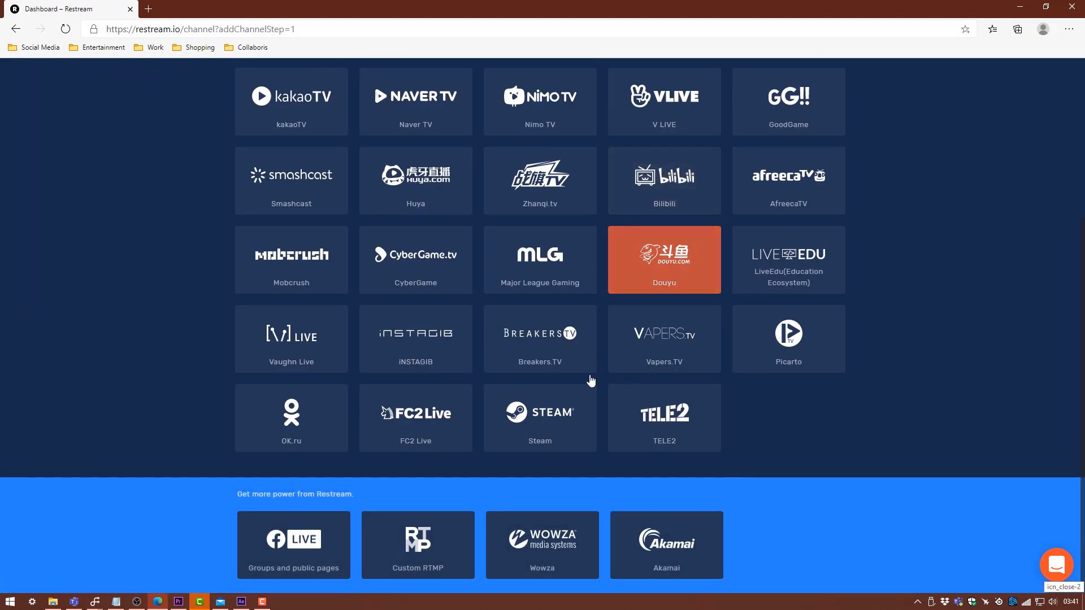
scroll(396, 316, up, 4)
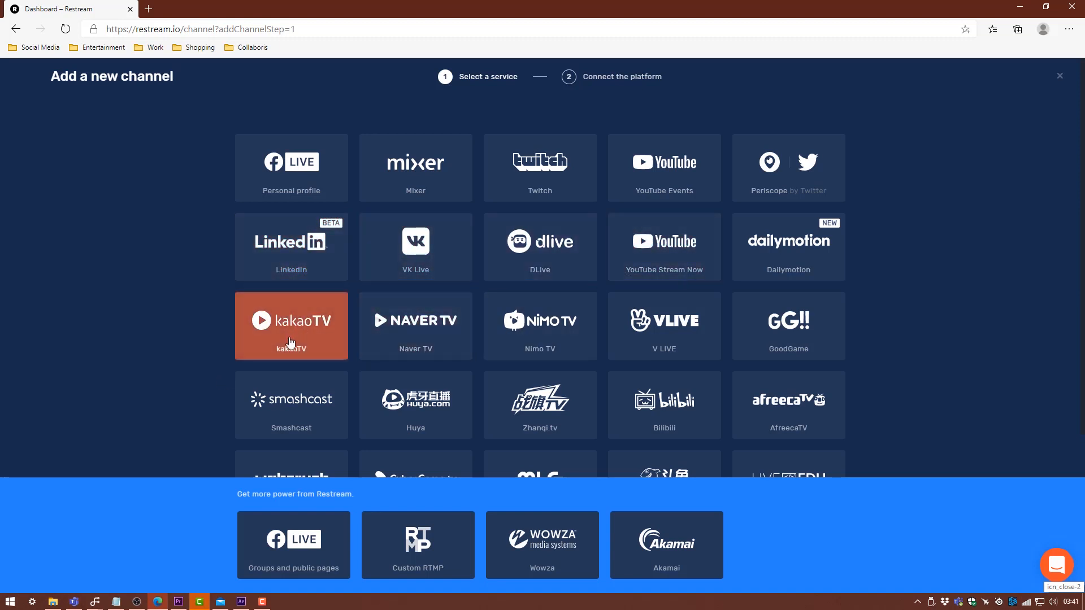
click(1060, 77)
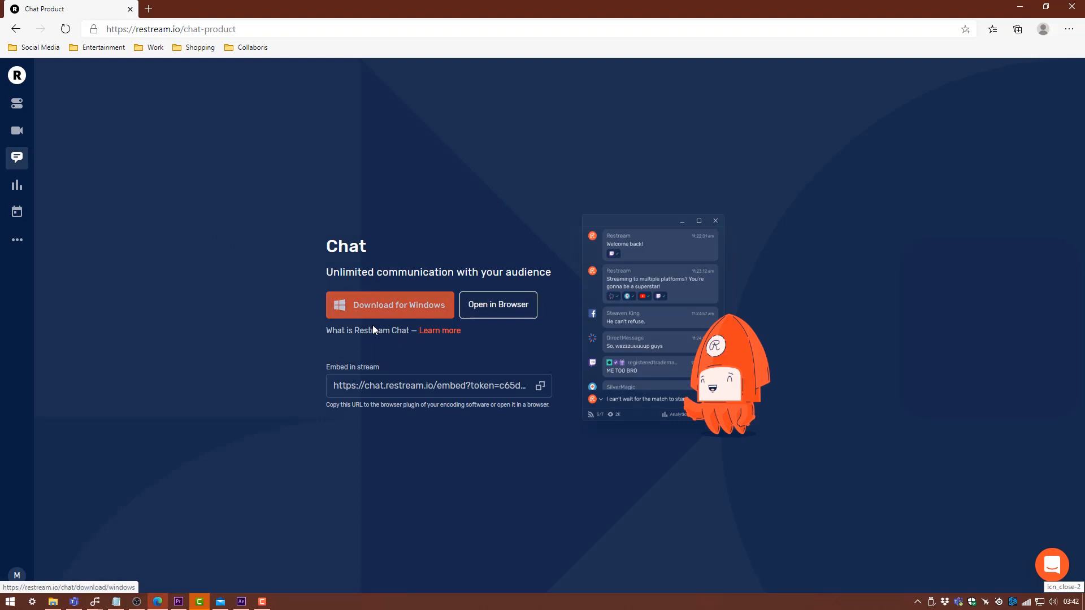
Open Restream Chat in the browser and view the channels available for sending messages.
click(499, 307)
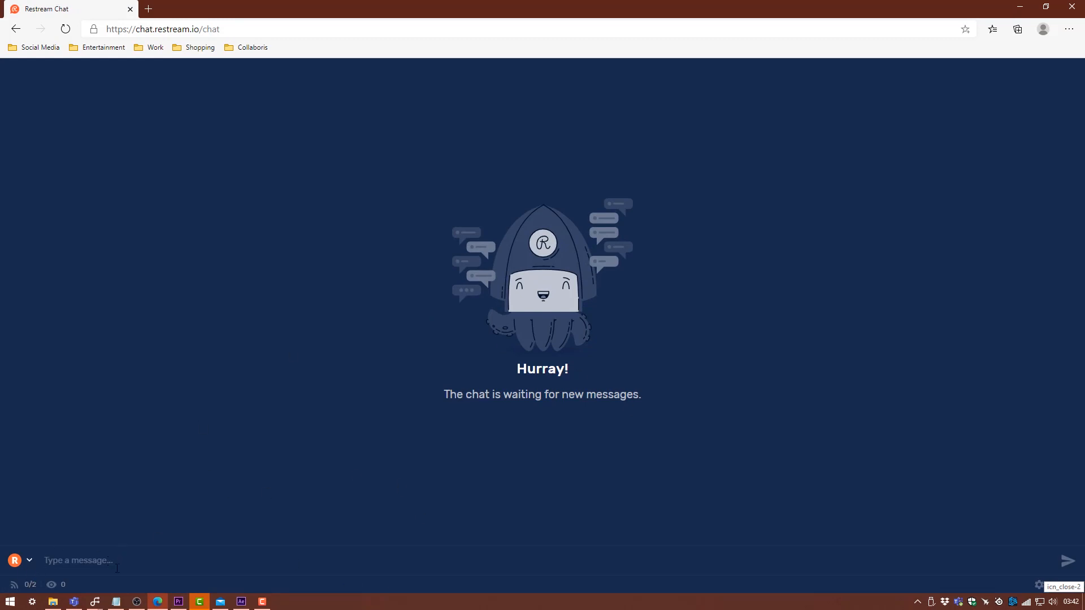
mouse_move(242, 604)
click(31, 561)
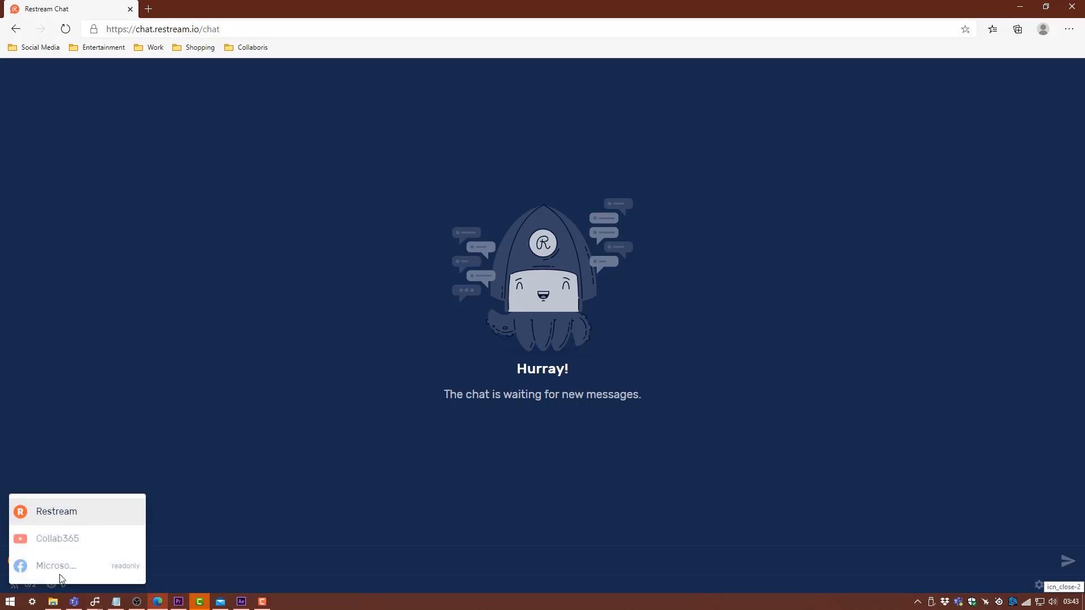
click(152, 402)
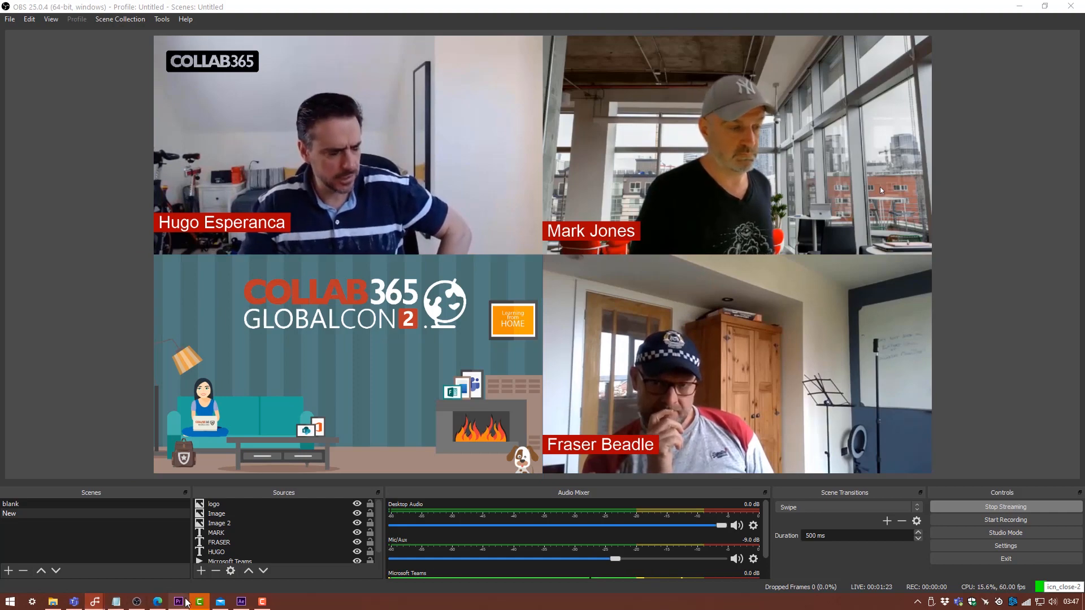
Check the YouTube Studio stream preview and the server and key in OBS Studio's stream settings, and return to YouTube Studio.
click(158, 601)
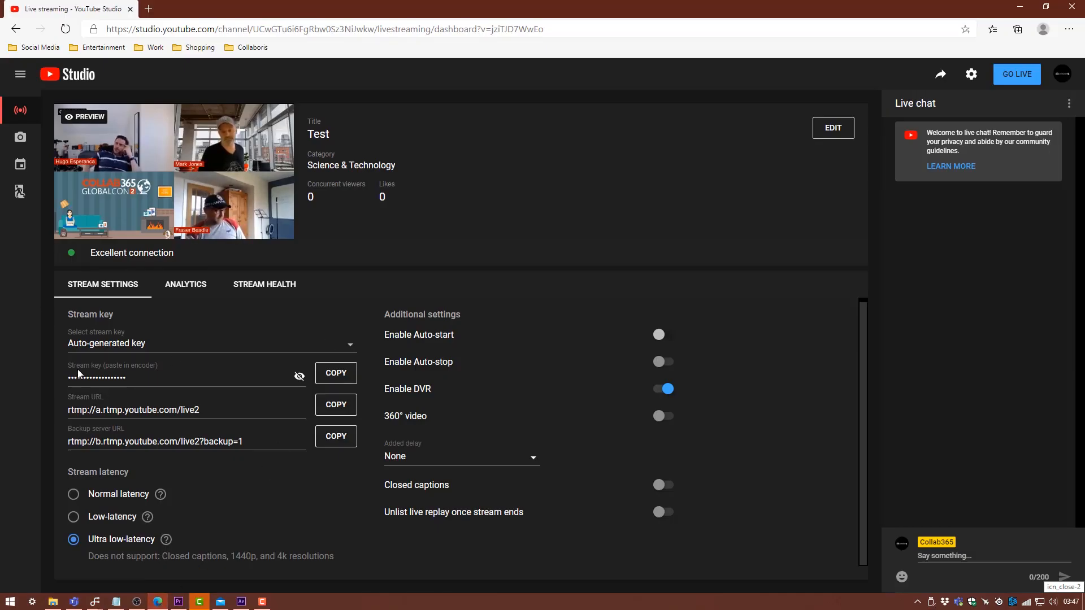
click(135, 601)
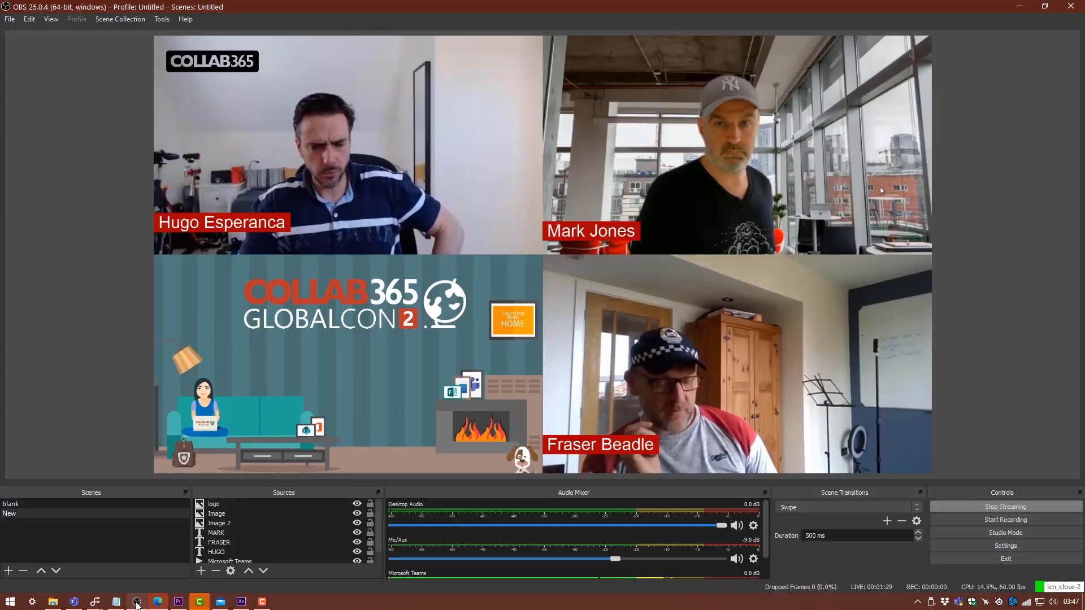
click(1005, 546)
click(305, 143)
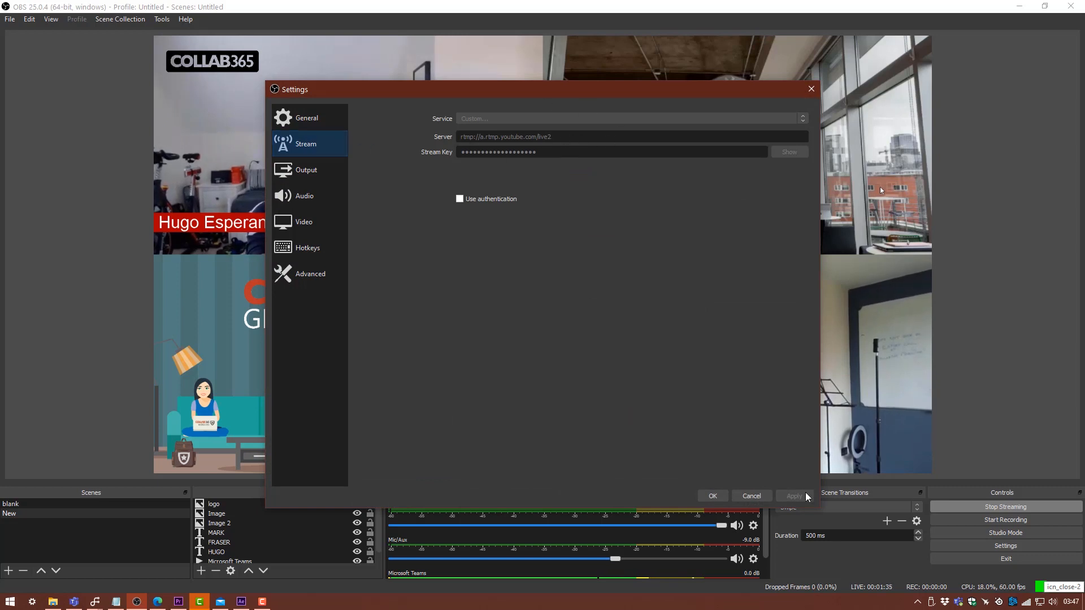
click(712, 496)
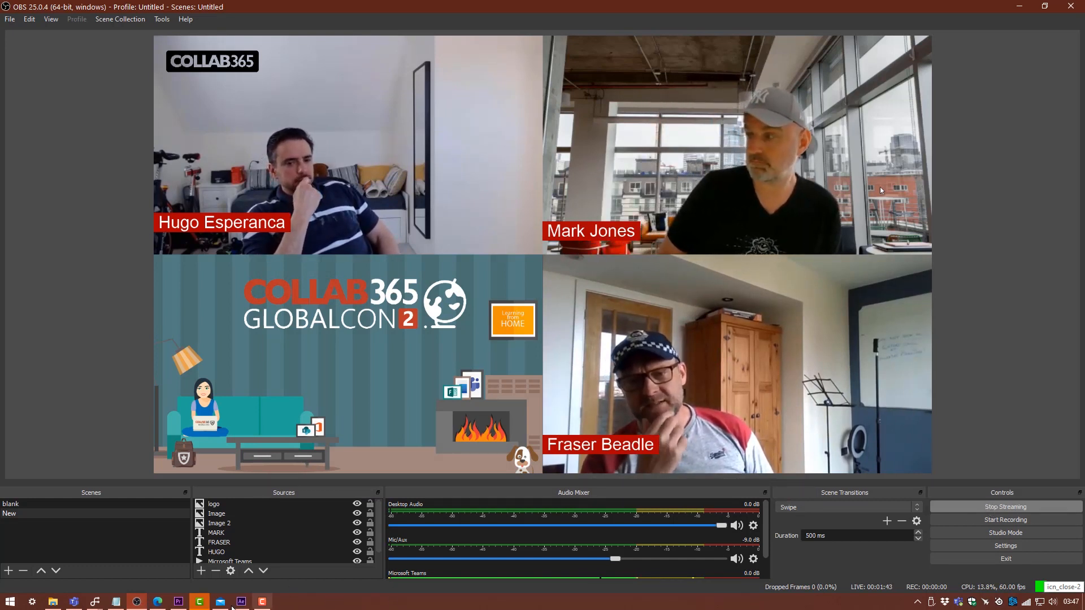
click(158, 601)
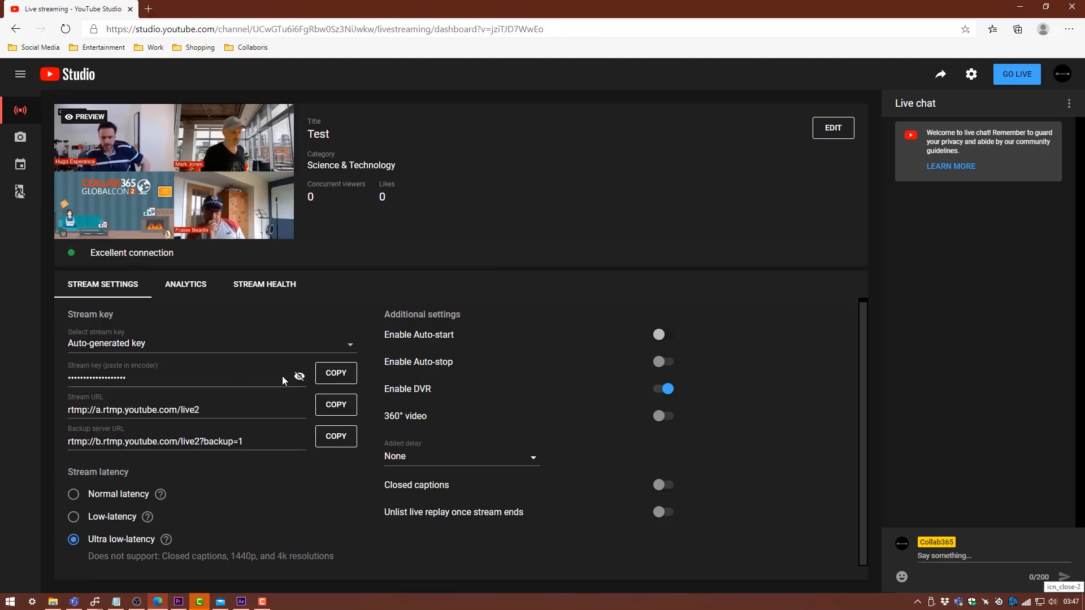